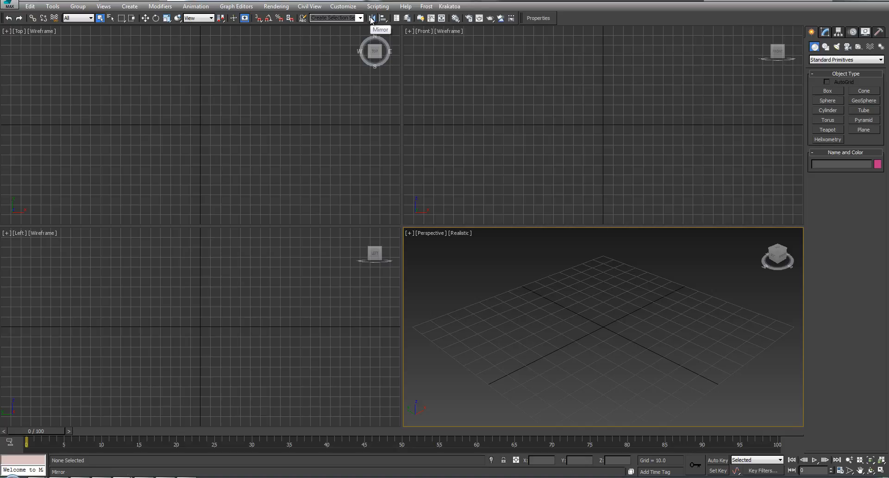
# Step: Configure the system unit scale so that 1 unit equals 0.1 Meters and accept the units setup
pyautogui.click(338, 8)
pyautogui.click(356, 128)
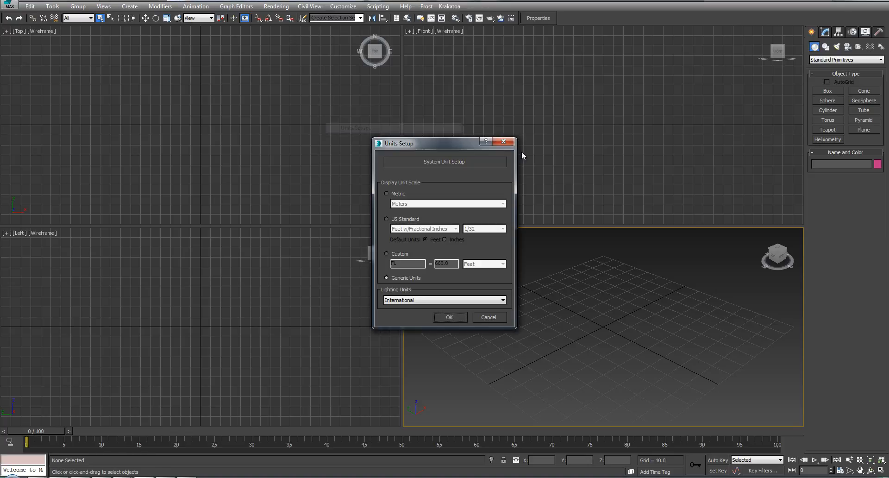
pyautogui.moveTo(455, 145); pyautogui.dragTo(422, 105)
pyautogui.click(421, 124)
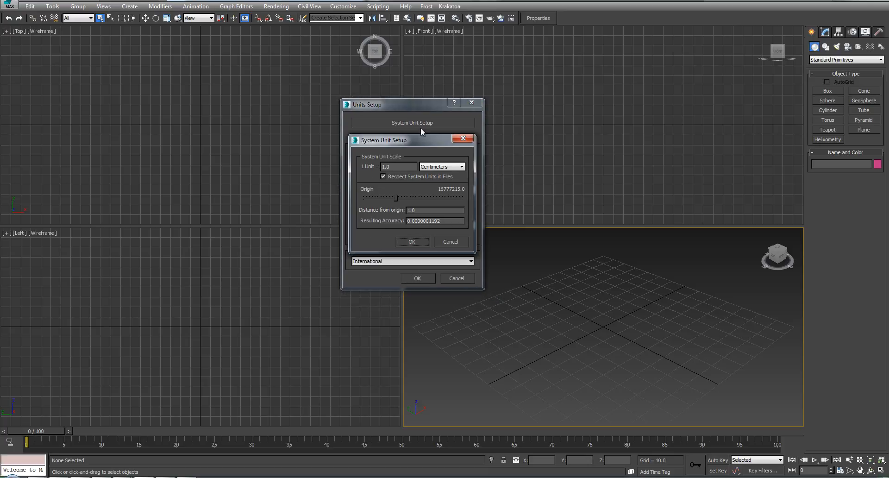
pyautogui.moveTo(419, 138); pyautogui.dragTo(408, 128)
pyautogui.moveTo(362, 159); pyautogui.dragTo(352, 162)
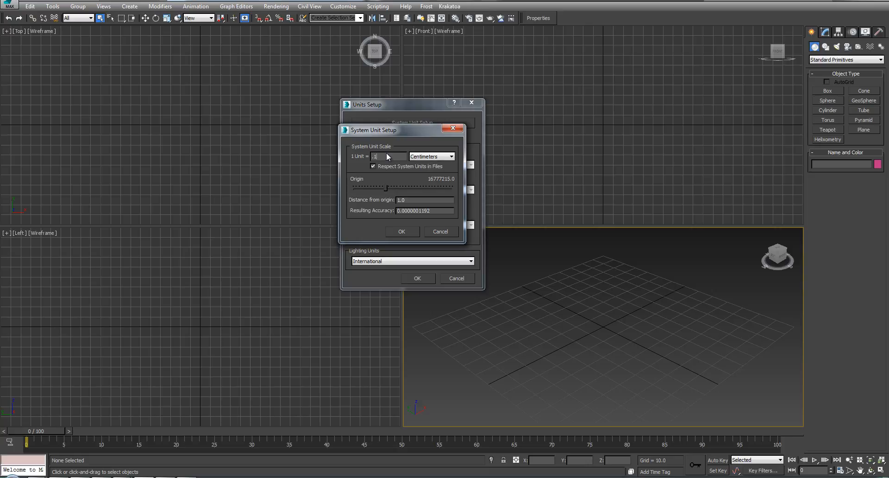
pyautogui.click(452, 156)
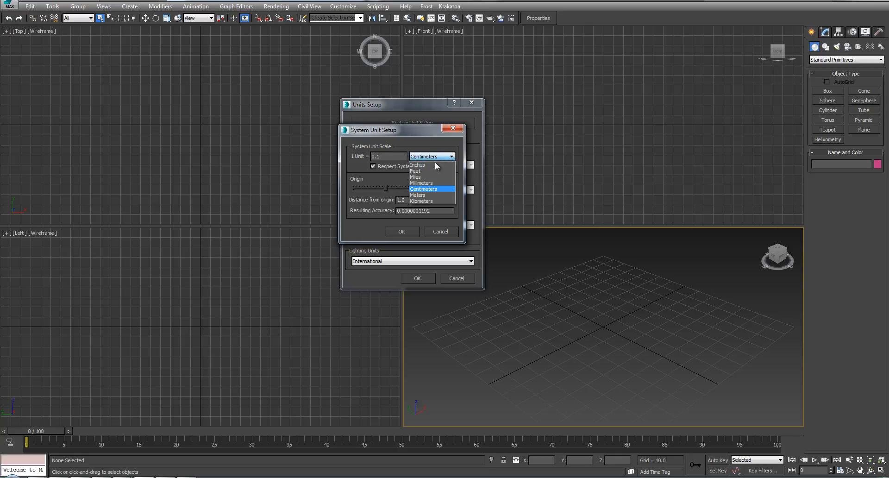
pyautogui.click(431, 195)
pyautogui.click(393, 232)
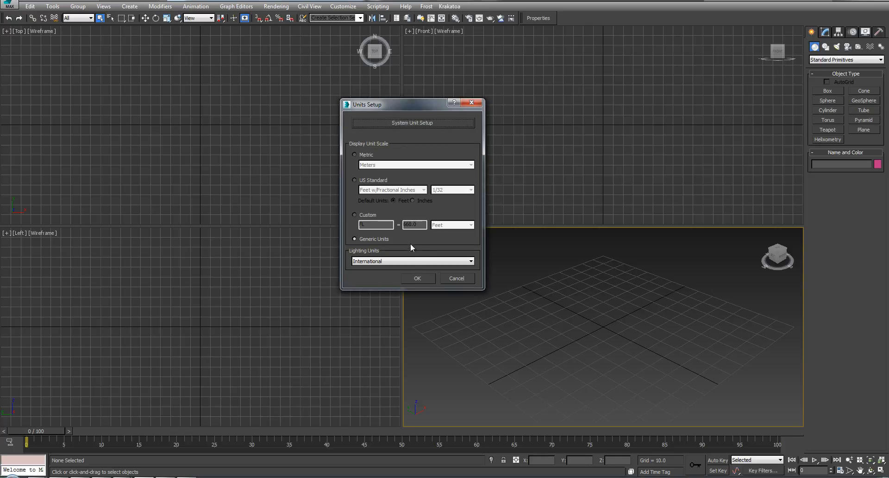
pyautogui.click(418, 278)
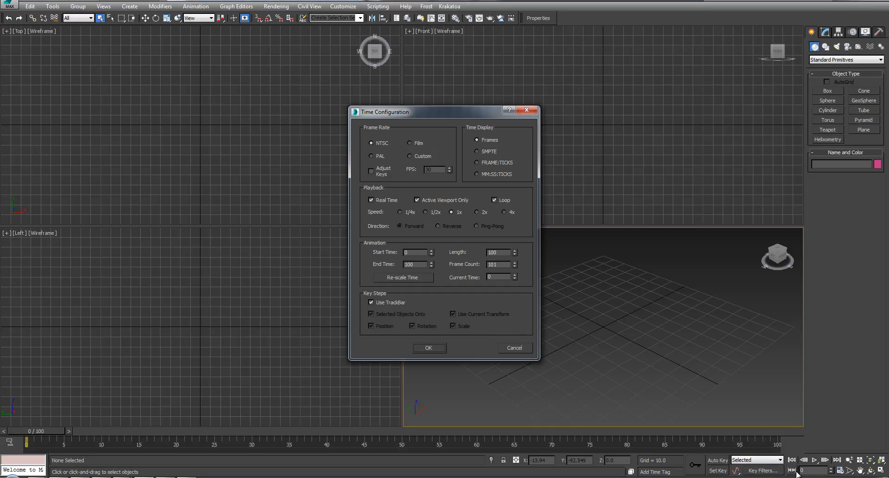
# Step: In the time configuration, set the animation start time to 1000 and the end time to 1200
pyautogui.click(839, 470)
pyautogui.write('1000')
pyautogui.press('Tab')
pyautogui.write('1')
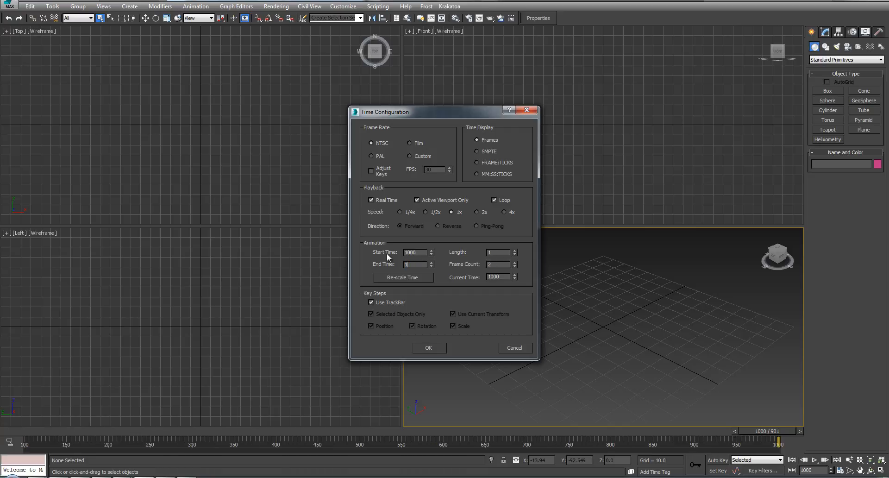
pyautogui.press('Tab')
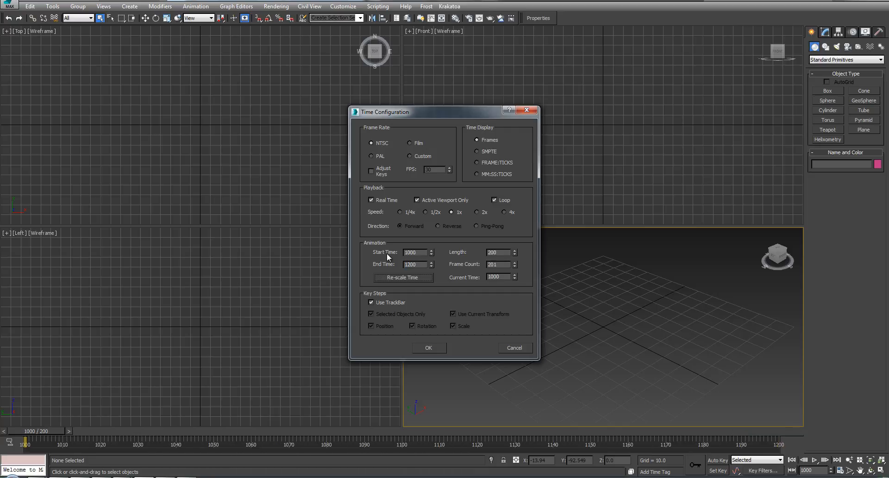
pyautogui.moveTo(420, 118); pyautogui.dragTo(388, 109)
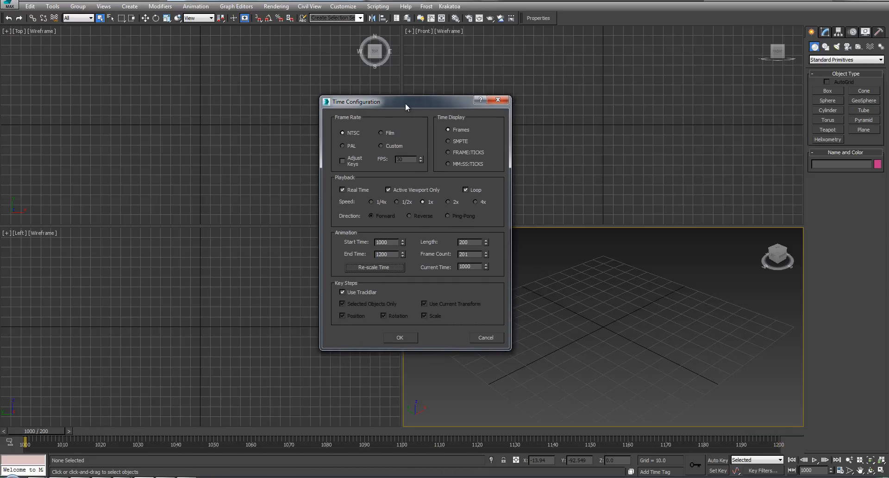
# Step: Switch the frame rate to Film, re-enter start time 1000 and end time 1200, and accept the time configuration
pyautogui.doubleClick(382, 242)
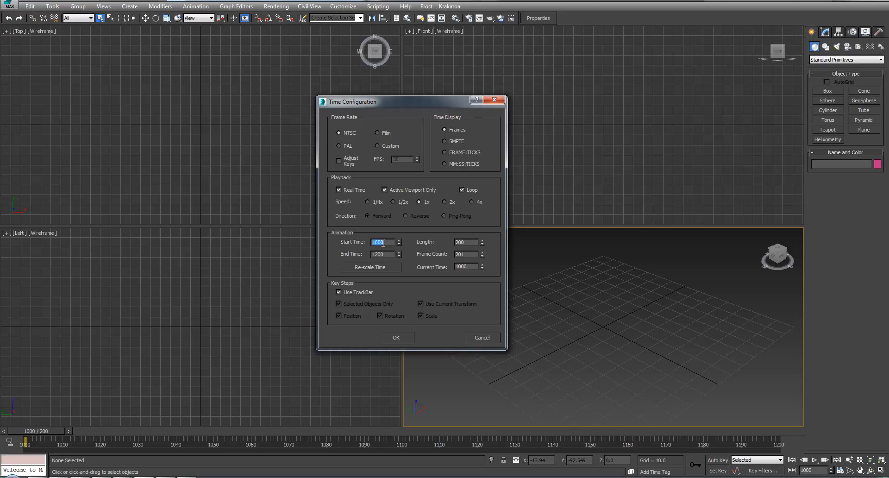
pyautogui.click(378, 133)
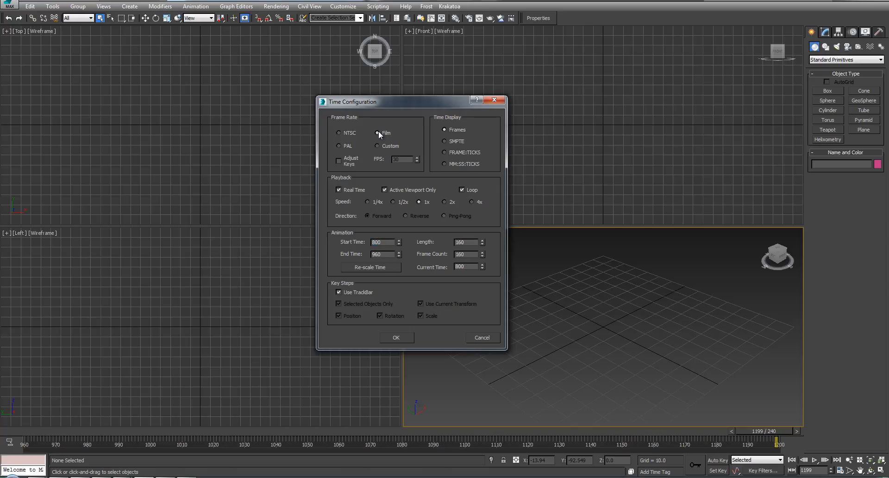
pyautogui.doubleClick(390, 242)
pyautogui.write('1000')
pyautogui.press('Tab')
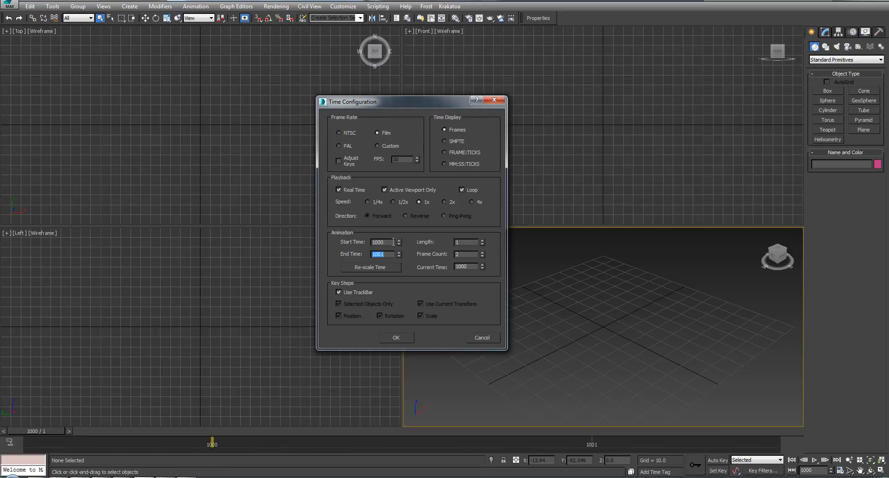
pyautogui.write('1200')
pyautogui.press('Tab')
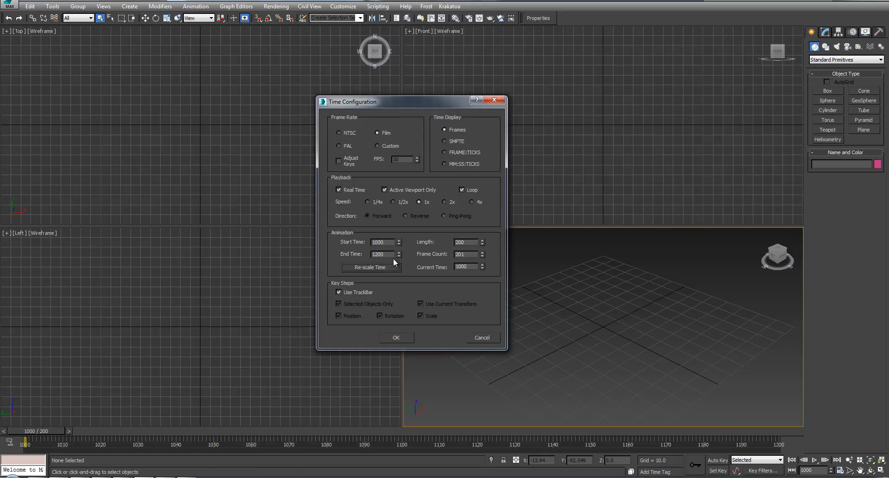
pyautogui.click(402, 338)
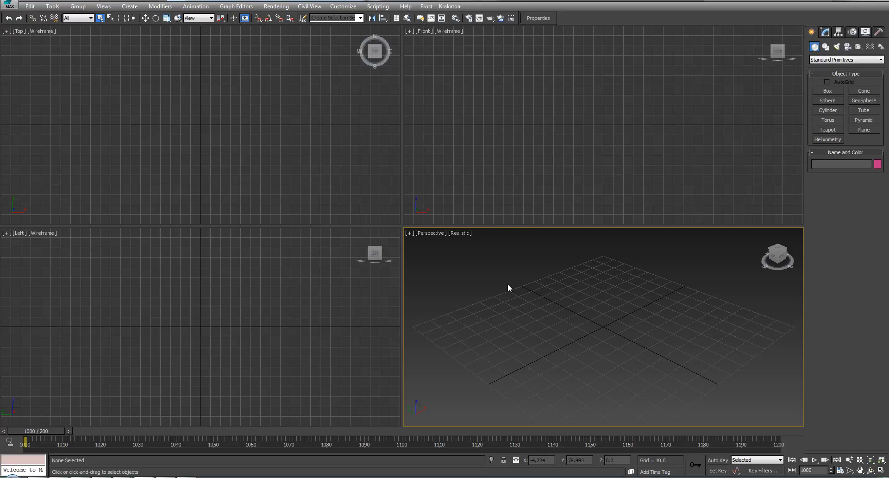
# Step: Create a new layer named 07_TP in the Layer Explorer
pyautogui.click(408, 19)
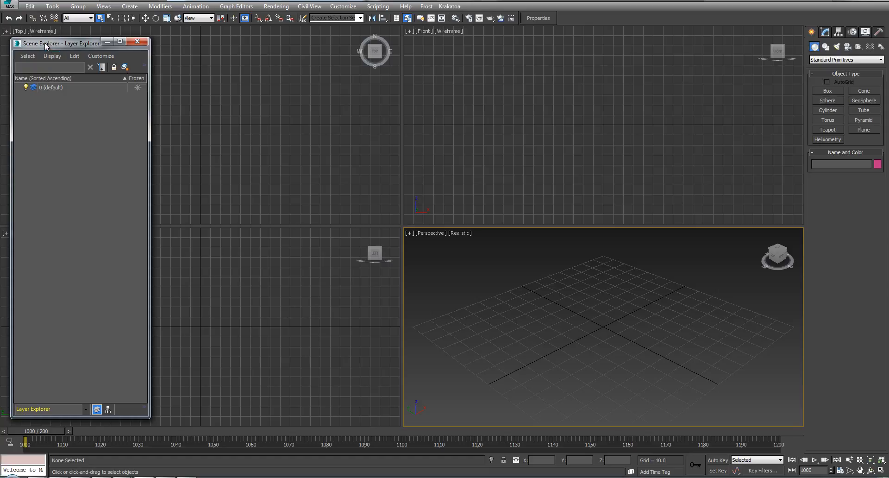
pyautogui.moveTo(55, 45); pyautogui.dragTo(58, 43)
pyautogui.click(127, 64)
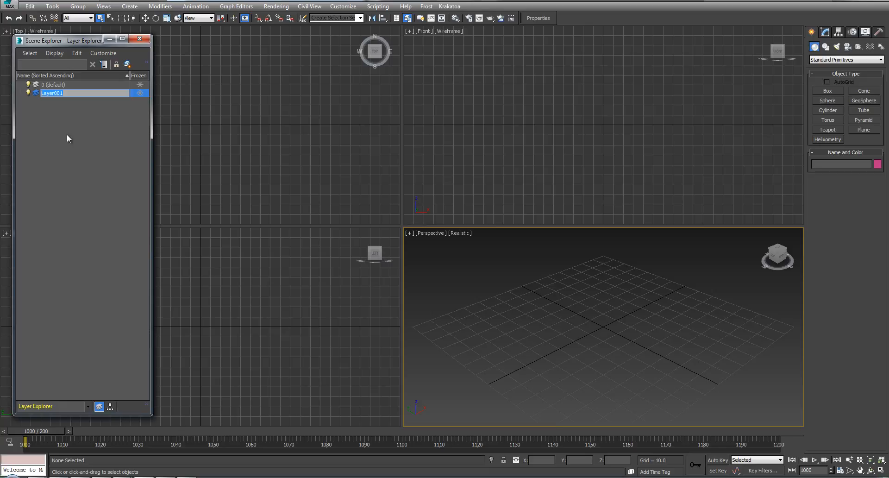
pyautogui.write('07_TP')
pyautogui.press('Return')
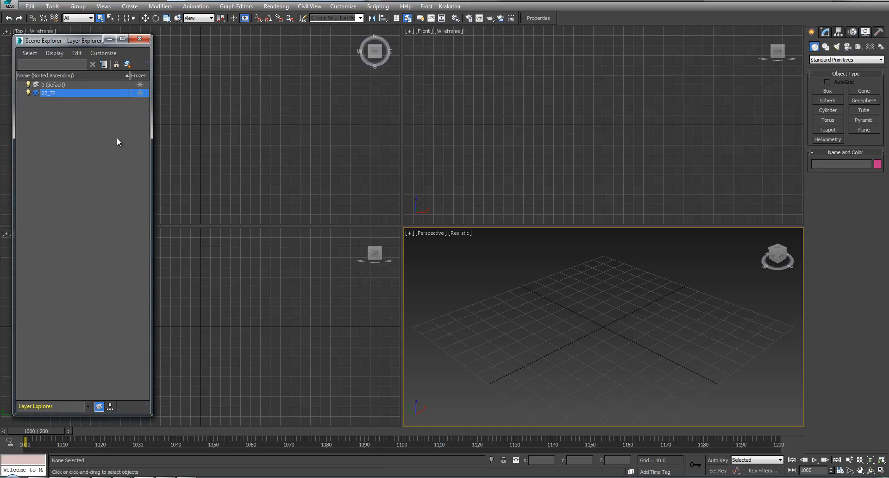
# Step: Place a Thinking particle system object in the perspective view and reset its X and Y position to 0
pyautogui.click(826, 64)
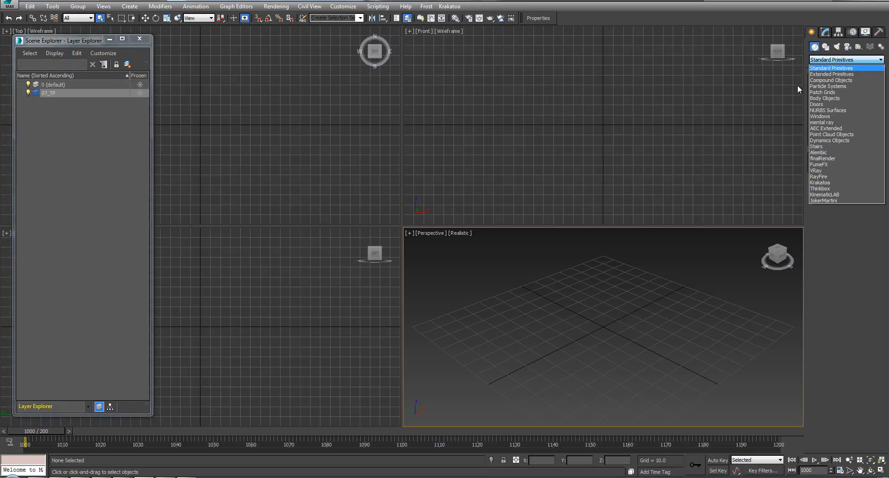
pyautogui.click(823, 88)
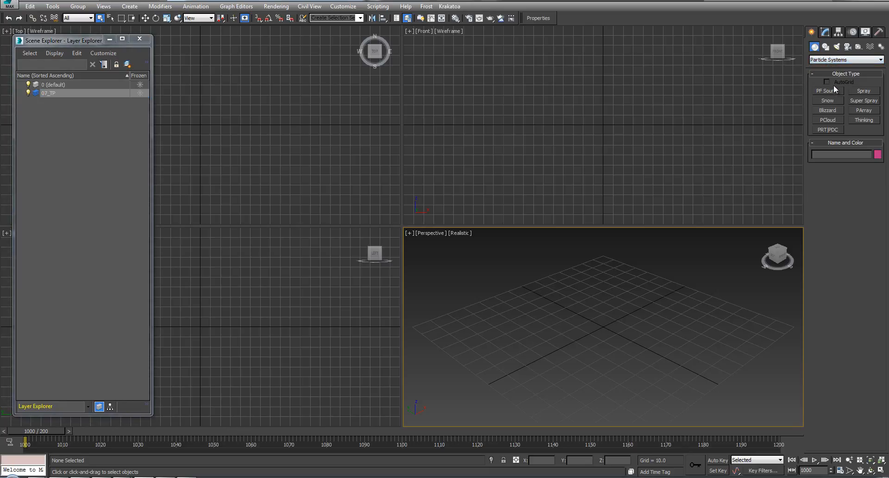
pyautogui.click(864, 120)
pyautogui.click(593, 318)
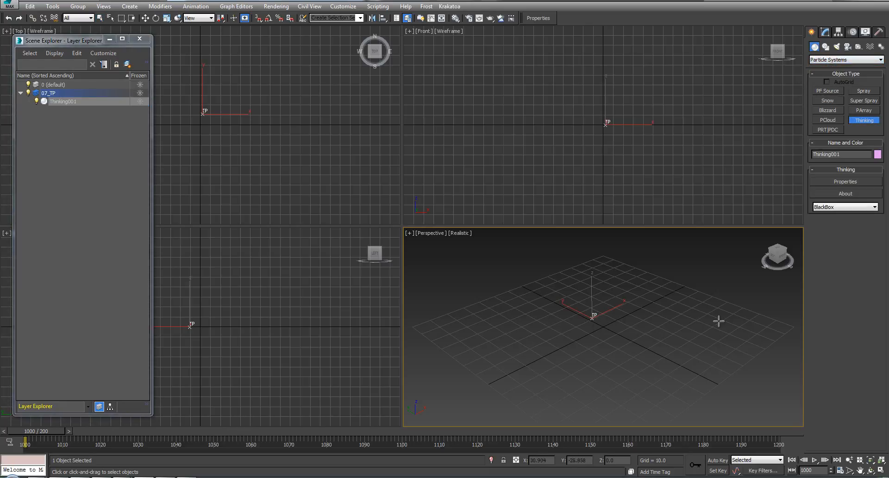
pyautogui.rightClick(730, 277)
pyautogui.rightClick(558, 460)
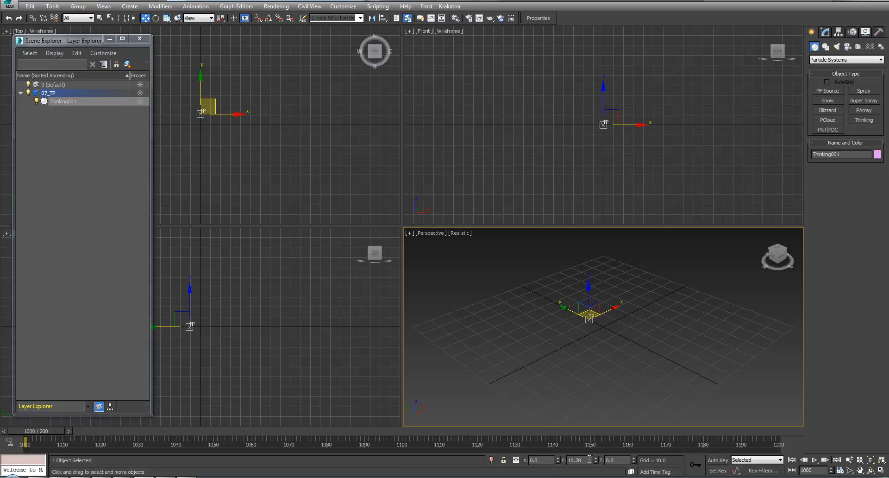
pyautogui.rightClick(596, 460)
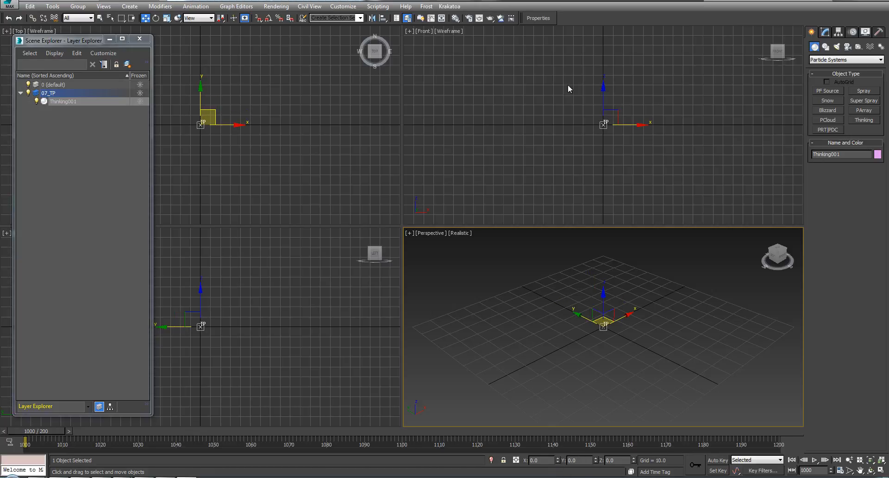
# Step: Open the Thinking object's properties and set MasterDynamic's simulation start to User Defined at frame 1001
pyautogui.click(828, 32)
pyautogui.click(845, 165)
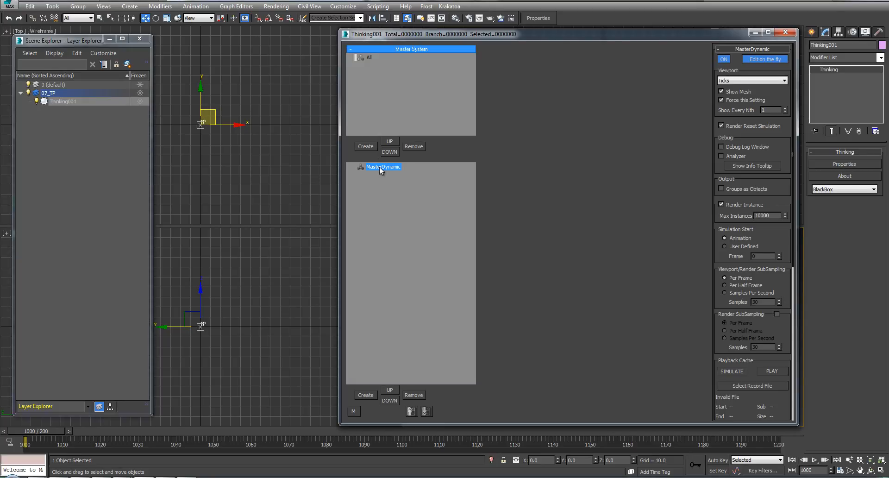
pyautogui.click(756, 248)
pyautogui.moveTo(769, 254); pyautogui.dragTo(719, 259)
pyautogui.press('Return')
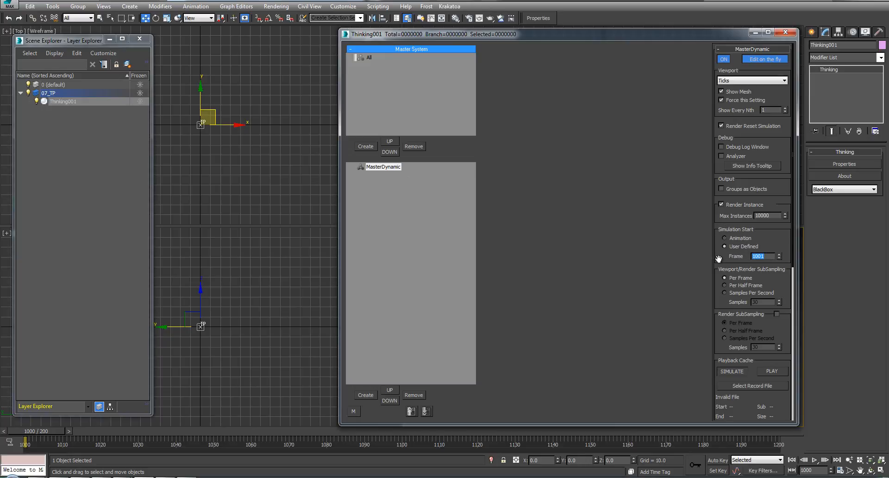
pyautogui.moveTo(774, 239); pyautogui.dragTo(723, 244)
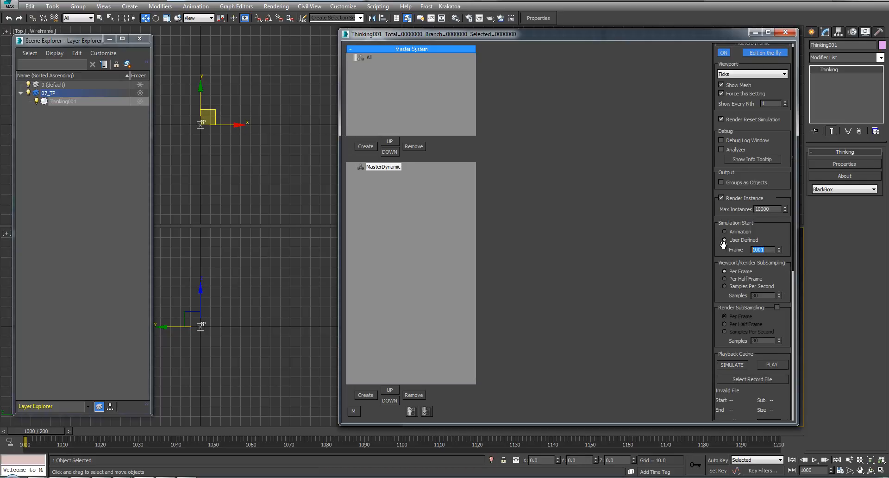
pyautogui.write('1001')
# Step: Set the Viewport/Render SubSampling to Per Half Frame and slightly widen the Thinking Particles window
pyautogui.moveTo(721, 252); pyautogui.dragTo(739, 252)
pyautogui.click(725, 258)
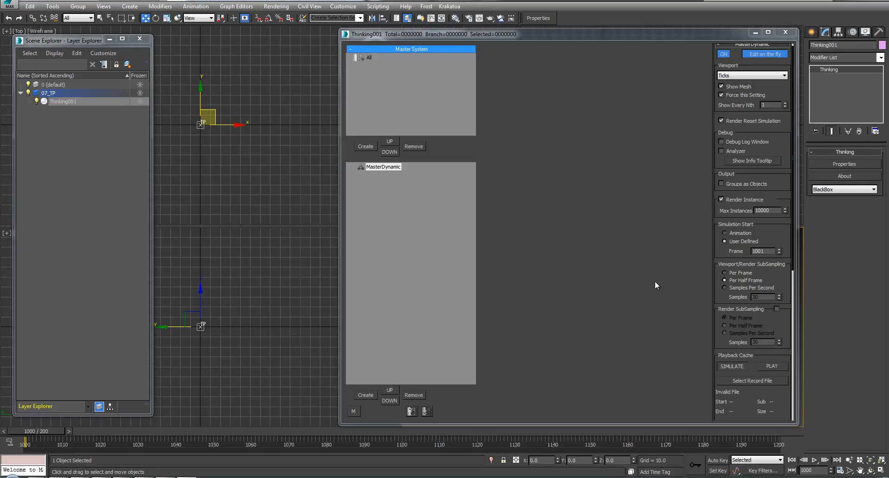
pyautogui.moveTo(797, 422); pyautogui.dragTo(799, 422)
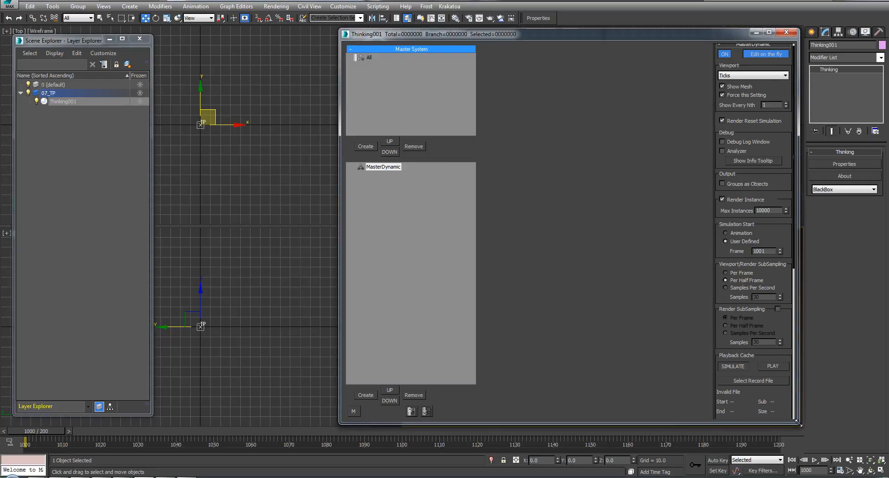
pyautogui.click(725, 281)
# Step: Set MasterDynamic's viewport display to None with Show Mesh and Force this Setting turned off
pyautogui.click(731, 96)
pyautogui.click(754, 75)
pyautogui.click(737, 81)
pyautogui.click(86, 119)
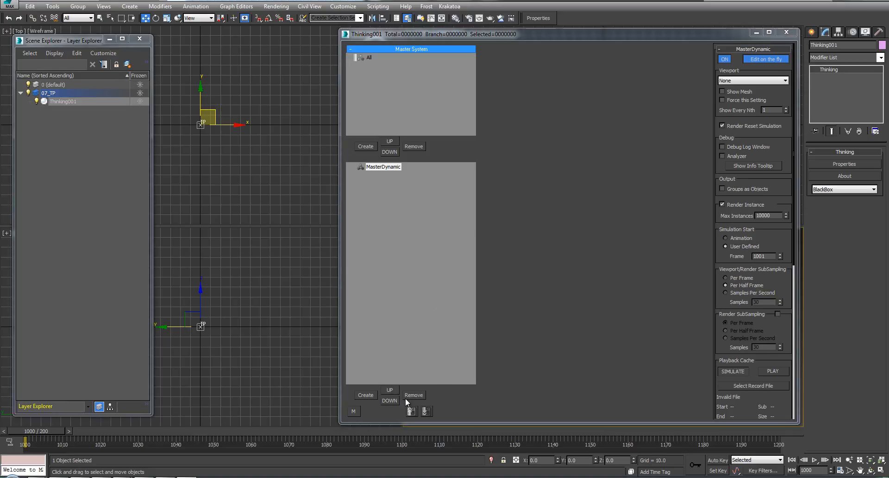
# Step: Load the particle node setup from Building_FXRIG.thi into the Thinking system
pyautogui.click(412, 410)
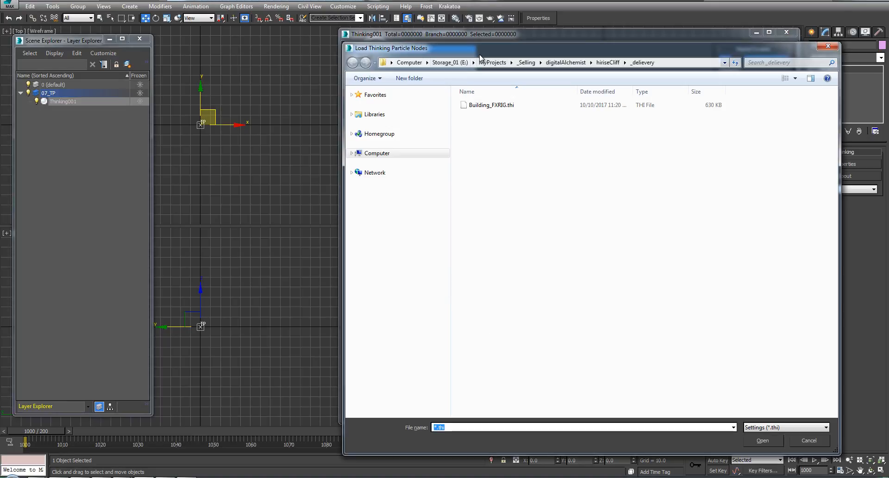
pyautogui.moveTo(480, 56); pyautogui.dragTo(349, 42)
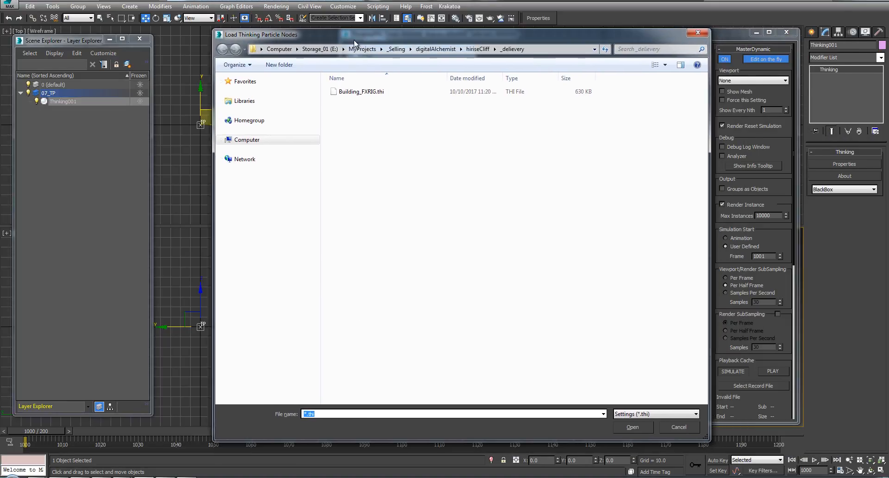
pyautogui.click(378, 96)
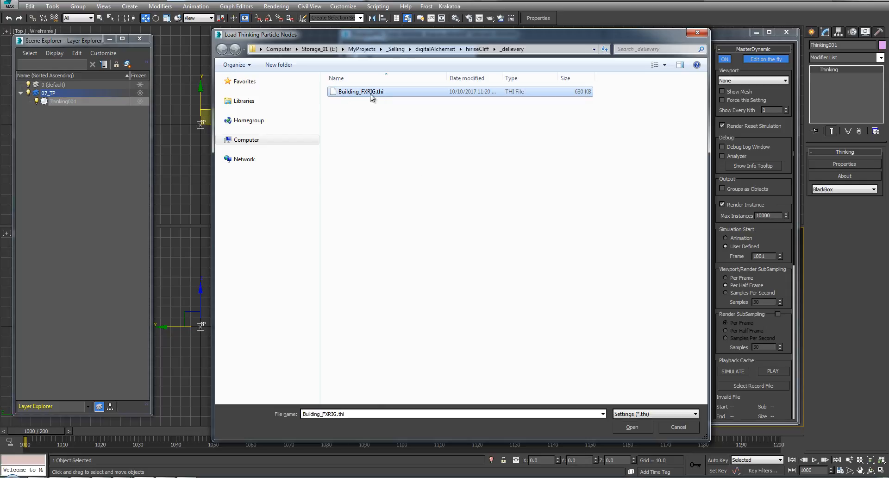
pyautogui.click(643, 429)
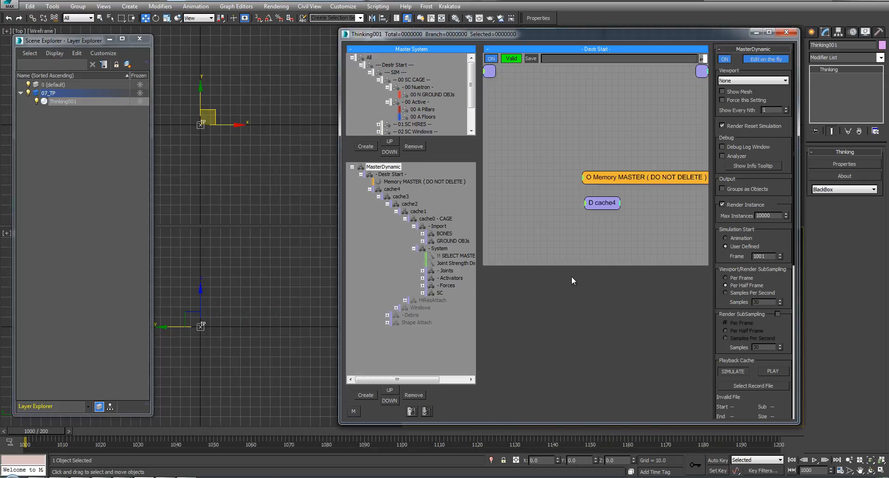
# Step: Enlarge the Master System group list slightly and widen the group and dynamic set trees
pyautogui.moveTo(608, 140); pyautogui.dragTo(557, 117, button='middle')
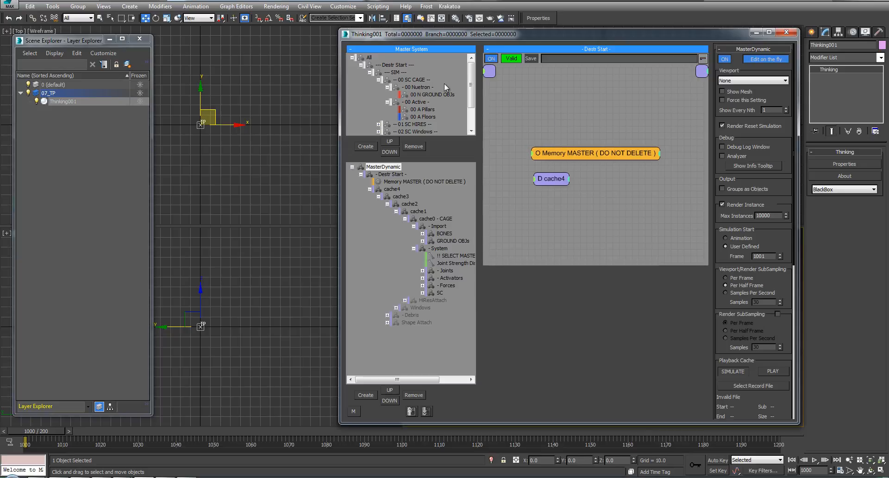
pyautogui.moveTo(462, 135); pyautogui.dragTo(462, 138)
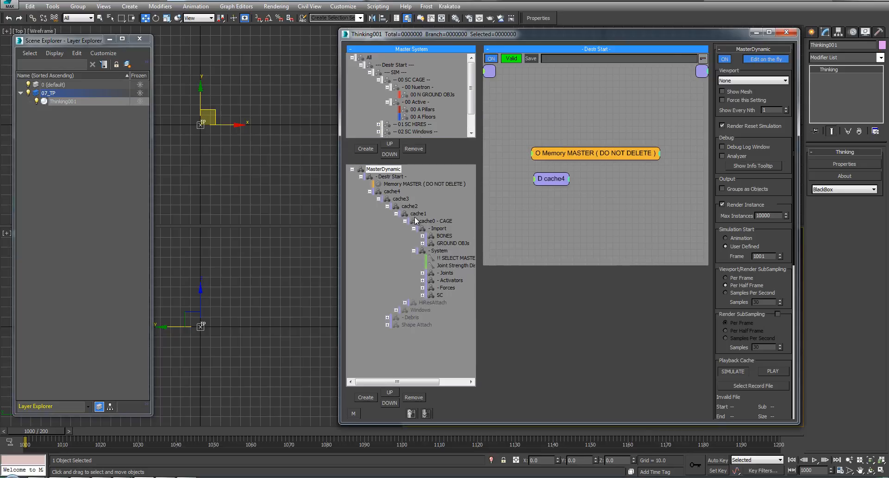
pyautogui.moveTo(479, 248); pyautogui.dragTo(486, 249)
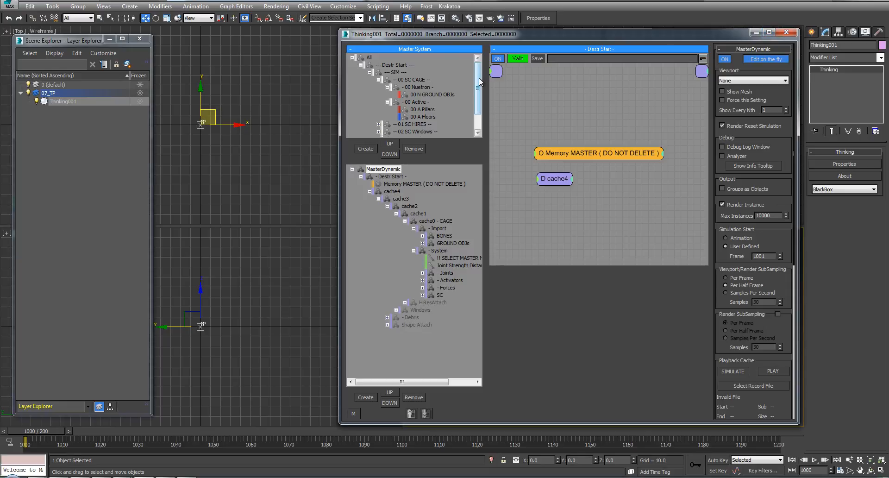
# Step: Close the Thinking Particles window, clear the selection and hide the 0 (default) layer
pyautogui.moveTo(480, 82)
pyautogui.mouseDown()
pyautogui.moveTo(480, 92)
pyautogui.moveTo(479, 80)
pyautogui.mouseUp()
pyautogui.click(786, 32)
pyautogui.click(619, 337)
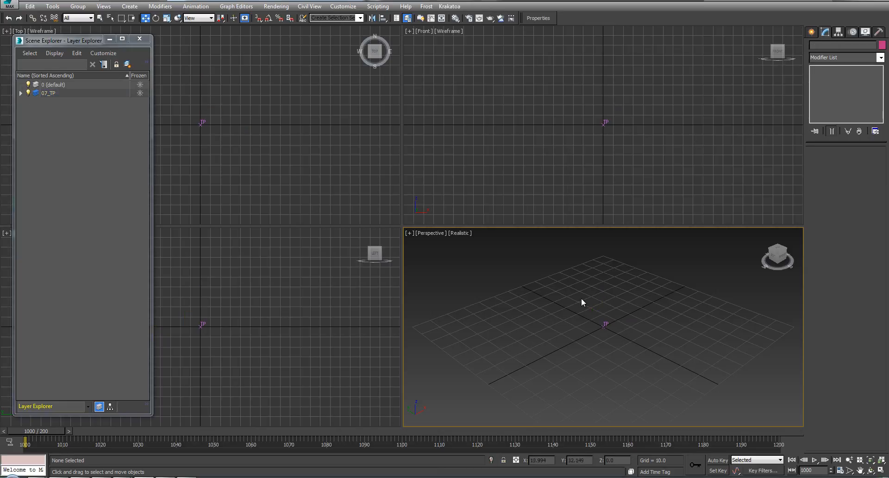
pyautogui.click(28, 84)
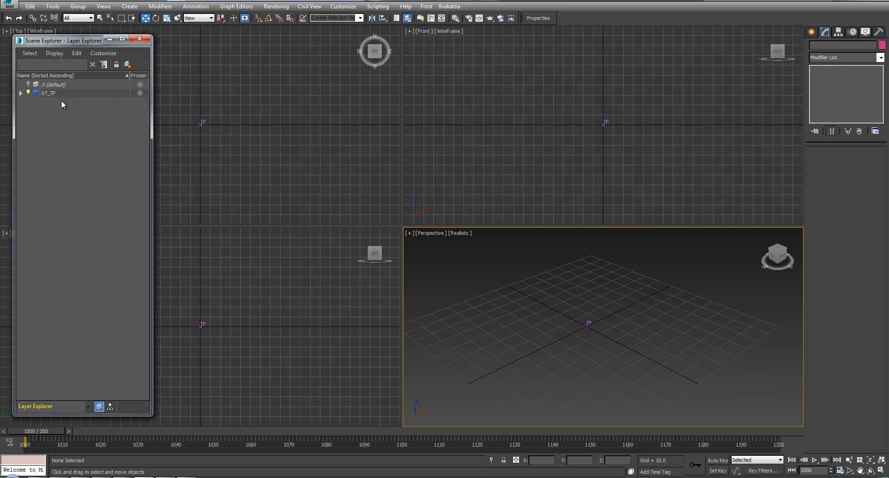
# Step: Maximize the Perspective viewport and frame the whole ground grid with empty space above it
pyautogui.click(557, 272)
pyautogui.hotkey('alt', 'w')
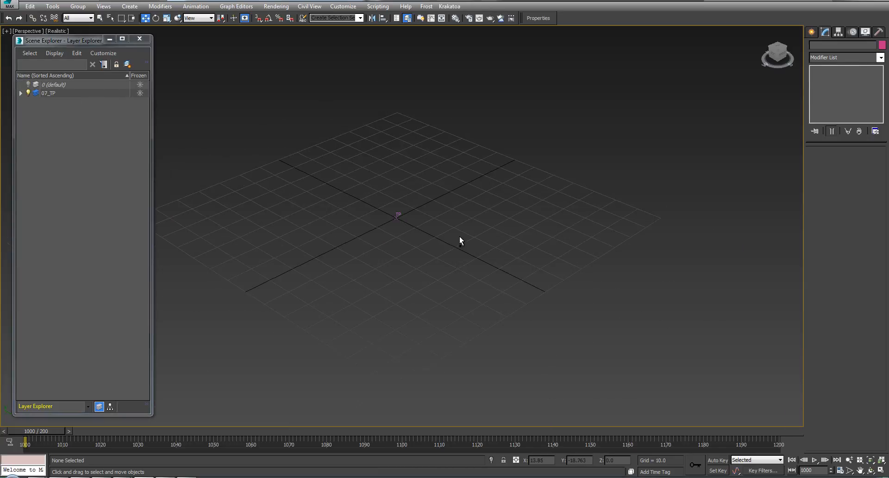
pyautogui.scroll(-3, 460, 239)
pyautogui.keyDown('alt'); pyautogui.moveTo(460, 251); pyautogui.dragTo(480, 260, button='middle'); pyautogui.keyUp('alt')
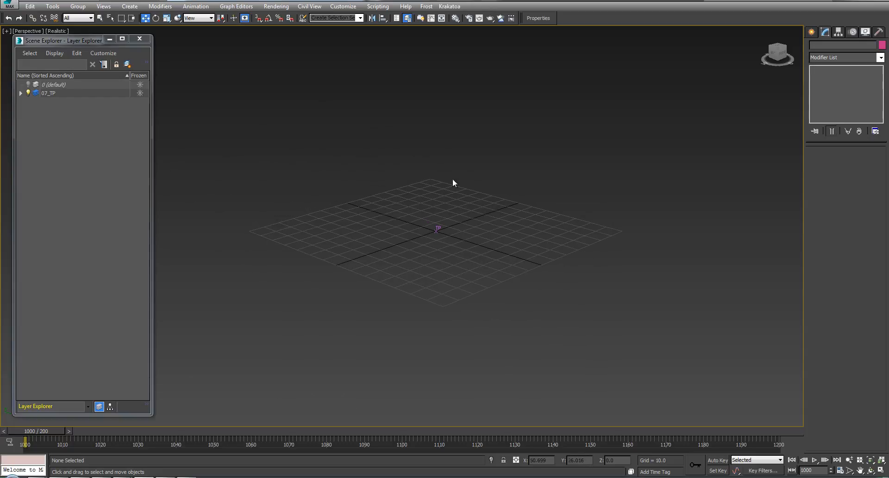
pyautogui.moveTo(453, 183); pyautogui.dragTo(454, 213, button='middle')
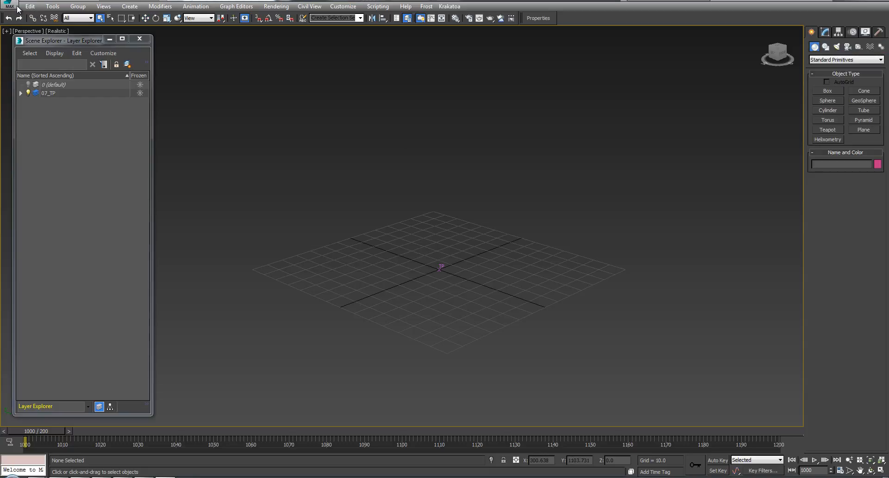
# Step: Open Building_asset.max from the _delivery folder for merging into the current scene
pyautogui.click(16, 7)
pyautogui.moveTo(58, 122)
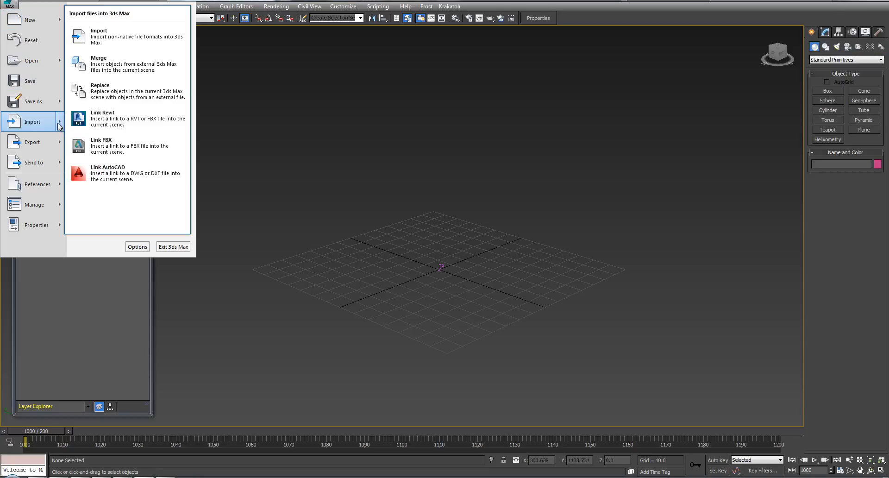
pyautogui.click(117, 65)
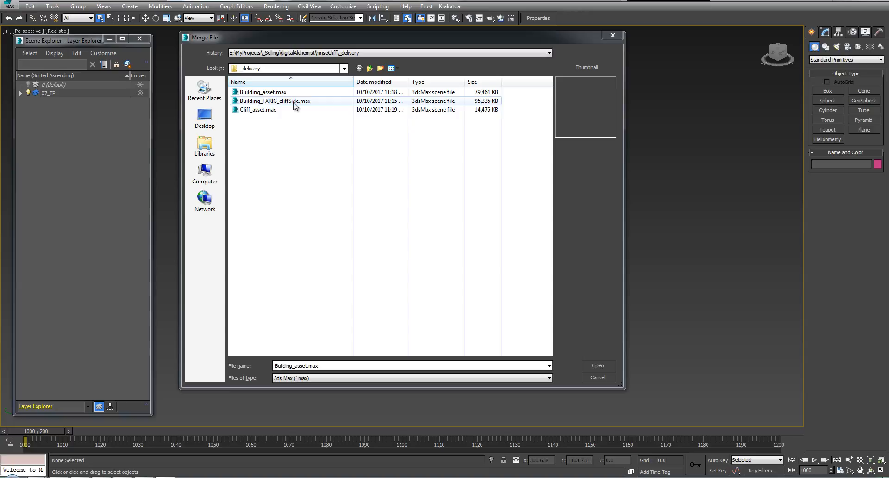
pyautogui.doubleClick(409, 81)
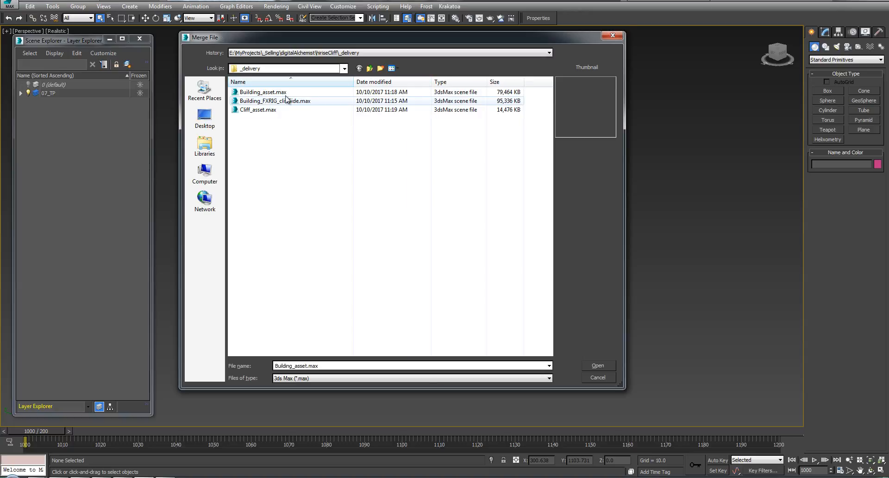
pyautogui.click(246, 94)
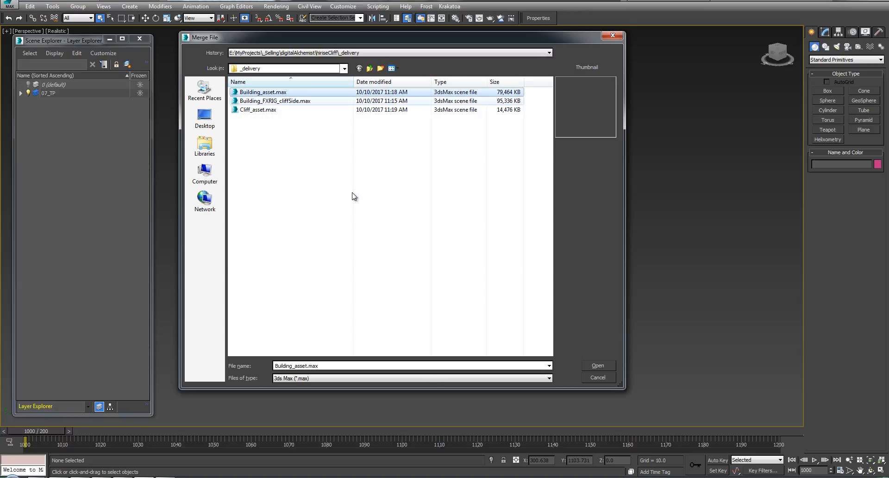
pyautogui.click(595, 366)
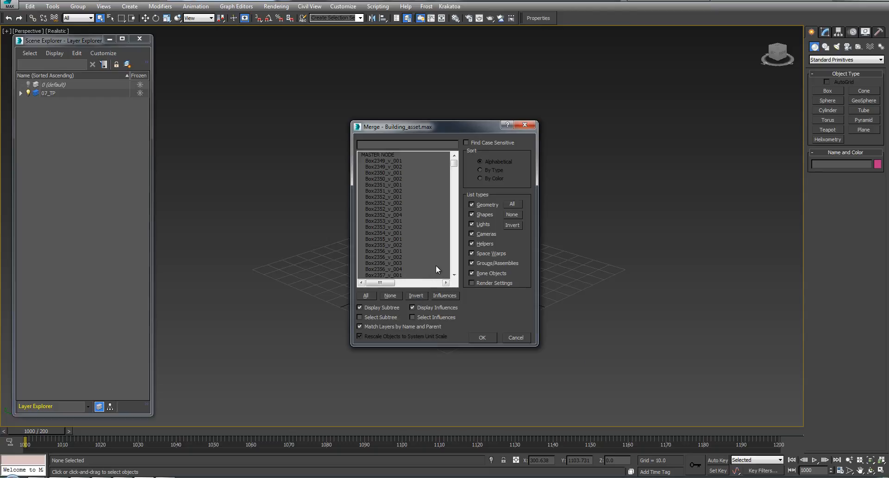
# Step: Merge all listed objects of Building_asset.max into the scene and clear the selection
pyautogui.click(366, 296)
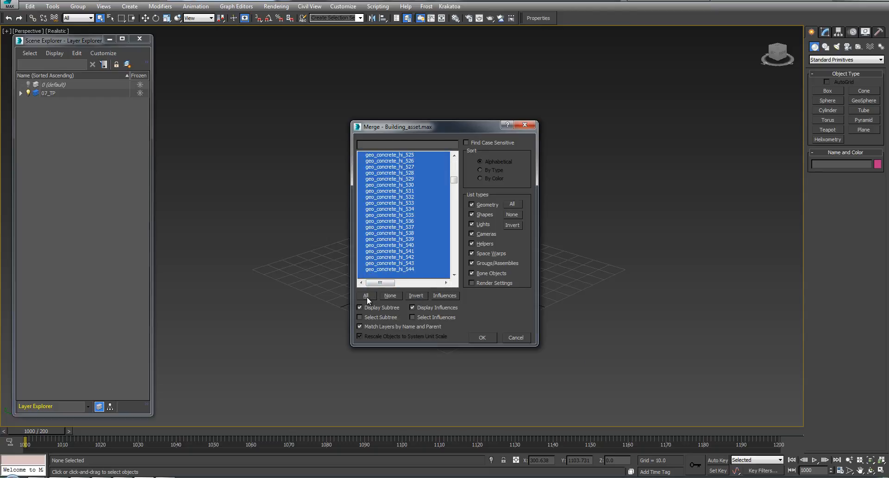
pyautogui.scroll(-15, 417, 221)
pyautogui.scroll(-3, 419, 224)
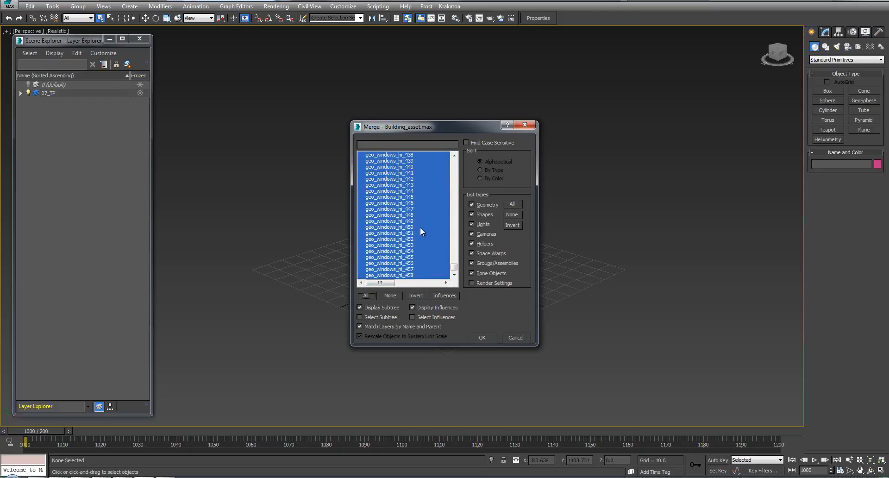
pyautogui.click(482, 337)
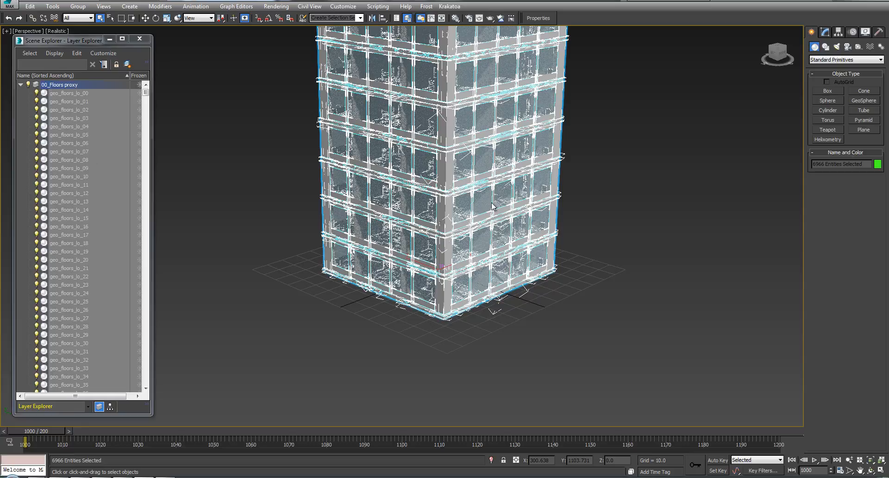
pyautogui.click(635, 182)
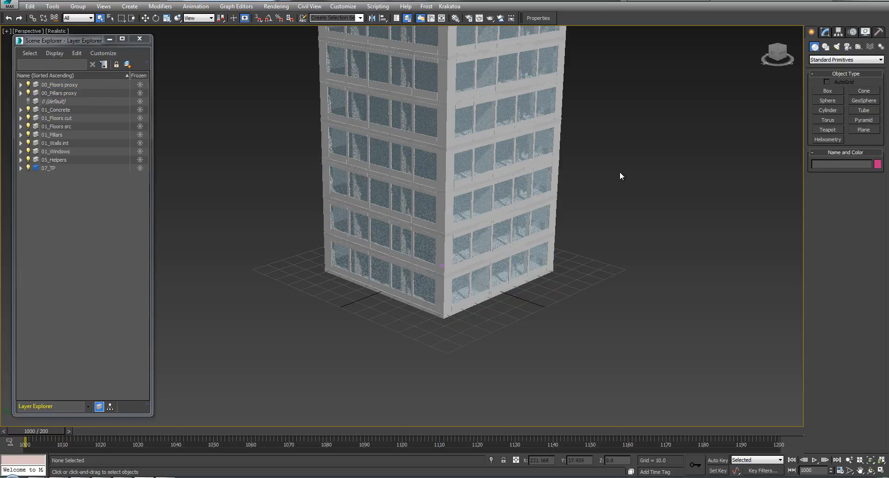
# Step: Switch the Perspective viewport's shading from Realistic to Shaded with more of the building in view
pyautogui.moveTo(596, 185); pyautogui.dragTo(604, 222, button='middle')
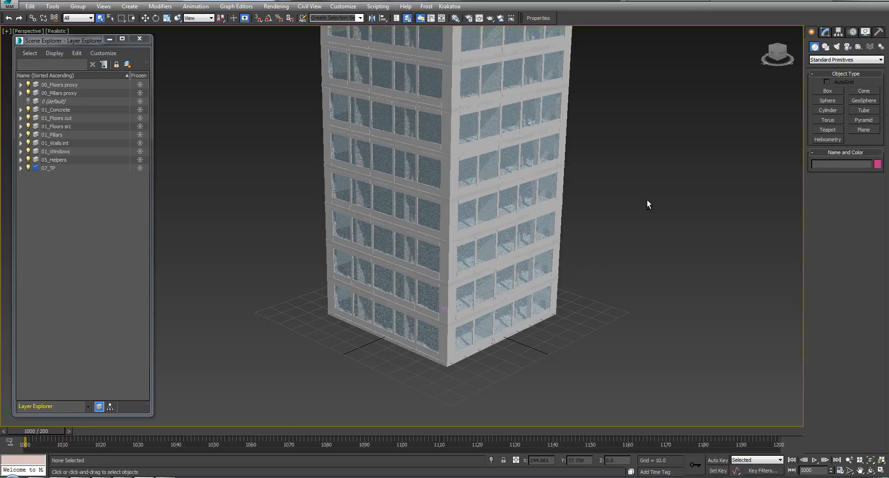
pyautogui.keyDown('alt'); pyautogui.moveTo(647, 200); pyautogui.dragTo(670, 198, button='middle'); pyautogui.keyUp('alt')
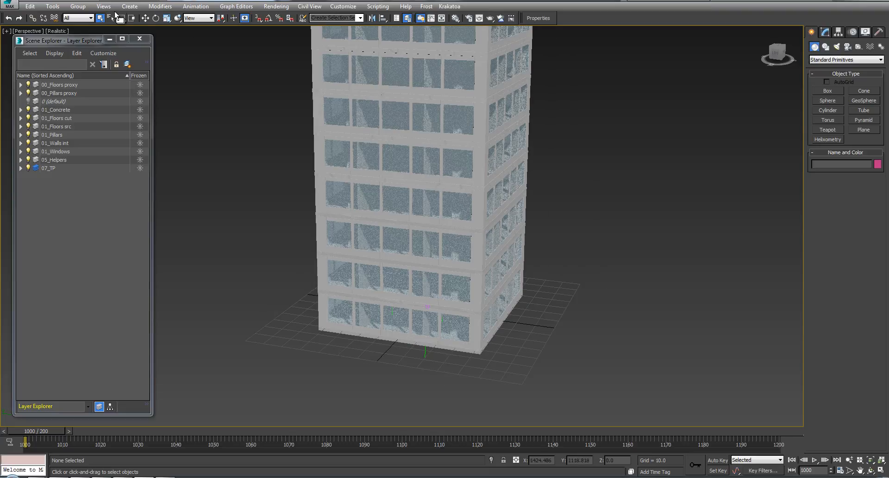
pyautogui.click(57, 31)
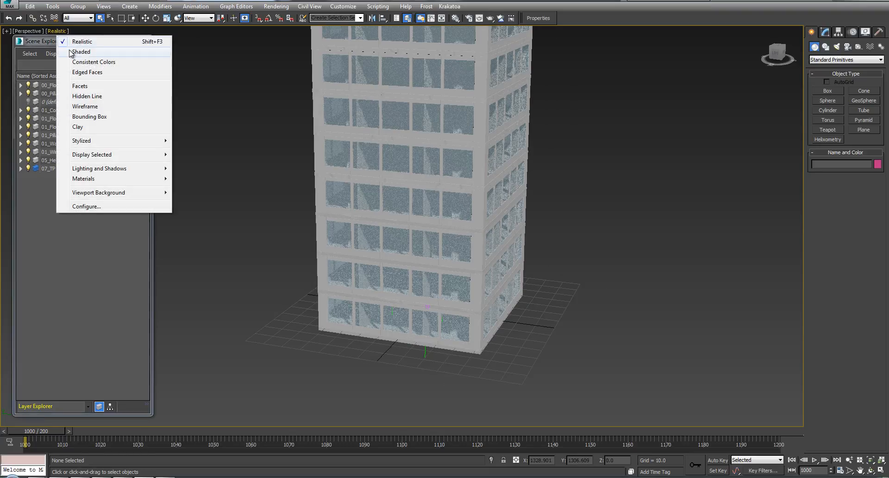
pyautogui.click(71, 53)
pyautogui.moveTo(645, 200)
pyautogui.mouseDown(button='middle')
pyautogui.moveTo(636, 234)
pyautogui.moveTo(522, 219)
pyautogui.mouseUp(button='middle')
pyautogui.scroll(-4, 636, 234)
pyautogui.moveTo(632, 280)
pyautogui.mouseDown(button='middle')
pyautogui.moveTo(532, 270)
pyautogui.moveTo(459, 337)
pyautogui.mouseUp(button='middle')
pyautogui.keyDown('alt'); pyautogui.moveTo(501, 165); pyautogui.dragTo(519, 181, button='middle'); pyautogui.keyUp('alt')
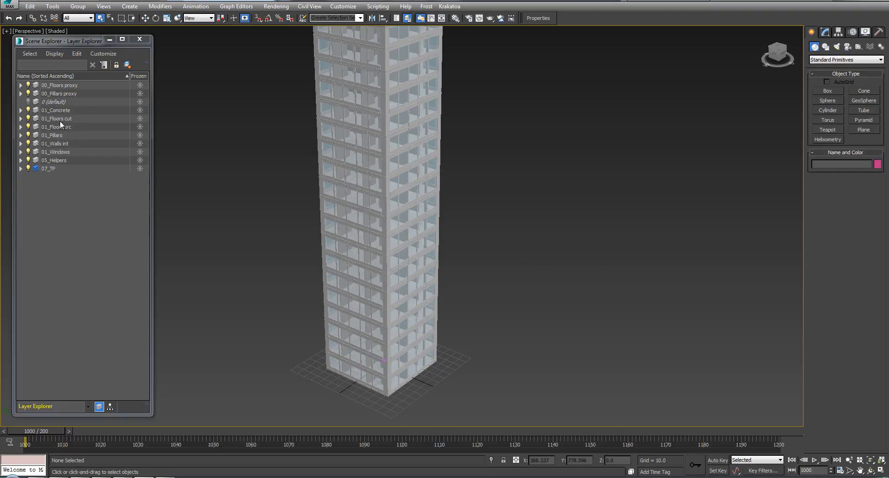
# Step: Hide the 07_TP layer and expand the 05_Helpers layer to list its contents
pyautogui.moveTo(487, 261); pyautogui.dragTo(433, 259, button='middle')
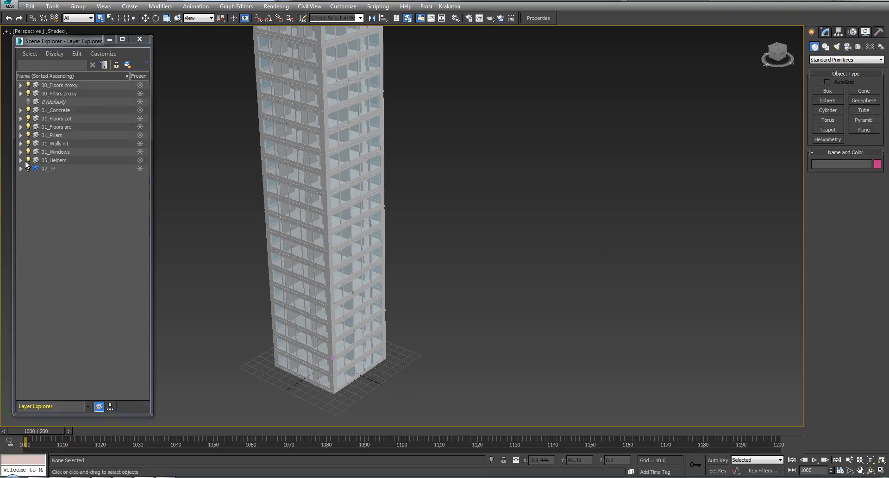
pyautogui.moveTo(419, 159)
pyautogui.mouseDown(button='middle')
pyautogui.moveTo(427, 158)
pyautogui.moveTo(413, 146)
pyautogui.mouseUp(button='middle')
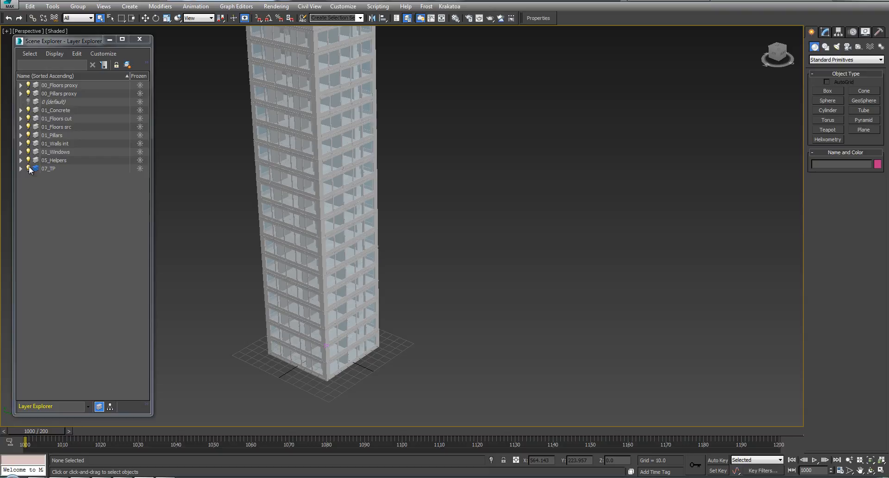
pyautogui.click(28, 169)
pyautogui.click(21, 161)
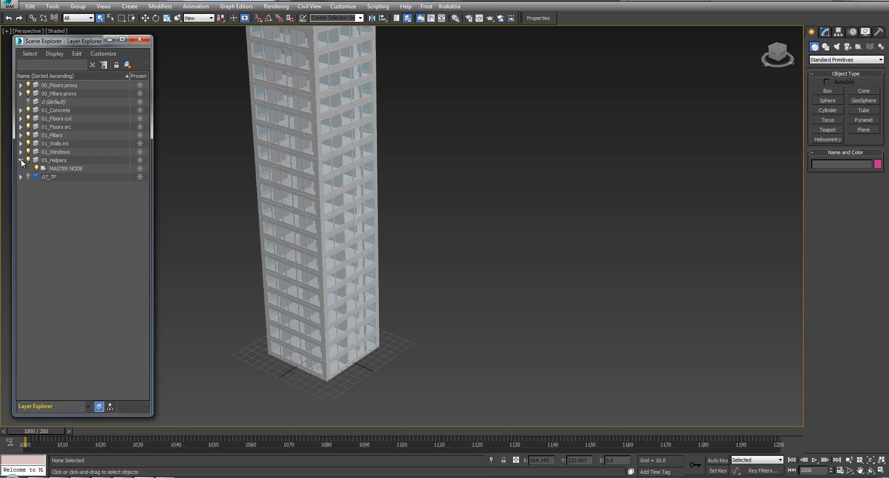
# Step: Select the MASTER NODE helper below the building and try moving it up about 124 units along Z
pyautogui.keyDown('alt'); pyautogui.moveTo(469, 263); pyautogui.dragTo(425, 253, button='middle'); pyautogui.keyUp('alt')
pyautogui.click(391, 252)
pyautogui.press('w')
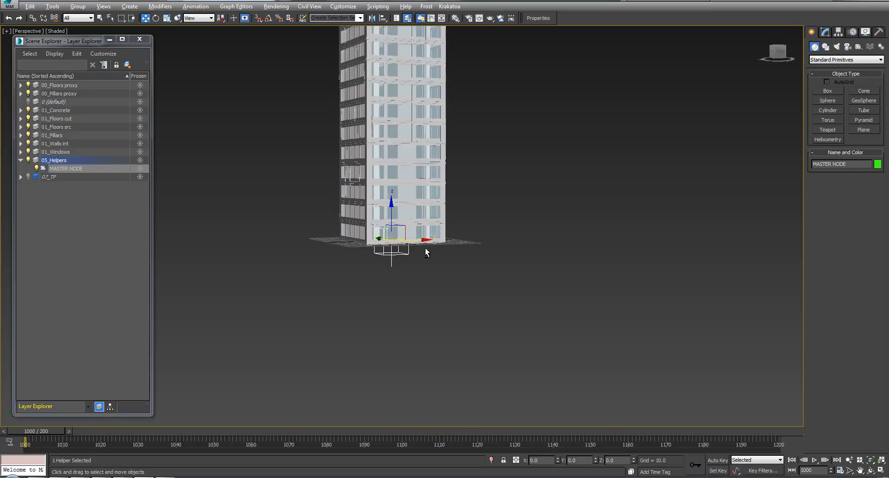
pyautogui.moveTo(391, 211); pyautogui.dragTo(391, 84)
pyautogui.moveTo(488, 214); pyautogui.dragTo(479, 322, button='middle')
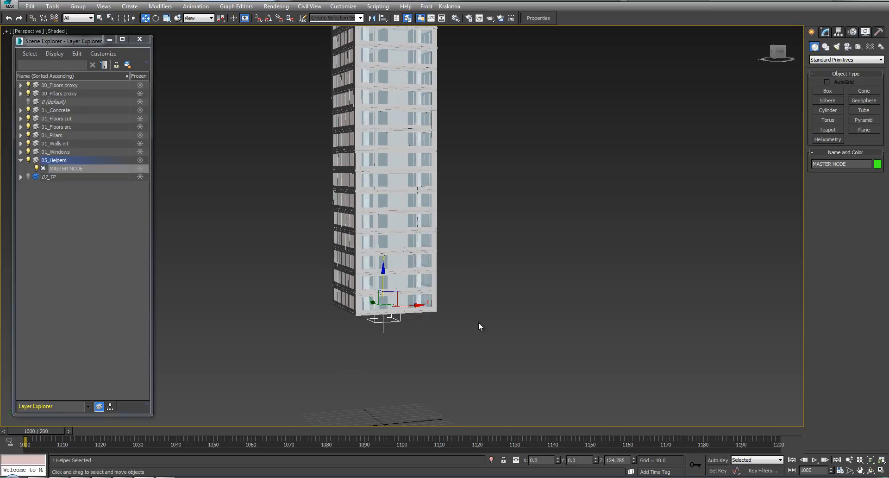
pyautogui.scroll(-4, 479, 322)
# Step: Try rotating MASTER NODE about 20° in X, -3° in Y and -32° in Z, and undo both the rotation and the move
pyautogui.hotkey('ctrl', 'z')
pyautogui.press('e')
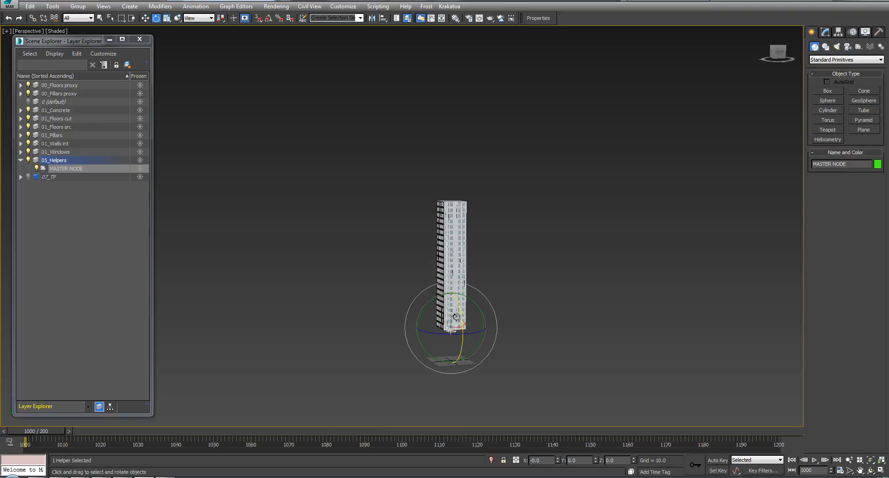
pyautogui.moveTo(426, 326); pyautogui.dragTo(474, 303)
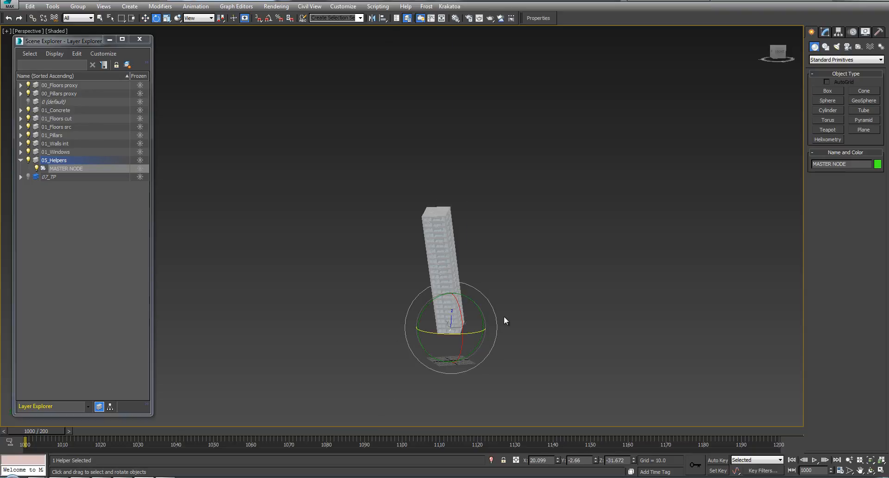
pyautogui.keyDown('alt'); pyautogui.moveTo(513, 301); pyautogui.dragTo(423, 285, button='middle'); pyautogui.keyUp('alt')
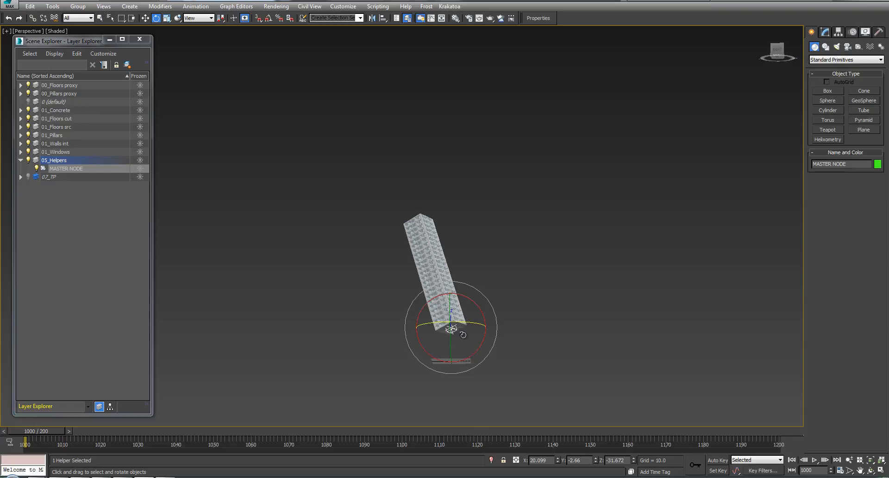
pyautogui.hotkey('ctrl', 'z')
pyautogui.keyDown('alt'); pyautogui.moveTo(528, 347); pyautogui.dragTo(503, 365, button='middle'); pyautogui.keyUp('alt')
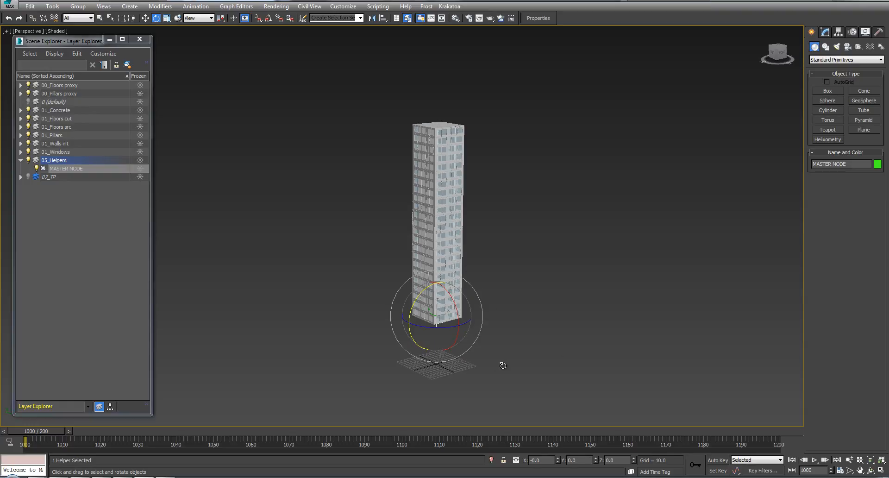
pyautogui.hotkey('ctrl', 'z')
pyautogui.moveTo(481, 316); pyautogui.dragTo(475, 308, button='middle')
# Step: Return to the plain selection tool and deselect MASTER NODE, keeping the full building in view
pyautogui.press('w')
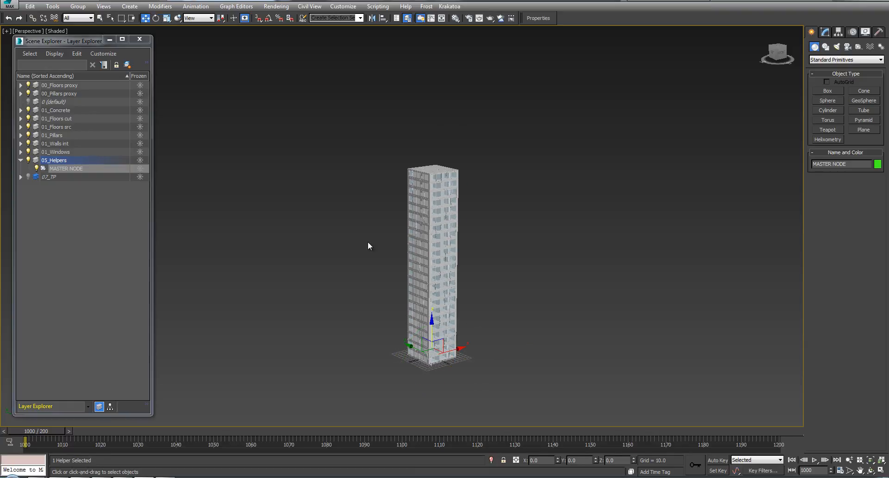
pyautogui.press('q')
pyautogui.click(557, 317)
pyautogui.moveTo(554, 302); pyautogui.dragTo(461, 284, button='middle')
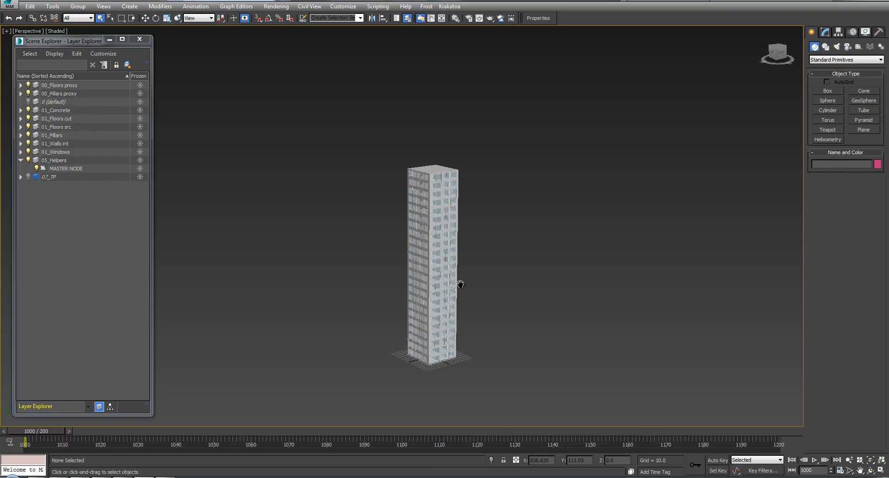
pyautogui.scroll(3, 469, 304)
pyautogui.moveTo(353, 237); pyautogui.dragTo(434, 242, button='middle')
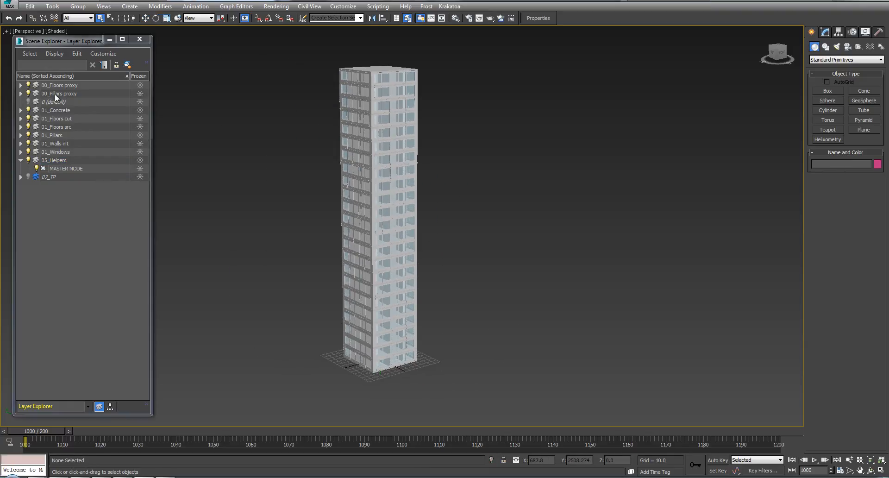
# Step: Collapse the 05_Helpers layer and hide the 00_Floors proxy and 00_Pillars proxy layers
pyautogui.click(21, 160)
pyautogui.click(28, 85)
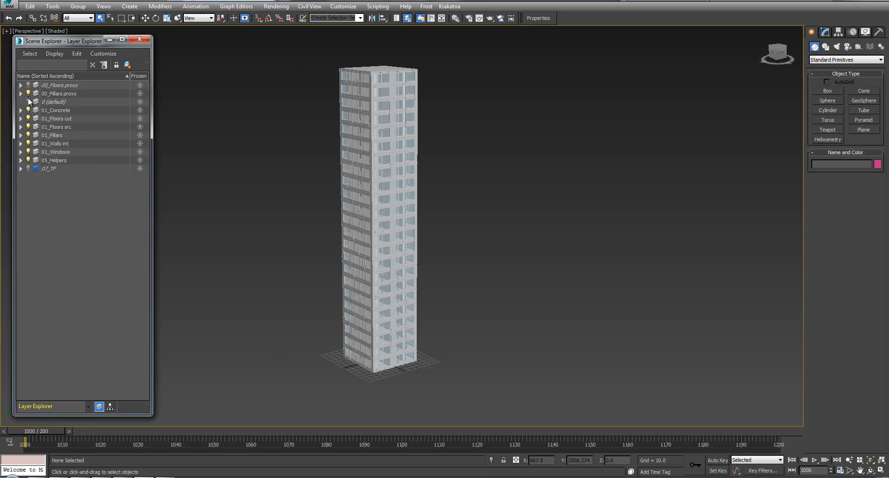
pyautogui.click(29, 93)
# Step: Examine the building's facade up close with edged faces displayed, and restore the plain Shaded display
pyautogui.moveTo(541, 218)
pyautogui.keyDown('alt'); pyautogui.mouseDown(button='middle')
pyautogui.moveTo(524, 224)
pyautogui.moveTo(531, 219)
pyautogui.mouseUp(button='middle'); pyautogui.keyUp('alt')
pyautogui.scroll(3, 399, 130)
pyautogui.keyDown('alt'); pyautogui.moveTo(446, 131); pyautogui.dragTo(472, 167, button='middle'); pyautogui.keyUp('alt')
pyautogui.scroll(5, 471, 163)
pyautogui.scroll(-3, 468, 157)
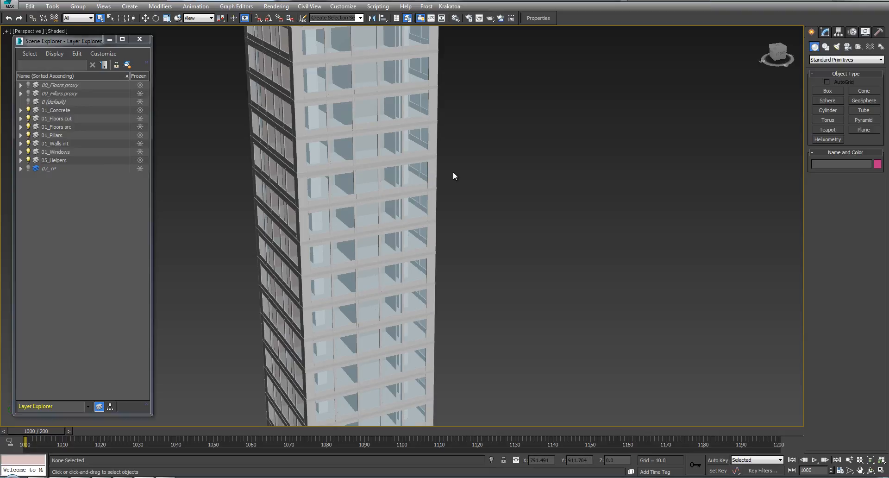
pyautogui.press('F4')
pyautogui.press('F4')
pyautogui.press('F4')
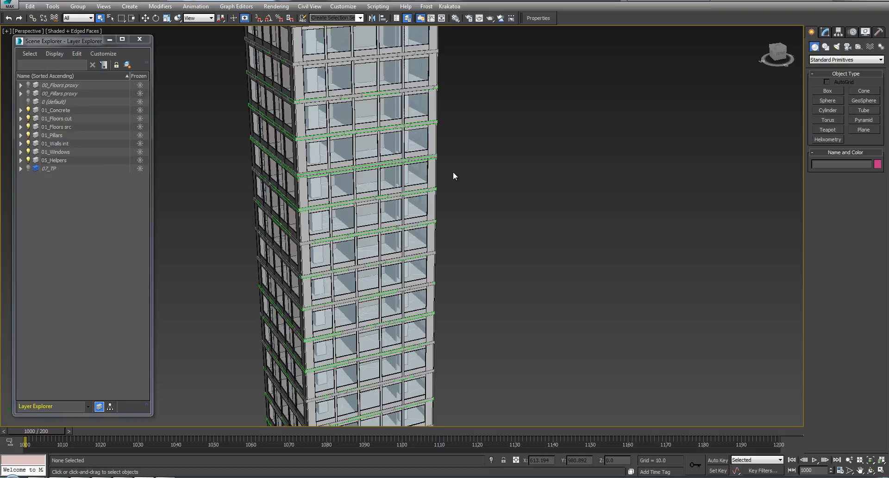
pyautogui.press('F4')
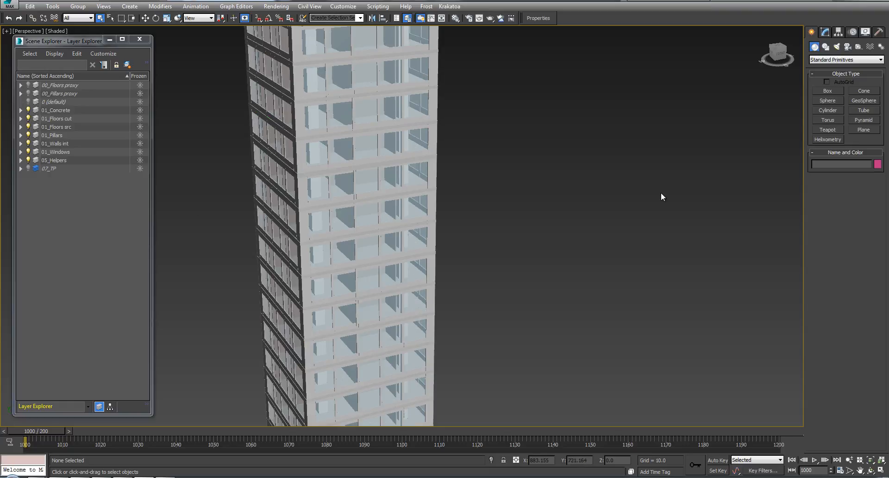
# Step: Switch the viewport to the Left wireframe view, framed closely on several building floors
pyautogui.press('l')
pyautogui.moveTo(374, 170)
pyautogui.mouseDown(button='middle')
pyautogui.moveTo(390, 361)
pyautogui.moveTo(482, 248)
pyautogui.mouseUp(button='middle')
pyautogui.scroll(4, 513, 180)
pyautogui.scroll(-2, 545, 236)
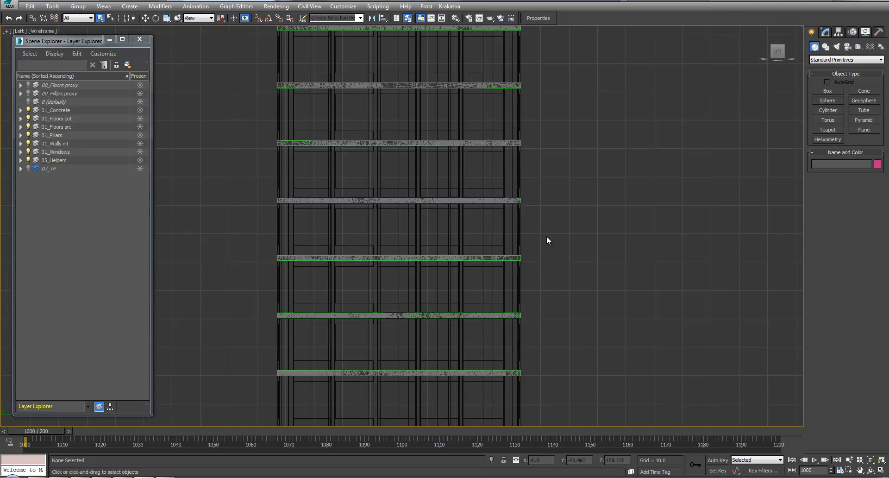
# Step: Switch from the Left view to a maximized Perspective view of the building
pyautogui.hotkey('alt', 'w')
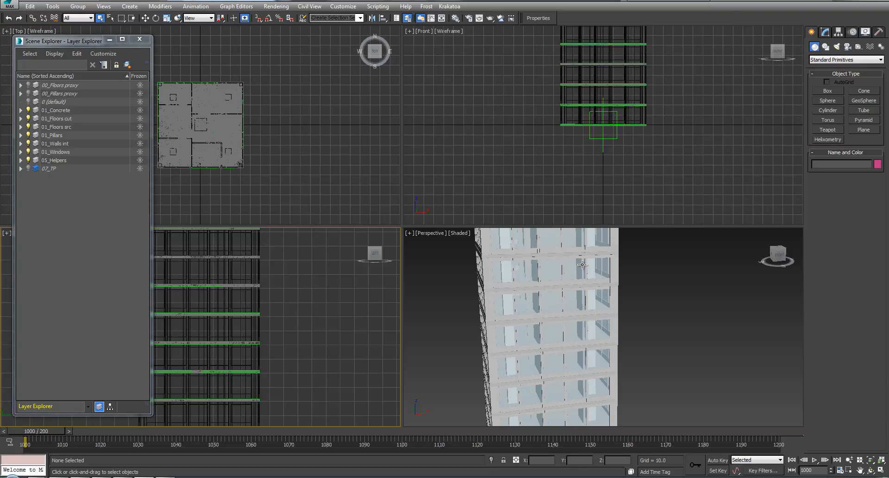
pyautogui.click(580, 244)
pyautogui.hotkey('alt', 'w')
pyautogui.scroll(-4, 583, 246)
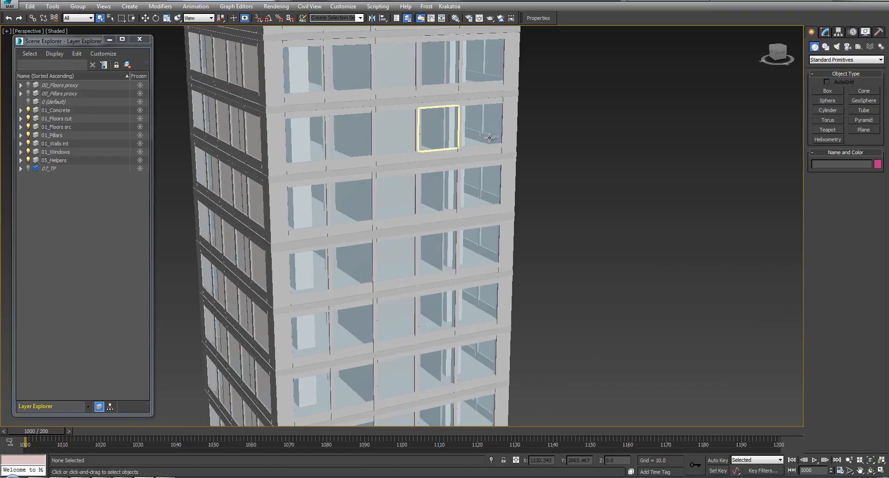
# Step: Examine the building's roof, upper floors and overall height in the Perspective view
pyautogui.keyDown('alt'); pyautogui.moveTo(568, 141); pyautogui.dragTo(569, 233, button='middle'); pyautogui.keyUp('alt')
pyautogui.moveTo(564, 160); pyautogui.dragTo(579, 200, button='middle')
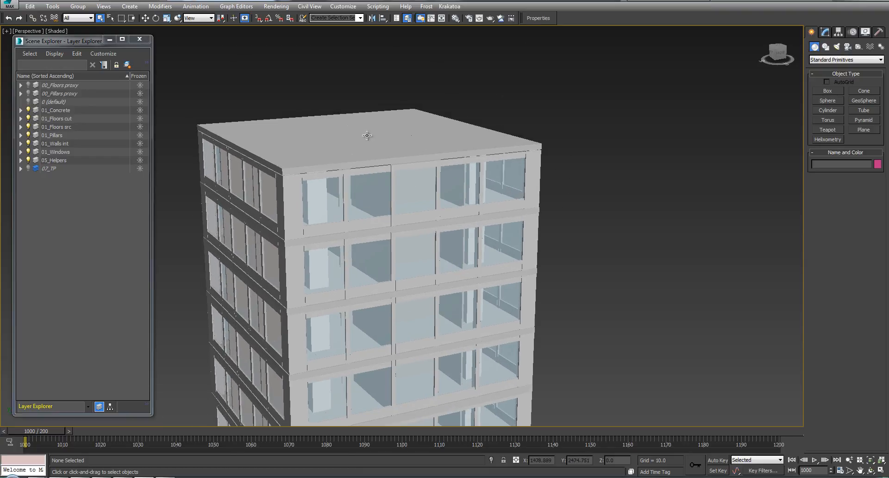
pyautogui.scroll(-4, 274, 165)
pyautogui.moveTo(274, 167); pyautogui.dragTo(279, 156, button='middle')
pyautogui.moveTo(462, 173); pyautogui.dragTo(464, 195, button='middle')
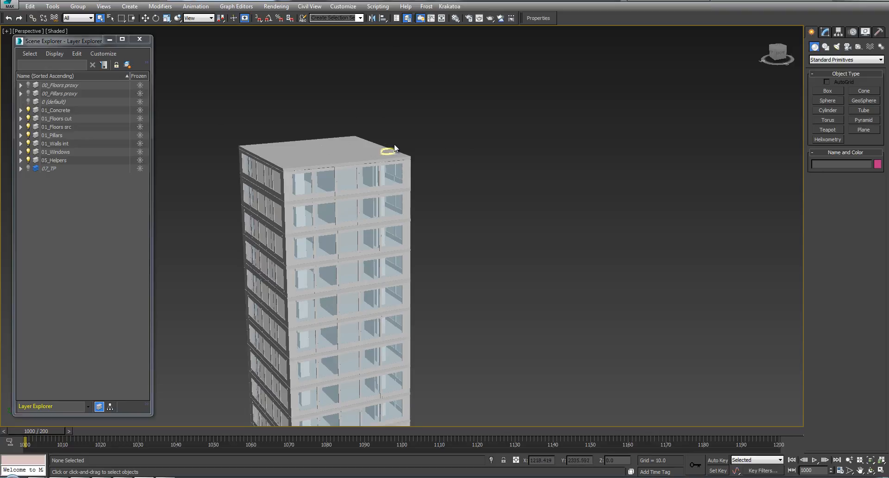
pyautogui.moveTo(456, 193); pyautogui.dragTo(462, 195, button='middle')
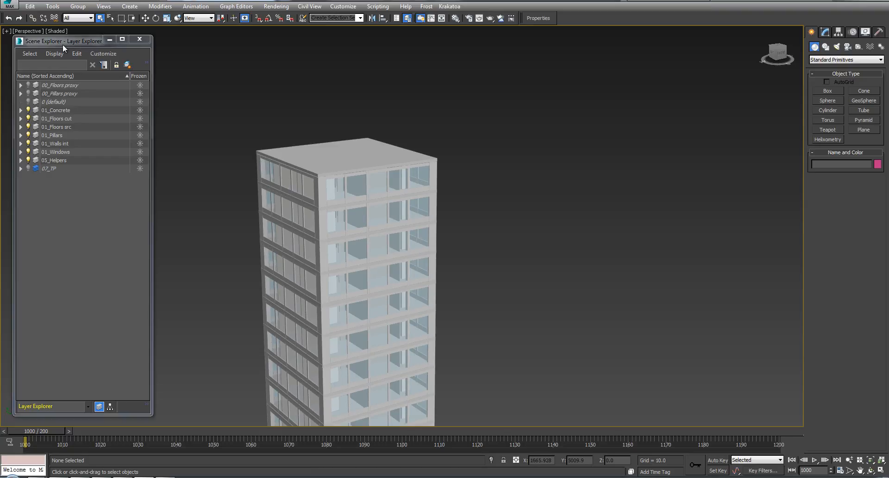
pyautogui.moveTo(63, 43); pyautogui.dragTo(63, 44)
pyautogui.click(531, 164)
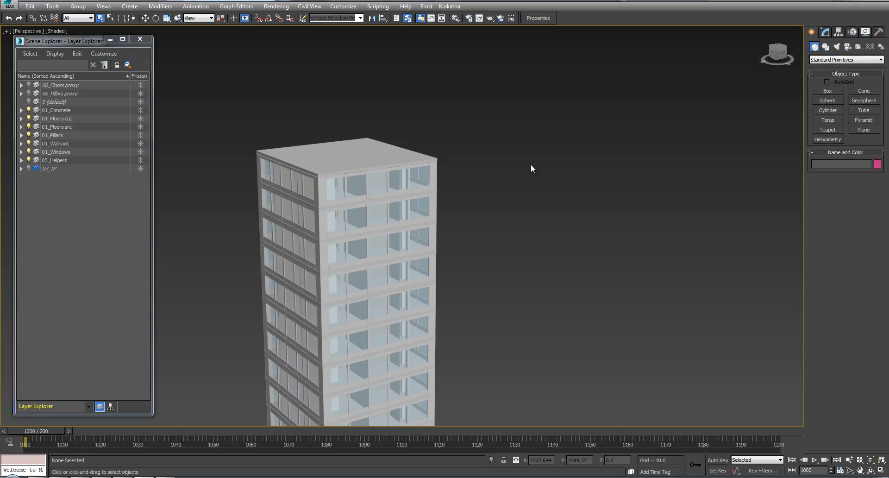
pyautogui.moveTo(481, 293); pyautogui.dragTo(463, 222, button='middle')
pyautogui.scroll(-3, 477, 288)
pyautogui.moveTo(432, 268); pyautogui.dragTo(435, 252, button='middle')
pyautogui.scroll(2, 434, 251)
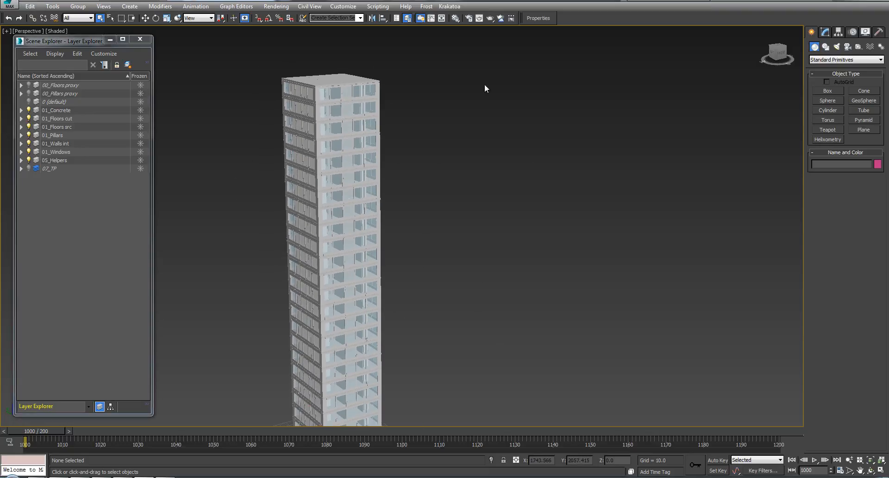
# Step: Review the Thinking Particles setup with its Master System groups and dynamic sets, and return to the building view
pyautogui.click(537, 18)
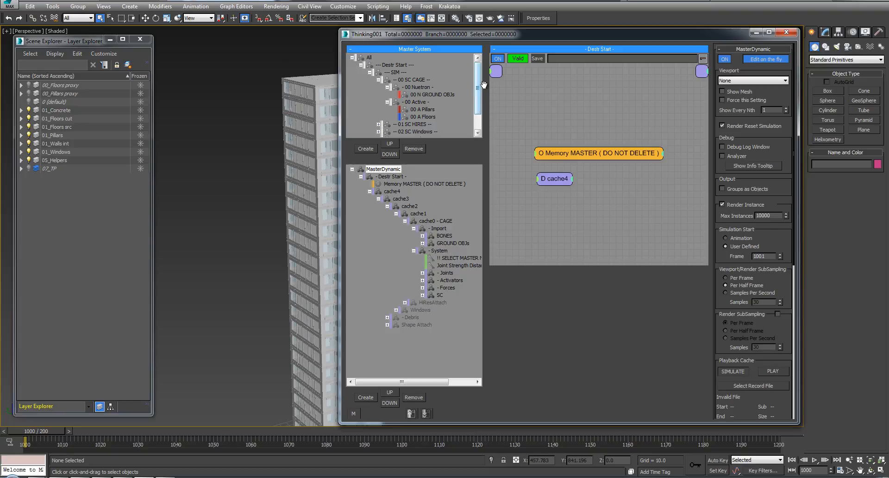
pyautogui.moveTo(486, 86); pyautogui.dragTo(490, 86)
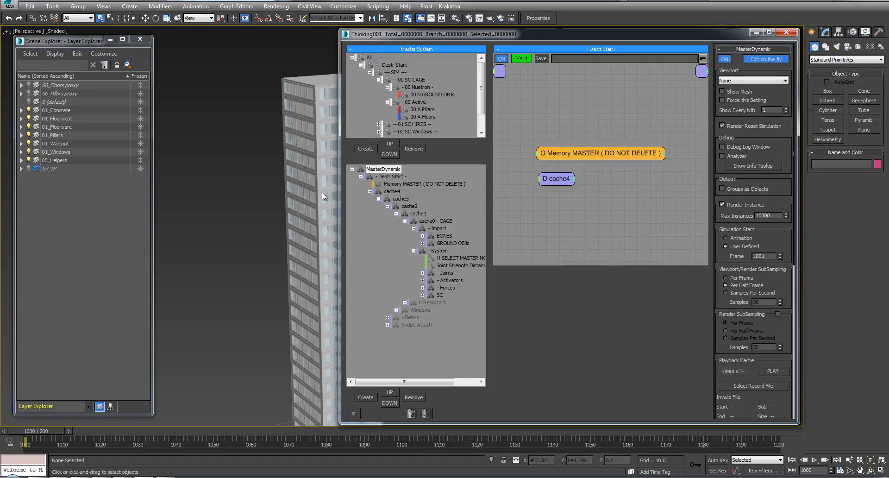
pyautogui.moveTo(238, 155); pyautogui.dragTo(165, 139, button='middle')
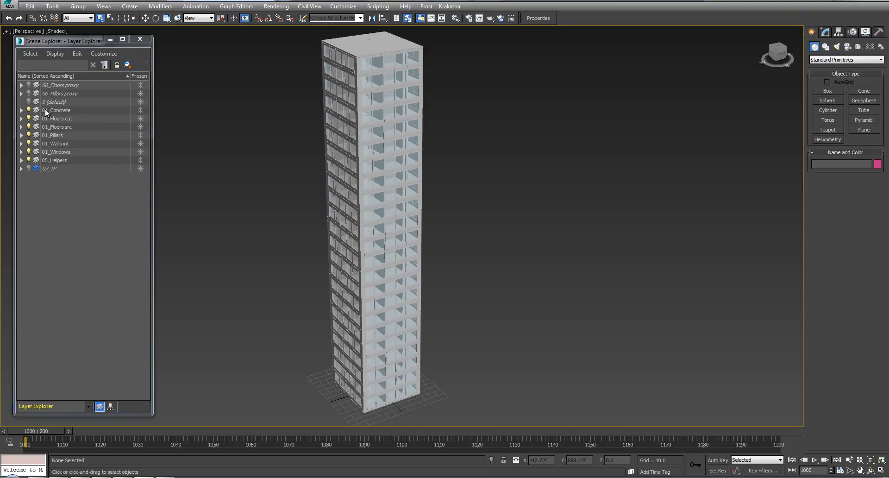
# Step: Hide the six layers from 01_Concrete through 01_Windows, and show the 00_Floors proxy and 00_Pillars proxy layers
pyautogui.click(51, 110)
pyautogui.keyDown('shift'); pyautogui.click(55, 154); pyautogui.keyUp('shift')
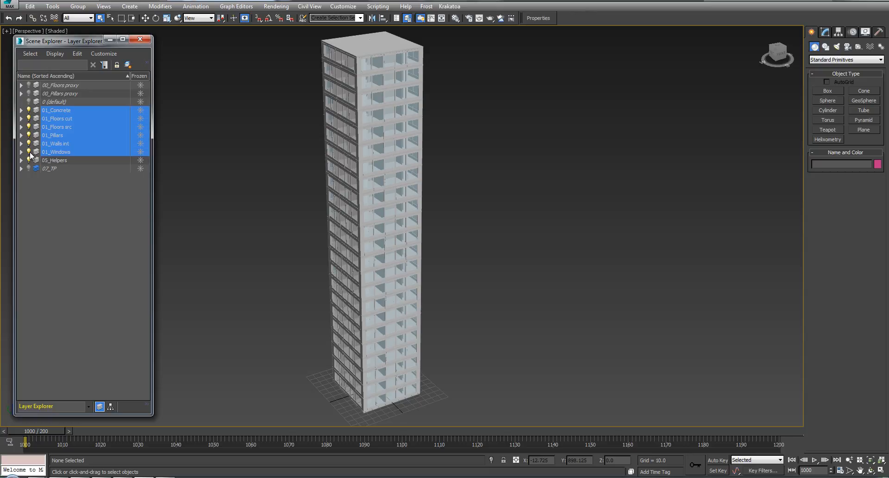
pyautogui.click(29, 152)
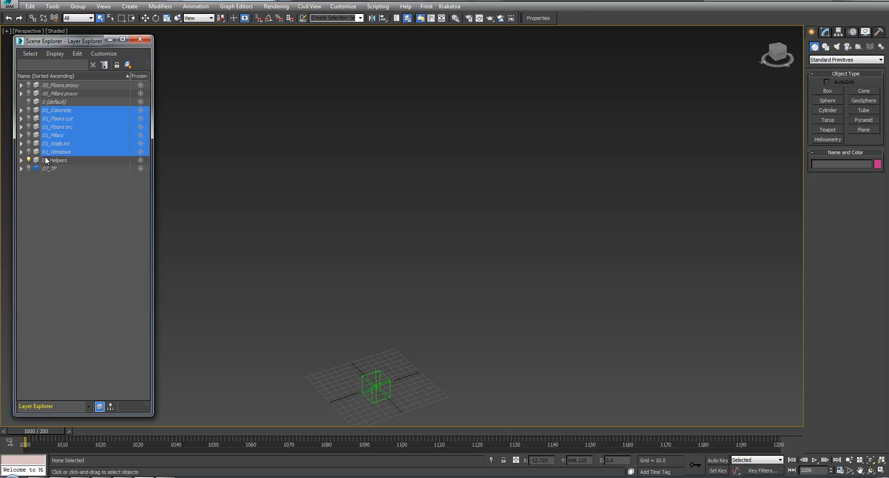
pyautogui.click(57, 86)
pyautogui.keyDown('shift'); pyautogui.click(54, 94); pyautogui.keyUp('shift')
pyautogui.click(29, 93)
# Step: Turn on edged faces over the shaded display of the fractured floor and pillar proxies
pyautogui.keyDown('alt'); pyautogui.moveTo(487, 245); pyautogui.dragTo(457, 231, button='middle'); pyautogui.keyUp('alt')
pyautogui.scroll(3, 426, 203)
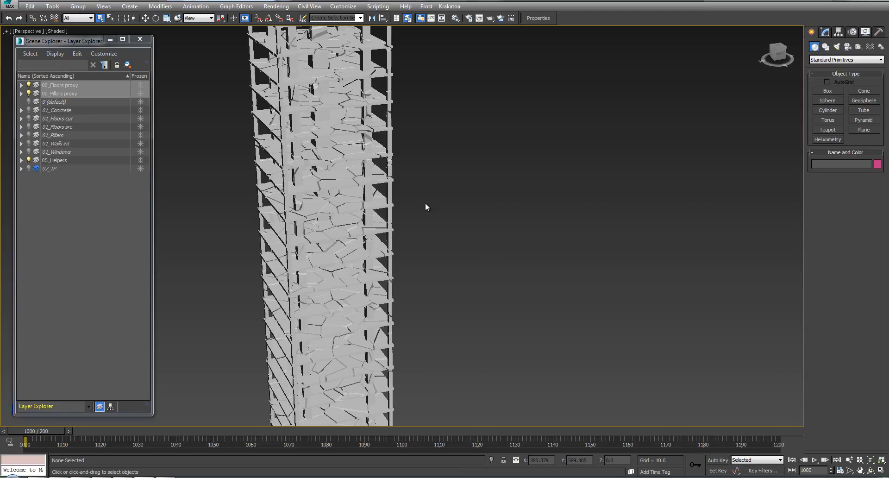
pyautogui.moveTo(425, 203)
pyautogui.mouseDown(button='middle')
pyautogui.moveTo(483, 218)
pyautogui.moveTo(485, 194)
pyautogui.mouseUp(button='middle')
pyautogui.press('F4')
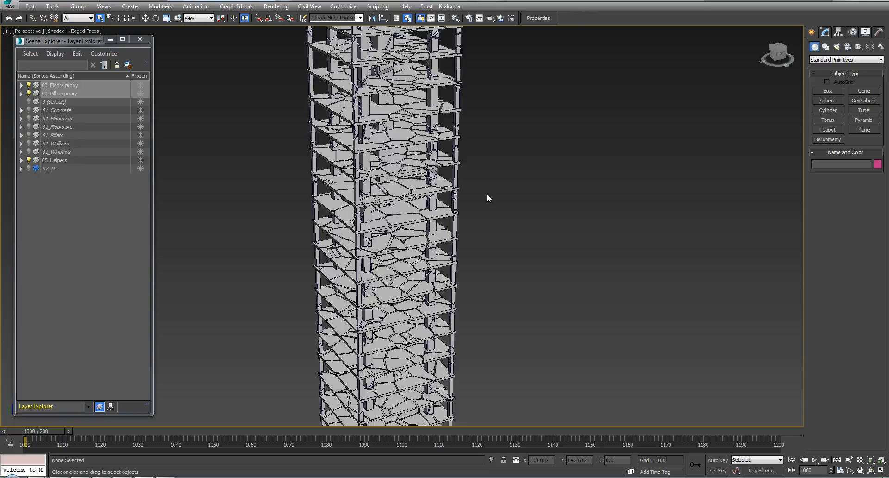
# Step: Examine the fractured floor slabs and pillars of the proxy building from several sides, from the roof down to the base
pyautogui.keyDown('alt'); pyautogui.moveTo(490, 101); pyautogui.dragTo(457, 195, button='middle'); pyautogui.keyUp('alt')
pyautogui.keyDown('alt'); pyautogui.moveTo(474, 167); pyautogui.dragTo(481, 201, button='middle'); pyautogui.keyUp('alt')
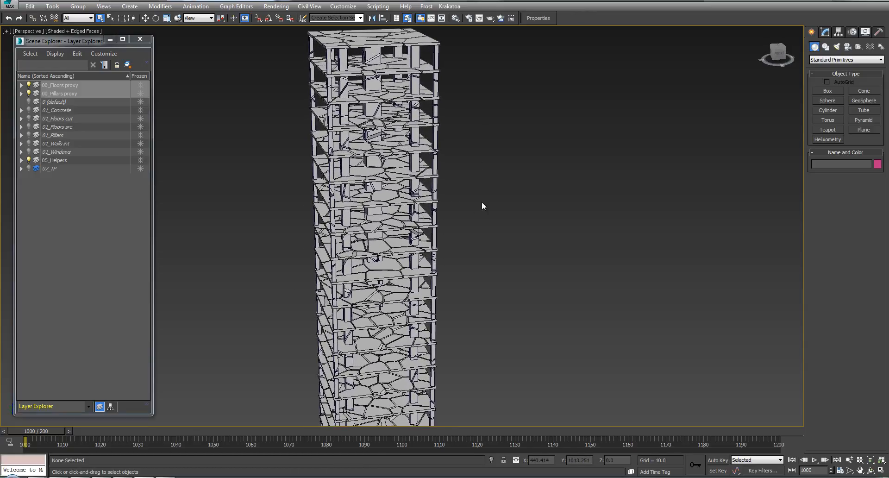
pyautogui.keyDown('alt'); pyautogui.moveTo(480, 203); pyautogui.dragTo(528, 223, button='middle'); pyautogui.keyUp('alt')
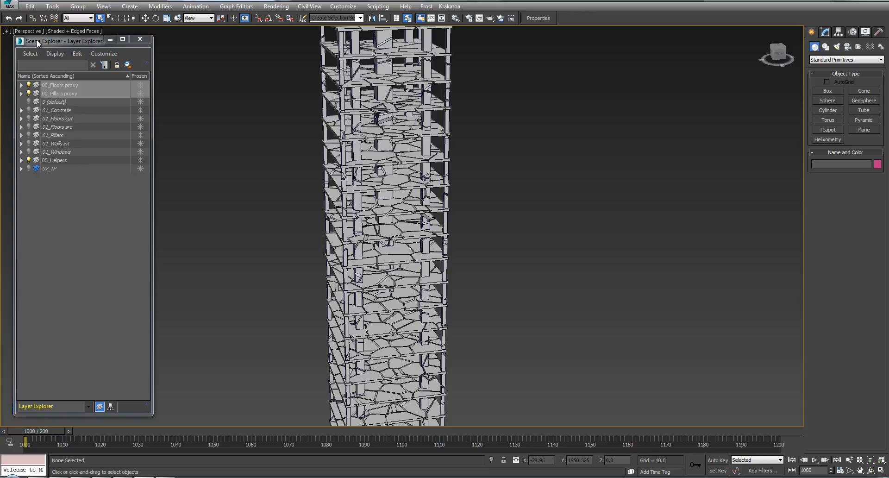
pyautogui.keyDown('alt'); pyautogui.moveTo(490, 102); pyautogui.dragTo(426, 134, button='middle'); pyautogui.keyUp('alt')
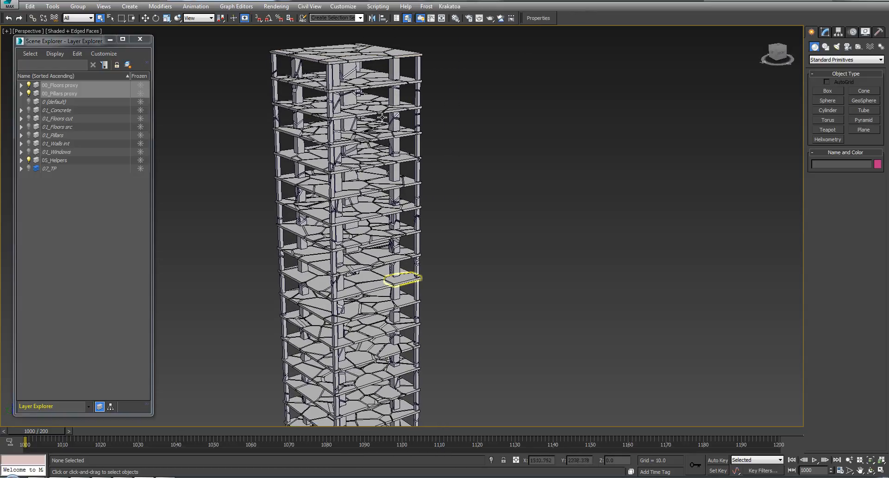
pyautogui.moveTo(447, 134); pyautogui.dragTo(534, 143, button='middle')
pyautogui.scroll(5, 476, 141)
pyautogui.keyDown('alt'); pyautogui.moveTo(527, 213); pyautogui.dragTo(515, 241, button='middle'); pyautogui.keyUp('alt')
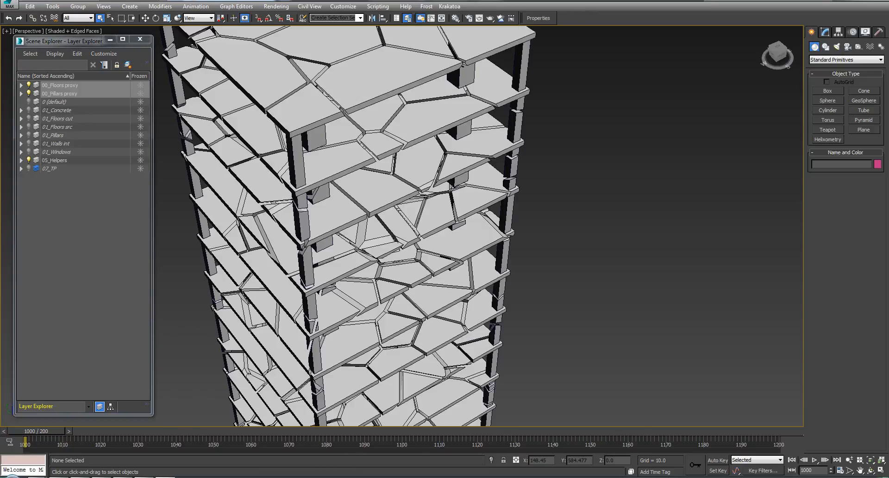
pyautogui.keyDown('alt'); pyautogui.moveTo(561, 197); pyautogui.dragTo(588, 196, button='middle'); pyautogui.keyUp('alt')
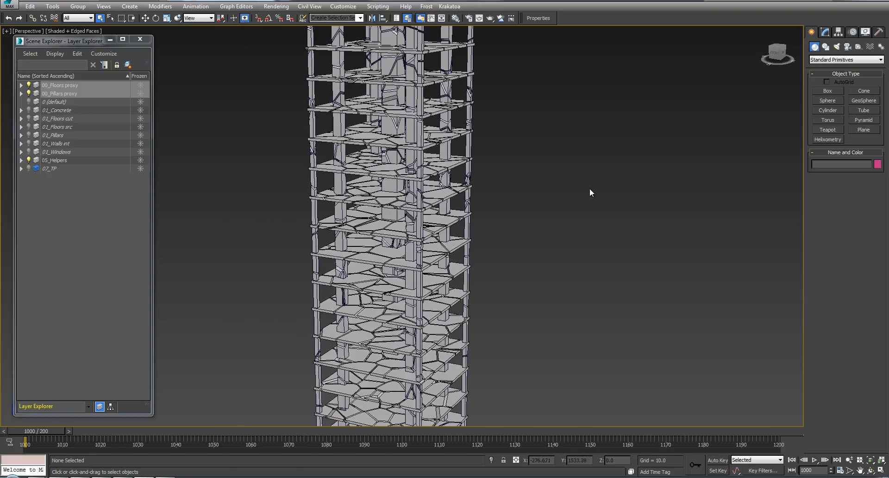
pyautogui.scroll(5, 503, 170)
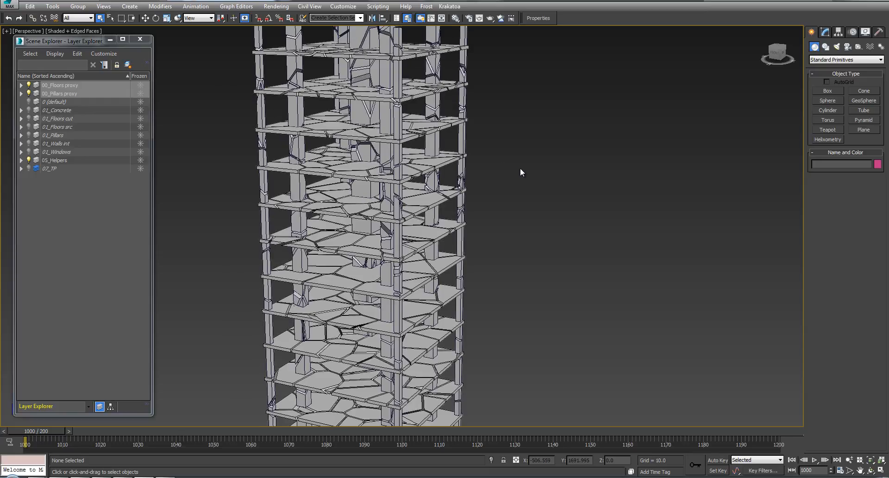
pyautogui.keyDown('alt'); pyautogui.moveTo(509, 177); pyautogui.dragTo(473, 246, button='middle'); pyautogui.keyUp('alt')
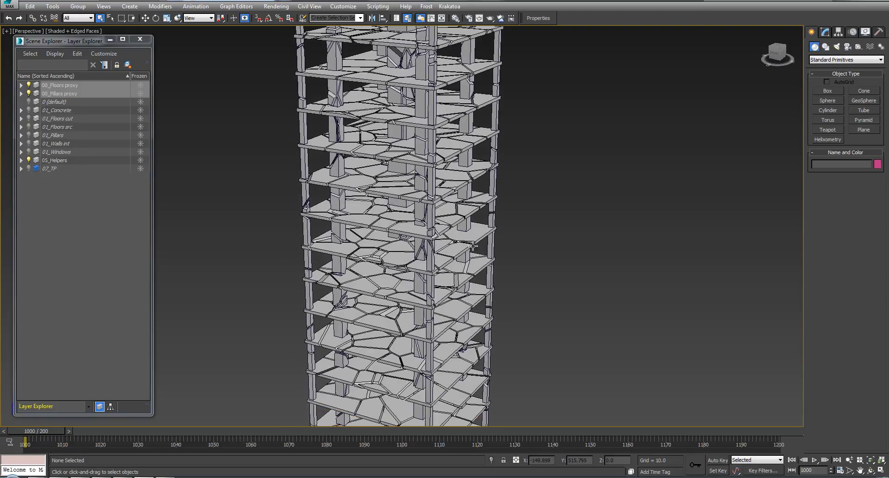
pyautogui.scroll(4, 506, 232)
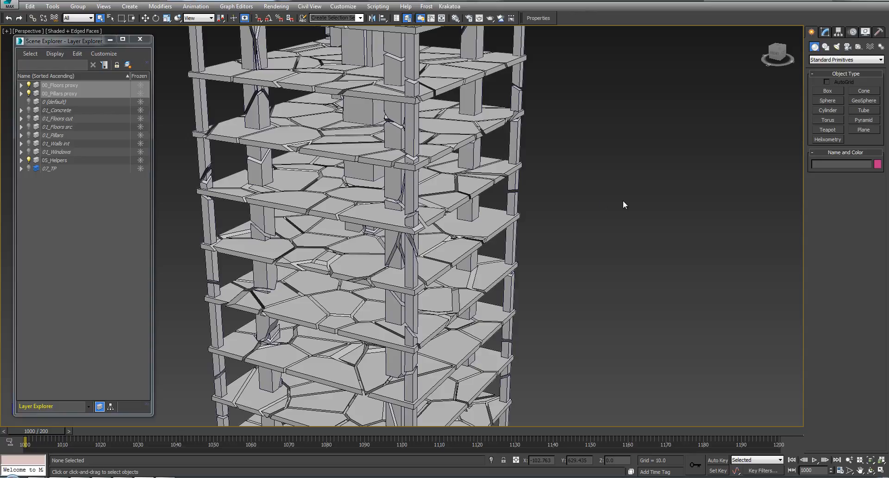
pyautogui.scroll(-5, 622, 204)
pyautogui.moveTo(628, 283); pyautogui.dragTo(516, 157, button='middle')
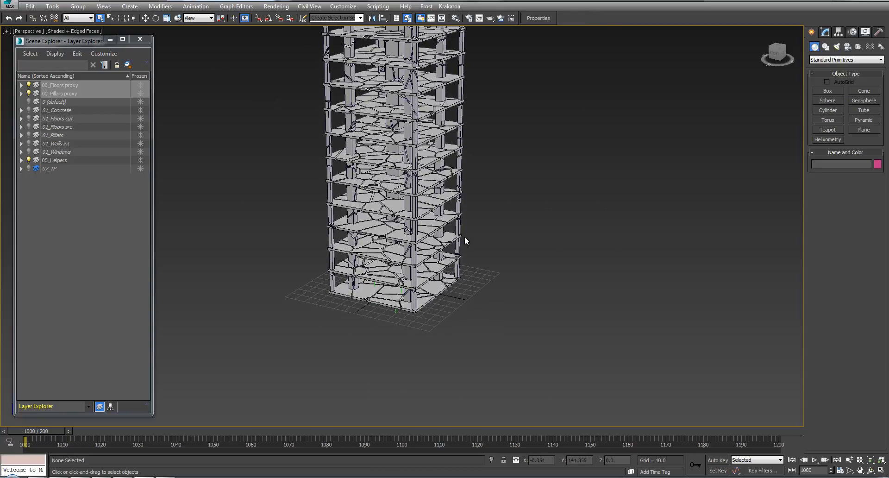
pyautogui.keyDown('alt'); pyautogui.moveTo(465, 241); pyautogui.dragTo(609, 233, button='middle'); pyautogui.keyUp('alt')
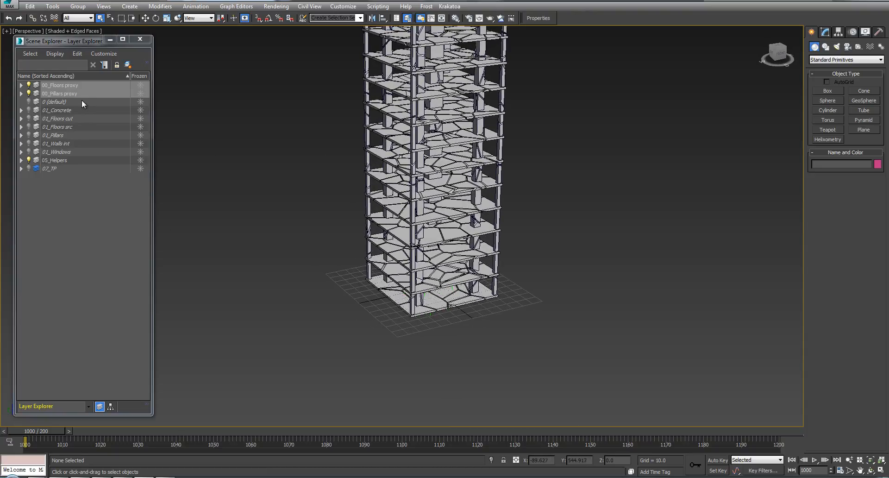
# Step: Create a new layer named 05_ColEnv and reopen the Layer Explorer so the layer list refreshes
pyautogui.click(74, 212)
pyautogui.click(128, 64)
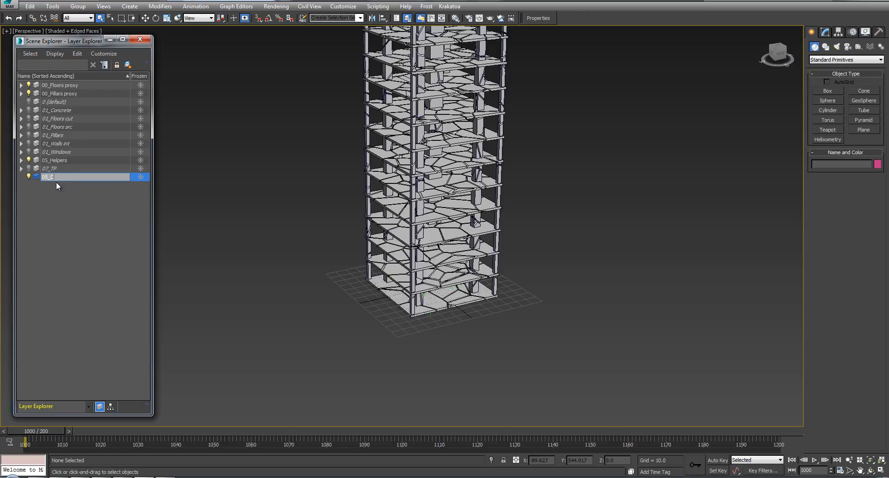
pyautogui.press('Return')
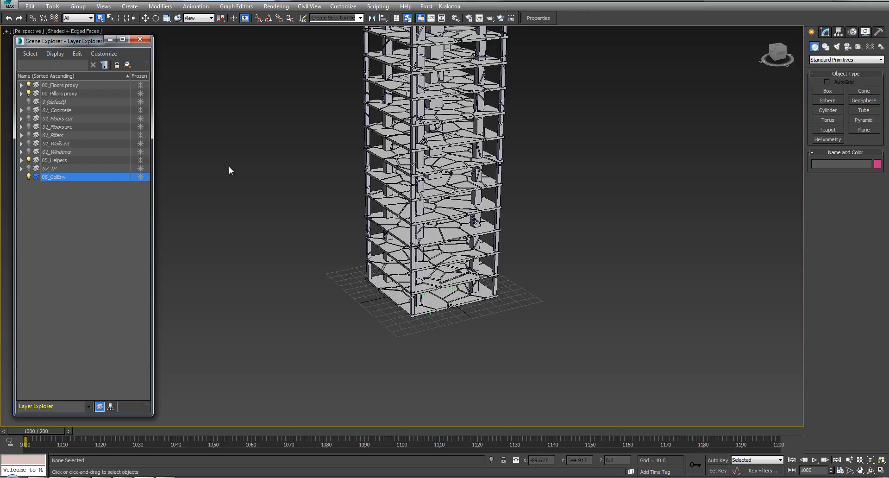
pyautogui.hotkey('alt', 'F4')
pyautogui.click(420, 18)
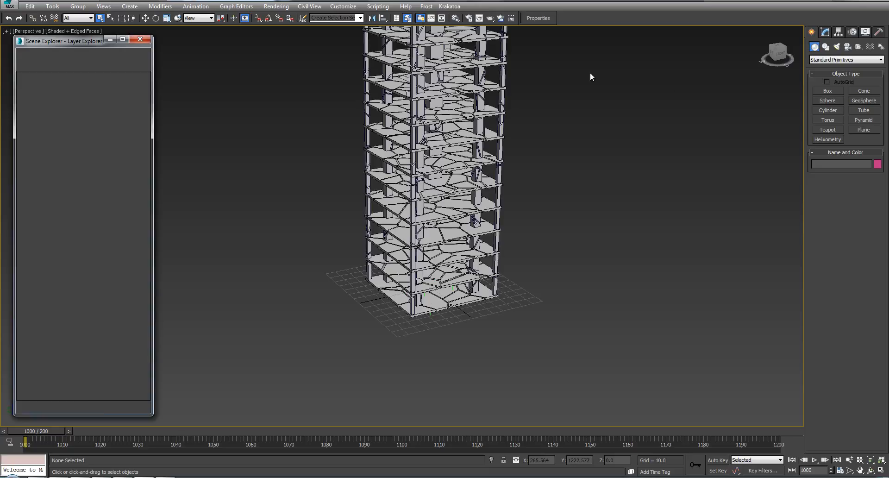
# Step: Create a ground box about 677 units square with a height of about -93 units, centred under the building
pyautogui.scroll(-5, 528, 302)
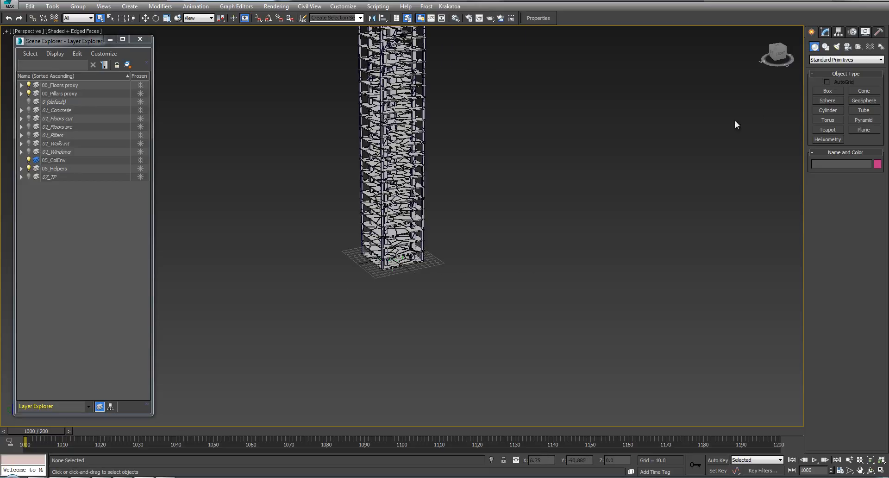
pyautogui.click(829, 91)
pyautogui.moveTo(401, 270); pyautogui.dragTo(470, 333)
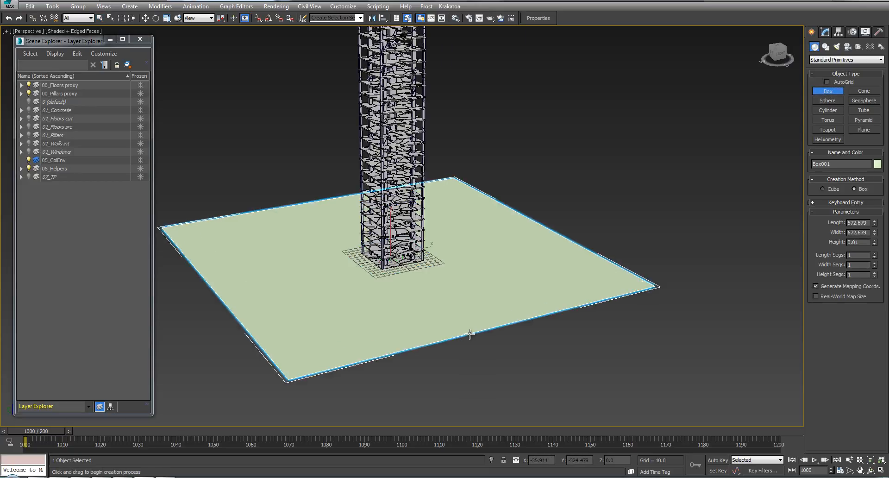
pyautogui.click(470, 350)
pyautogui.click(470, 382)
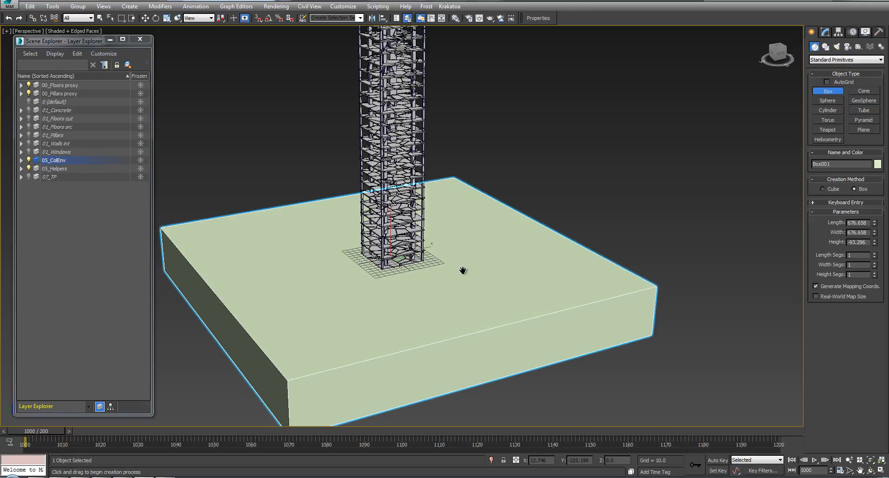
pyautogui.keyDown('alt'); pyautogui.moveTo(464, 270); pyautogui.dragTo(492, 238, button='middle'); pyautogui.keyUp('alt')
pyautogui.rightClick(456, 246)
pyautogui.moveTo(541, 181); pyautogui.dragTo(551, 191, button='middle')
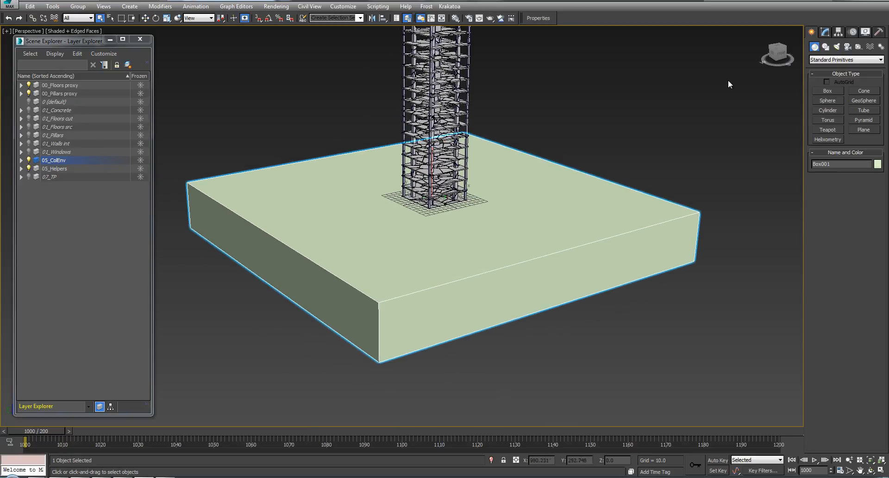
# Step: Inspect the ground box's transform controllers, deselect the box and return to the modifier settings
pyautogui.click(852, 31)
pyautogui.click(846, 95)
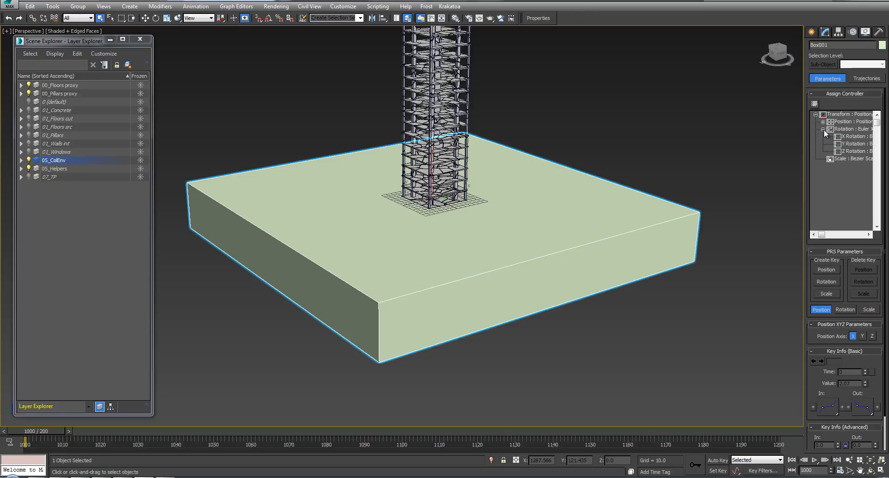
pyautogui.moveTo(613, 142); pyautogui.dragTo(637, 146, button='middle')
pyautogui.click(637, 147)
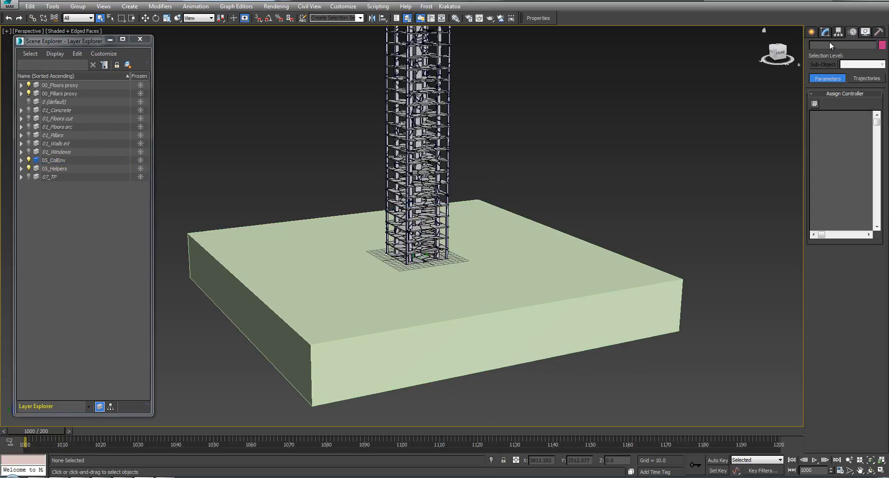
pyautogui.click(827, 32)
pyautogui.keyDown('alt'); pyautogui.moveTo(560, 152); pyautogui.dragTo(561, 156, button='middle'); pyautogui.keyUp('alt')
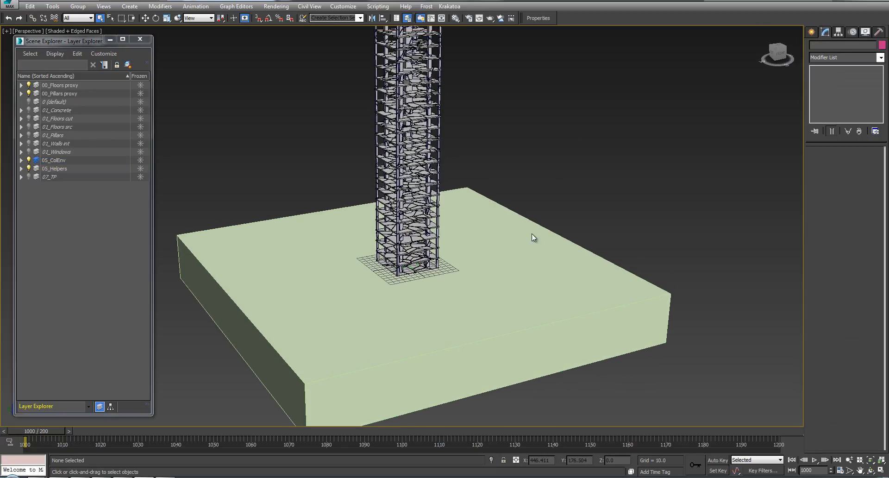
# Step: Hide the 05_ColEnv layer containing the ground box, with nothing selected and the full proxy building in view
pyautogui.click(532, 234)
pyautogui.hotkey('alt', 'c')
pyautogui.hotkey('alt', 'c')
pyautogui.click(555, 202)
pyautogui.keyDown('alt'); pyautogui.moveTo(556, 203); pyautogui.dragTo(519, 174, button='middle'); pyautogui.keyUp('alt')
pyautogui.moveTo(357, 153); pyautogui.dragTo(220, 142, button='middle')
pyautogui.click(28, 160)
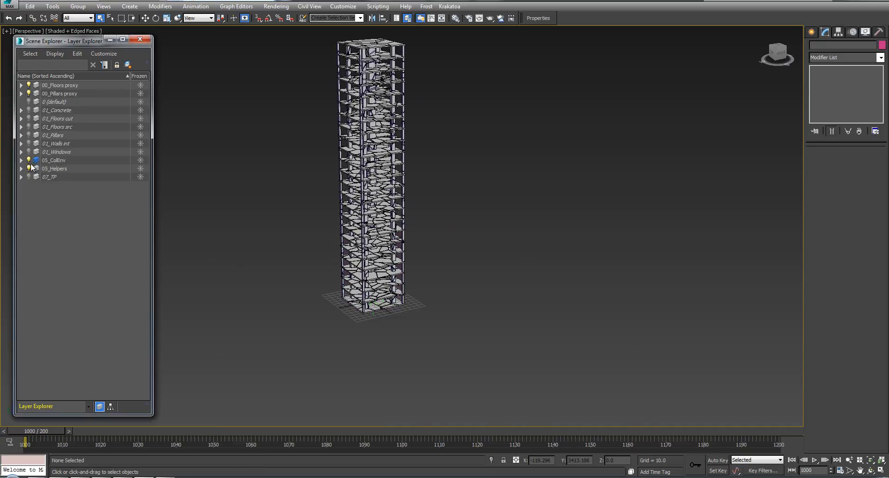
# Step: Open the Thinking Particles editor, collapse the System branch and expand the BONES dynamic set under Import
pyautogui.moveTo(514, 215); pyautogui.dragTo(470, 226, button='middle')
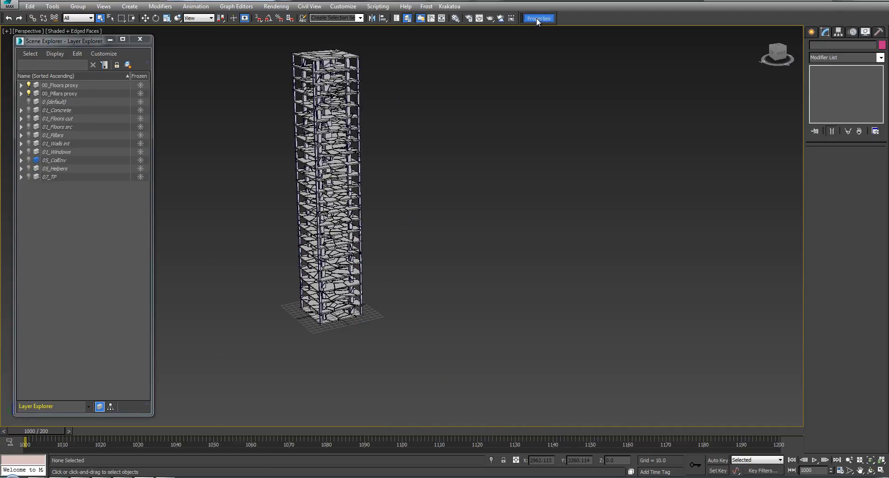
pyautogui.click(537, 22)
pyautogui.moveTo(199, 130); pyautogui.dragTo(135, 131, button='middle')
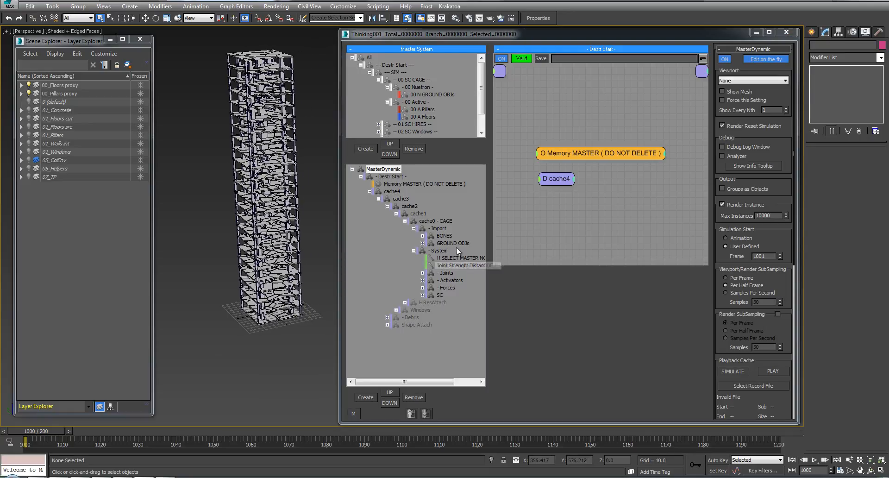
pyautogui.click(414, 250)
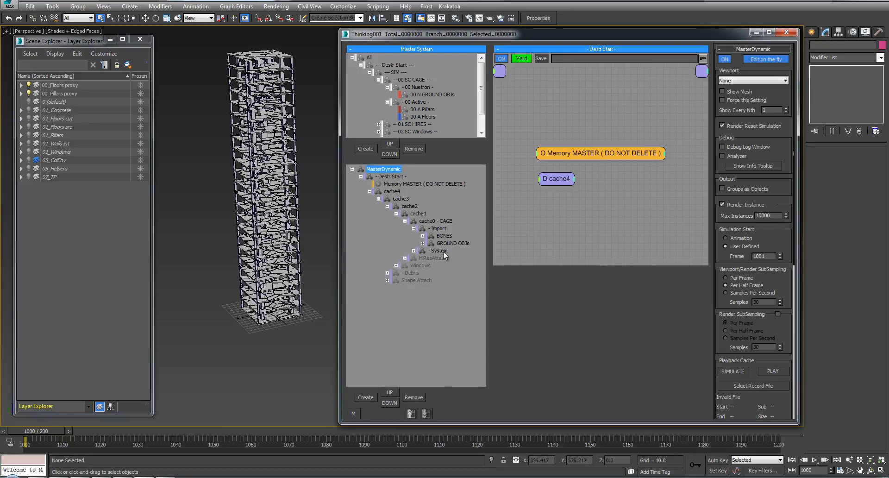
pyautogui.click(422, 235)
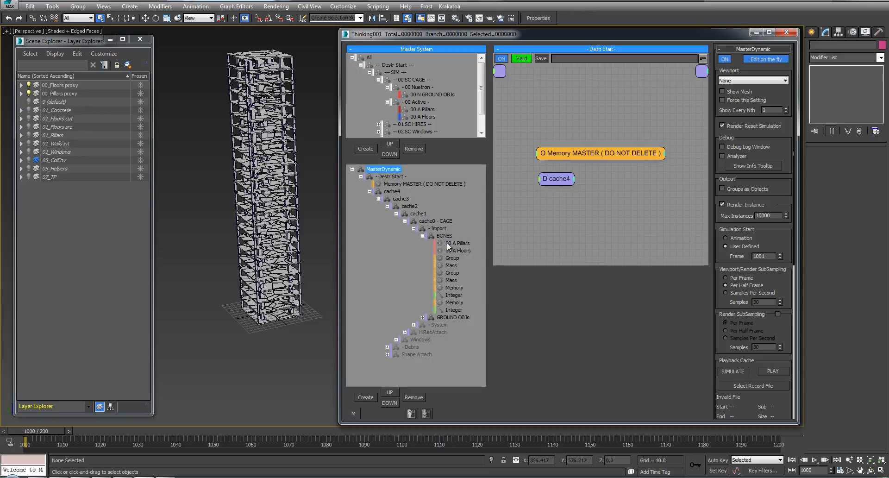
# Step: Open the 00 A Pillars operator in the BONES network, with the whole network and the operator's settings in view
pyautogui.click(458, 243)
pyautogui.moveTo(548, 139); pyautogui.dragTo(573, 106, button='middle')
pyautogui.press('x')
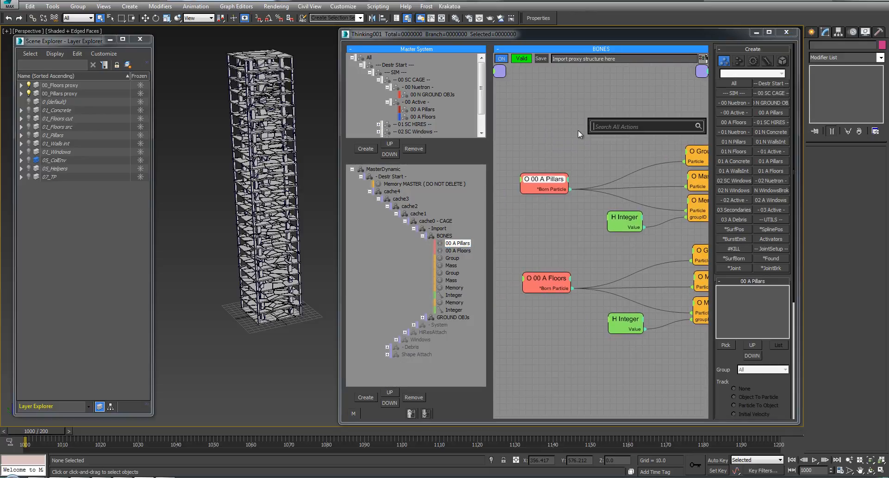
pyautogui.press('Escape')
pyautogui.scroll(-4, 579, 147)
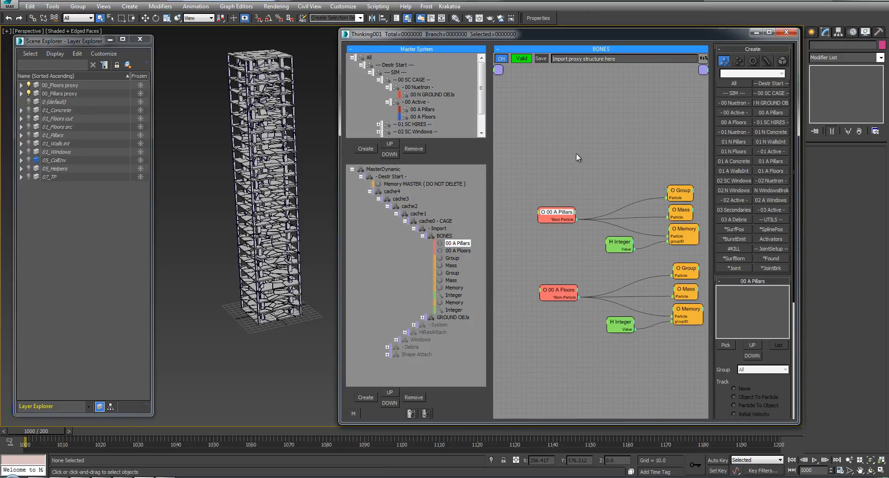
pyautogui.moveTo(674, 95); pyautogui.dragTo(674, 94, button='middle')
pyautogui.click(738, 61)
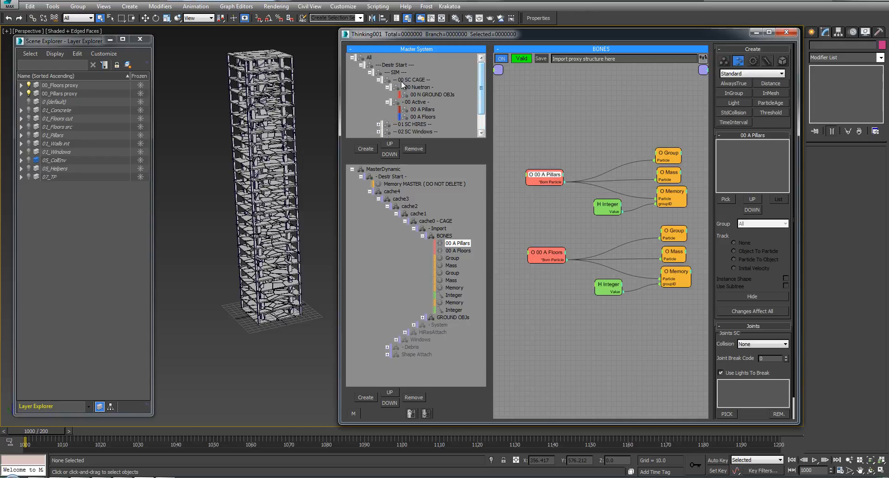
# Step: Examine the 00 SC CAGE group in the Master System hierarchy, including its 00 Nuetron and 00 Active subgroups
pyautogui.click(387, 87)
pyautogui.click(387, 94)
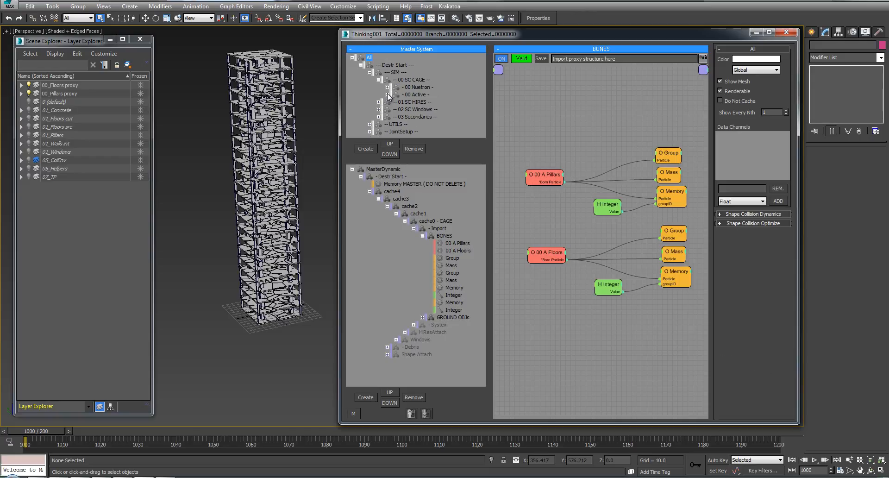
pyautogui.click(387, 94)
pyautogui.click(388, 88)
pyautogui.click(387, 88)
pyautogui.click(388, 94)
pyautogui.click(378, 80)
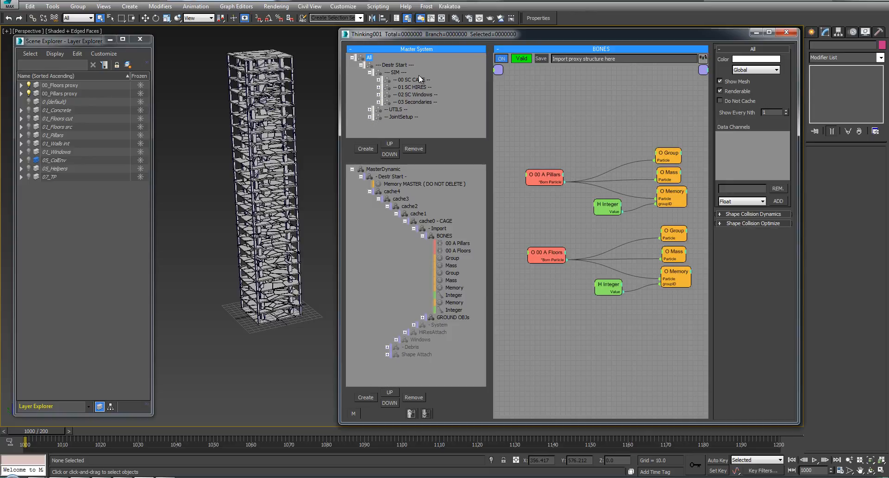
pyautogui.click(400, 81)
pyautogui.click(379, 80)
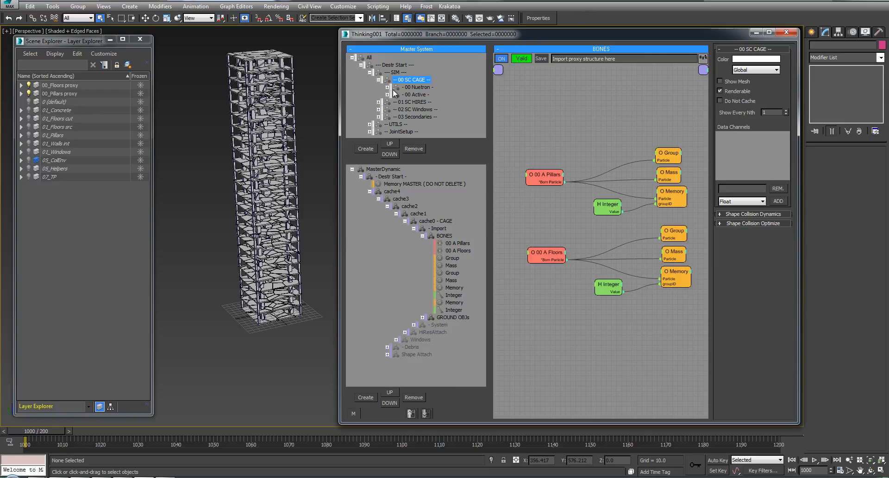
pyautogui.click(388, 95)
pyautogui.click(387, 88)
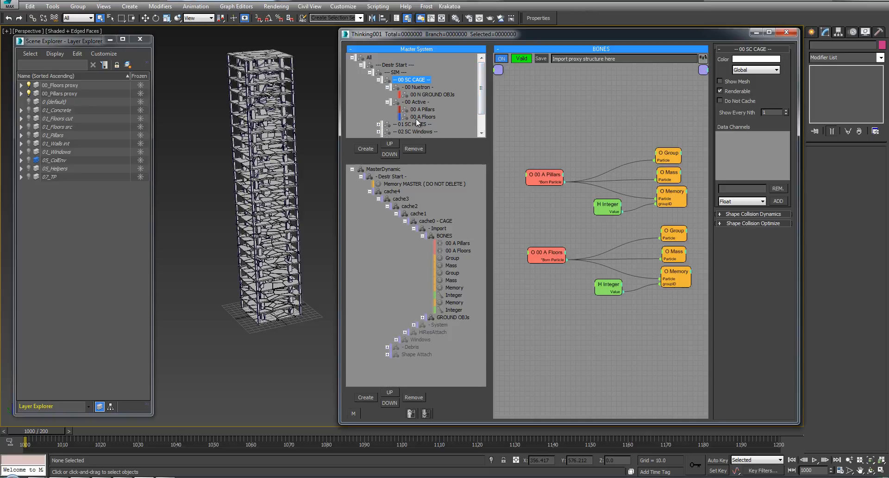
# Step: Try adding two extra groups under the 00 Active group, and remove both again
pyautogui.click(416, 102)
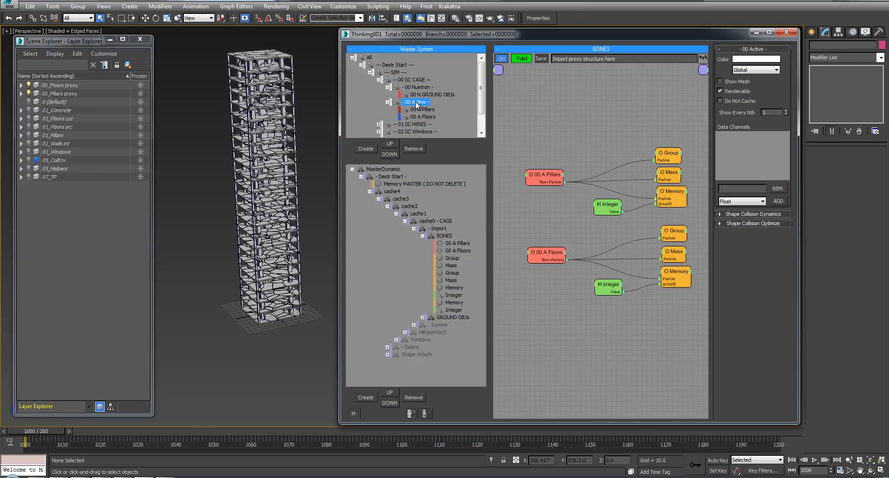
pyautogui.press('Insert')
pyautogui.press('Insert')
pyautogui.click(417, 94)
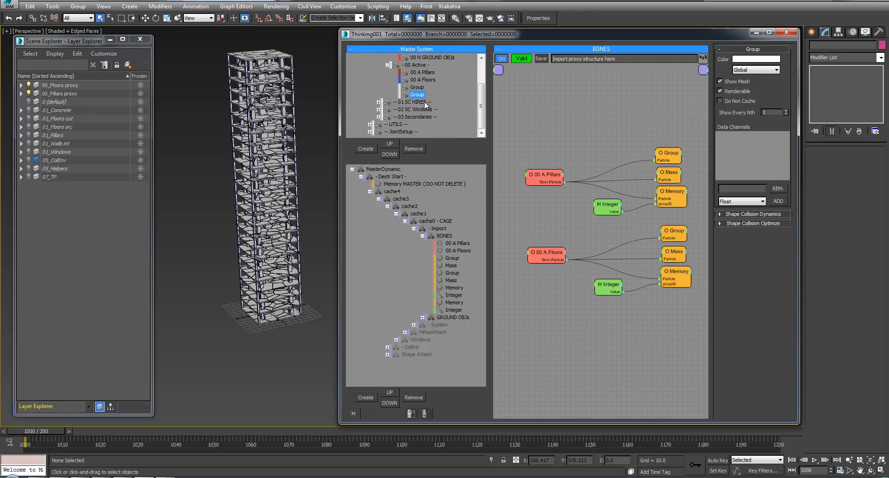
pyautogui.click(413, 152)
pyautogui.click(413, 151)
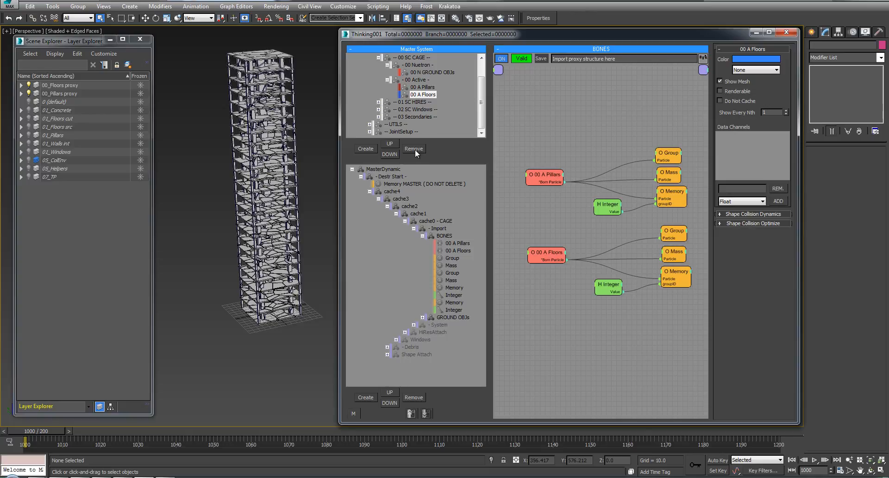
# Step: Review the 00 N GROUND OBJs group, then open the 00 N Ground operator in the GROUND OBJs dynamic set
pyautogui.moveTo(488, 86); pyautogui.dragTo(485, 105)
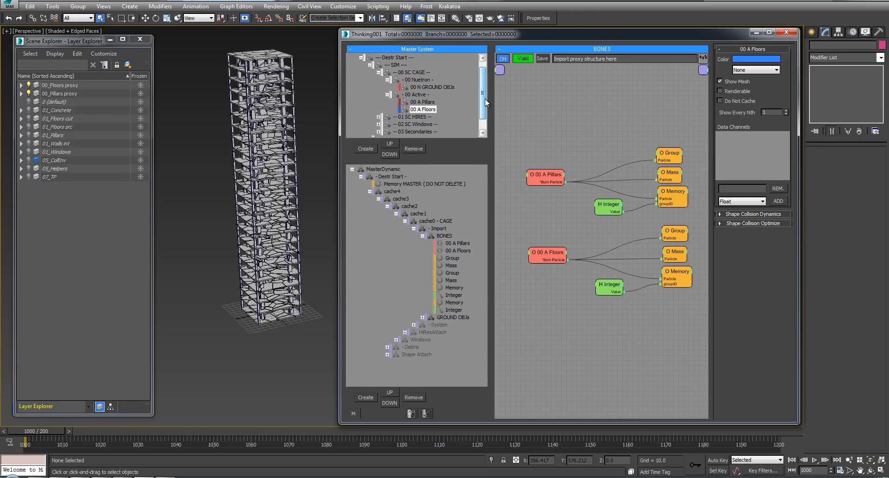
pyautogui.click(430, 88)
pyautogui.moveTo(322, 181); pyautogui.dragTo(306, 173, button='middle')
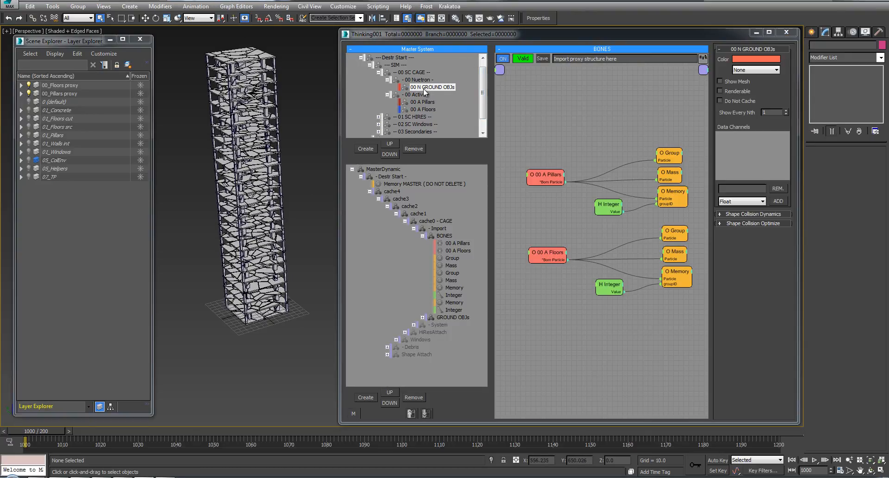
pyautogui.click(422, 236)
pyautogui.click(453, 243)
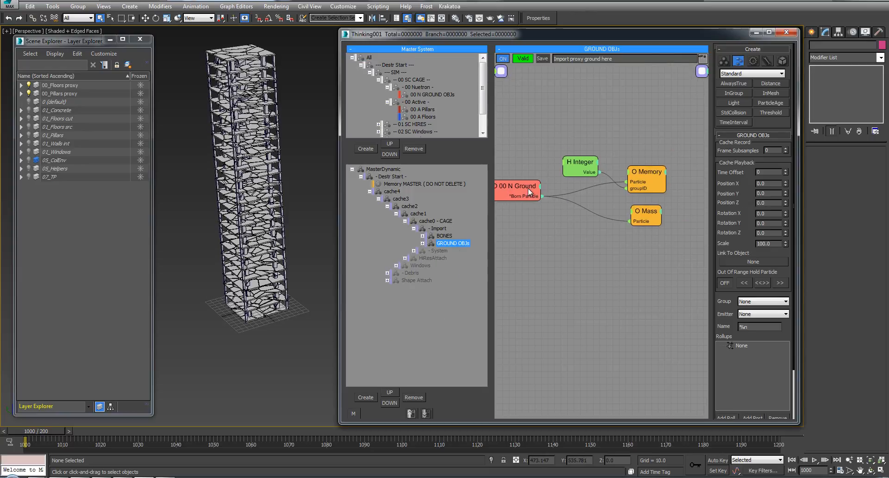
pyautogui.click(528, 188)
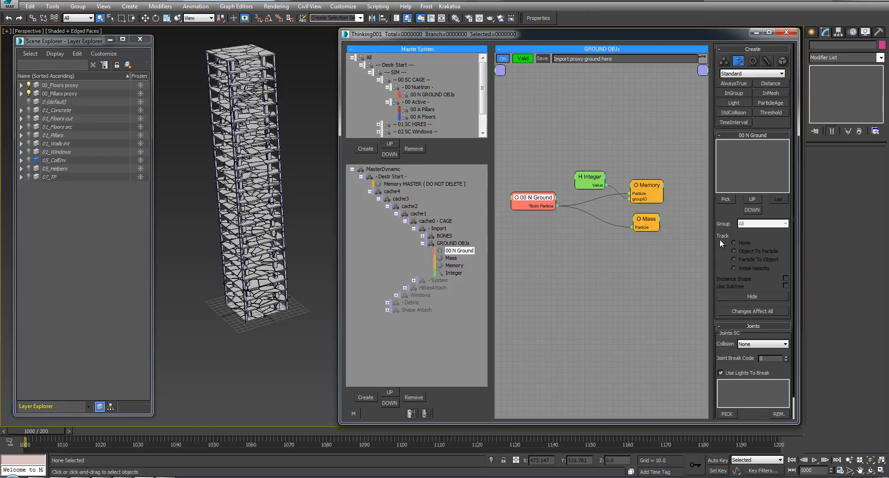
# Step: Unhide the 05_ColEnv layer and add the ground box to the 00 N Ground operator's object list
pyautogui.keyDown('alt'); pyautogui.moveTo(323, 169); pyautogui.dragTo(129, 165, button='middle'); pyautogui.keyUp('alt')
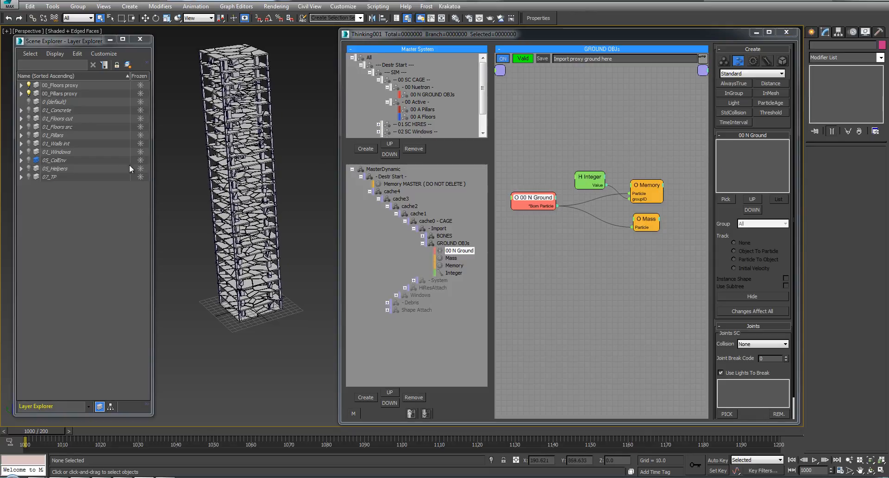
pyautogui.click(29, 159)
pyautogui.scroll(3, 307, 103)
pyautogui.click(726, 200)
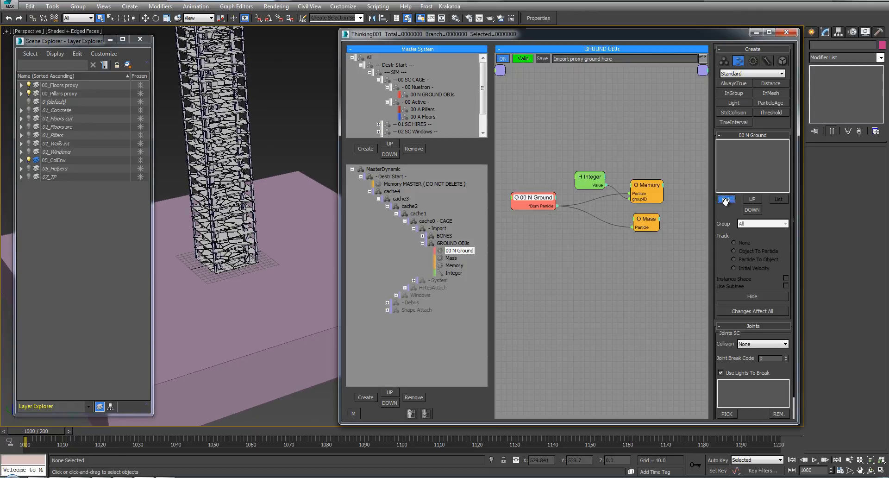
pyautogui.click(277, 192)
# Step: Enable Instance Shape for the ground box entry and assign it to the 00 N GROUND OBJs group
pyautogui.click(746, 144)
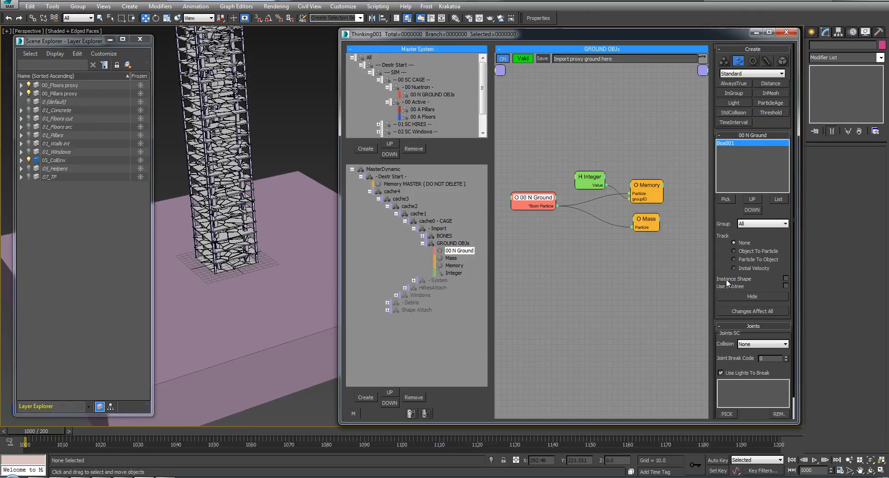
pyautogui.click(762, 225)
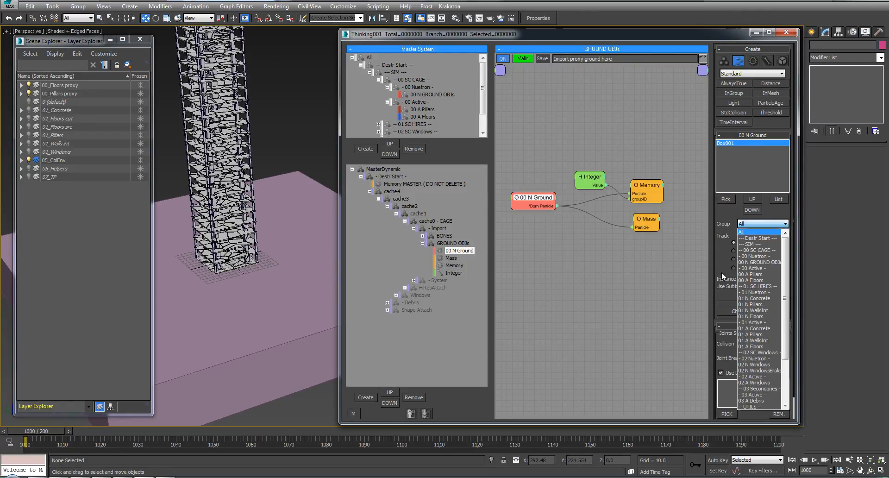
pyautogui.click(758, 262)
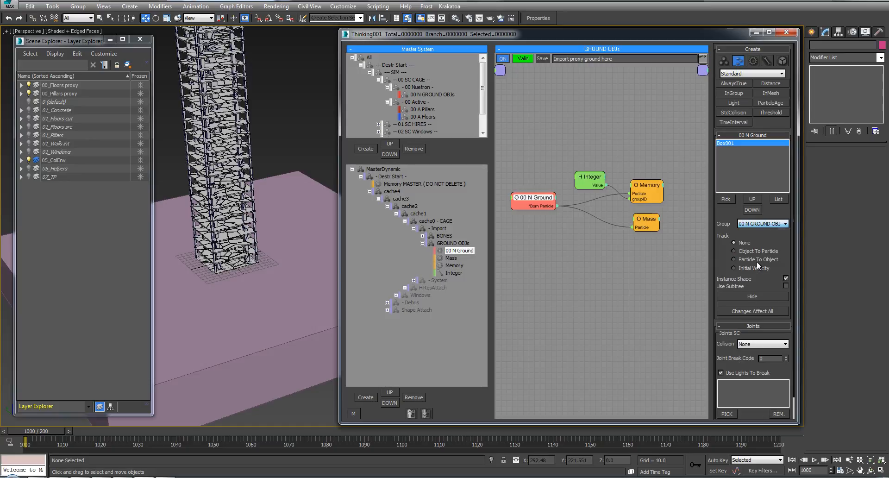
pyautogui.moveTo(623, 139); pyautogui.dragTo(626, 134, button='middle')
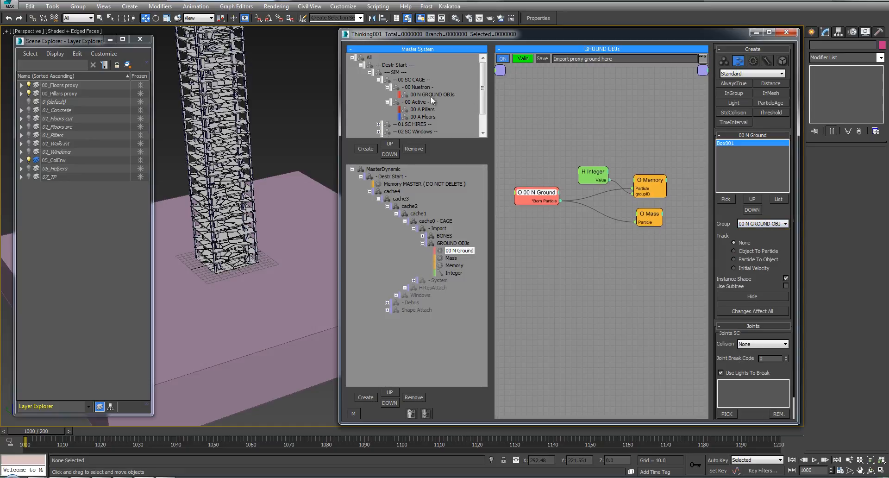
# Step: Collapse the ground group and ground dynamic set, then open the 00 A Pillars operator in the BONES network
pyautogui.click(388, 87)
pyautogui.click(424, 243)
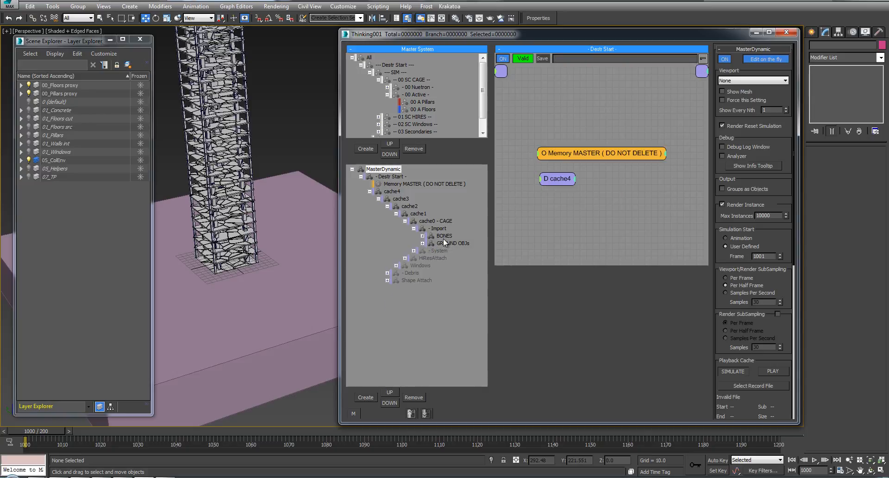
pyautogui.click(443, 236)
pyautogui.moveTo(561, 157); pyautogui.dragTo(556, 136, button='middle')
pyautogui.click(544, 155)
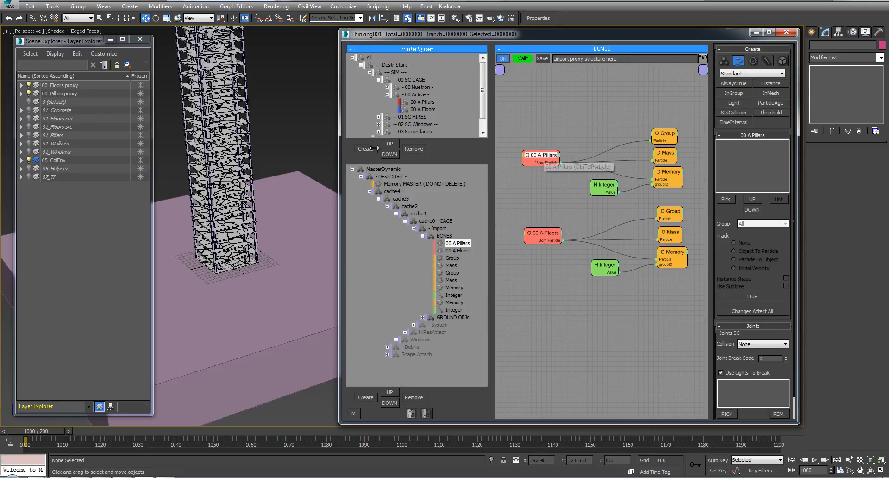
# Step: Hide the 05_ColEnv and 00_Floors proxy layers so only the proxy pillars are displayed
pyautogui.moveTo(223, 137); pyautogui.dragTo(218, 141, button='middle')
pyautogui.click(28, 160)
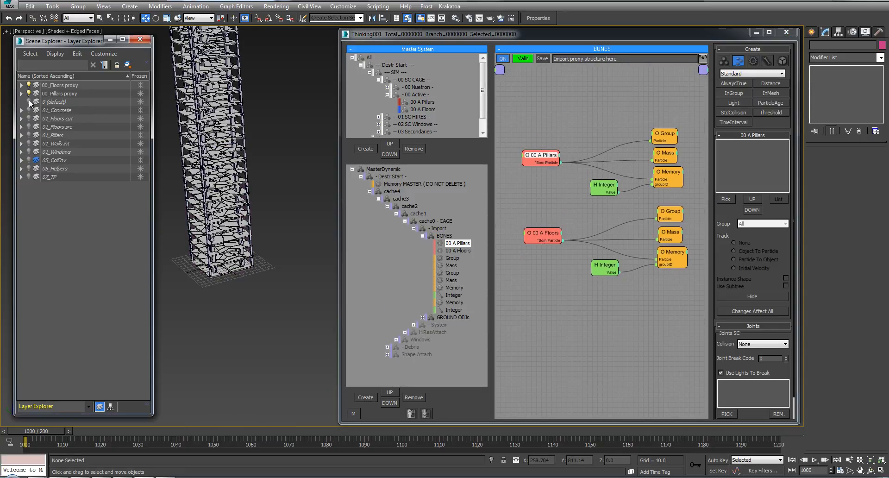
pyautogui.click(29, 86)
pyautogui.moveTo(277, 152); pyautogui.dragTo(291, 196, button='middle')
pyautogui.moveTo(291, 119); pyautogui.dragTo(299, 140, button='middle')
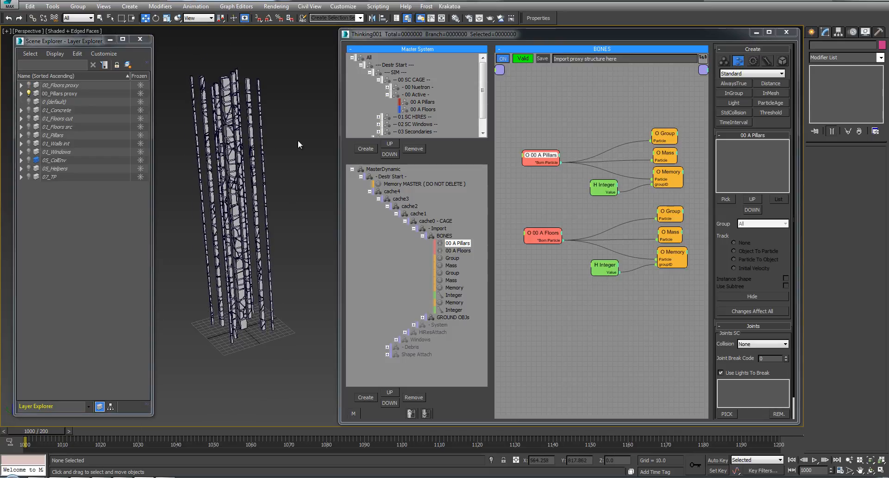
# Step: Select all proxy pillar pieces in the scene and add them to the 00 A Pillars operator's object list
pyautogui.moveTo(195, 368); pyautogui.dragTo(188, 366)
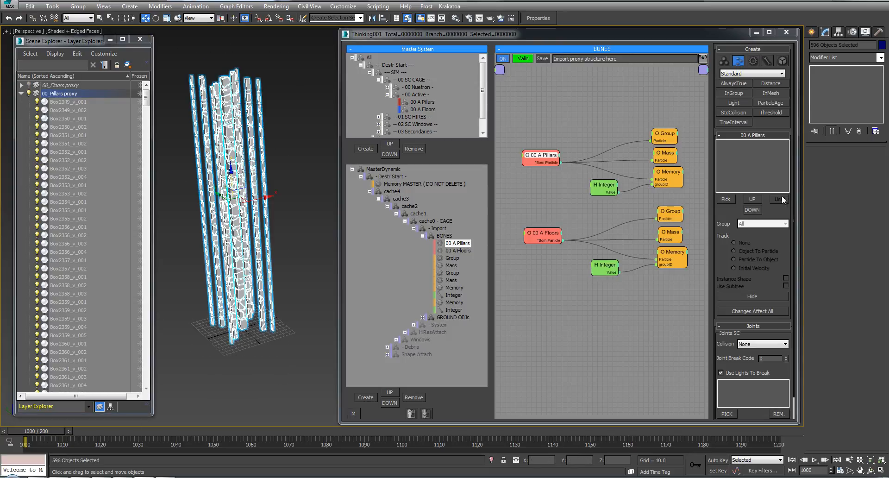
pyautogui.click(727, 199)
pyautogui.press('h')
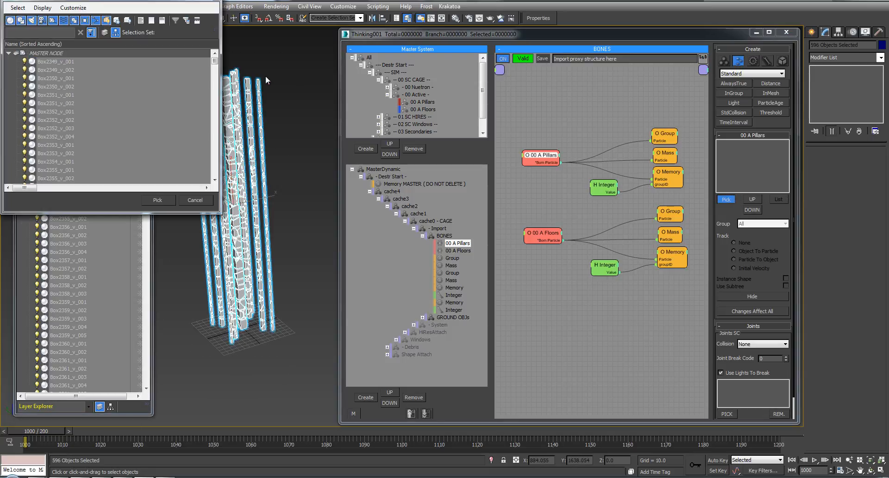
pyautogui.click(153, 202)
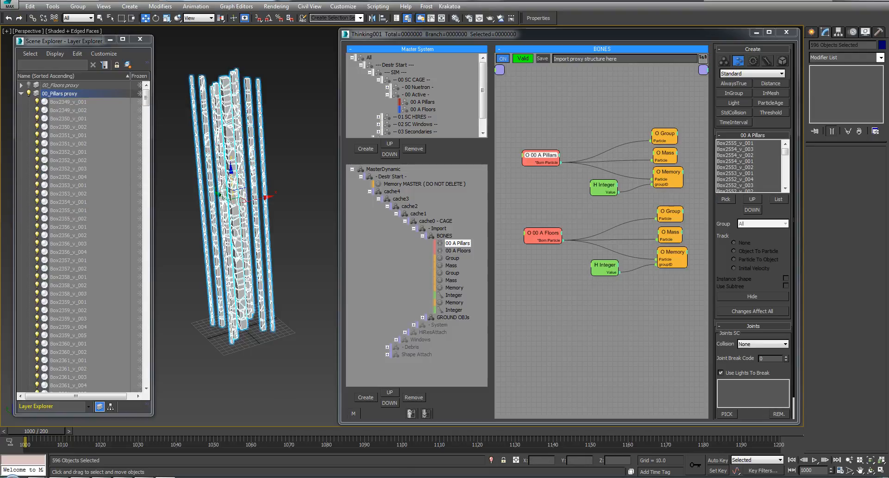
# Step: Turn on Changes Affect All for the pillar entries and enable Instance Shape
pyautogui.click(741, 162)
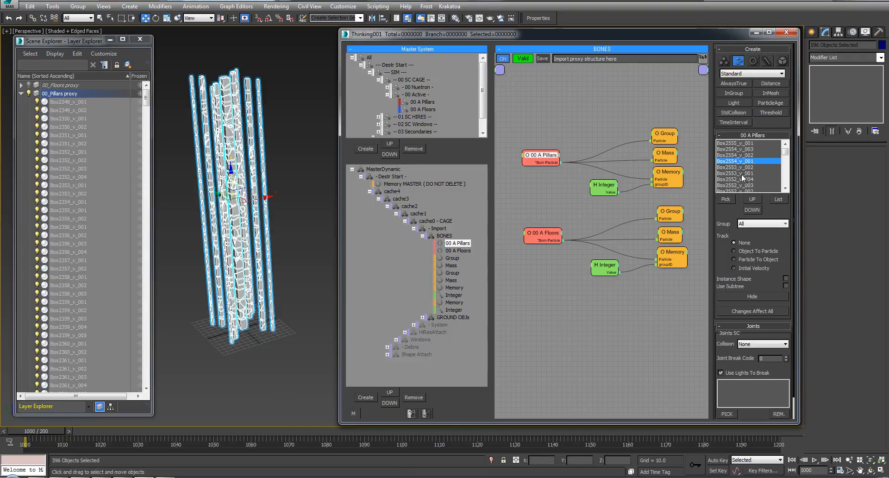
pyautogui.click(741, 310)
pyautogui.click(744, 278)
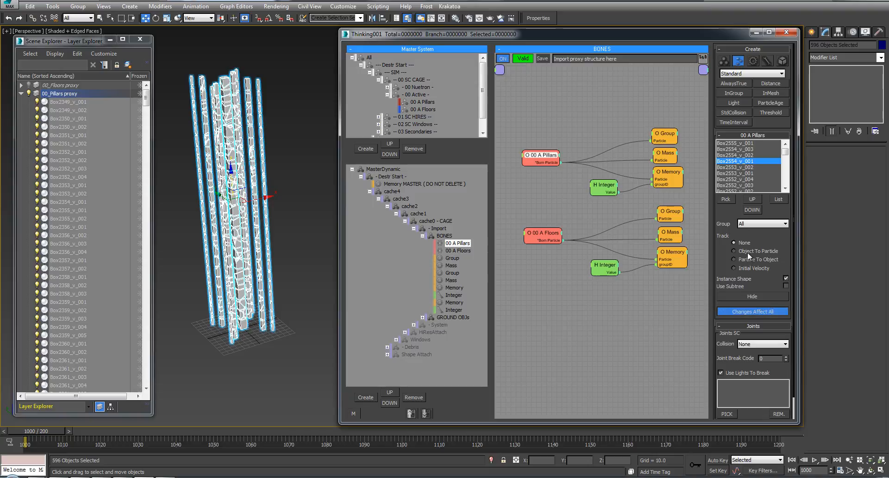
# Step: Keep the pillar entries' group on All and inspect the Group operator connected to 00 A Pillars
pyautogui.click(752, 224)
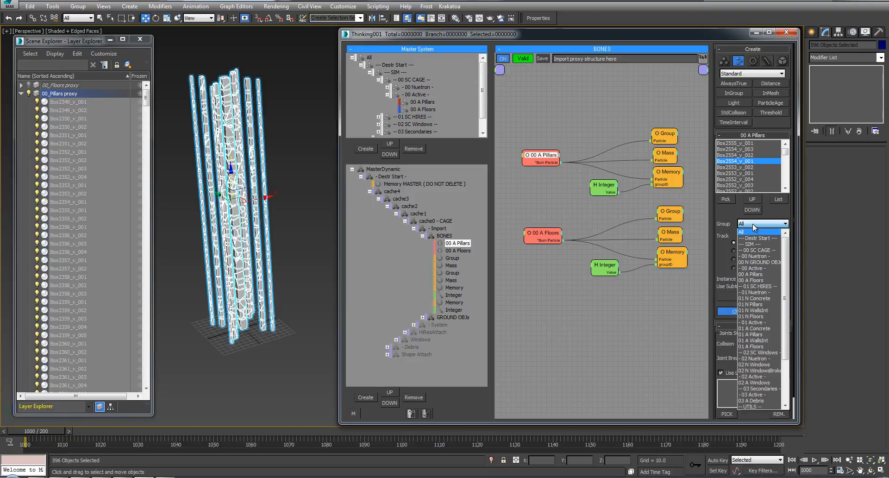
pyautogui.click(754, 227)
pyautogui.moveTo(671, 135); pyautogui.dragTo(672, 130)
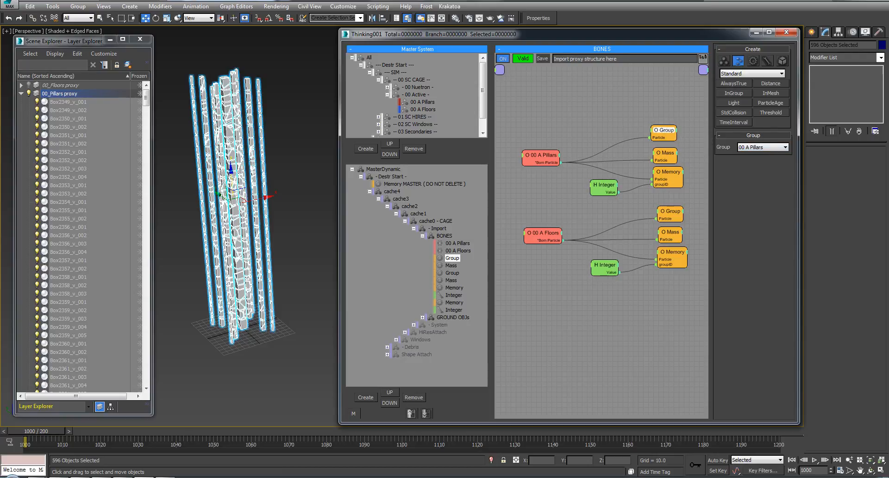
# Step: Open the 00 A Floors operator's settings, hide the 00_Pillars proxy layer and show the 00_Floors proxy layer
pyautogui.click(554, 234)
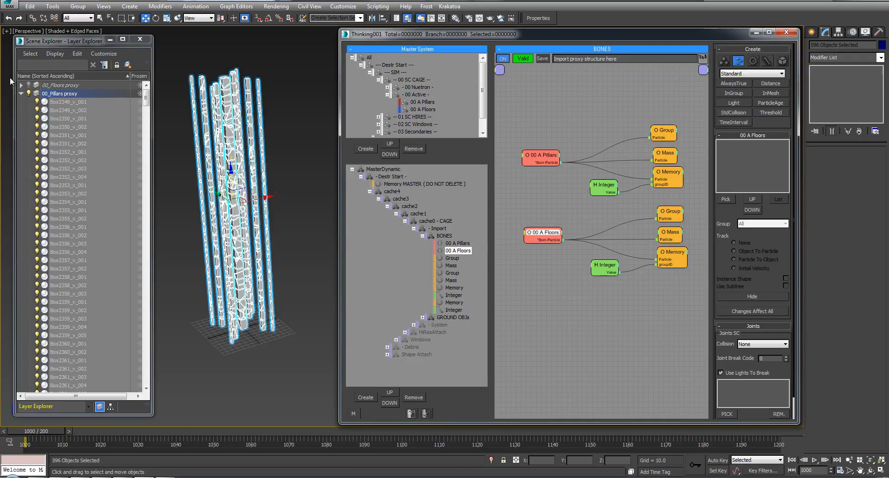
pyautogui.click(21, 93)
pyautogui.click(28, 93)
pyautogui.click(29, 85)
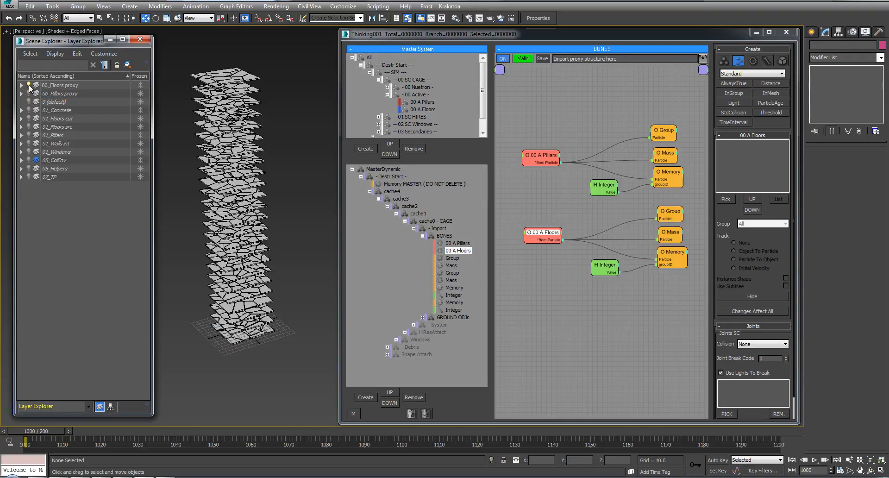
# Step: Pick all the proxy floor pieces, from geo_floors_lo_00 to the last one, into the 00 A Floors operator's object list
pyautogui.click(726, 199)
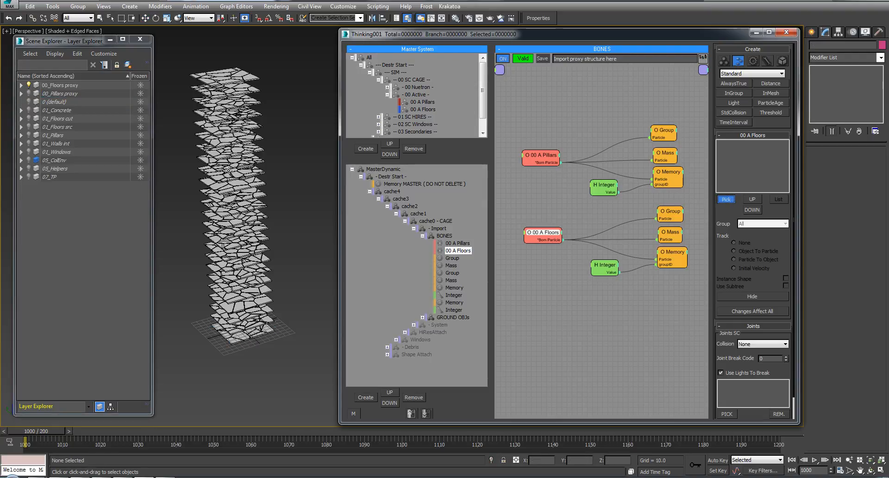
pyautogui.press('h')
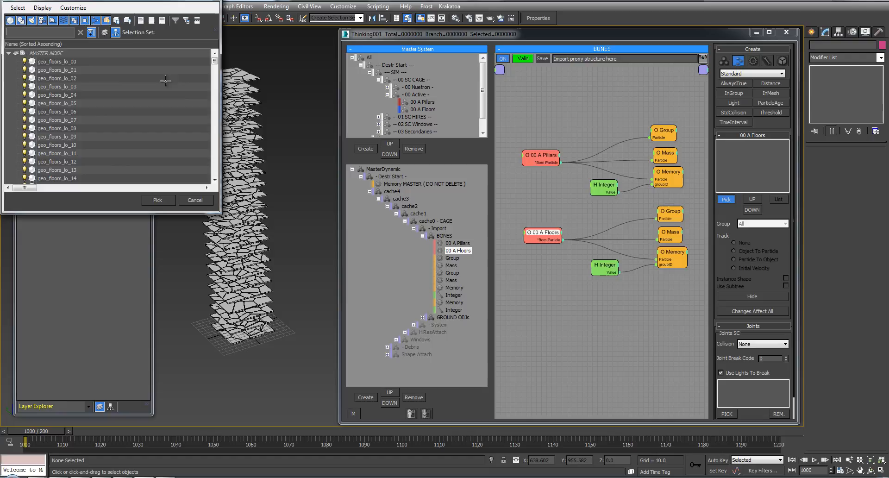
pyautogui.click(61, 61)
pyautogui.moveTo(215, 60); pyautogui.dragTo(215, 194)
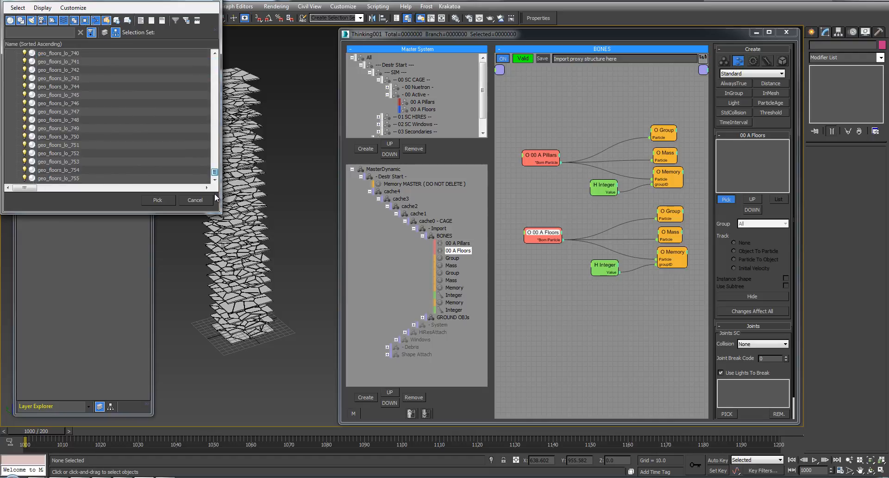
pyautogui.keyDown('shift'); pyautogui.click(107, 179); pyautogui.keyUp('shift')
pyautogui.click(157, 200)
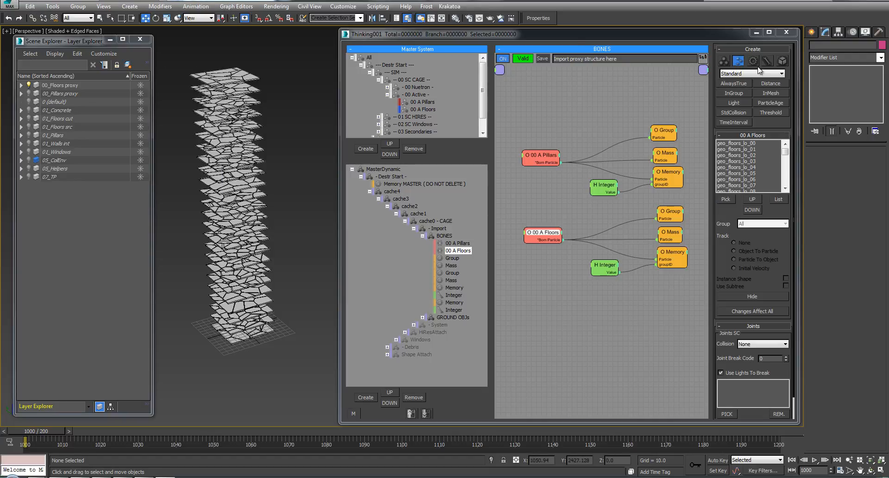
# Step: Turn on Changes Affect All for the floor entries and enable Instance Shape
pyautogui.click(748, 167)
pyautogui.click(732, 312)
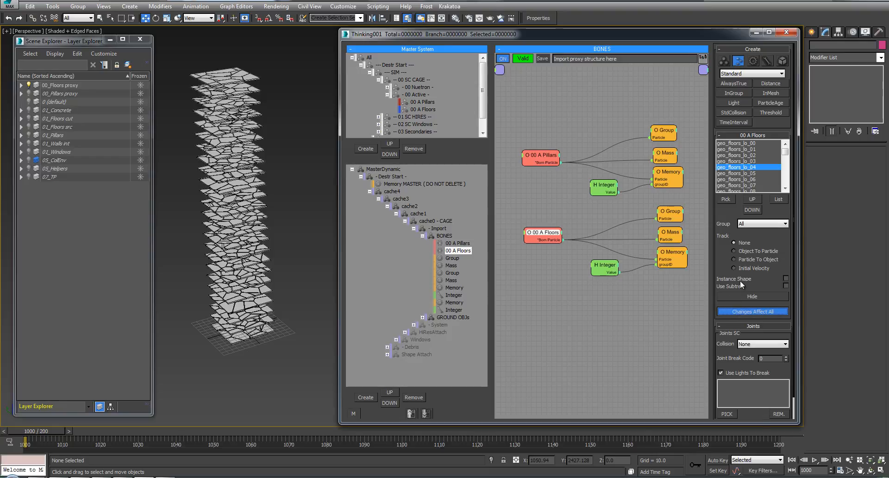
pyautogui.click(740, 279)
pyautogui.press('q')
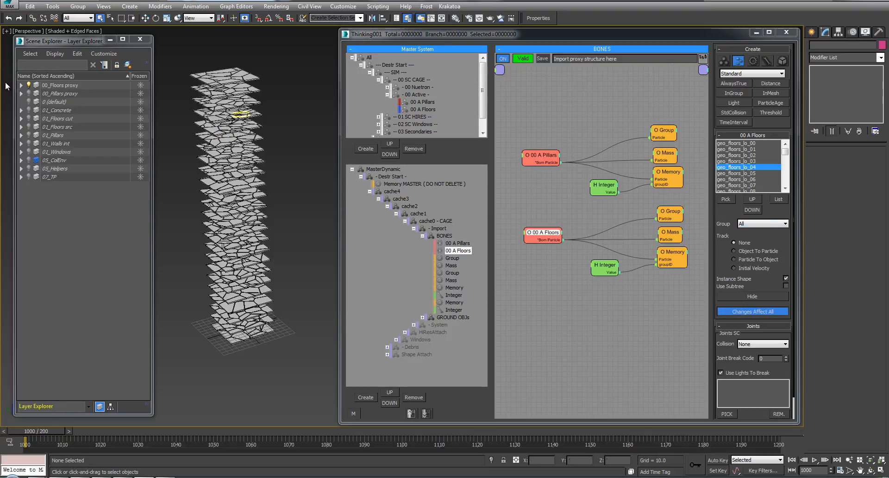
# Step: Hide the 00_Floors proxy layer, collapse the BONES dynamic set and show the 07_TP layer before closing the layer list
pyautogui.click(28, 85)
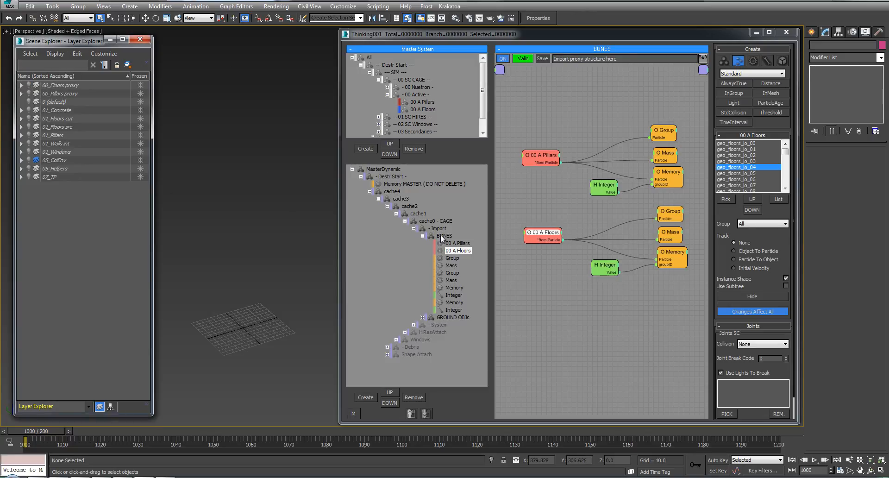
pyautogui.click(422, 236)
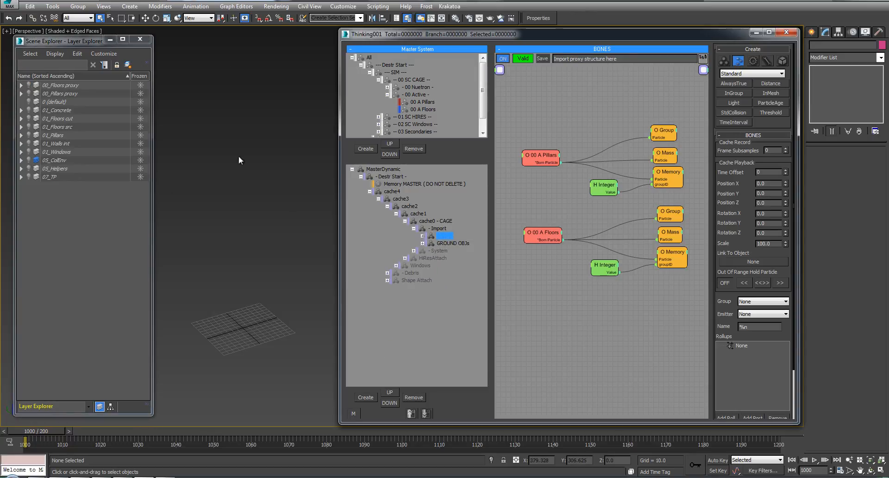
pyautogui.click(29, 177)
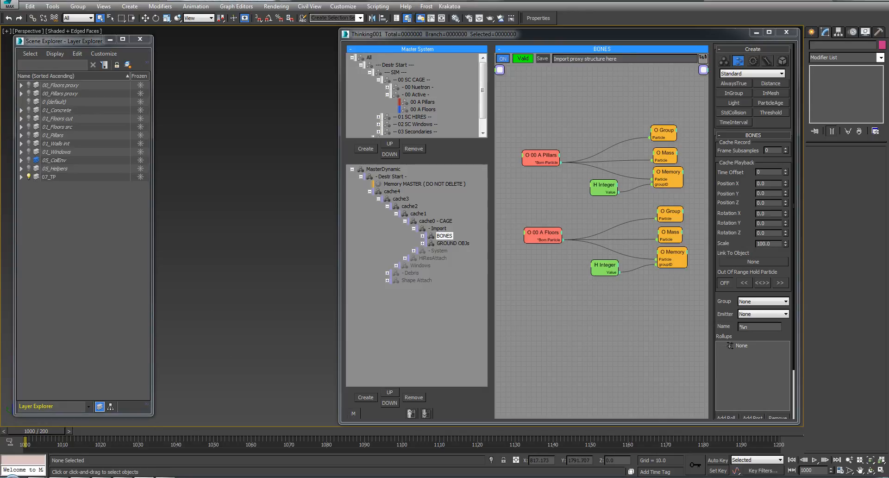
pyautogui.click(139, 38)
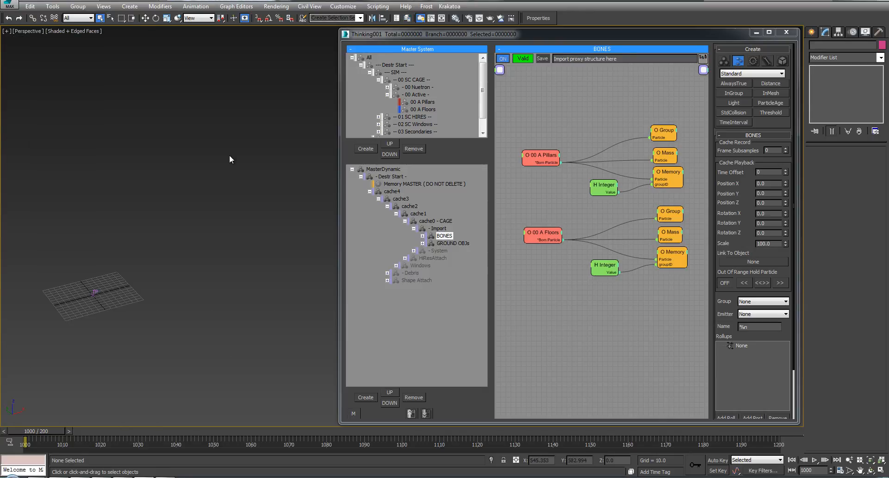
# Step: Advance to frame 1001 to check the imported pillar and floor particles, and turn off Edged Faces
pyautogui.press('.')
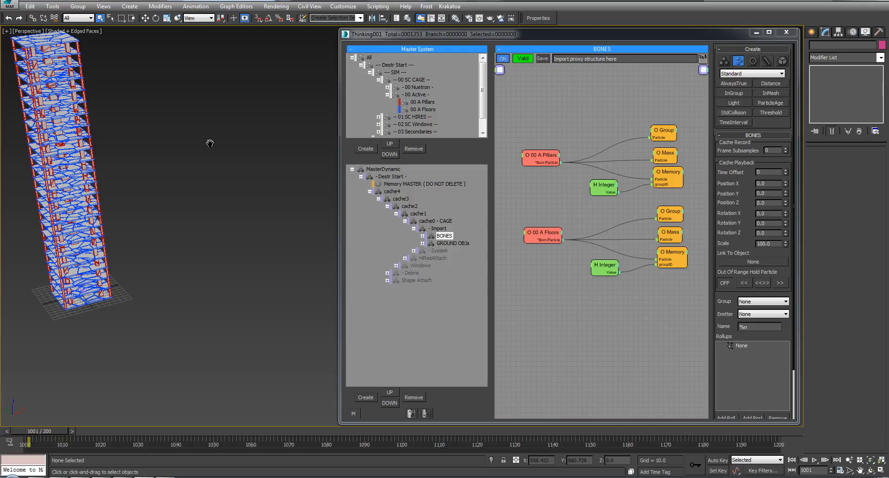
pyautogui.moveTo(210, 140)
pyautogui.mouseDown(button='middle')
pyautogui.moveTo(246, 162)
pyautogui.moveTo(249, 176)
pyautogui.moveTo(246, 154)
pyautogui.mouseUp(button='middle')
pyautogui.press('F4')
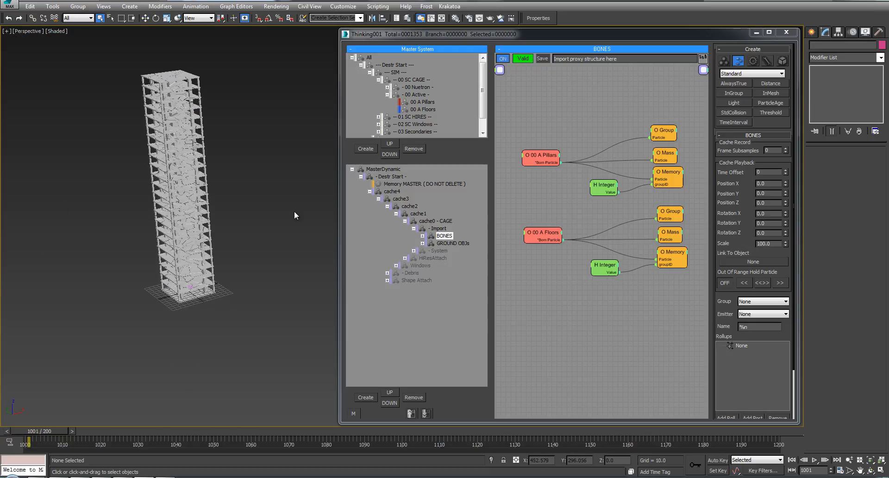
# Step: Return to frame 1000, then expand and enable the System dynamic set under cache0 - CAGE
pyautogui.press(',')
pyautogui.click(415, 250)
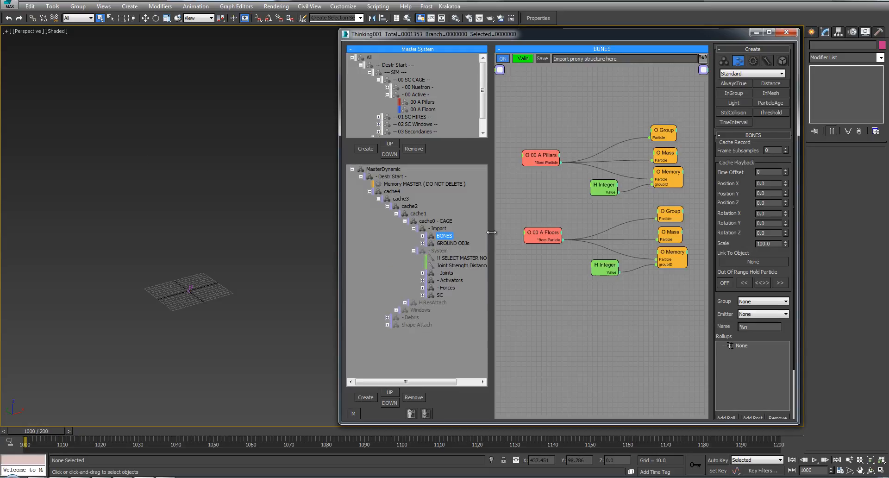
pyautogui.moveTo(491, 232); pyautogui.dragTo(501, 233)
pyautogui.rightClick(445, 252)
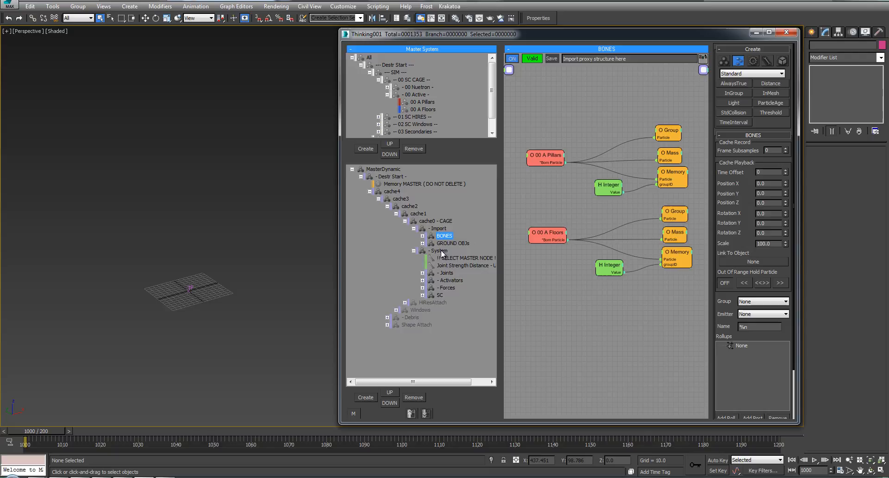
# Step: Show the 05_Helpers layer and assign the MASTER NODE helper to the !! SELECT MASTER NODE !! operator
pyautogui.click(467, 258)
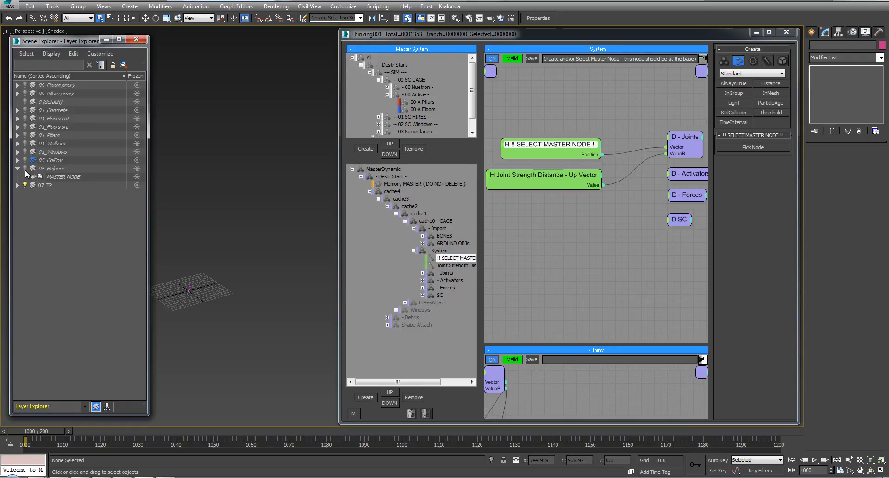
pyautogui.click(25, 169)
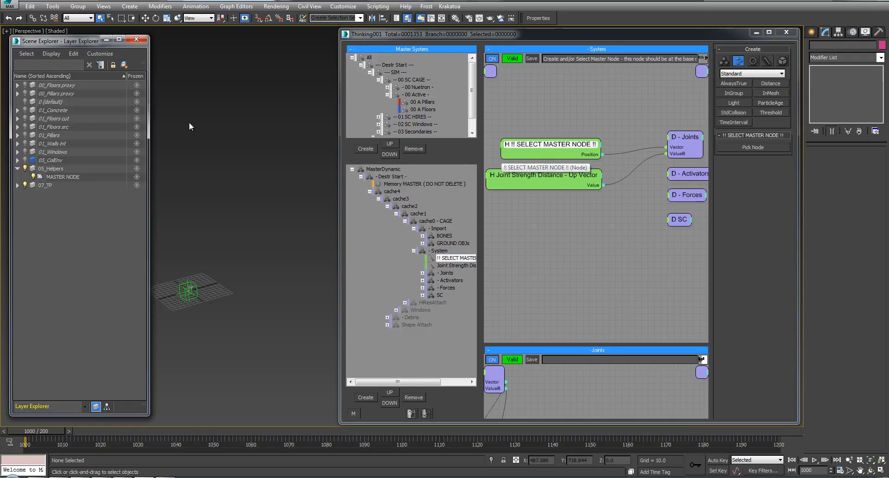
pyautogui.click(762, 147)
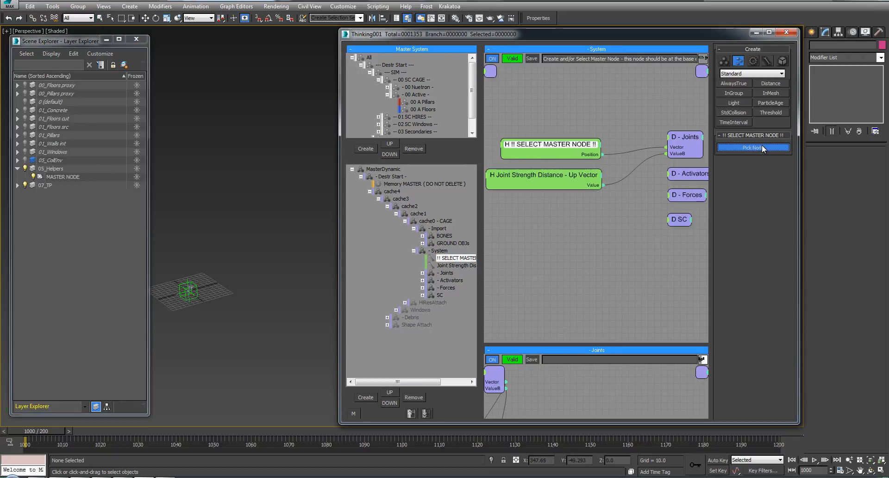
pyautogui.click(180, 290)
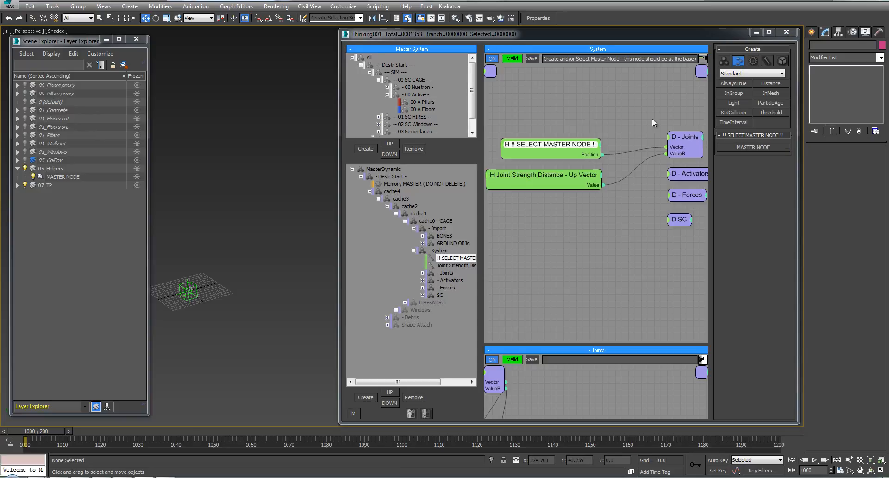
# Step: Advance to frame 1001 and examine the joints generated throughout the building in the perspective view
pyautogui.moveTo(570, 124); pyautogui.dragTo(573, 124, button='middle')
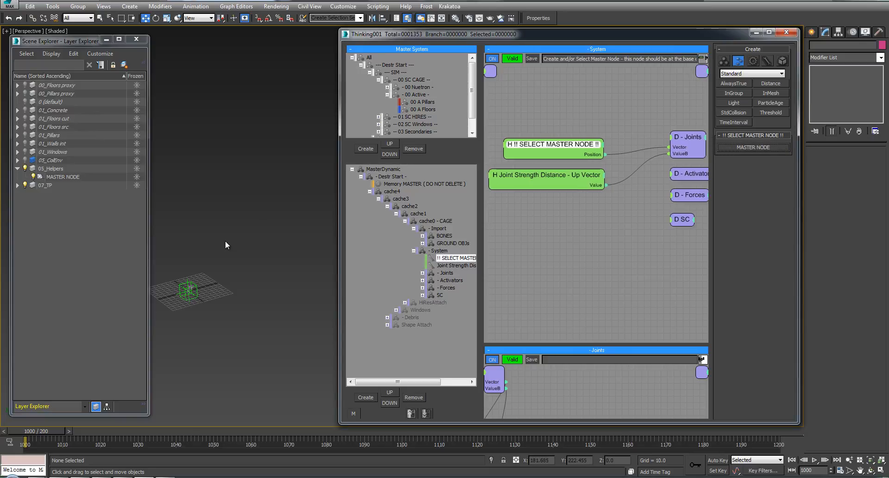
pyautogui.keyDown('alt'); pyautogui.moveTo(226, 243); pyautogui.dragTo(242, 219, button='middle'); pyautogui.keyUp('alt')
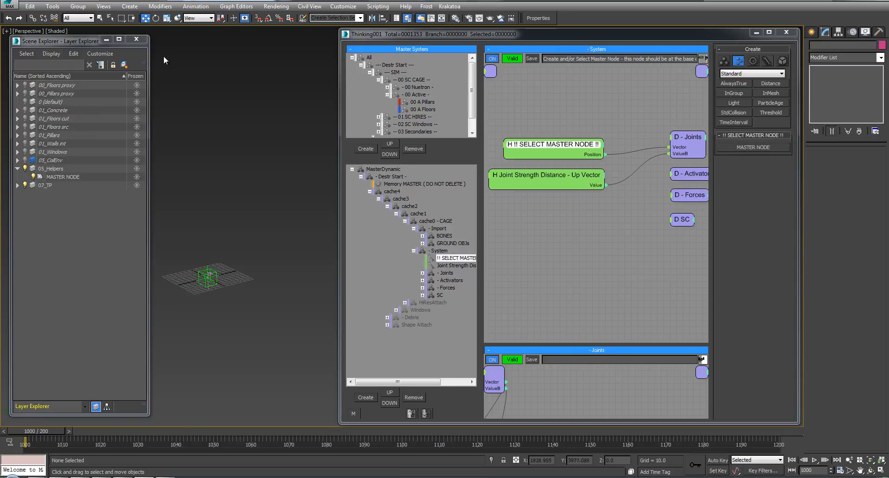
pyautogui.moveTo(265, 166); pyautogui.dragTo(262, 166, button='middle')
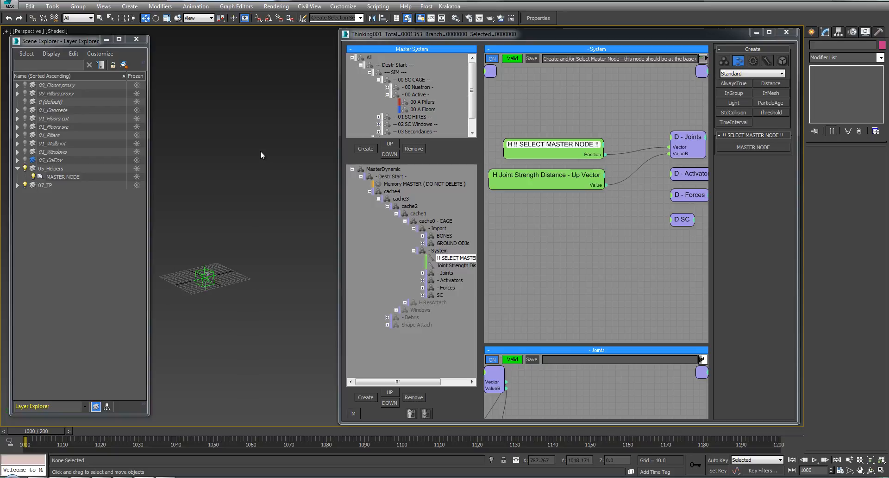
pyautogui.moveTo(216, 238); pyautogui.dragTo(223, 241, button='middle')
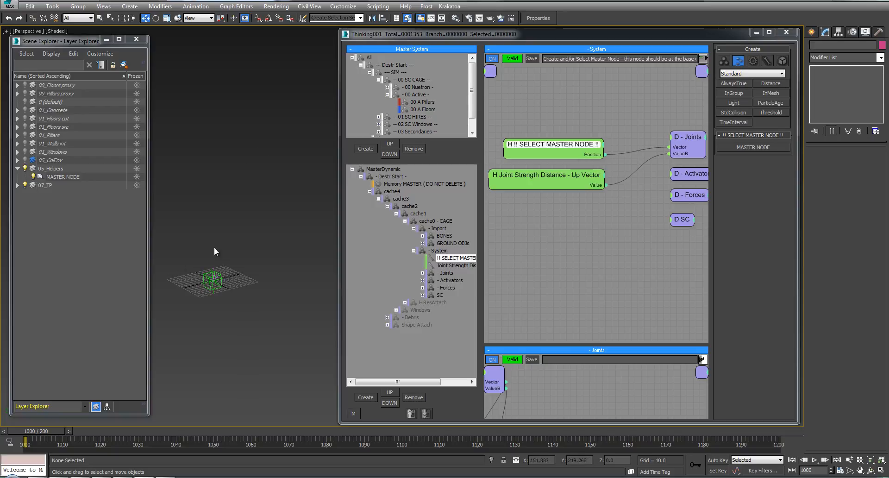
pyautogui.press('.')
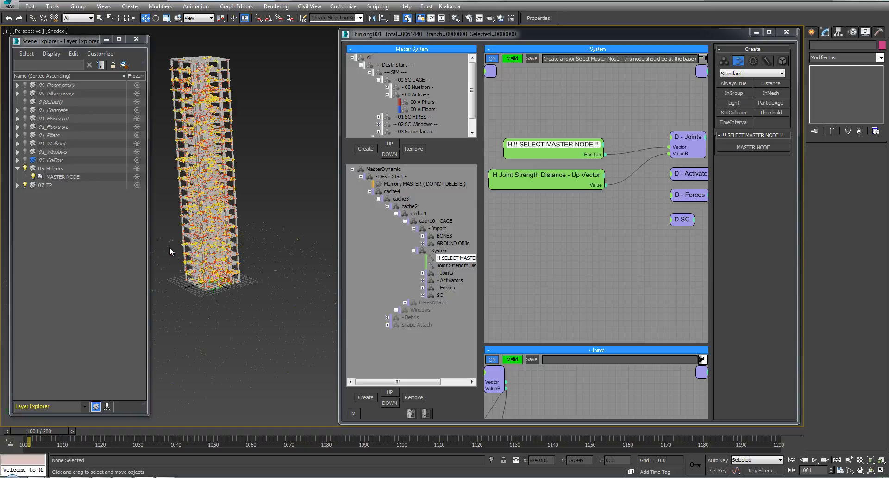
pyautogui.keyDown('alt'); pyautogui.moveTo(250, 144); pyautogui.dragTo(284, 249, button='middle'); pyautogui.keyUp('alt')
pyautogui.scroll(-5, 291, 180)
pyautogui.scroll(4, 282, 159)
pyautogui.keyDown('alt'); pyautogui.moveTo(282, 159); pyautogui.dragTo(303, 151, button='middle'); pyautogui.keyUp('alt')
# Step: Maximize the Left view and examine the whole building together with the master node at its base
pyautogui.press('q')
pyautogui.hotkey('alt', 'w')
pyautogui.rightClick(209, 266)
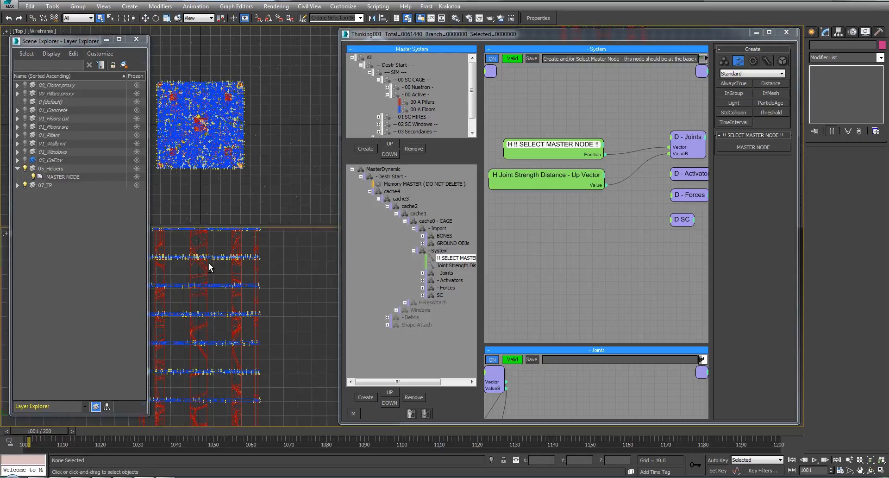
pyautogui.hotkey('alt', 'w')
pyautogui.scroll(-4, 326, 260)
pyautogui.moveTo(326, 260); pyautogui.dragTo(201, 248, button='middle')
pyautogui.scroll(-3, 222, 241)
pyautogui.moveTo(287, 231); pyautogui.dragTo(297, 225, button='middle')
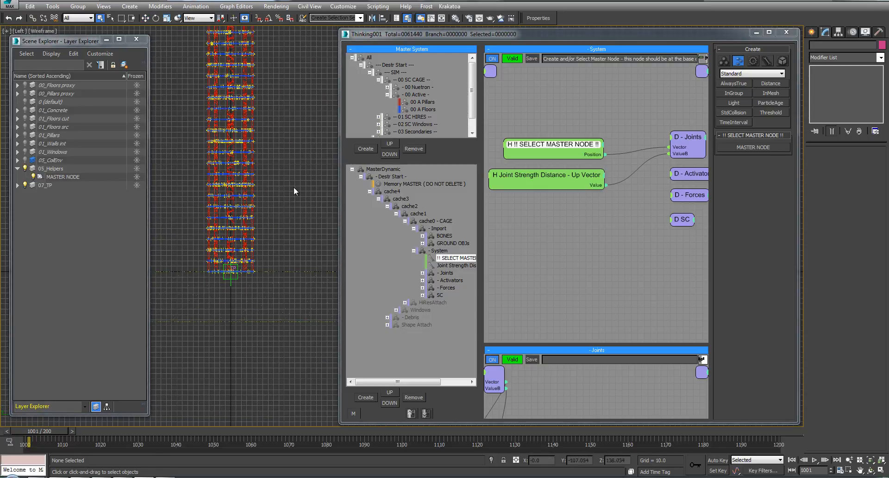
pyautogui.moveTo(296, 194); pyautogui.dragTo(282, 215, button='middle')
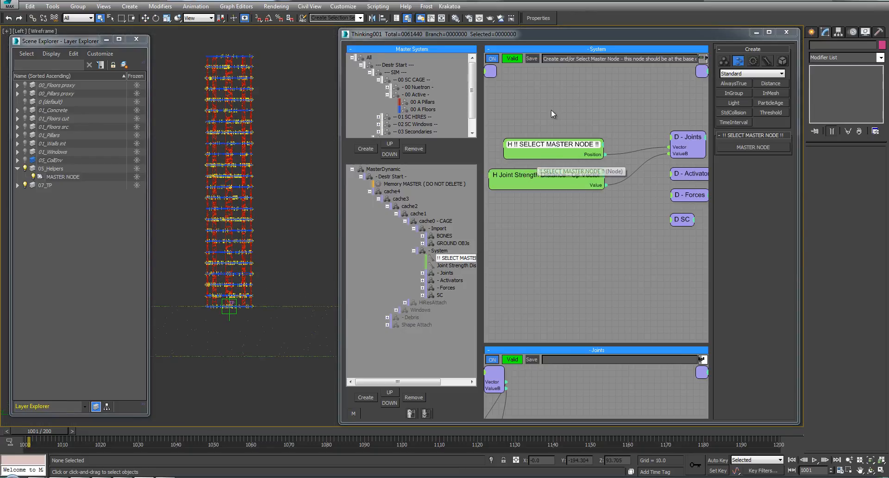
# Step: Set the Joint Strength Distance - Up Vector operator's value to 150
pyautogui.click(545, 154)
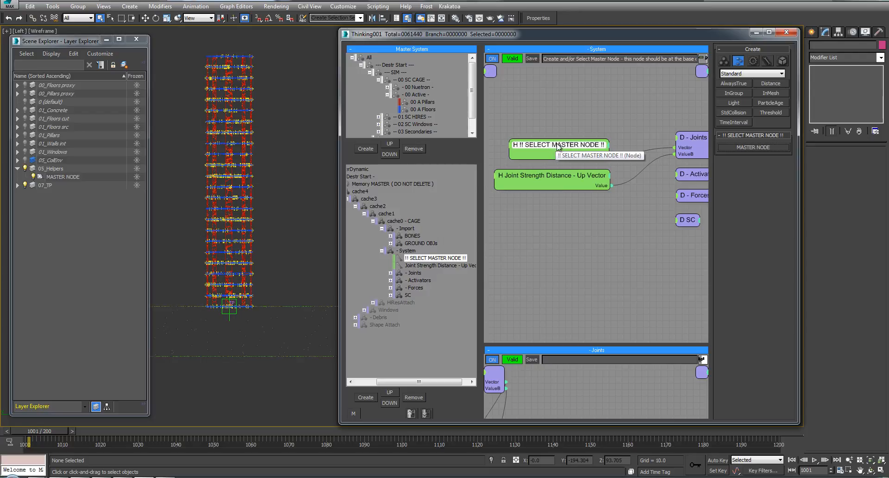
pyautogui.click(551, 184)
pyautogui.moveTo(290, 235); pyautogui.dragTo(289, 219, button='middle')
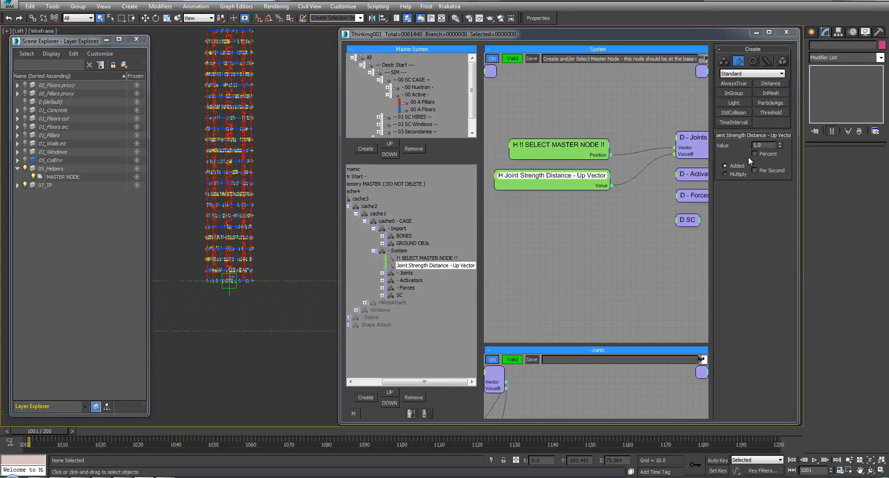
pyautogui.click(631, 139)
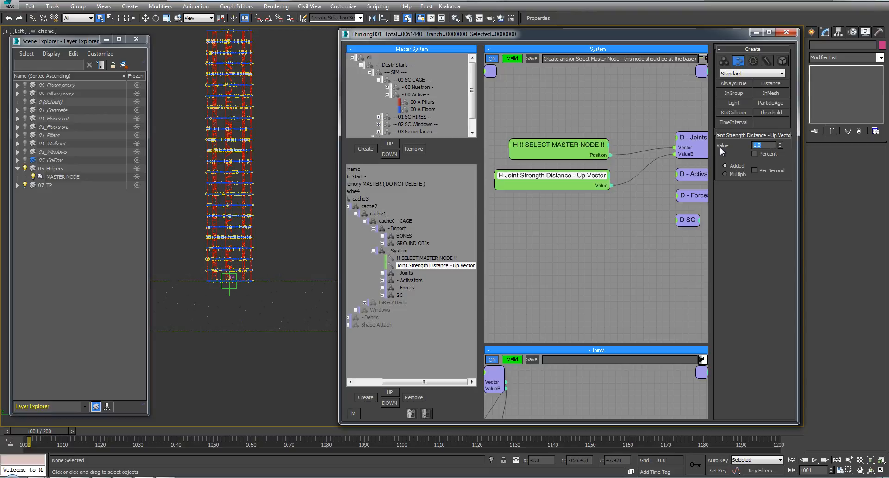
pyautogui.write('150')
pyautogui.press('Return')
pyautogui.click(271, 216)
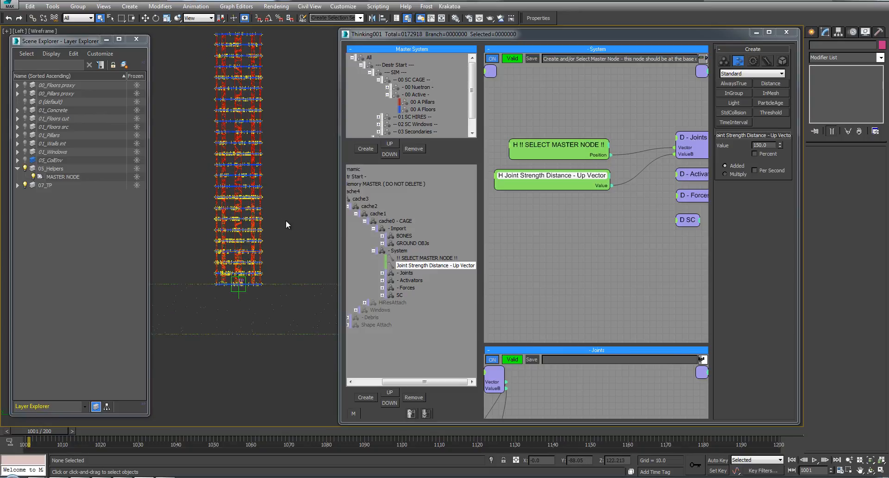
# Step: Open the MasterDynamic simulation settings
pyautogui.scroll(3, 280, 238)
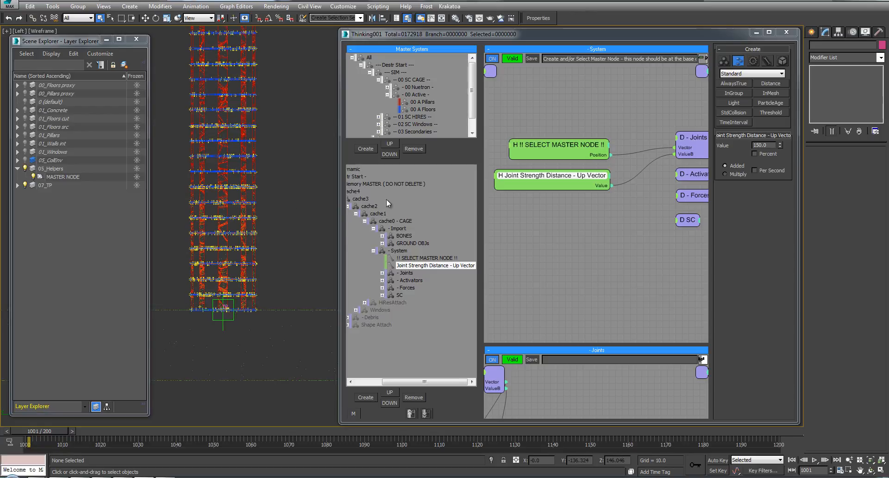
pyautogui.moveTo(395, 382); pyautogui.dragTo(366, 382)
pyautogui.click(420, 327)
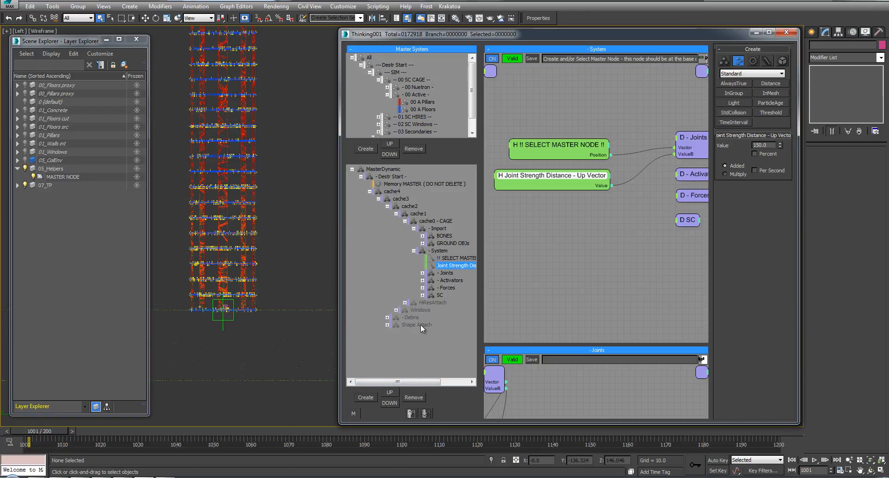
pyautogui.click(775, 59)
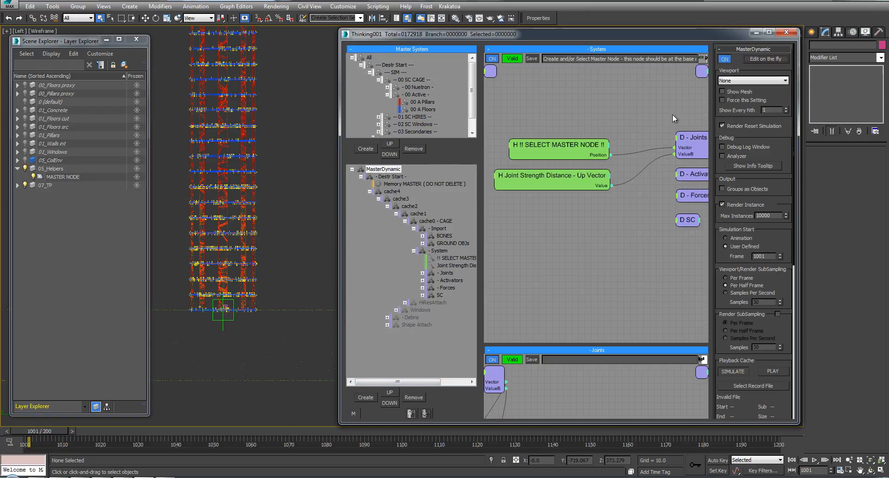
# Step: Set the Joint Strength Distance - Up Vector operator's value to 0 and select the master node at the building's base
pyautogui.click(585, 176)
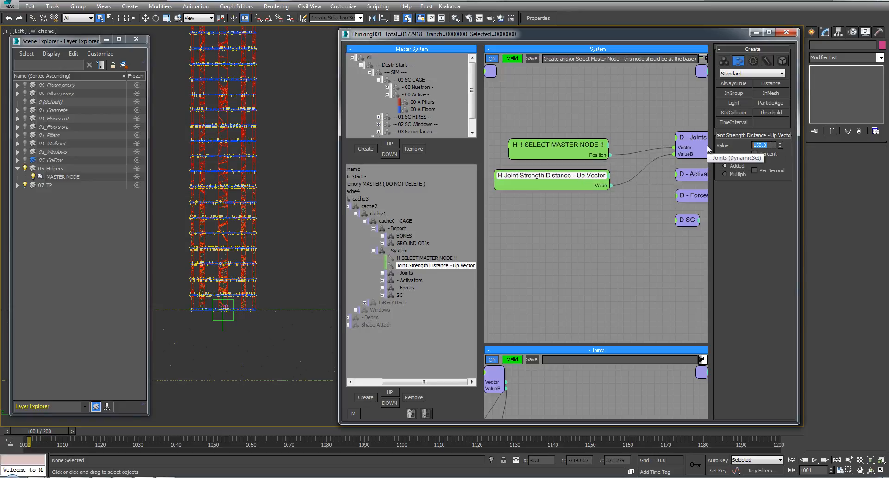
pyautogui.write('0')
pyautogui.press('Return')
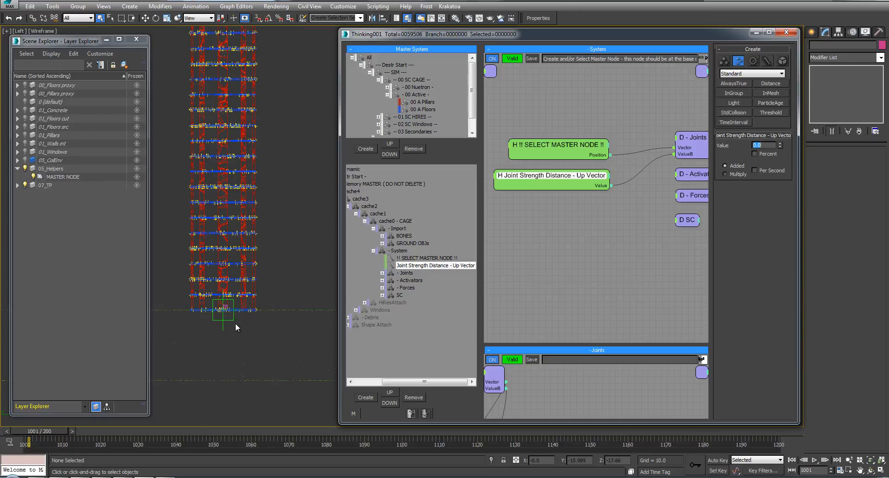
pyautogui.moveTo(270, 290); pyautogui.dragTo(282, 328, button='middle')
pyautogui.click(237, 353)
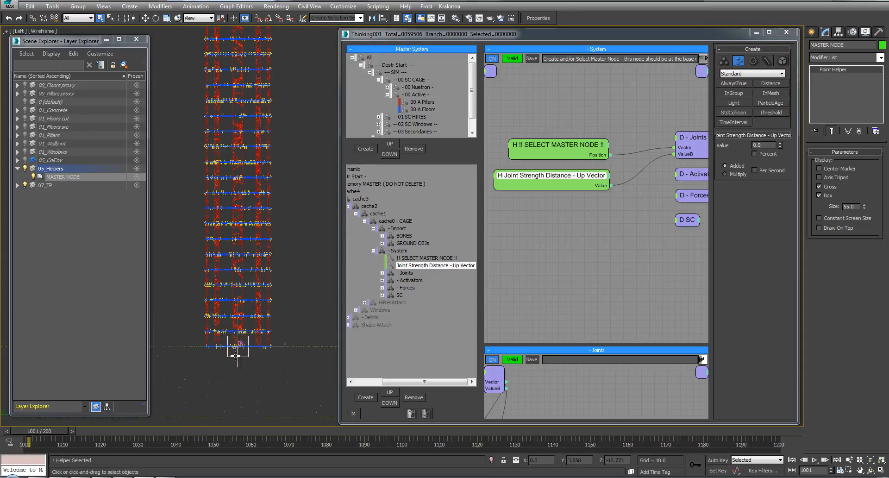
pyautogui.click(759, 145)
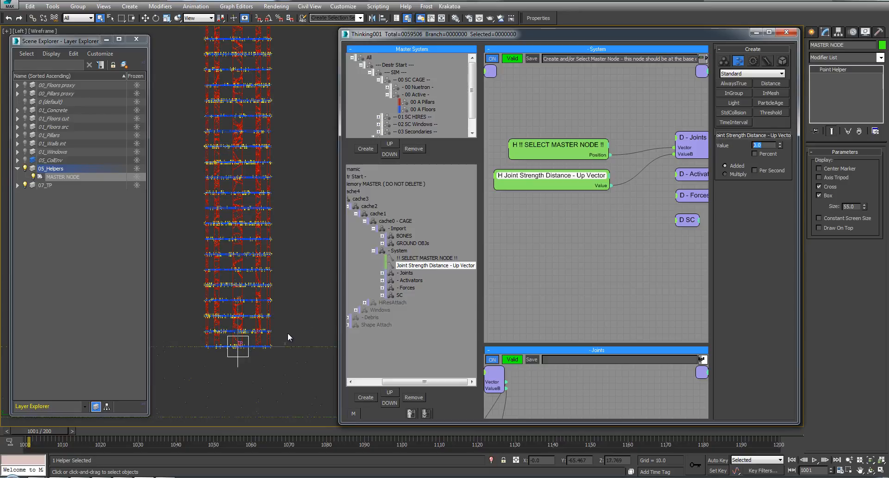
# Step: Show the whole building shaded in an angled orthographic view
pyautogui.scroll(-3, 294, 242)
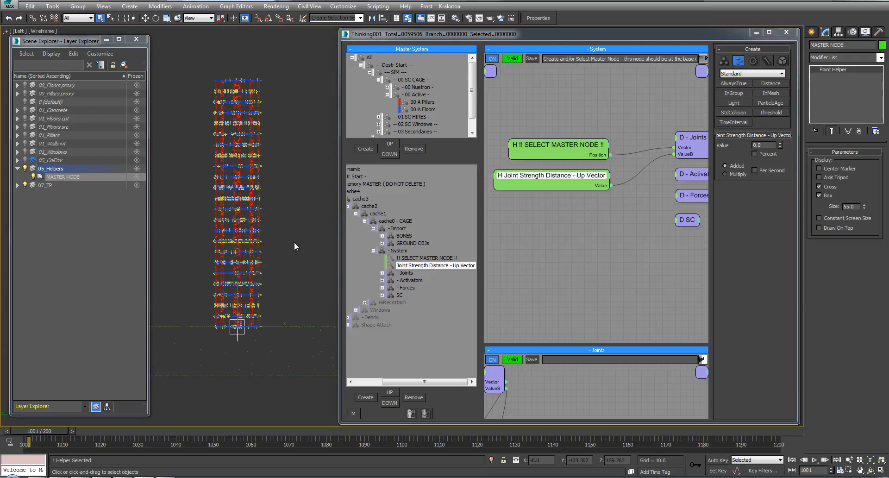
pyautogui.press('t')
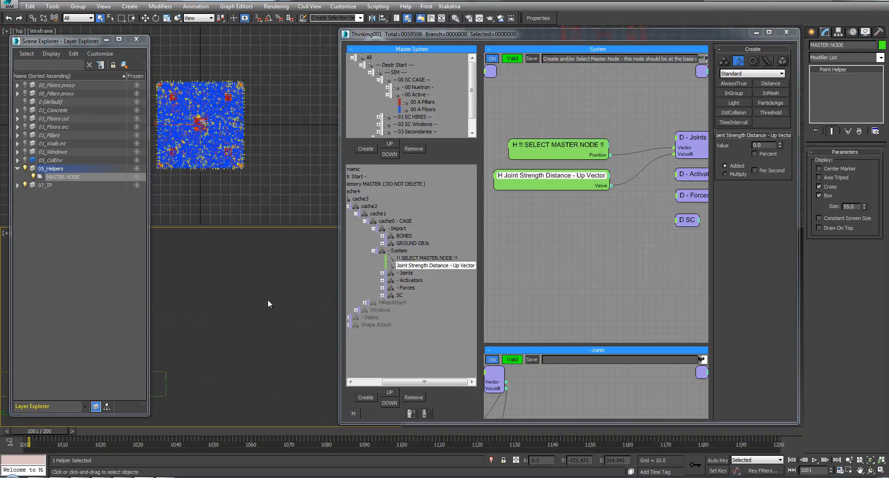
pyautogui.press('f')
pyautogui.keyDown('alt'); pyautogui.moveTo(248, 290); pyautogui.dragTo(284, 231, button='middle'); pyautogui.keyUp('alt')
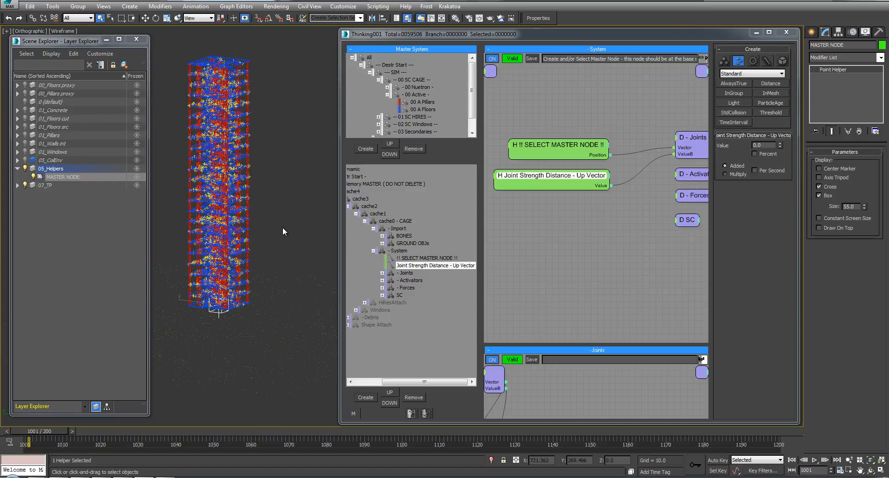
pyautogui.moveTo(406, 385); pyautogui.dragTo(388, 385)
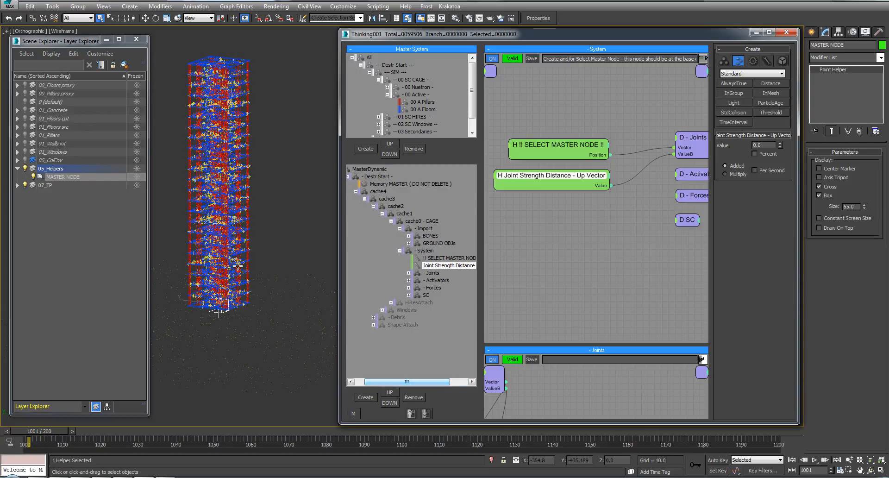
pyautogui.press('F3')
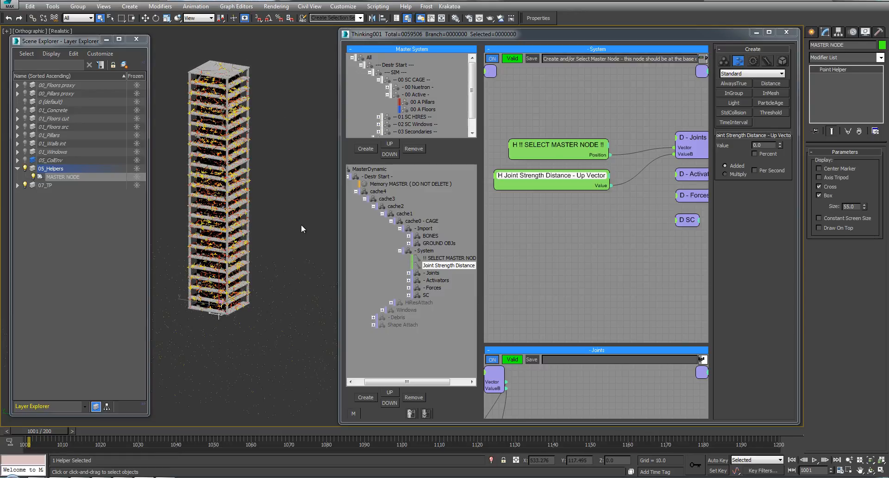
# Step: Expand the Joints dynamic set, widen the tree area and open the CLIFF operator in its node network
pyautogui.click(408, 272)
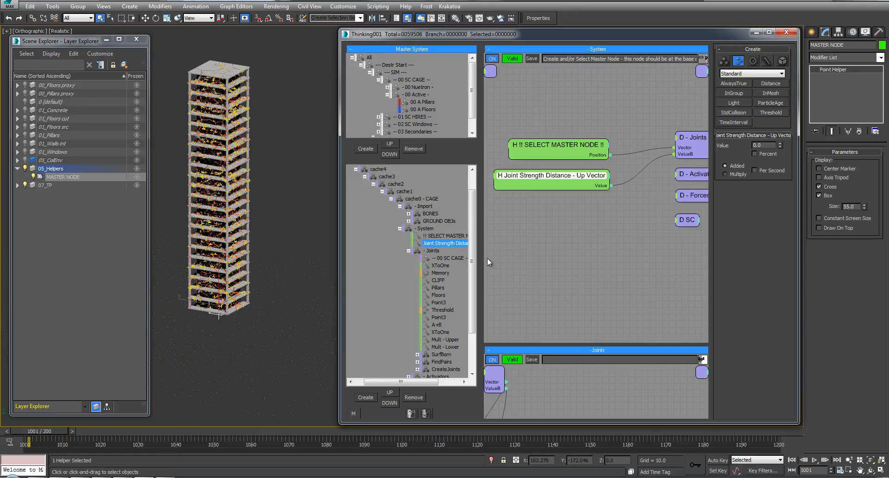
pyautogui.moveTo(481, 254); pyautogui.dragTo(488, 254)
pyautogui.click(439, 281)
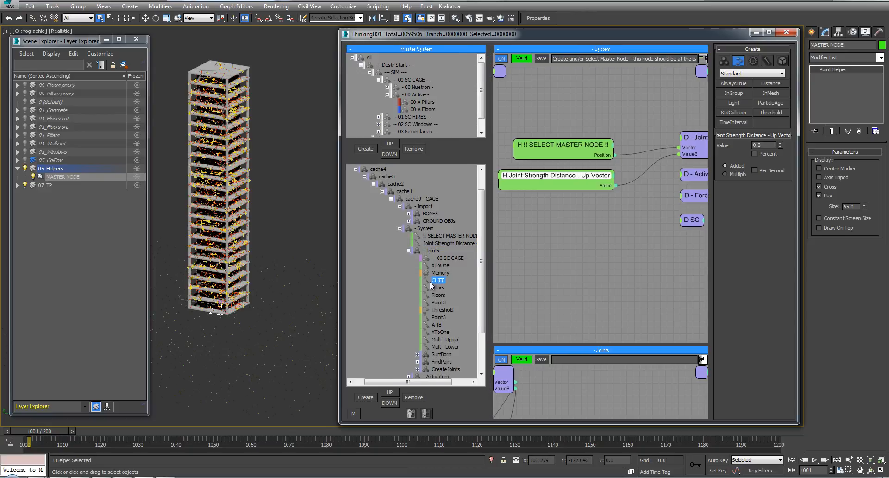
pyautogui.scroll(-6, 585, 147)
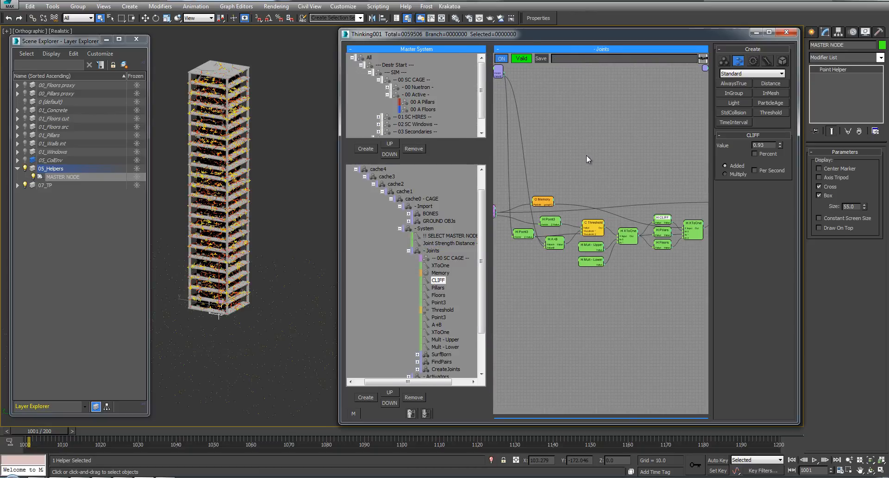
pyautogui.scroll(3, 601, 129)
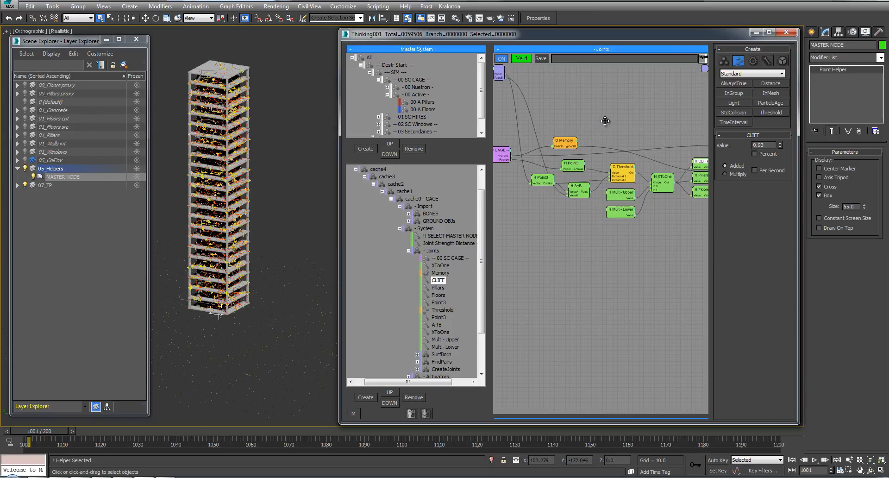
# Step: Examine the Joints network from the Memory and Threshold nodes through to the CLIFF, Pillars and Floors operators
pyautogui.moveTo(538, 208); pyautogui.dragTo(483, 204, button='middle')
pyautogui.moveTo(605, 248)
pyautogui.mouseDown(button='middle')
pyautogui.moveTo(597, 246)
pyautogui.moveTo(620, 242)
pyautogui.mouseUp(button='middle')
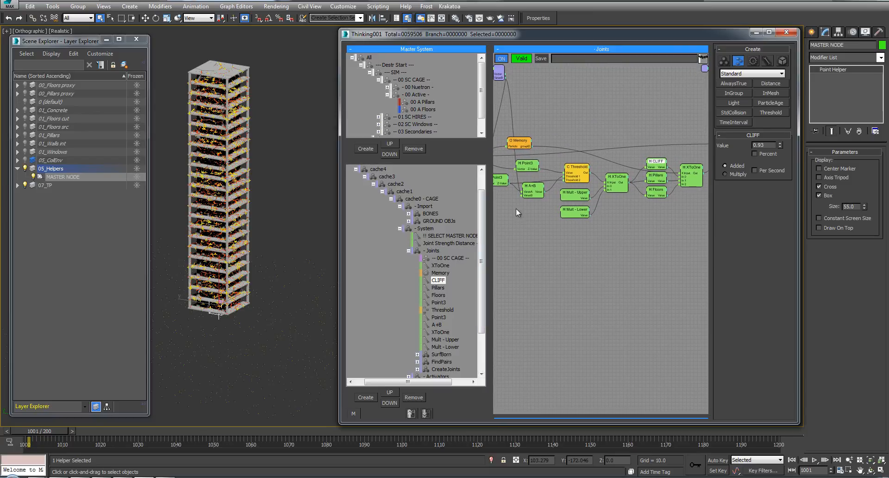
pyautogui.moveTo(517, 210); pyautogui.dragTo(542, 203, button='middle')
pyautogui.click(604, 149)
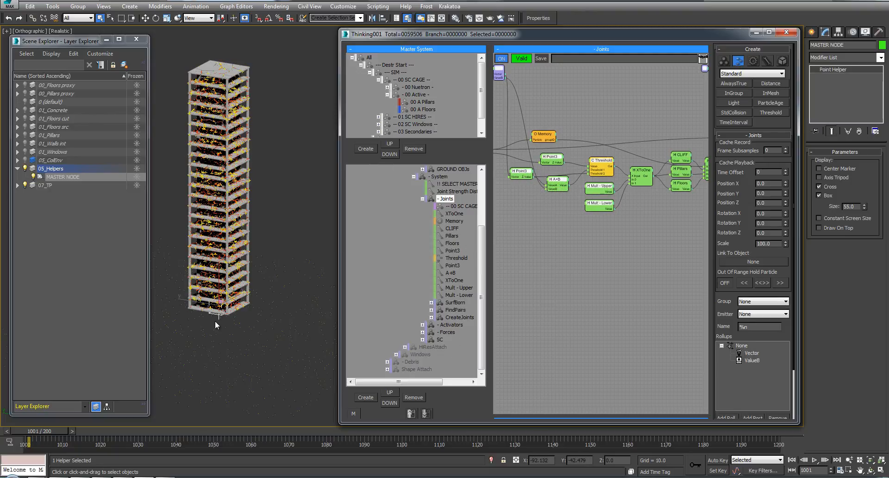
pyautogui.click(587, 149)
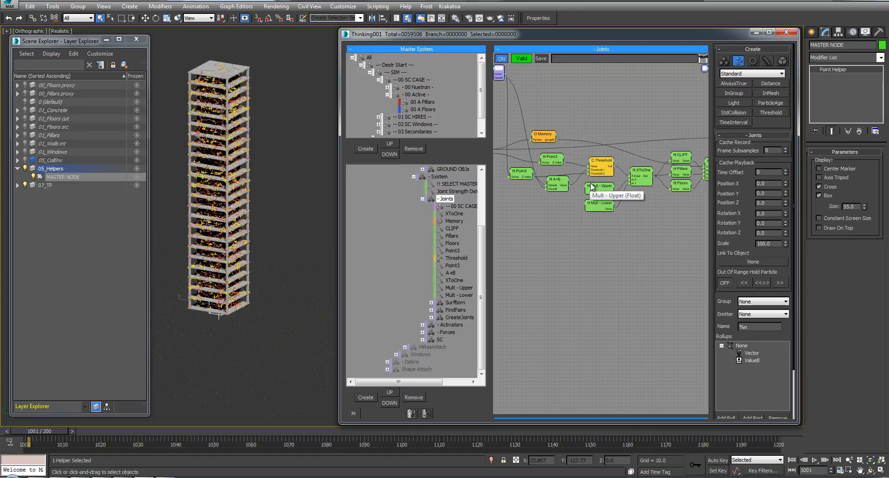
pyautogui.moveTo(624, 124); pyautogui.dragTo(505, 134, button='middle')
pyautogui.moveTo(582, 139); pyautogui.dragTo(576, 136, button='middle')
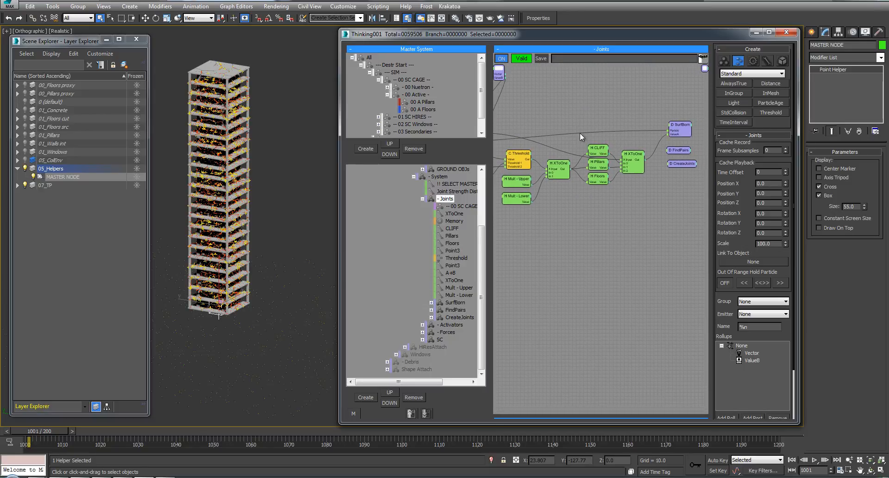
pyautogui.click(600, 149)
pyautogui.scroll(3, 626, 204)
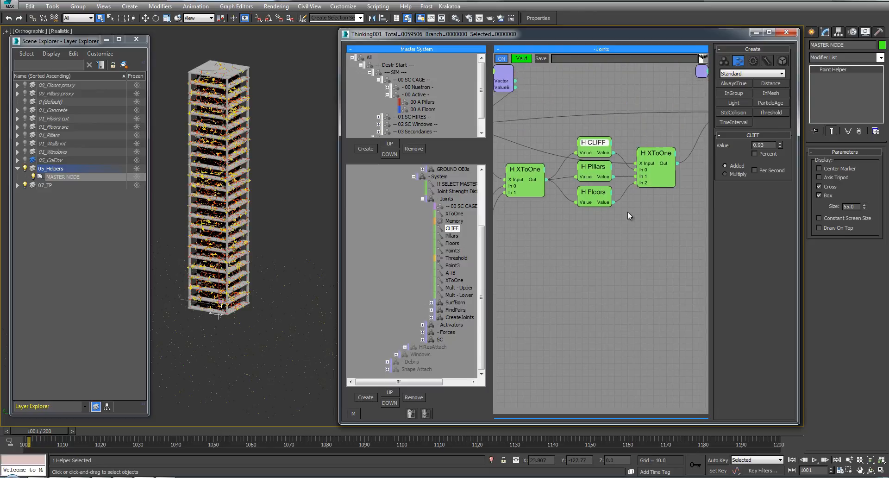
pyautogui.scroll(-3, 627, 212)
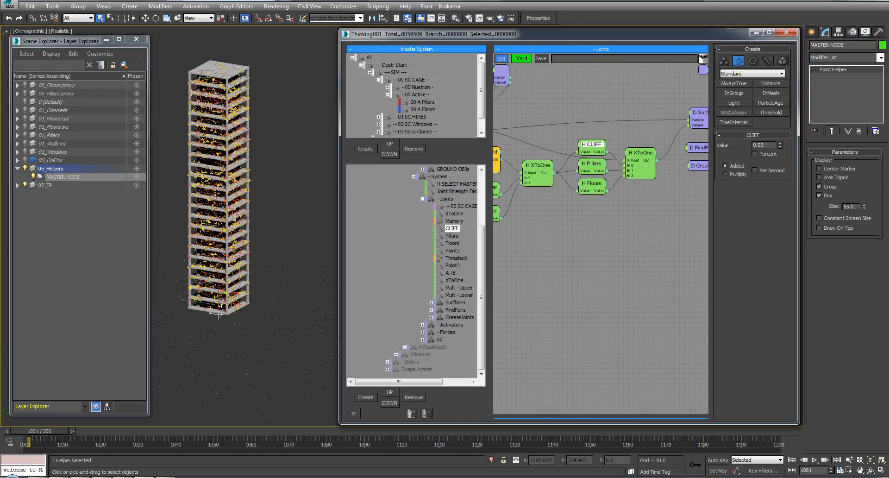
# Step: Move the Floors operator slightly down, clear of the Pillars operator, and enlarge the building in the viewport
pyautogui.click(592, 184)
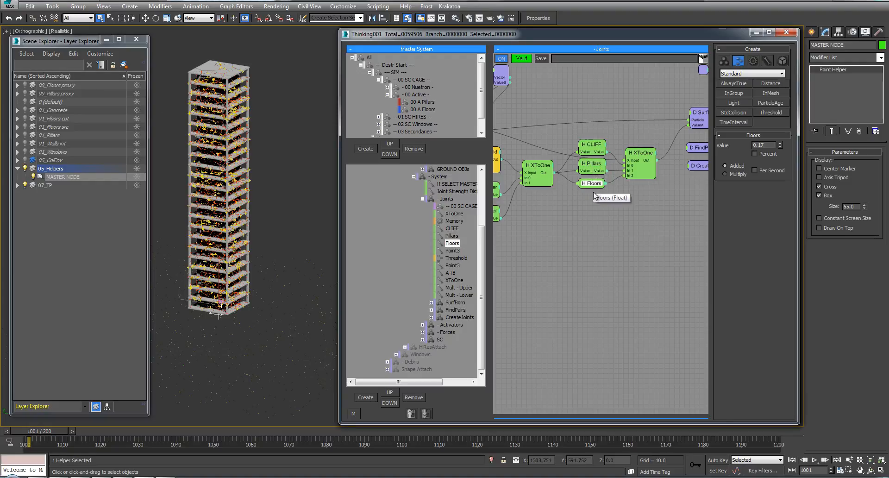
pyautogui.doubleClick(593, 183)
pyautogui.moveTo(593, 183); pyautogui.dragTo(592, 188)
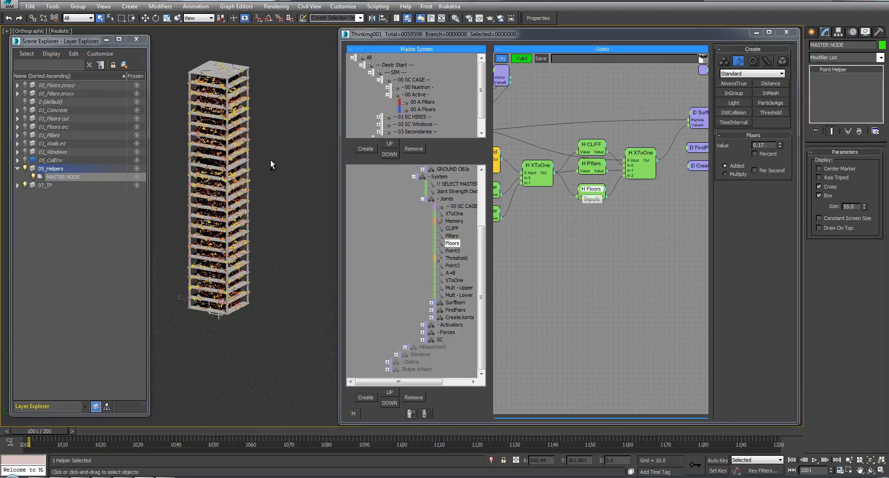
pyautogui.scroll(2, 271, 156)
pyautogui.moveTo(270, 156); pyautogui.dragTo(303, 157, button='middle')
pyautogui.scroll(1, 286, 145)
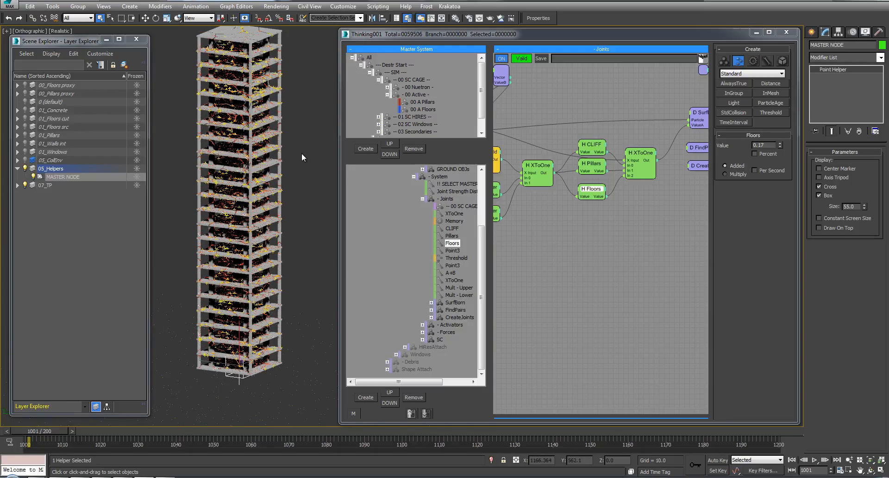
# Step: Set the Floors operator's value to 1.0 in the Joints network and nudge the Pillars operator down
pyautogui.click(595, 165)
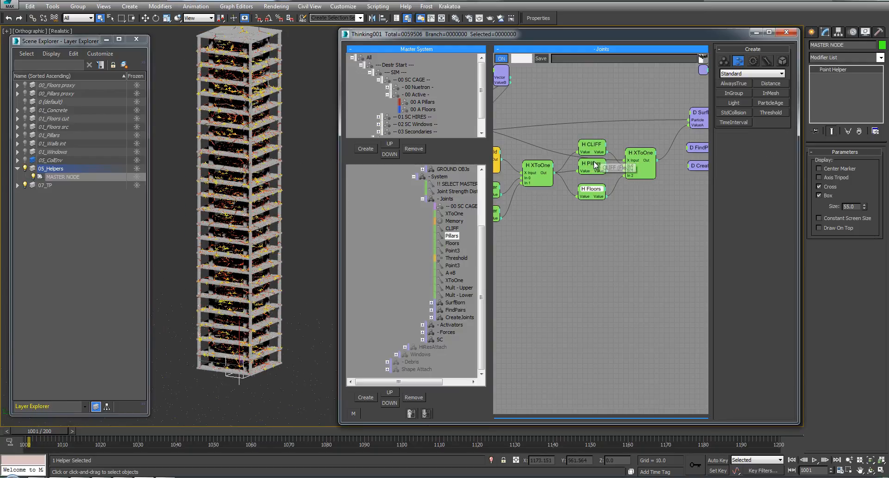
pyautogui.click(592, 190)
pyautogui.doubleClick(762, 145)
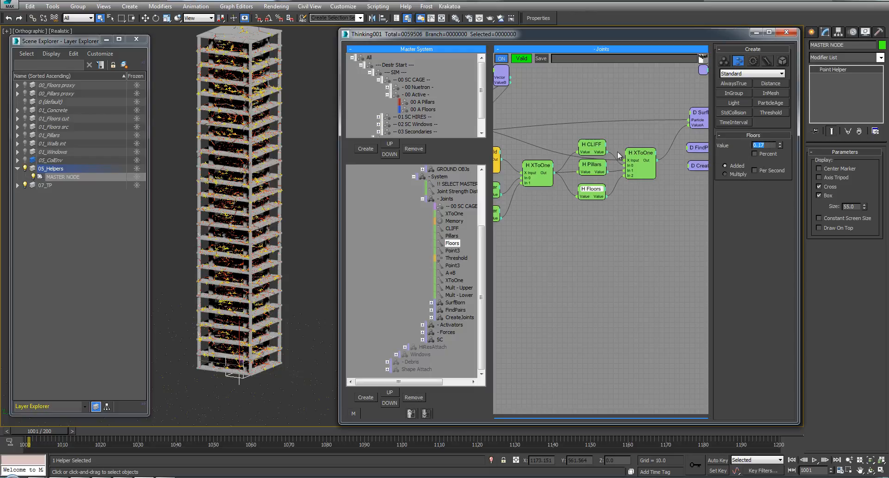
pyautogui.moveTo(594, 165); pyautogui.dragTo(594, 168)
pyautogui.click(596, 189)
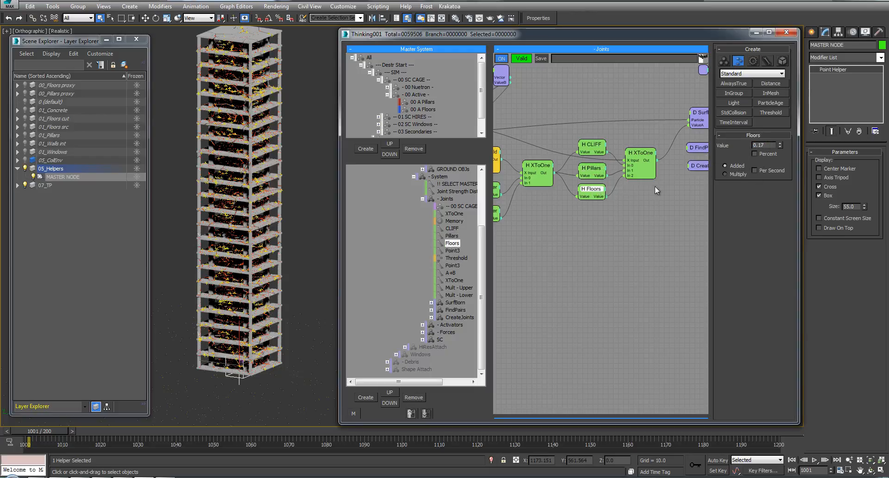
pyautogui.doubleClick(760, 145)
pyautogui.write('1.0')
pyautogui.press('Return')
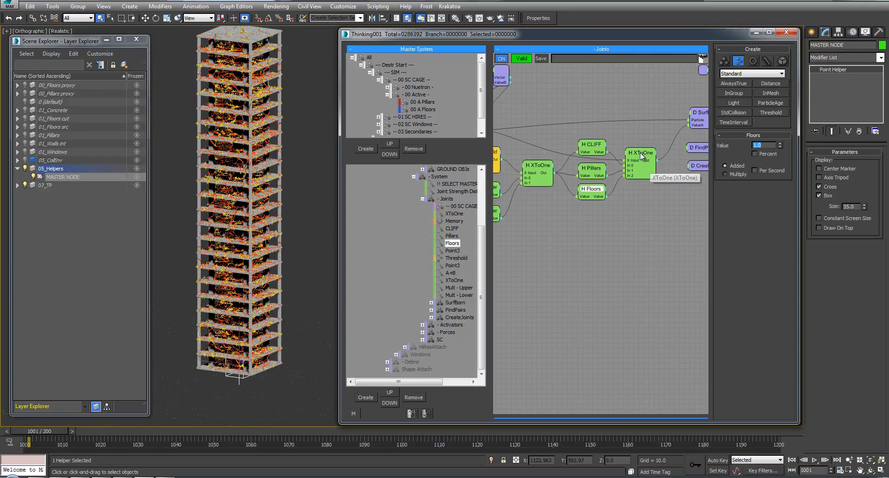
# Step: Nudge the final XToOne node down and set the Floors operator's value to 0.17
pyautogui.moveTo(643, 156); pyautogui.dragTo(644, 162)
pyautogui.click(593, 189)
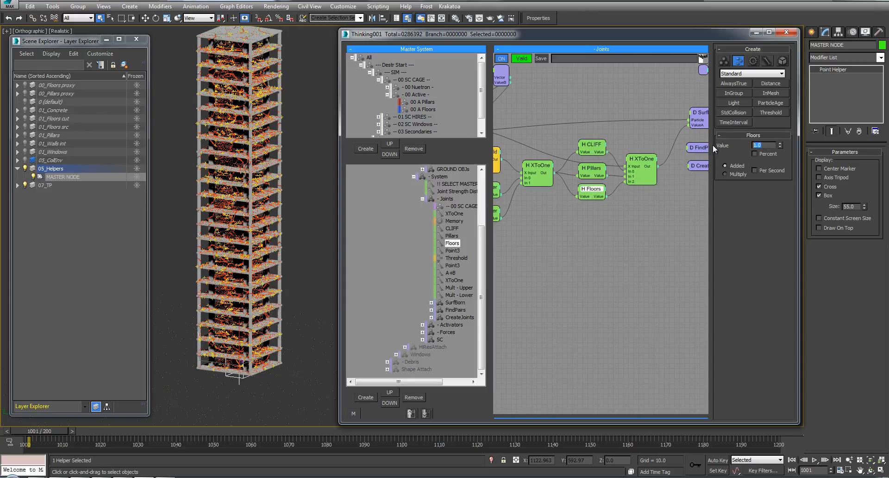
pyautogui.write('.17')
pyautogui.press('Return')
# Step: Set the Pillars operator's value to 1.0 and examine the joints on the building up close
pyautogui.click(588, 169)
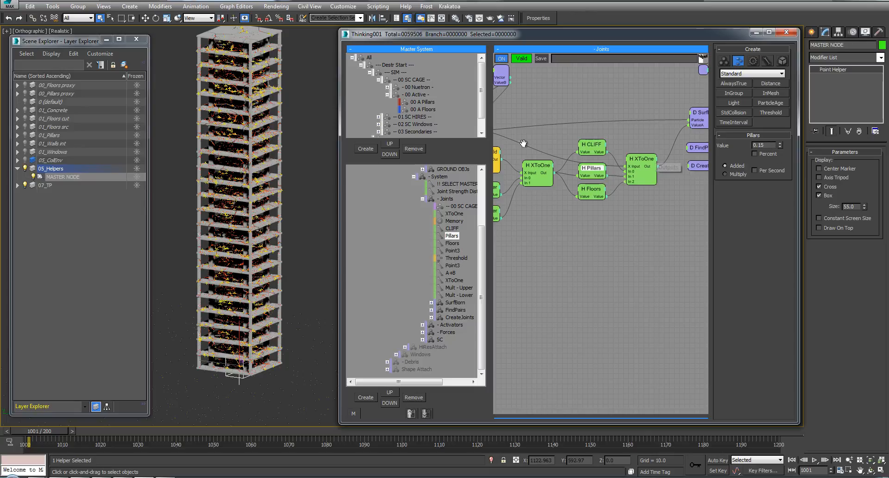
pyautogui.doubleClick(760, 145)
pyautogui.write('1')
pyautogui.press('Return')
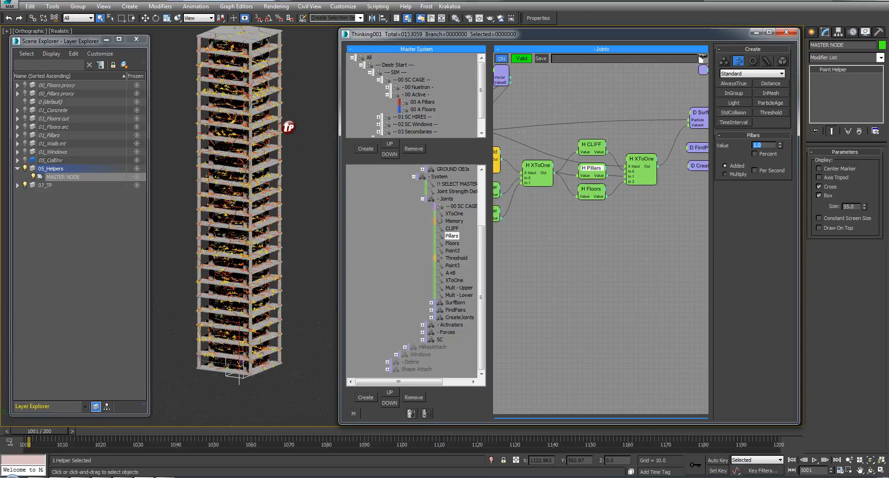
pyautogui.scroll(5, 300, 74)
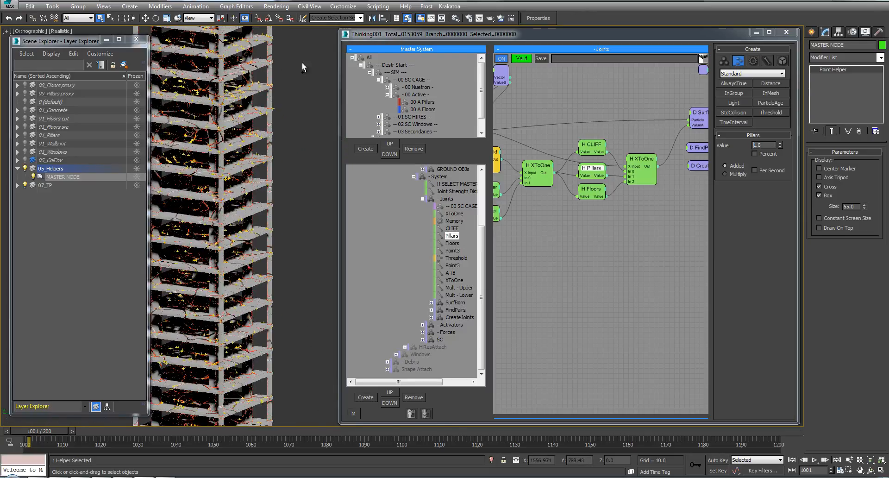
pyautogui.scroll(-5, 302, 54)
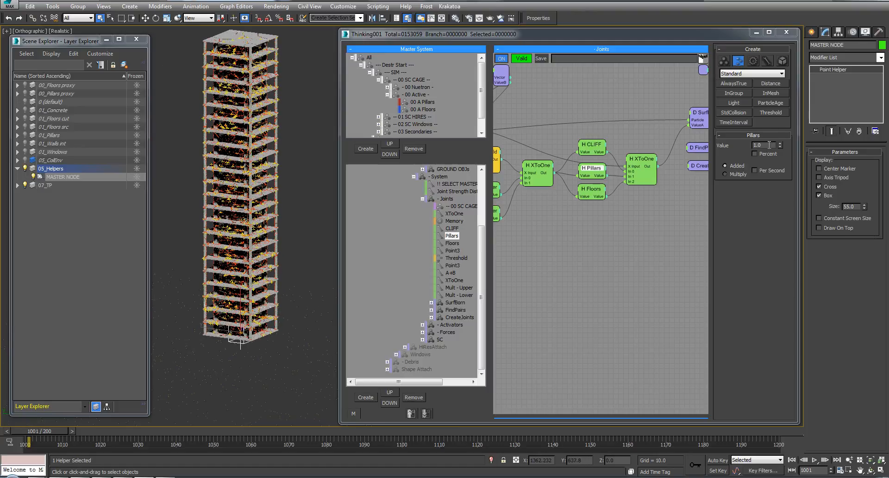
# Step: Set the Pillars operator's value to 0.2
pyautogui.click(734, 140)
pyautogui.write('0.2')
pyautogui.press('Return')
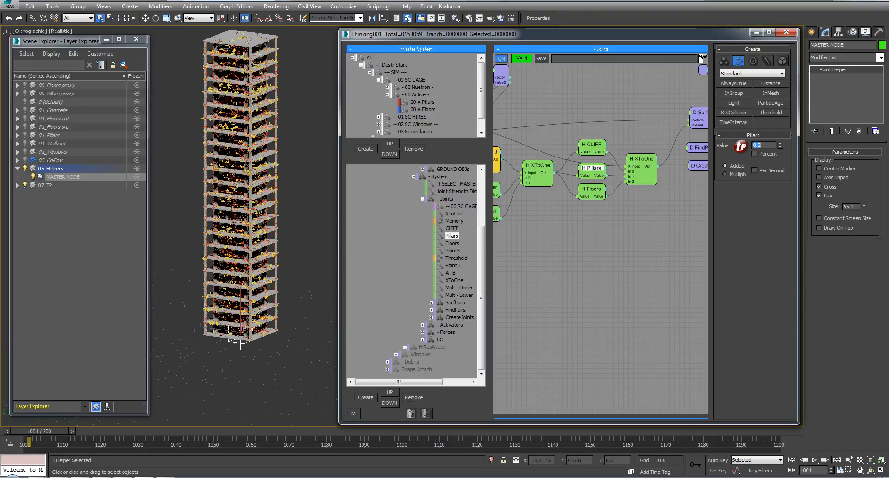
# Step: Open the CLIFF operator's settings and examine the building's joints from another angle
pyautogui.click(596, 144)
pyautogui.moveTo(605, 124); pyautogui.dragTo(614, 120, button='middle')
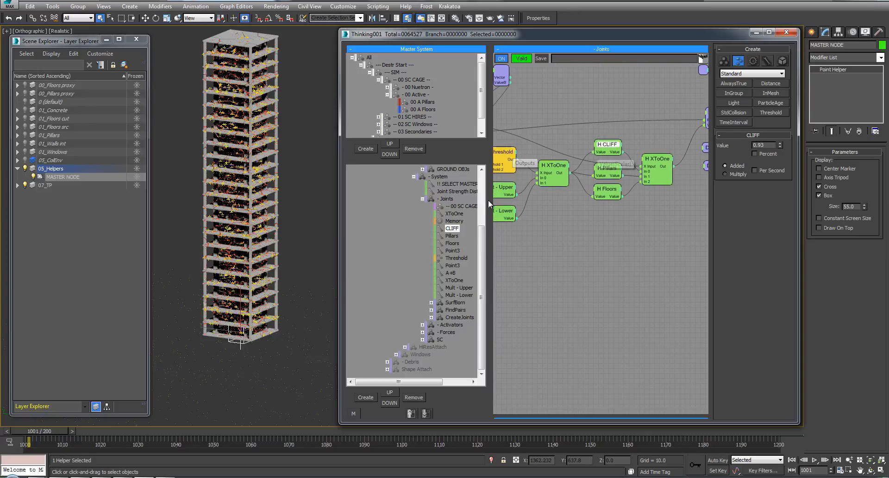
pyautogui.scroll(-4, 287, 264)
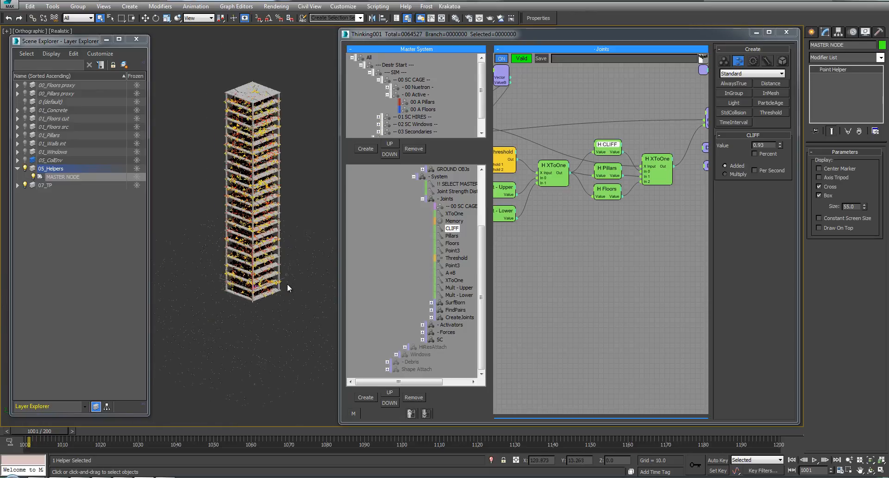
pyautogui.keyDown('alt'); pyautogui.moveTo(288, 284); pyautogui.dragTo(256, 307, button='middle'); pyautogui.keyUp('alt')
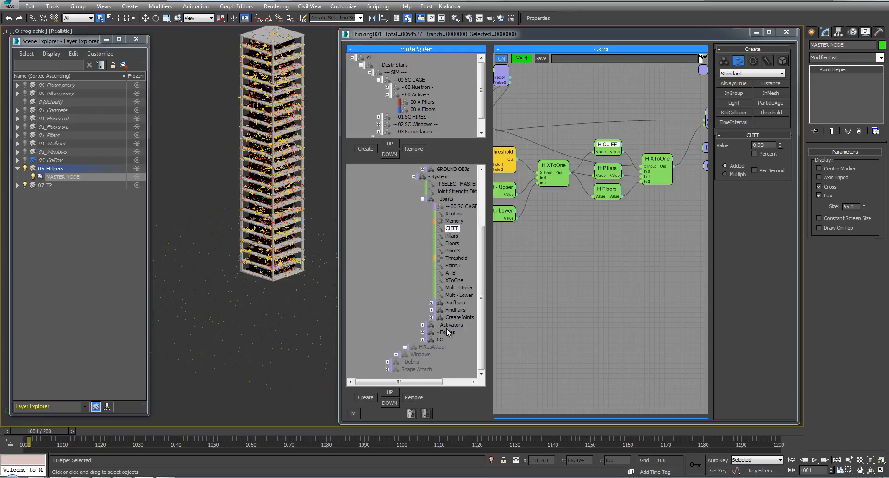
# Step: Examine the SurfBorn node network under Joints, including the settings of its Memory operator
pyautogui.click(451, 303)
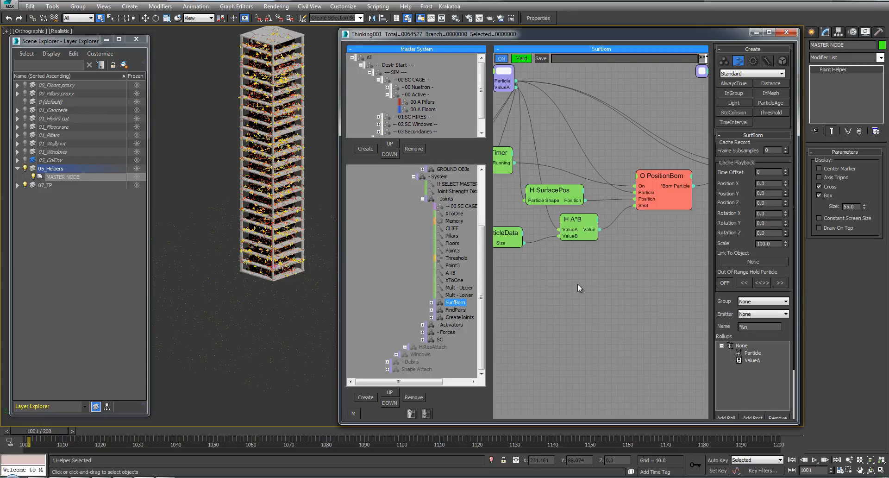
pyautogui.scroll(-5, 580, 288)
pyautogui.moveTo(604, 288); pyautogui.dragTo(605, 241, button='middle')
pyautogui.scroll(3, 607, 246)
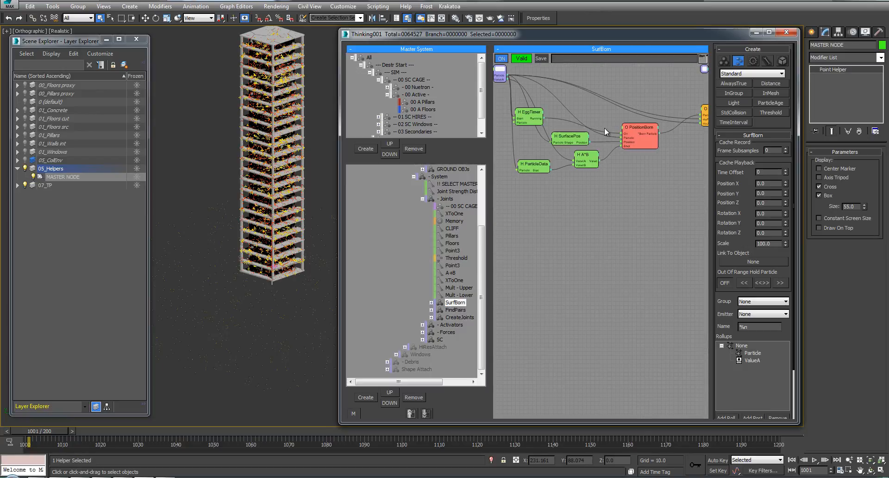
pyautogui.moveTo(630, 130); pyautogui.dragTo(616, 137, button='middle')
pyautogui.click(695, 117)
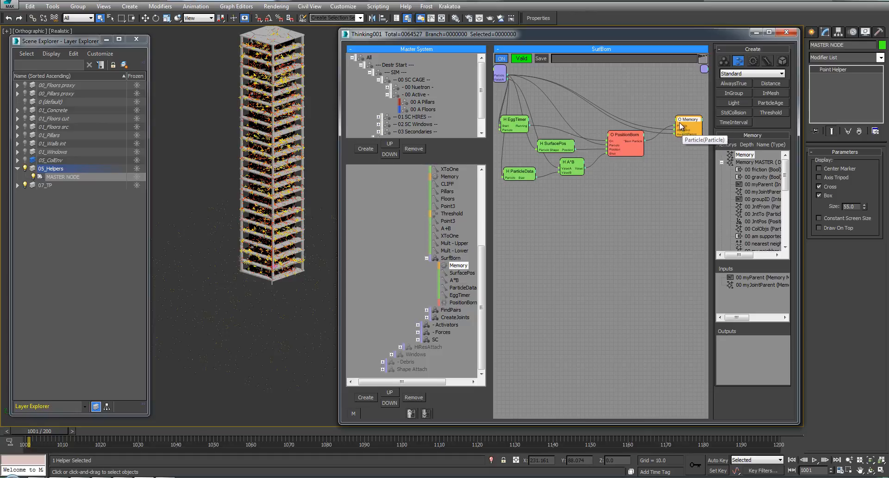
pyautogui.click(427, 258)
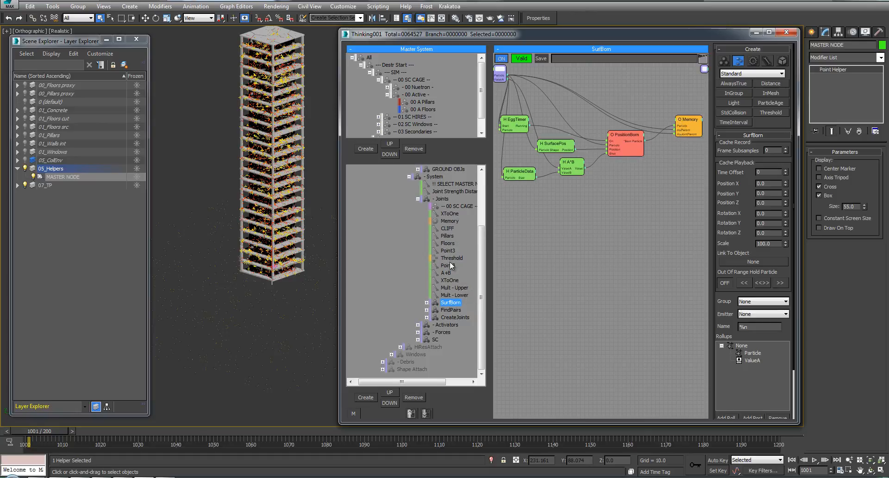
# Step: Examine the FindPairs node network from the particle search through to its GeomPoint operator and outputs
pyautogui.click(451, 309)
pyautogui.scroll(-5, 602, 269)
pyautogui.moveTo(603, 268); pyautogui.dragTo(572, 231, button='middle')
pyautogui.scroll(5, 575, 232)
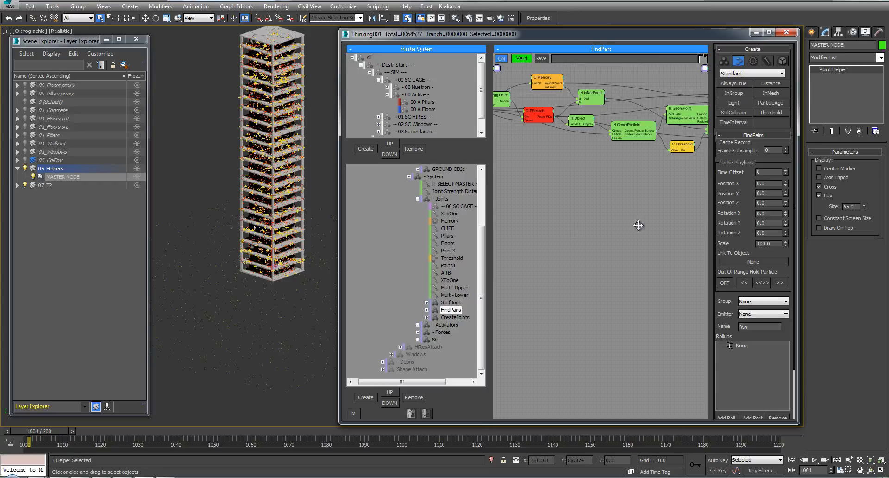
pyautogui.moveTo(640, 226); pyautogui.dragTo(533, 238, button='middle')
pyautogui.moveTo(603, 240); pyautogui.dragTo(607, 247, button='middle')
pyautogui.moveTo(580, 128)
pyautogui.mouseDown()
pyautogui.moveTo(579, 120)
pyautogui.moveTo(586, 128)
pyautogui.mouseUp()
pyautogui.doubleClick(579, 119)
pyautogui.doubleClick(586, 128)
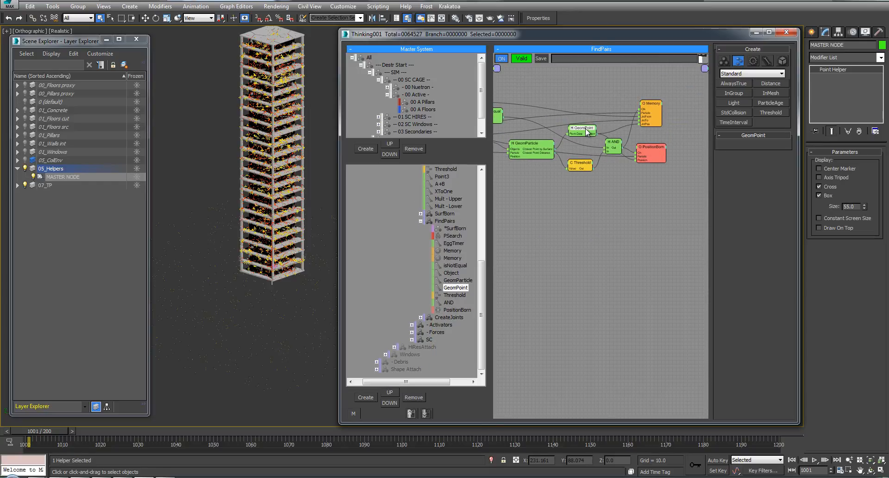
pyautogui.click(420, 221)
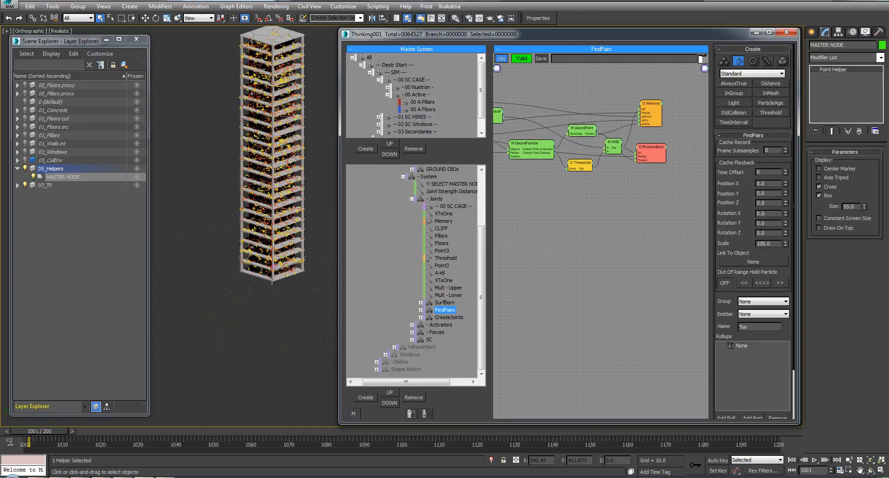
# Step: Examine the CreateJoints node network from its Memory input through SCJoint to the output Memory operator
pyautogui.click(449, 317)
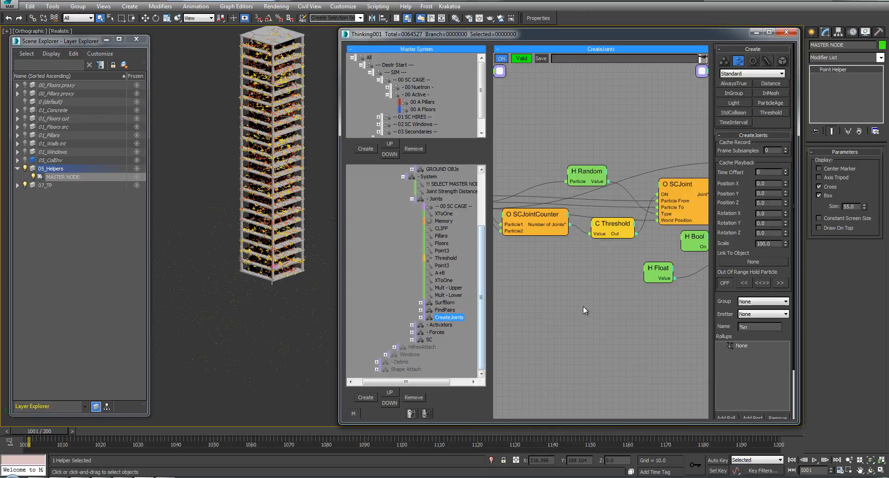
pyautogui.moveTo(586, 312); pyautogui.dragTo(593, 255, button='middle')
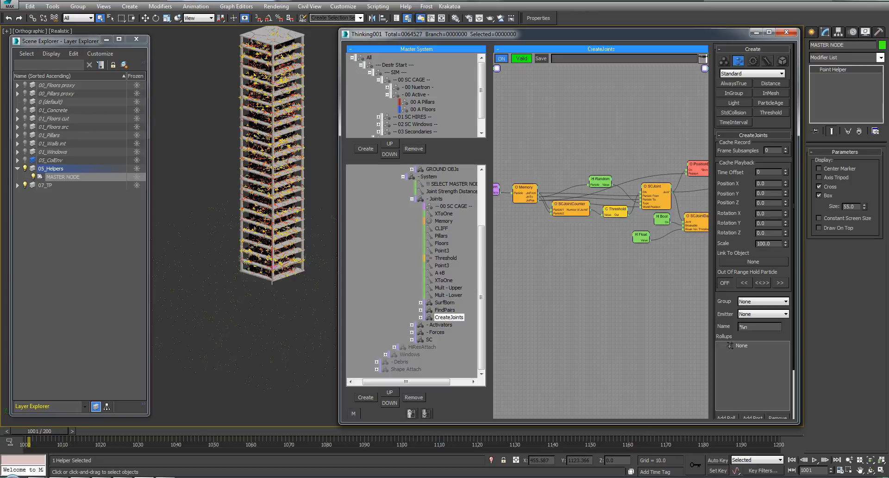
pyautogui.moveTo(635, 146); pyautogui.dragTo(555, 101, button='middle')
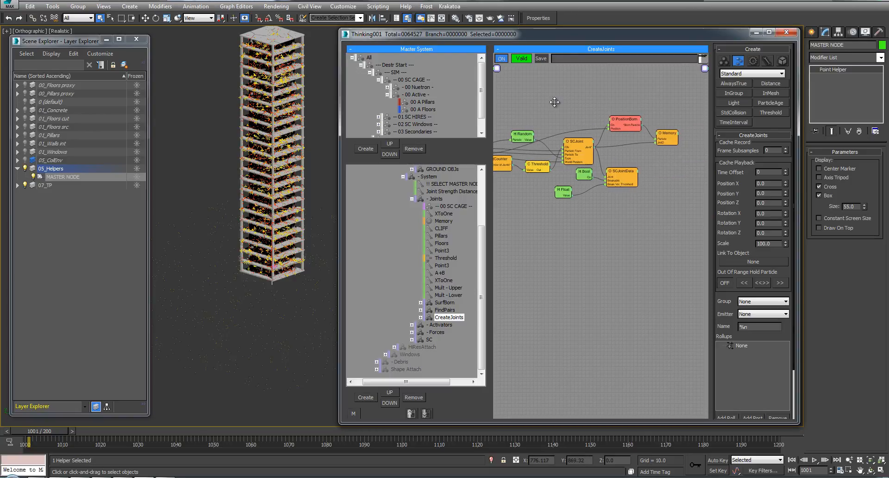
pyautogui.moveTo(626, 146); pyautogui.dragTo(585, 129, button='middle')
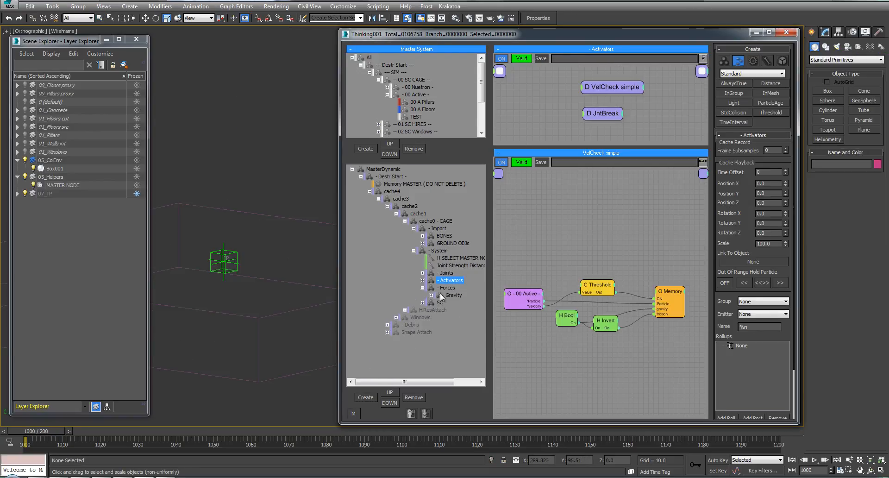
# Step: Review the Gravity and SC dynamic sets in the System branch, and collapse the Forces branch
pyautogui.click(441, 295)
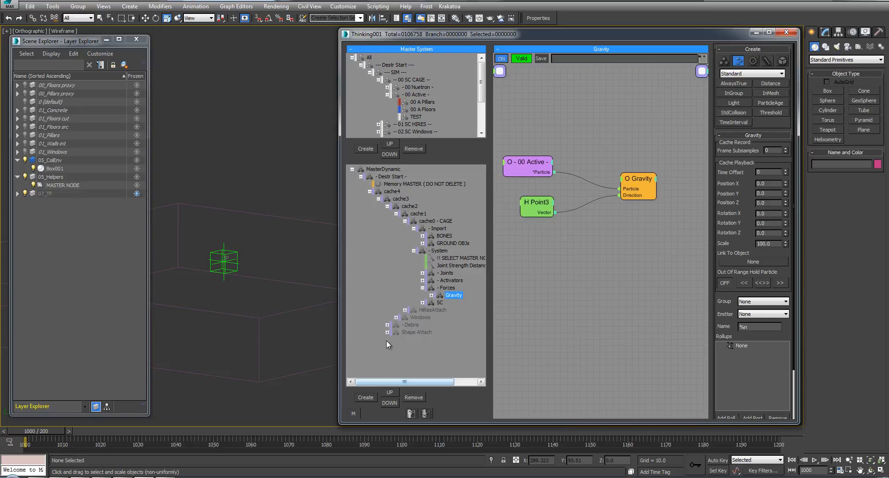
pyautogui.click(439, 303)
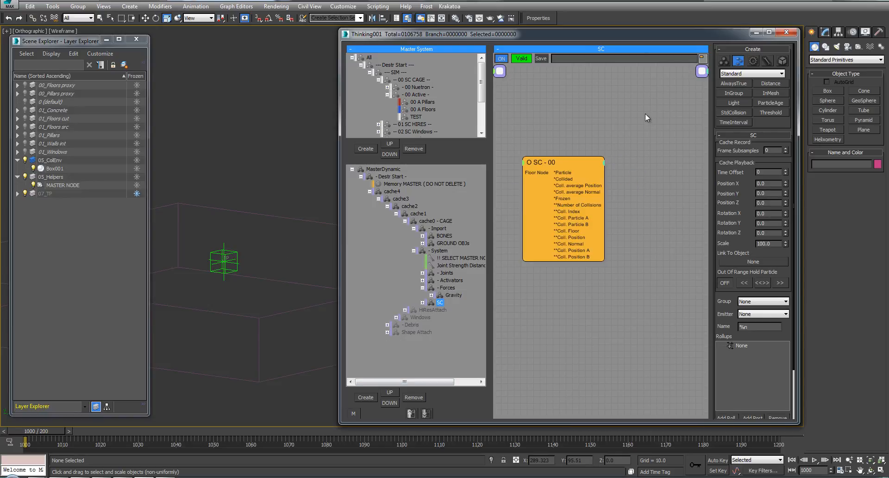
pyautogui.click(422, 287)
pyautogui.click(414, 251)
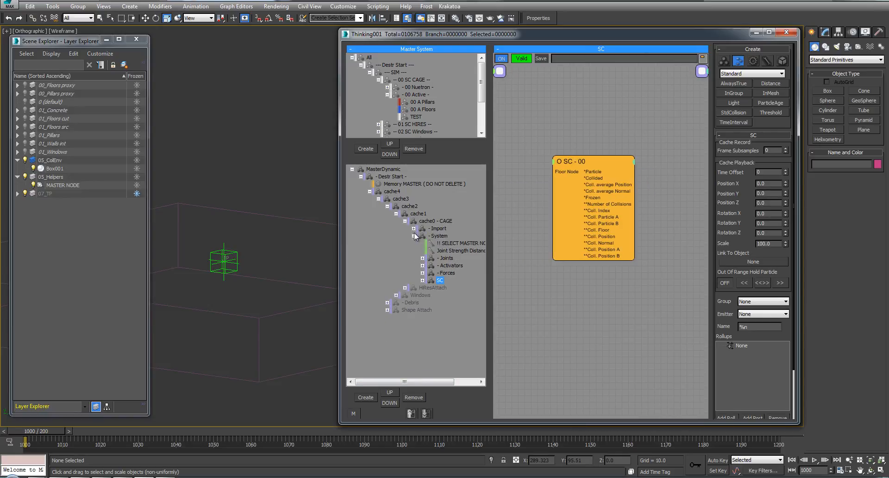
pyautogui.click(422, 235)
# Step: Bring up the cache recording options for the cache0 - CAGE set and collapse its branch
pyautogui.rightClick(414, 222)
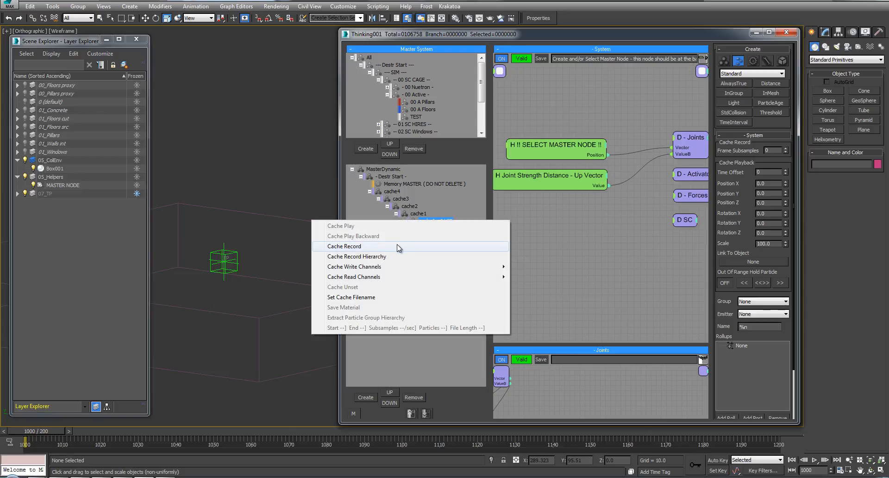
pyautogui.click(398, 246)
pyautogui.click(405, 221)
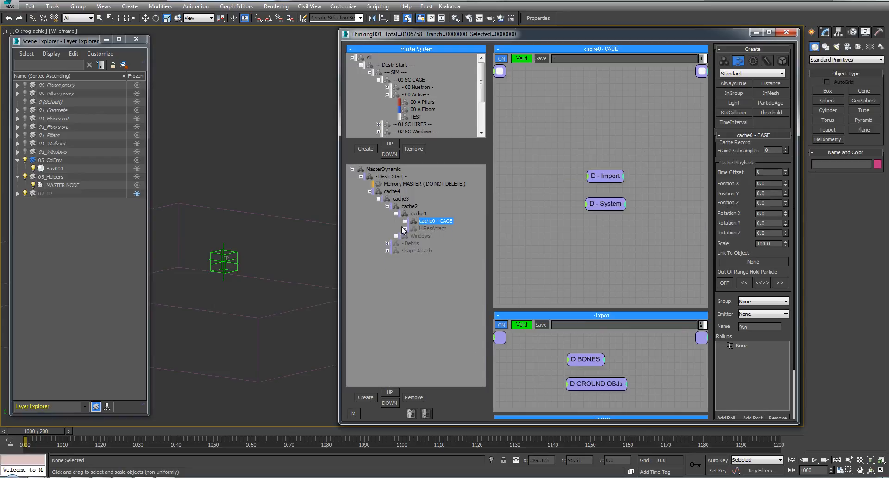
# Step: Enable and expand the HiResAttach set, and examine its Velocity and Spin break threshold network
pyautogui.press('q')
pyautogui.keyDown('alt'); pyautogui.moveTo(240, 181); pyautogui.dragTo(290, 172, button='middle'); pyautogui.keyUp('alt')
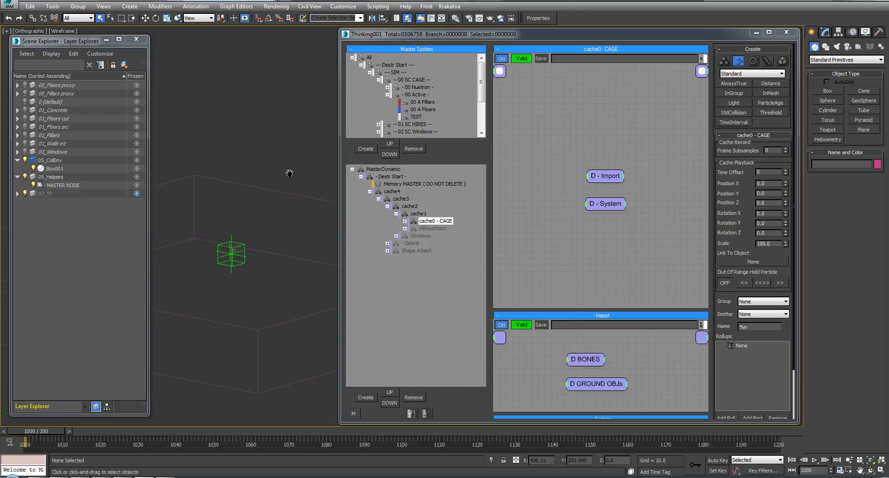
pyautogui.scroll(-3, 293, 177)
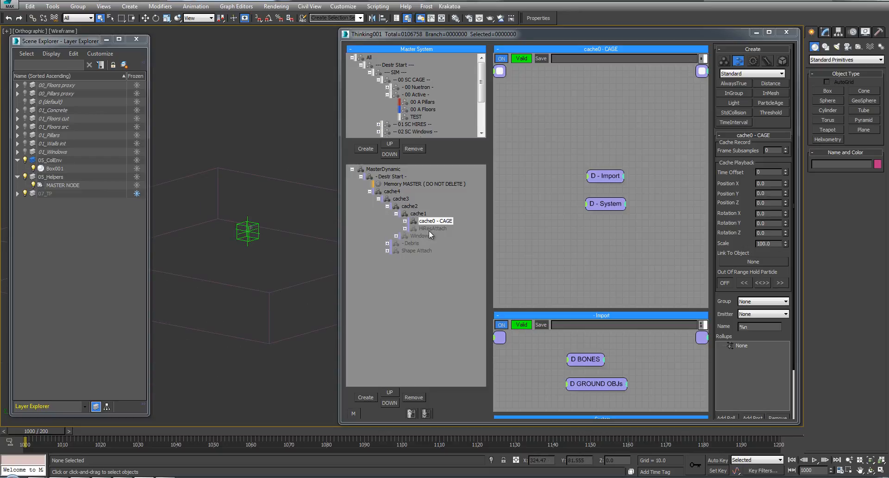
pyautogui.click(414, 228)
pyautogui.click(405, 229)
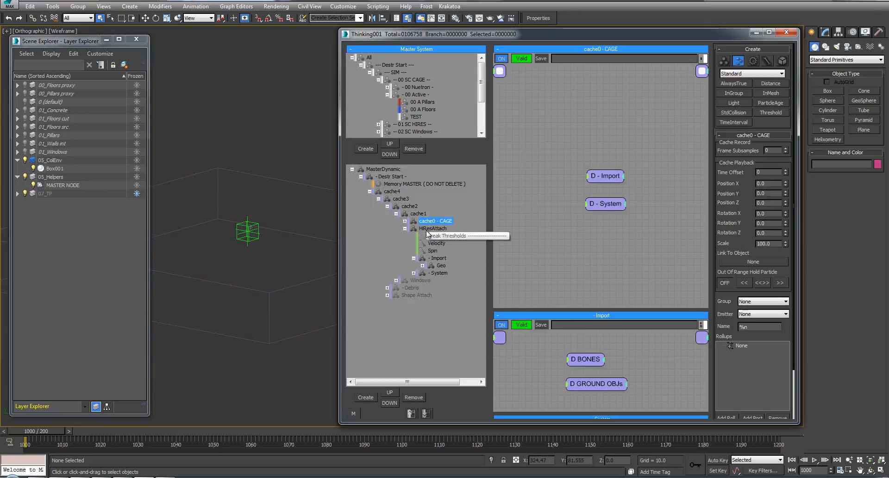
pyautogui.click(431, 229)
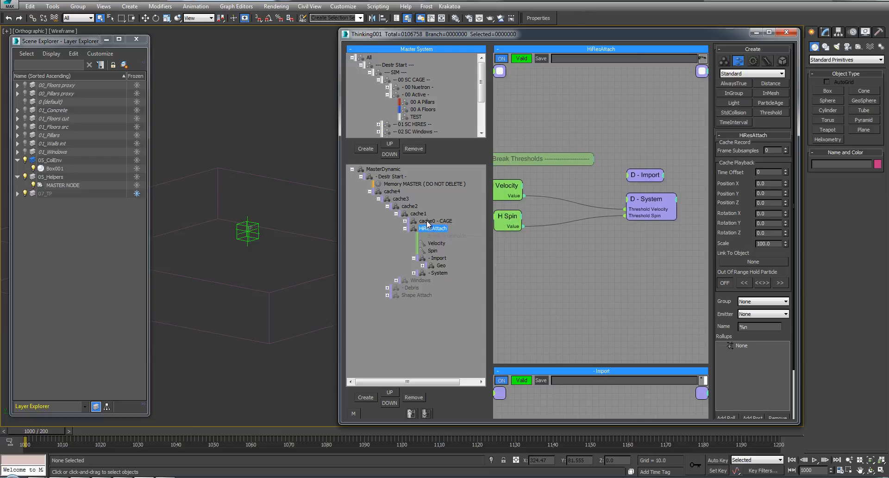
pyautogui.keyDown('alt'); pyautogui.moveTo(294, 219); pyautogui.dragTo(282, 220, button='middle'); pyautogui.keyUp('alt')
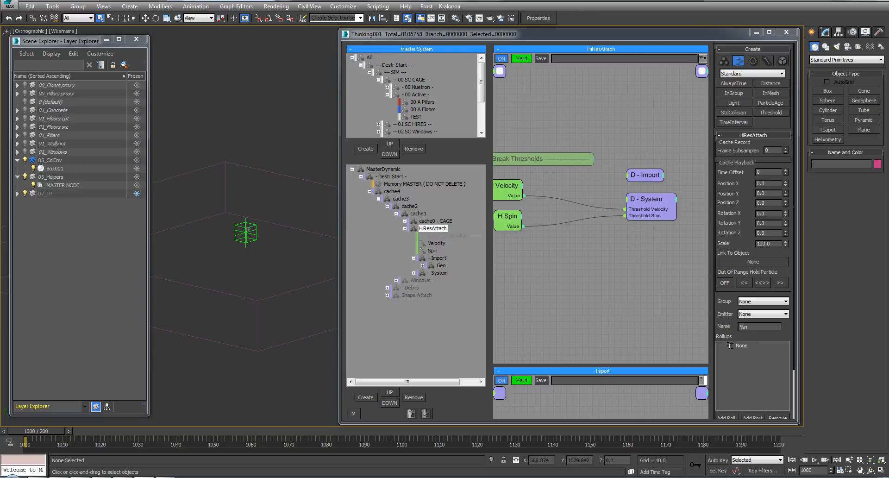
# Step: Close the Thinking Particles editor and switch the viewport to perspective with the whole collision box in view
pyautogui.click(786, 32)
pyautogui.keyDown('alt'); pyautogui.moveTo(404, 151); pyautogui.dragTo(519, 149, button='middle'); pyautogui.keyUp('alt')
pyautogui.press('p')
pyautogui.scroll(-3, 450, 166)
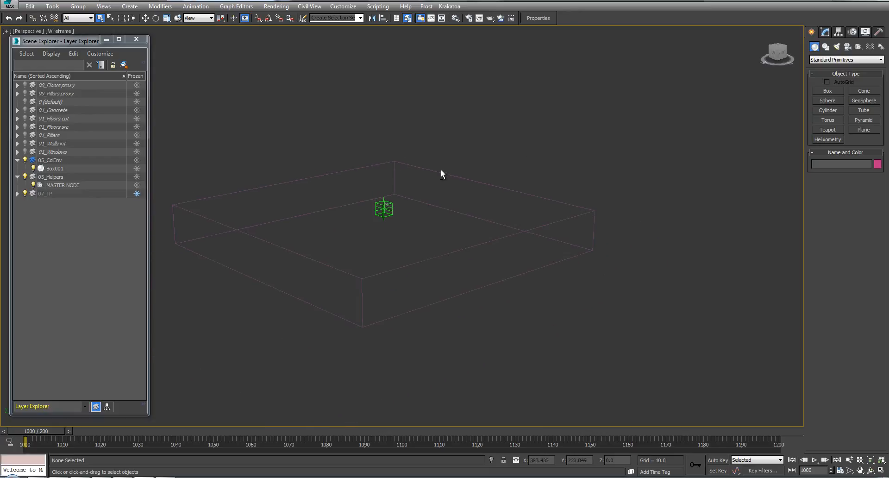
pyautogui.keyDown('alt'); pyautogui.moveTo(440, 169); pyautogui.dragTo(443, 170, button='middle'); pyautogui.keyUp('alt')
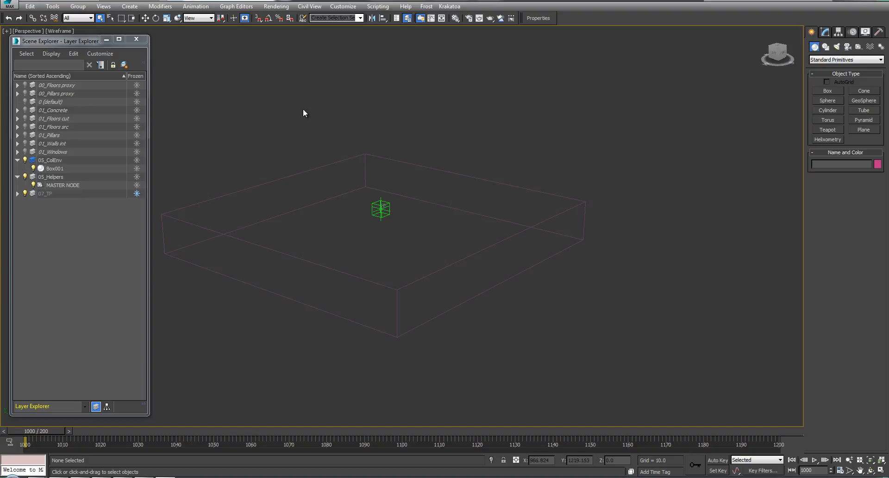
# Step: Assign a Rotation List controller to the rotation track of the collision box Box001
pyautogui.click(296, 209)
pyautogui.click(853, 31)
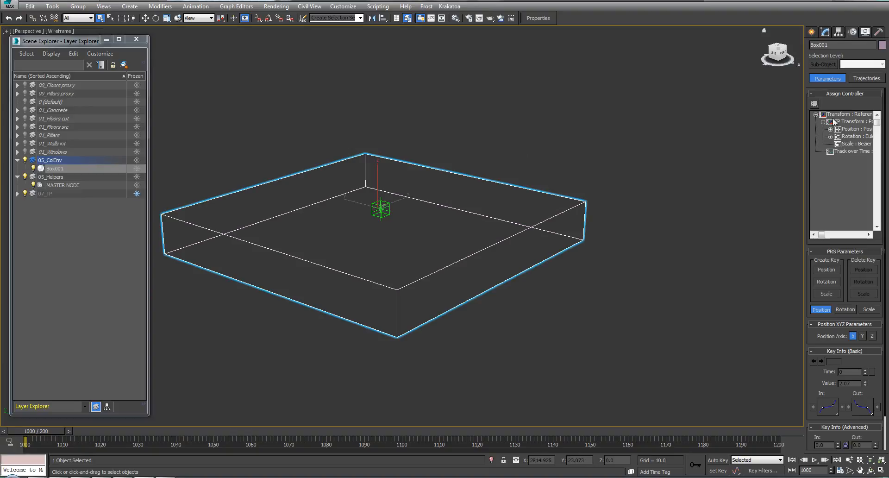
pyautogui.click(852, 137)
pyautogui.click(815, 103)
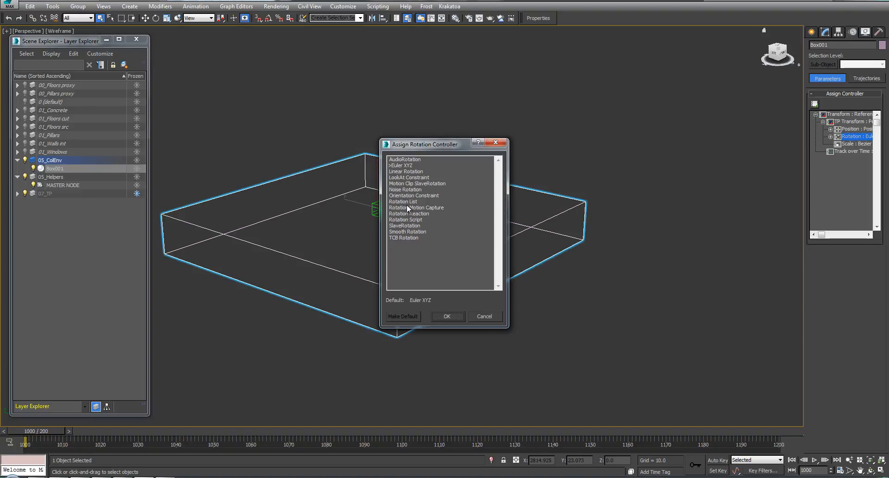
pyautogui.click(408, 208)
pyautogui.doubleClick(406, 201)
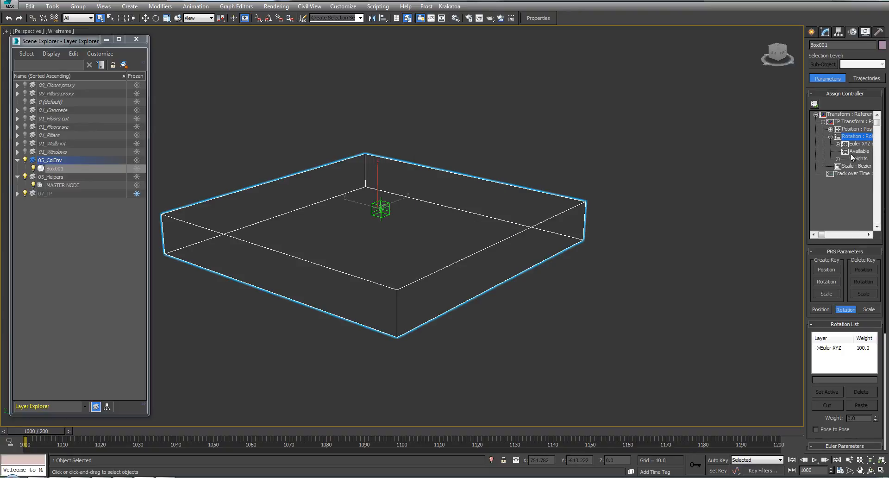
# Step: Add a Noise Rotation controller in the available slot of Box001's rotation list
pyautogui.click(856, 152)
pyautogui.click(815, 103)
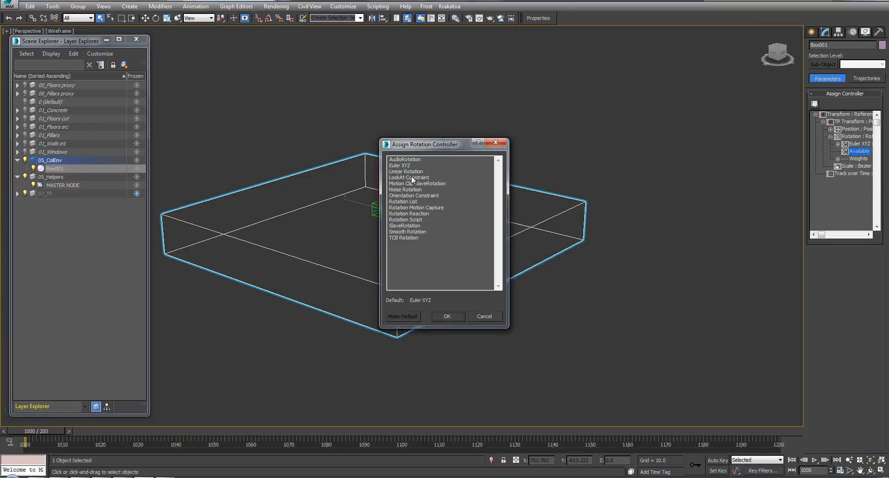
pyautogui.doubleClick(400, 190)
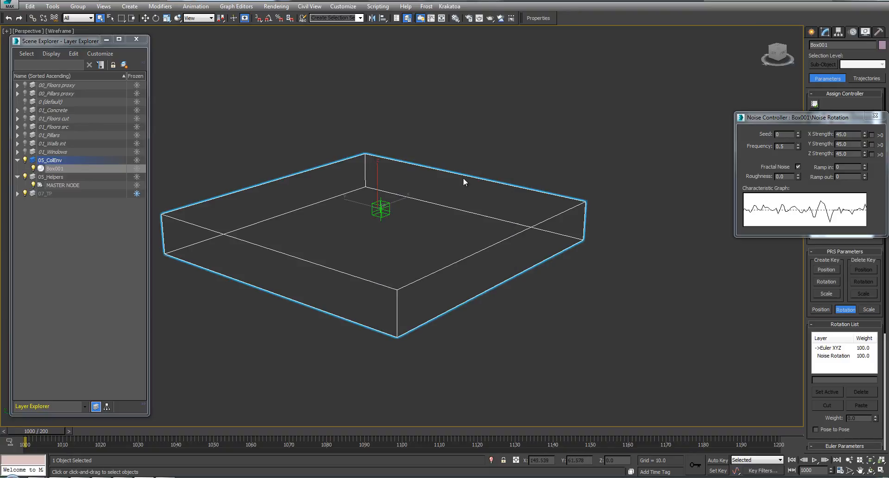
# Step: Set the rotation noise to seed 183 and frequency 0.016, and play back the box's motion
pyautogui.moveTo(768, 120); pyautogui.dragTo(655, 78)
pyautogui.moveTo(656, 110); pyautogui.dragTo(677, 50)
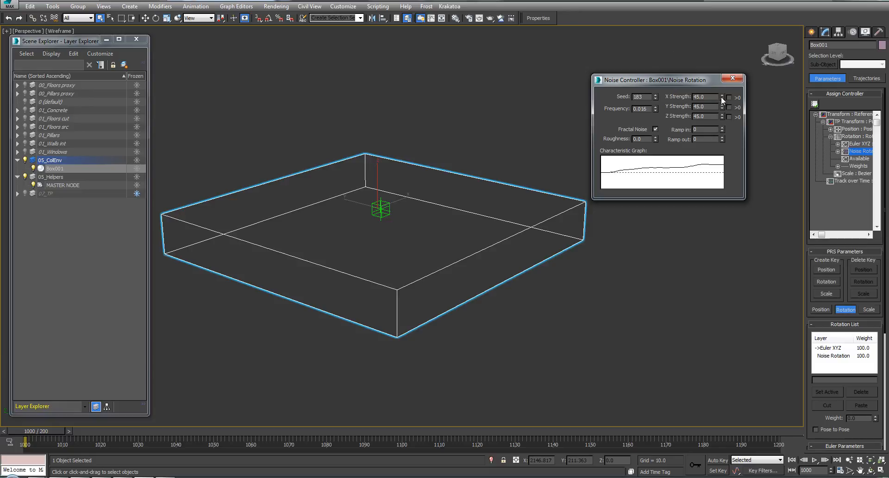
pyautogui.press('/')
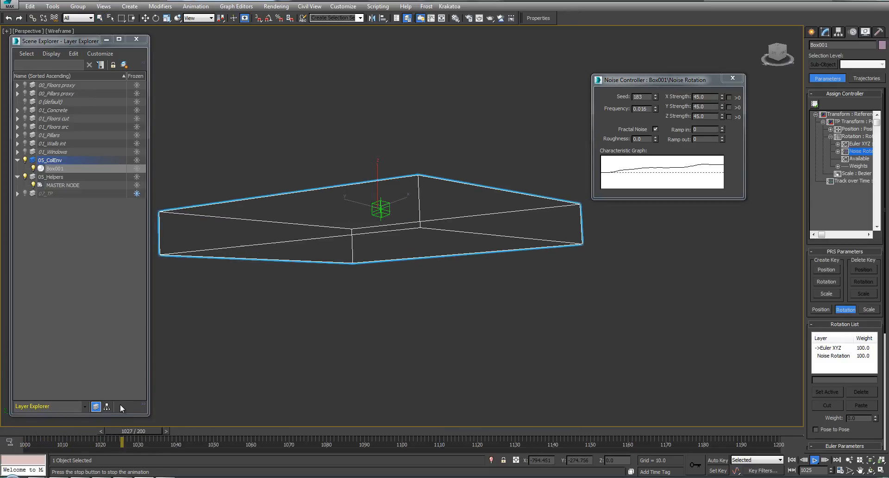
pyautogui.moveTo(56, 432); pyautogui.dragTo(28, 430)
# Step: Set the noise seed to 320 and turn off Fractal Noise, previewing the motion and returning to the first frame
pyautogui.moveTo(655, 99); pyautogui.dragTo(636, 216)
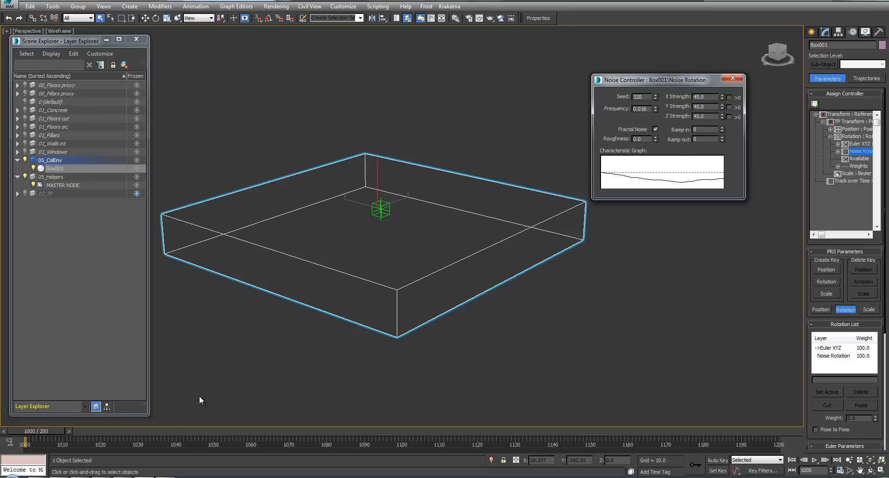
pyautogui.moveTo(54, 430)
pyautogui.mouseDown()
pyautogui.moveTo(121, 431)
pyautogui.moveTo(42, 431)
pyautogui.mouseUp()
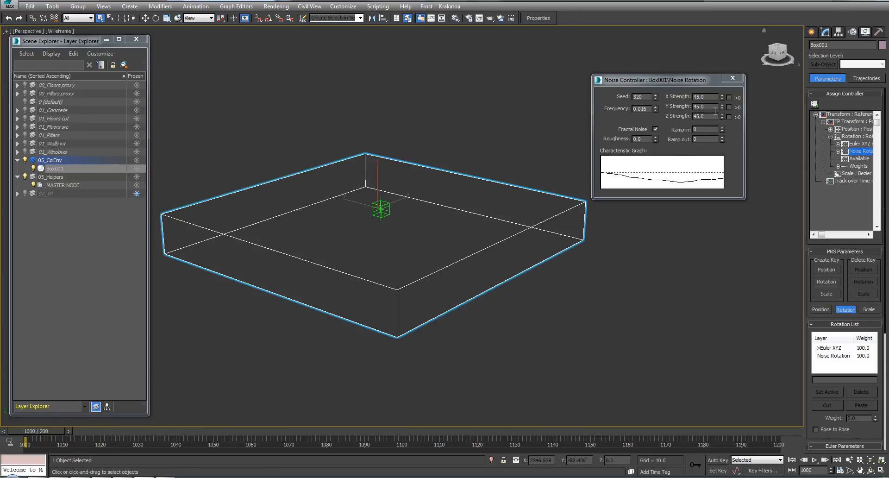
pyautogui.click(655, 130)
pyautogui.press('/')
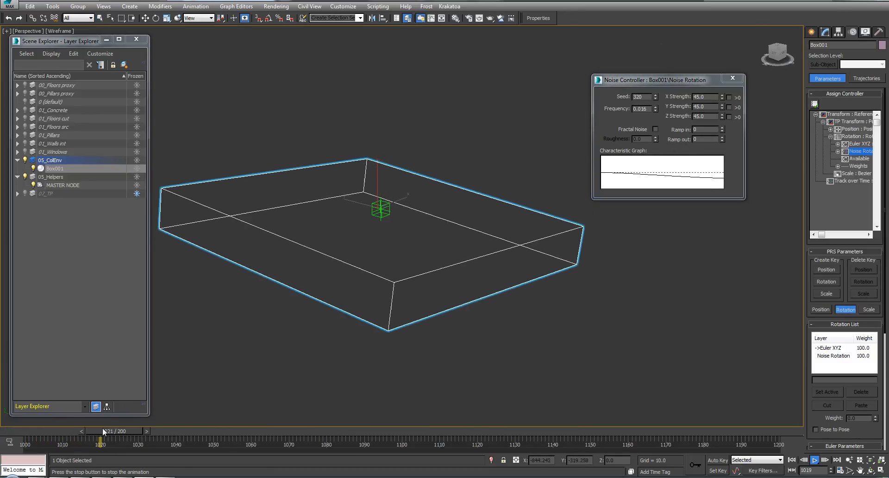
pyautogui.press('/')
pyautogui.press('Home')
# Step: Set the noise X, Y and Z strengths to 15 and play back the box's motion
pyautogui.moveTo(707, 97); pyautogui.dragTo(675, 94)
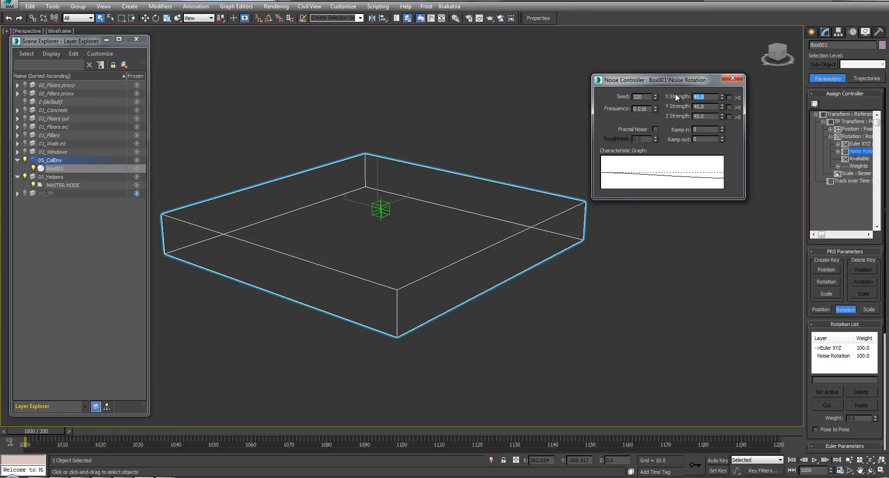
pyautogui.press('Return')
pyautogui.press('/')
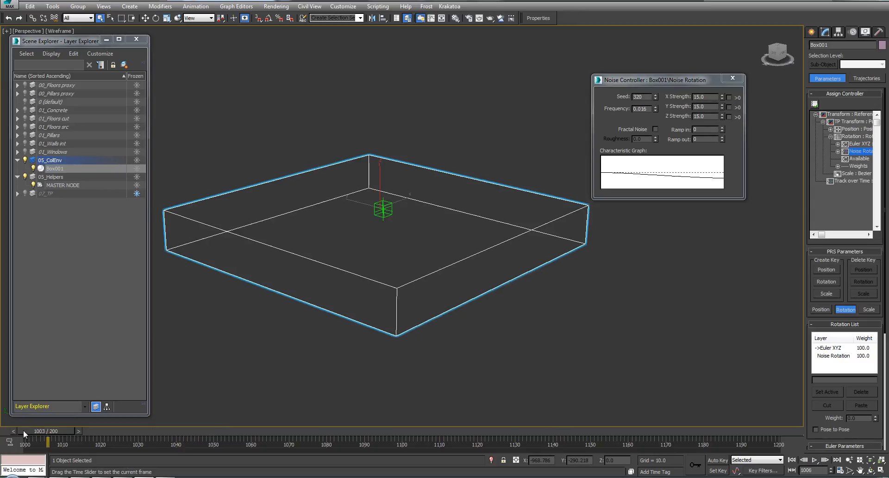
# Step: Return to frame 1000, turn on Auto Key, and set the rotation noise X, Y and Z strengths to 0
pyautogui.press('/')
pyautogui.press('Home')
pyautogui.press('n')
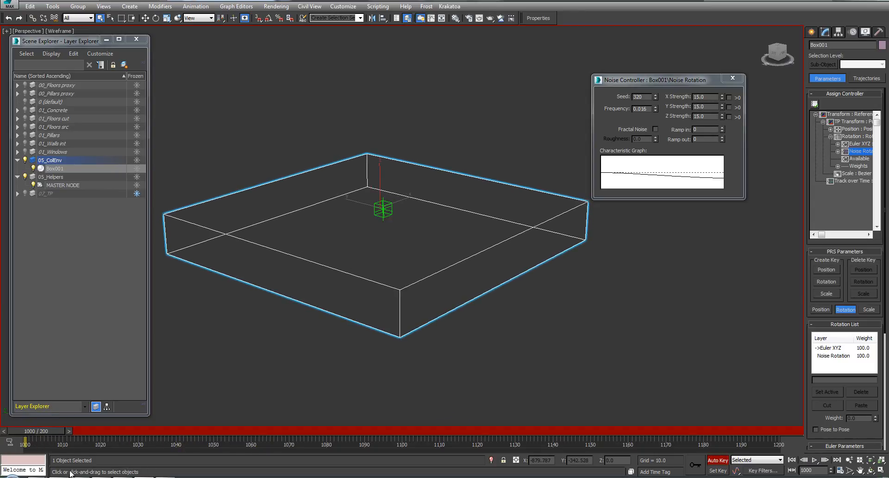
pyautogui.rightClick(722, 97)
pyautogui.rightClick(723, 116)
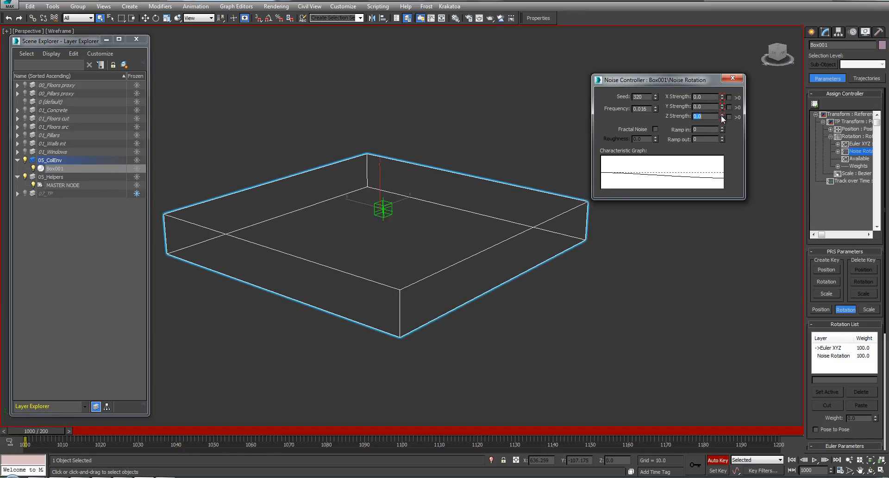
# Step: Key the rotation noise X, Y and Z strengths at 15 on frame 1009 and turn off Auto Key
pyautogui.click(57, 439)
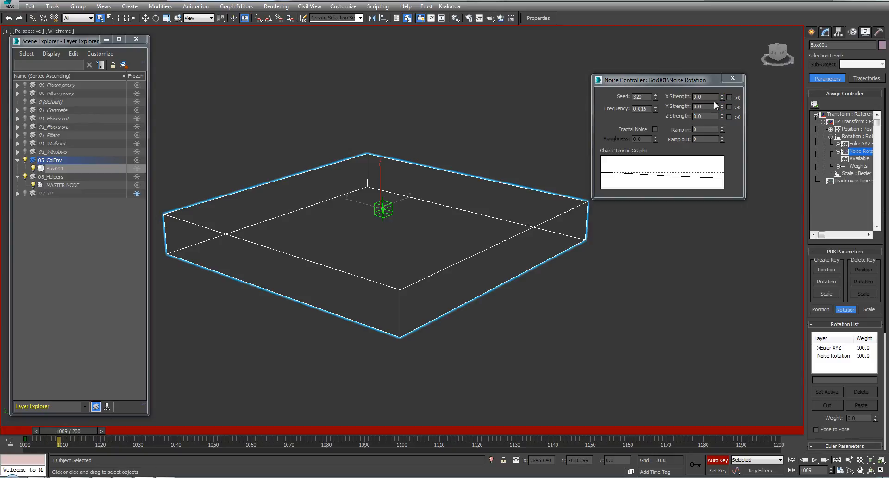
pyautogui.moveTo(712, 97); pyautogui.dragTo(666, 95)
pyautogui.write('15')
pyautogui.press('Tab')
pyautogui.write('15')
pyautogui.press('Tab')
pyautogui.write('15')
pyautogui.press('Return')
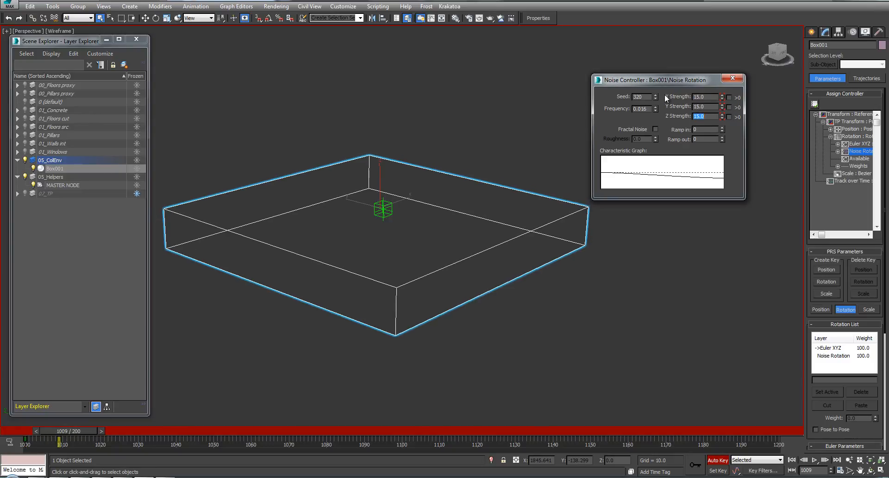
pyautogui.press('n')
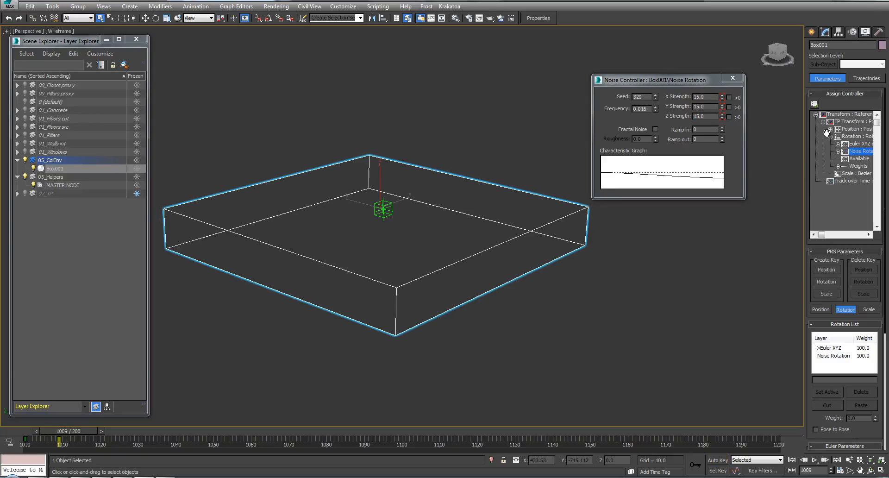
# Step: Assign a Position List controller to Box001's position and add Noise Position in its available slot
pyautogui.doubleClick(846, 130)
pyautogui.click(815, 105)
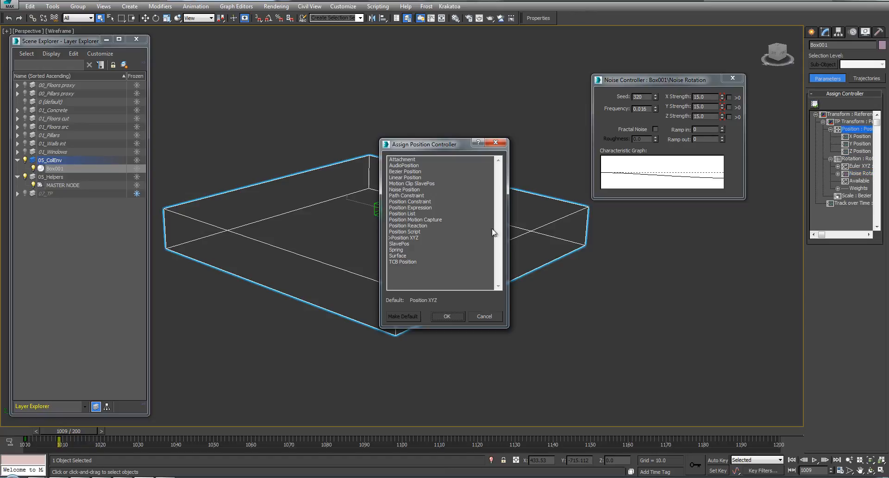
pyautogui.doubleClick(402, 214)
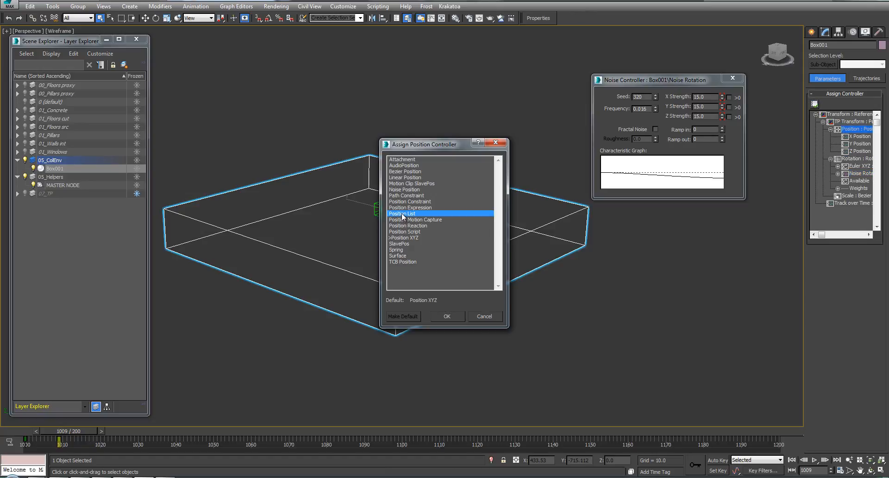
pyautogui.click(830, 130)
pyautogui.click(860, 166)
pyautogui.click(816, 105)
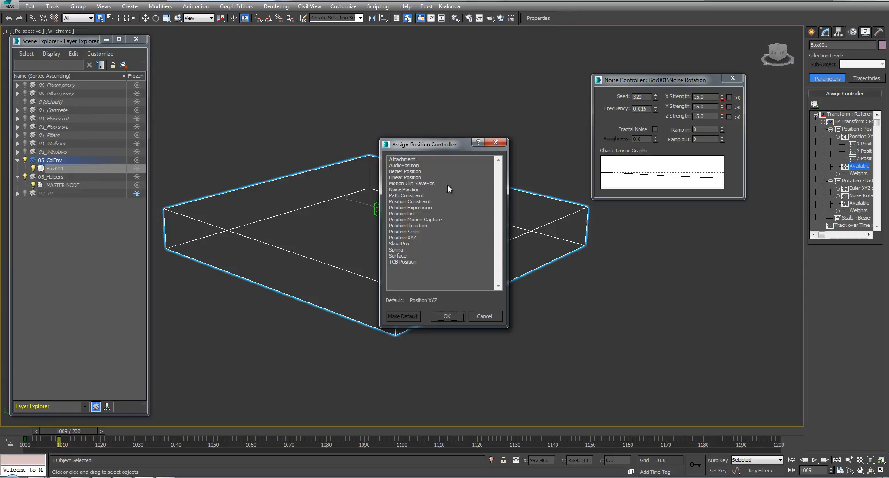
pyautogui.doubleClick(404, 189)
# Step: Set the position noise to seed 213 and frequency 0.006, with X, Y and Z strengths of 8
pyautogui.moveTo(798, 121); pyautogui.dragTo(680, 111)
pyautogui.rightClick(681, 219)
pyautogui.moveTo(732, 211); pyautogui.dragTo(680, 210)
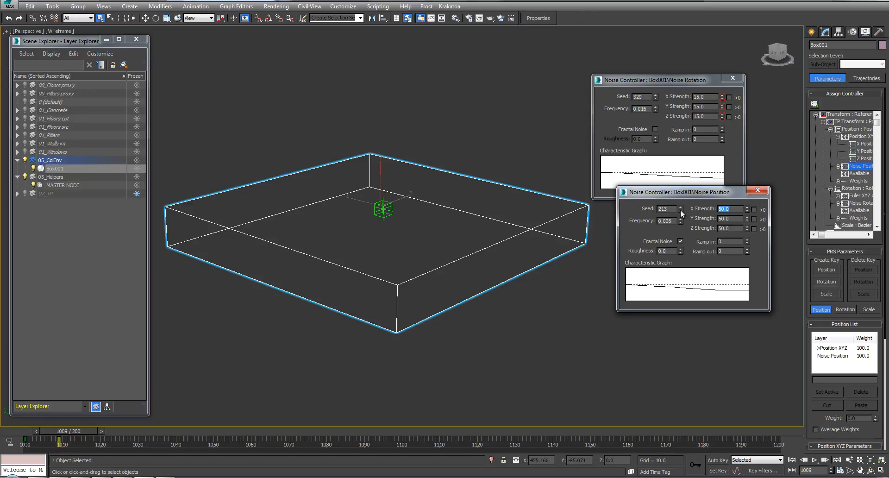
pyautogui.write('8')
pyautogui.press('Tab')
pyautogui.write('8')
pyautogui.press('Tab')
pyautogui.write('8')
pyautogui.press('Return')
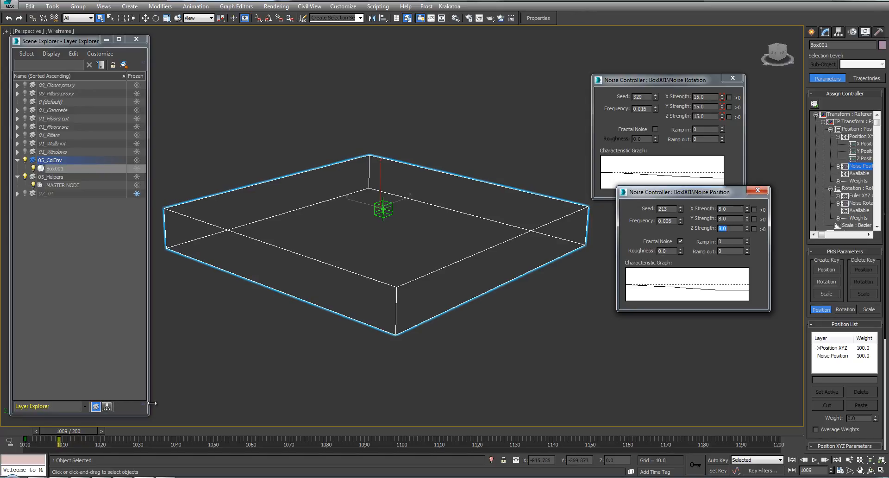
# Step: Key the position noise strengths at 9 on frame 1009 and 0 on frame 1000, preview the motion, and close both noise controller dialogs
pyautogui.press('n')
pyautogui.click(748, 207)
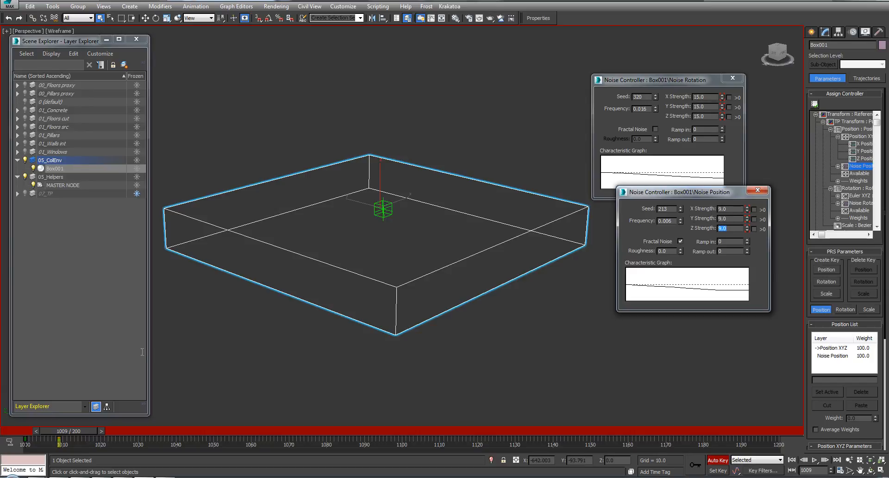
pyautogui.moveTo(55, 432); pyautogui.dragTo(19, 433)
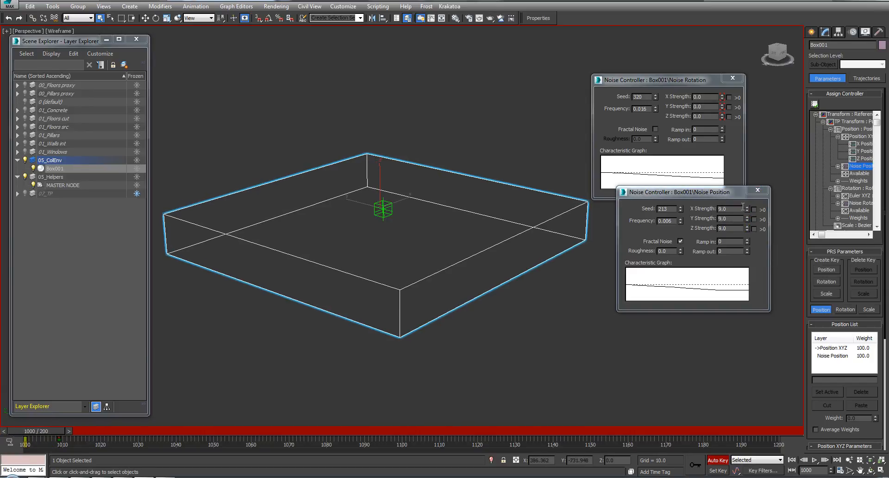
pyautogui.rightClick(748, 220)
pyautogui.rightClick(748, 230)
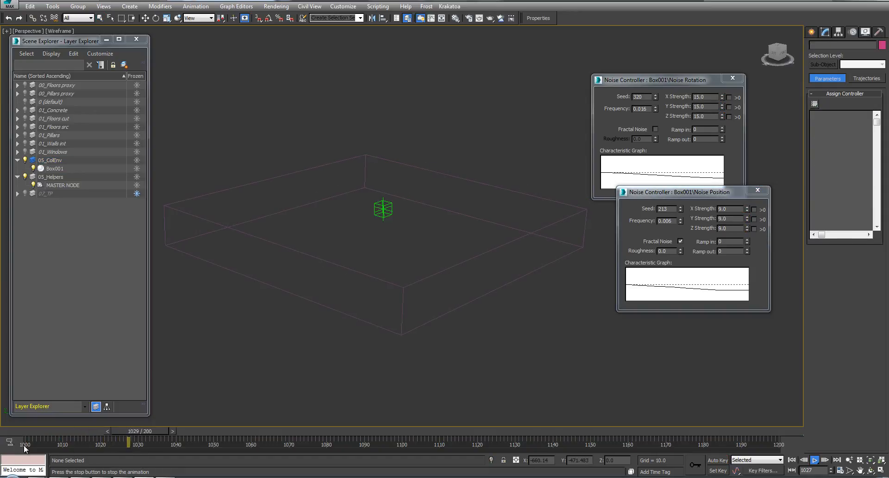
pyautogui.click(21, 432)
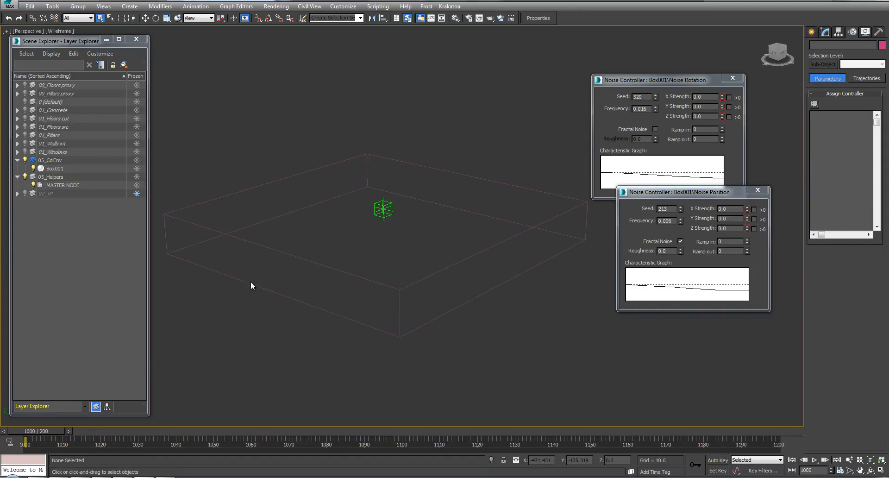
pyautogui.click(733, 79)
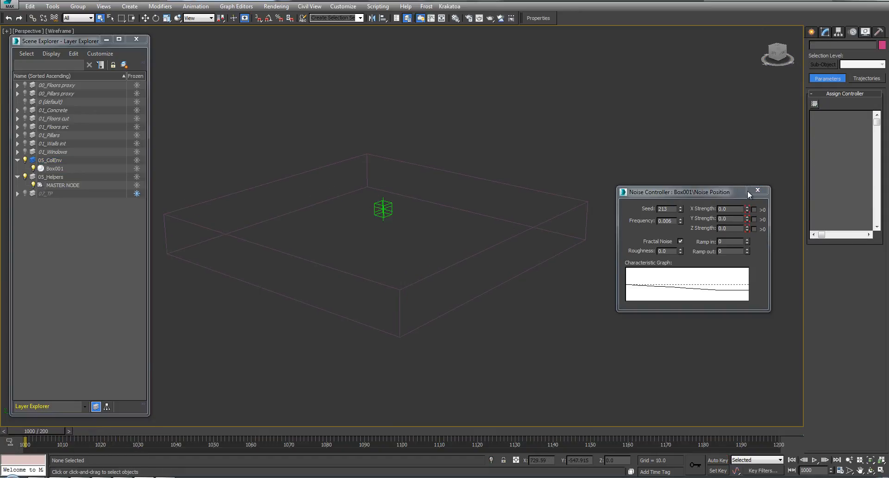
pyautogui.click(757, 190)
# Step: In the cage import's GROUND OBJs network, set the 00 N Ground node to track Object To Particle for Box001
pyautogui.click(539, 20)
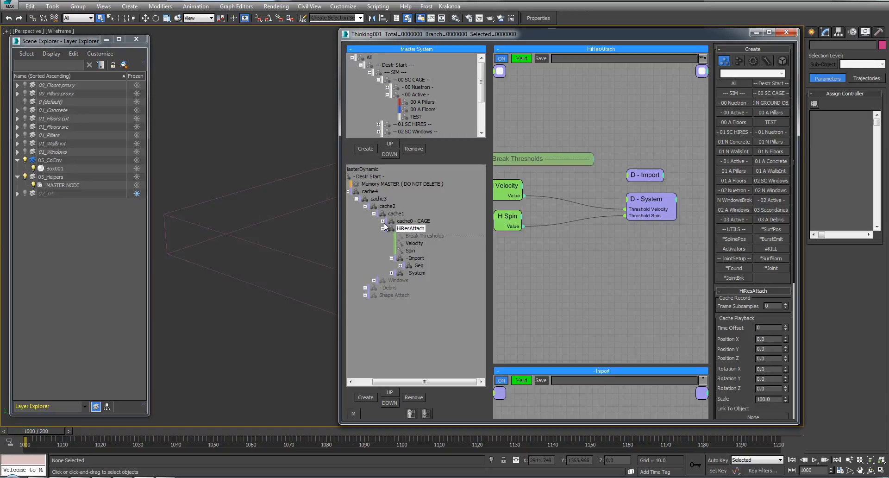
pyautogui.click(383, 221)
pyautogui.click(391, 229)
pyautogui.click(423, 245)
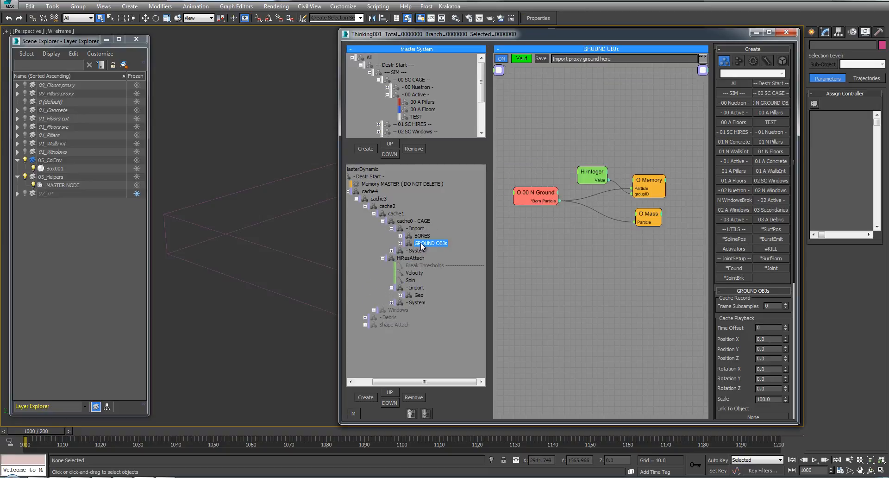
pyautogui.click(533, 193)
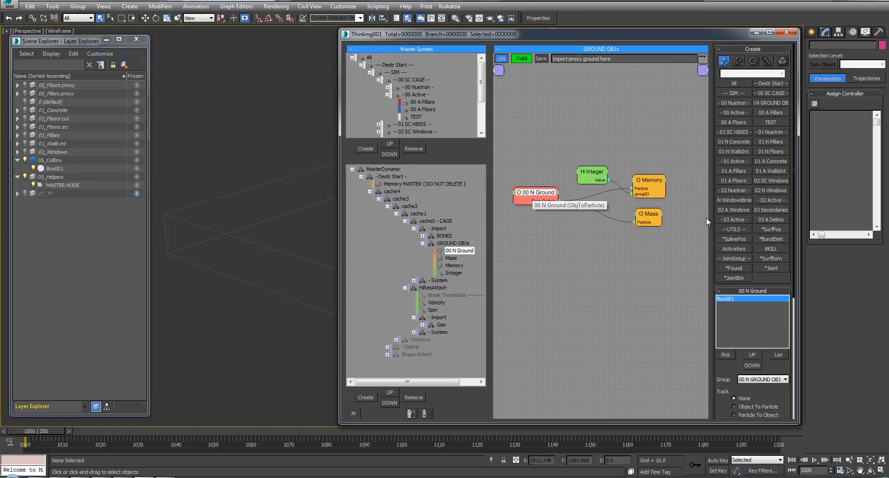
pyautogui.click(739, 59)
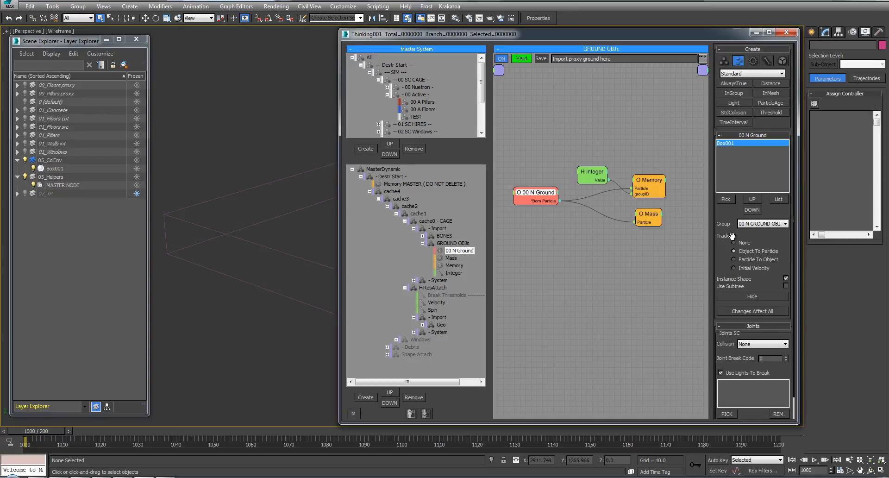
pyautogui.click(792, 32)
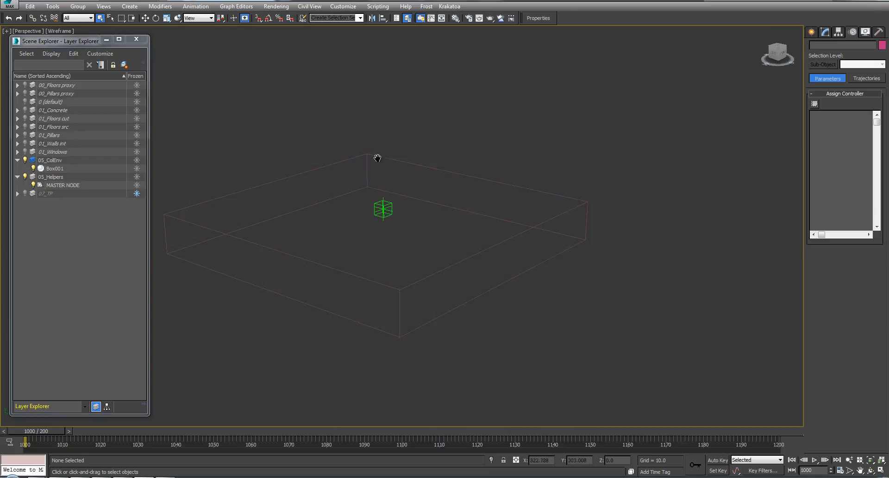
# Step: Unhide the 07_TP layer, then disable HiResAttach and expand the System group under cache0 - CAGE in the Thinking Particles tree
pyautogui.moveTo(377, 155); pyautogui.dragTo(358, 145, button='middle')
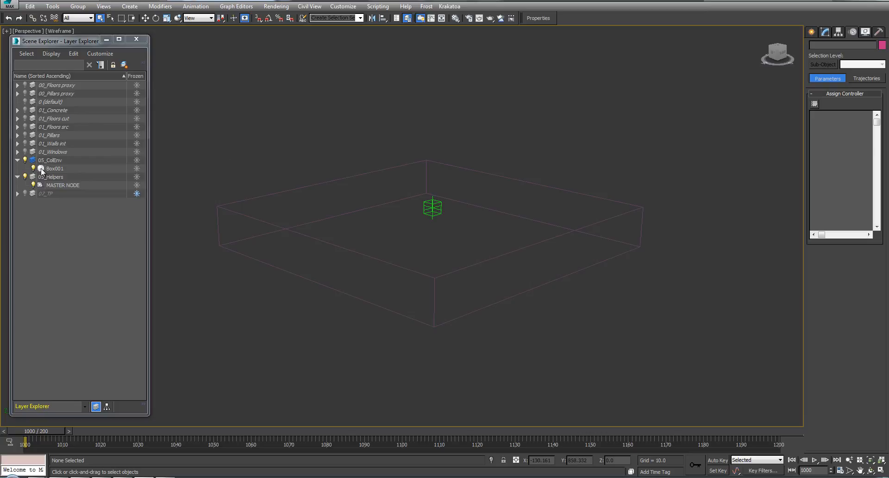
pyautogui.click(24, 194)
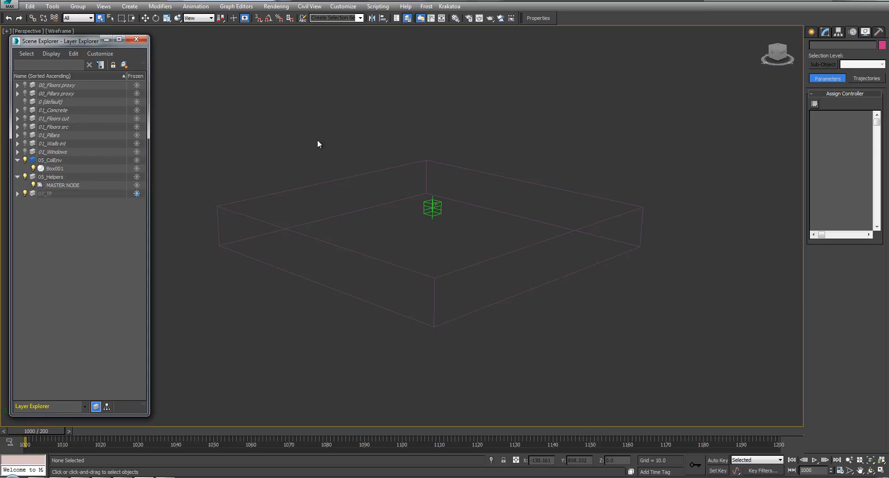
pyautogui.click(538, 18)
pyautogui.click(400, 243)
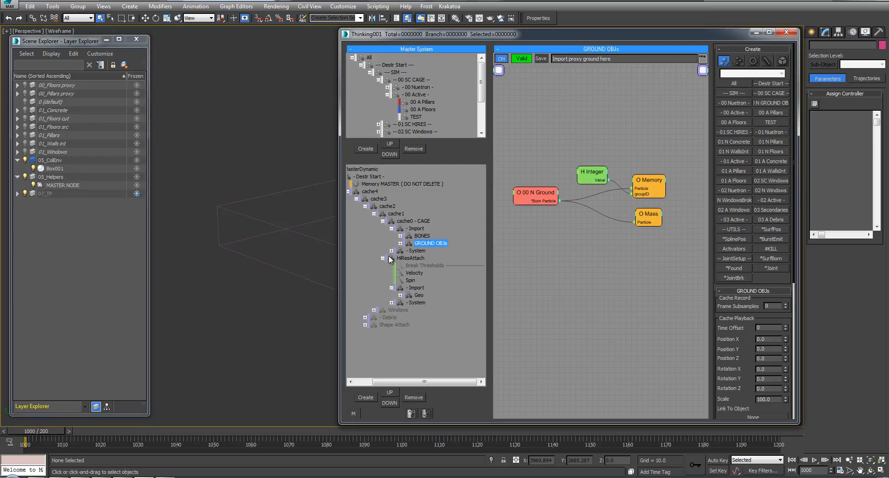
pyautogui.click(383, 258)
pyautogui.click(413, 250)
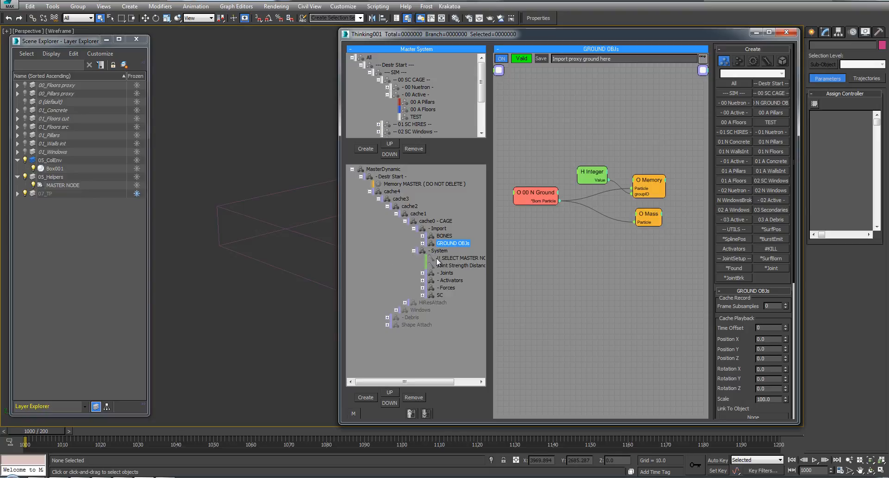
# Step: Close the Scene Explorer and save the scene
pyautogui.moveTo(309, 163); pyautogui.dragTo(174, 162, button='middle')
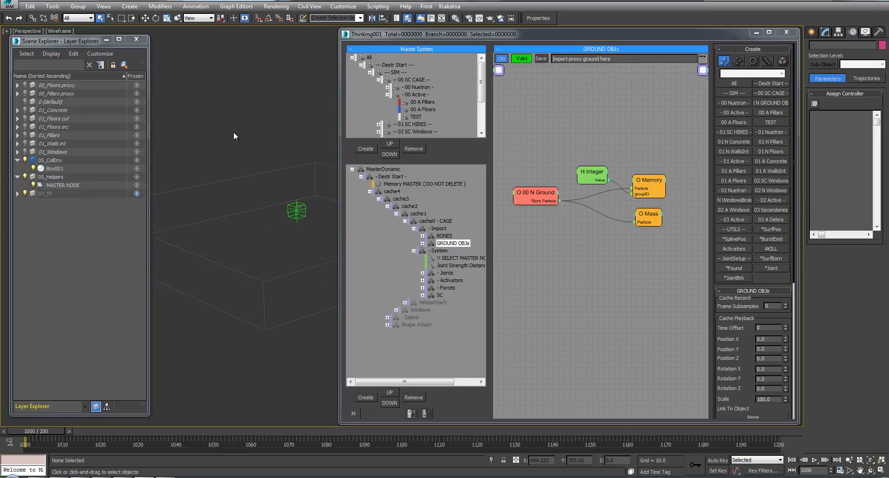
pyautogui.click(136, 39)
pyautogui.moveTo(225, 127); pyautogui.dragTo(178, 126, button='middle')
pyautogui.moveTo(254, 126); pyautogui.dragTo(235, 124, button='middle')
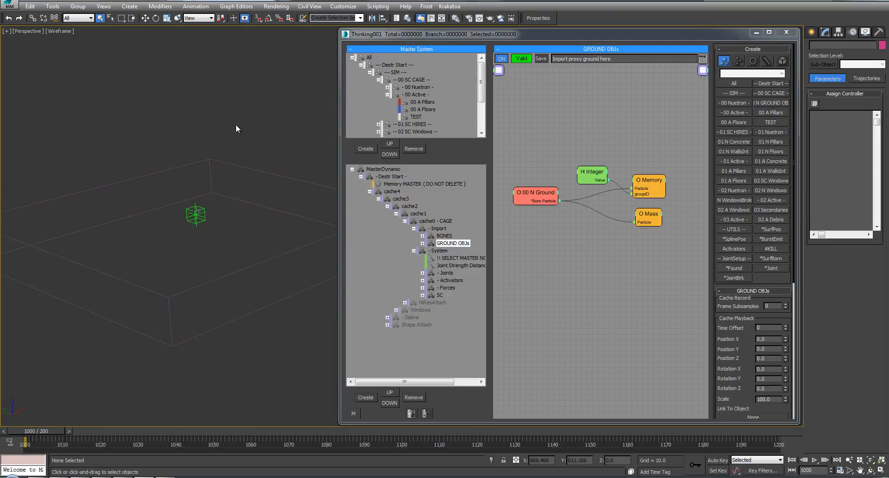
pyautogui.hotkey('ctrl', 's')
# Step: Advance the simulation to frame 1001 to check the tower's particles and joints, and return to frame 1000
pyautogui.press('.')
pyautogui.moveTo(232, 100); pyautogui.dragTo(250, 118, button='middle')
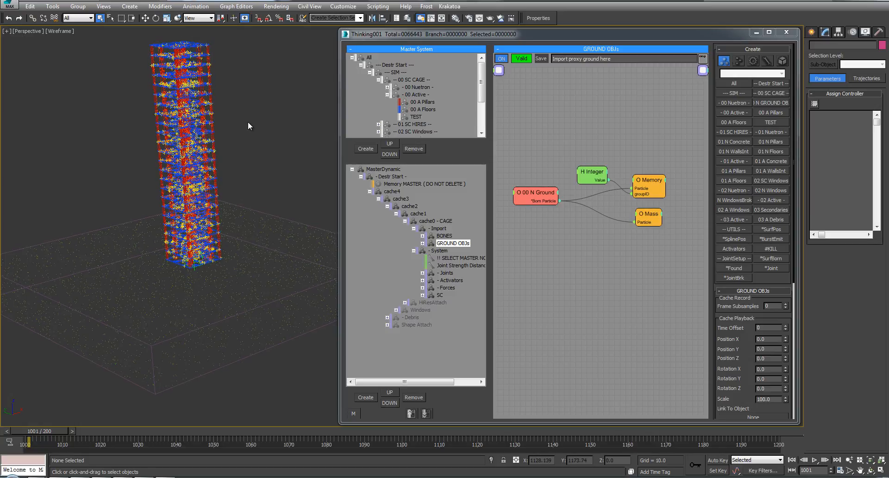
pyautogui.press('/')
pyautogui.press('/')
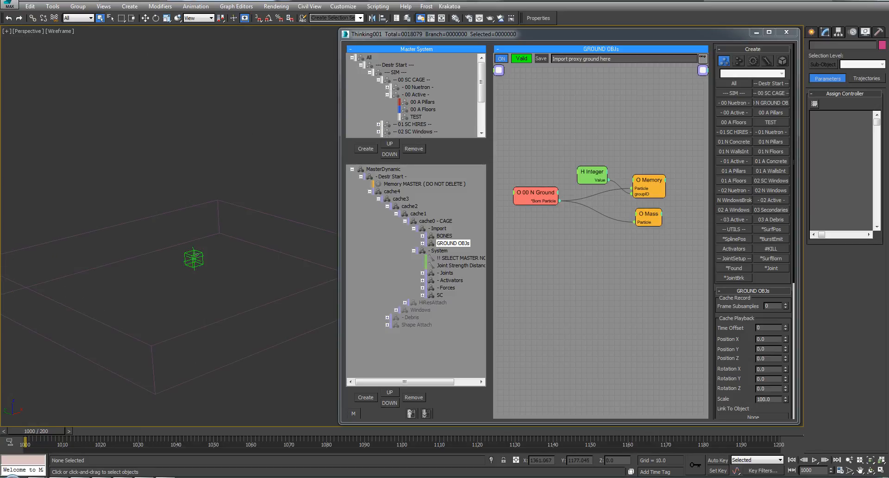
# Step: Turn off Real Time playback in the time configuration and play the simulation from frame 1000
pyautogui.rightClick(791, 471)
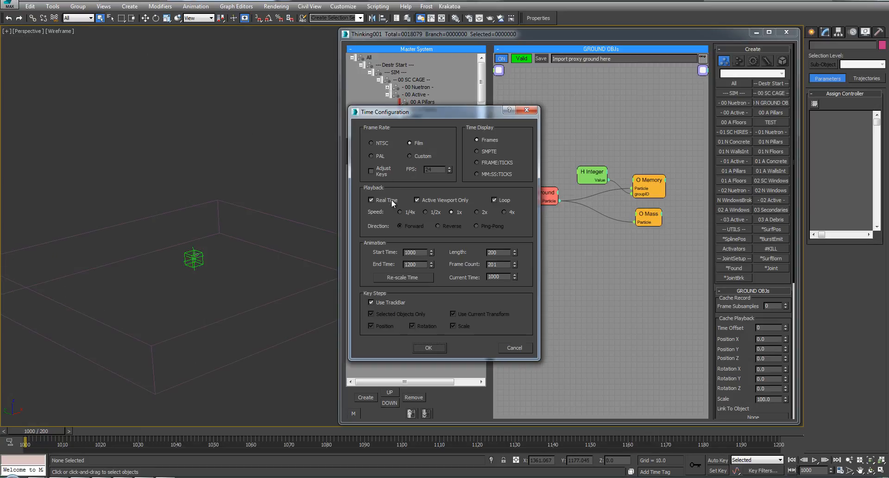
pyautogui.click(374, 201)
pyautogui.click(414, 351)
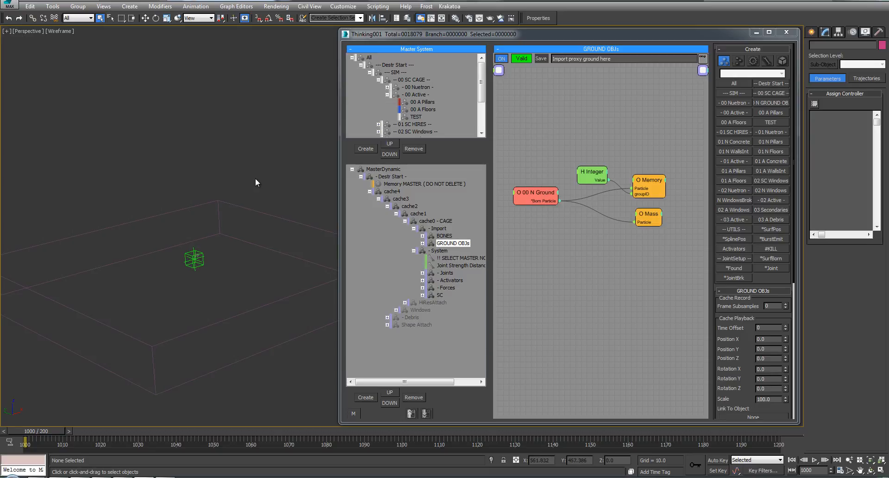
pyautogui.press('/')
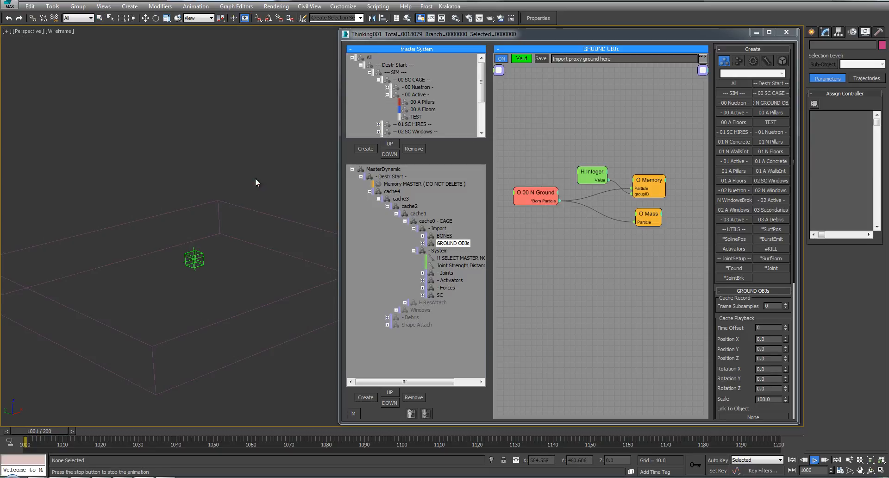
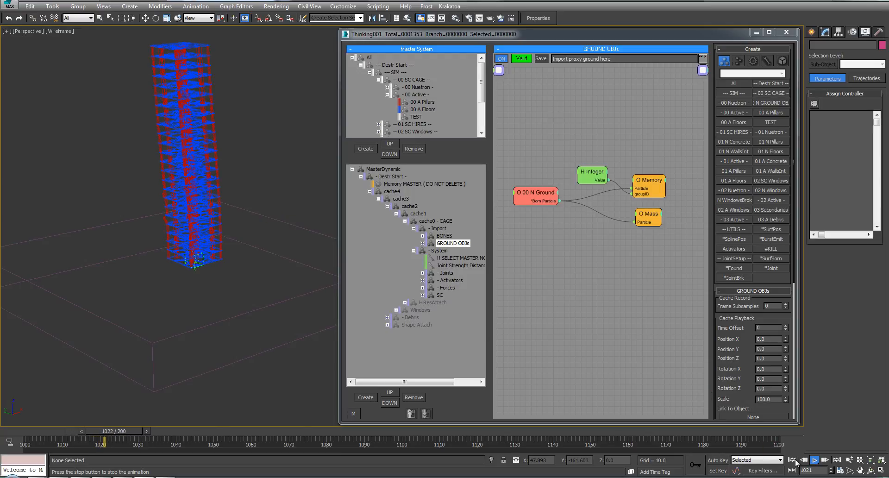
# Step: Display the tower and ground box in realistic shading and resume playing the simulation from frame 1023
pyautogui.press('F3')
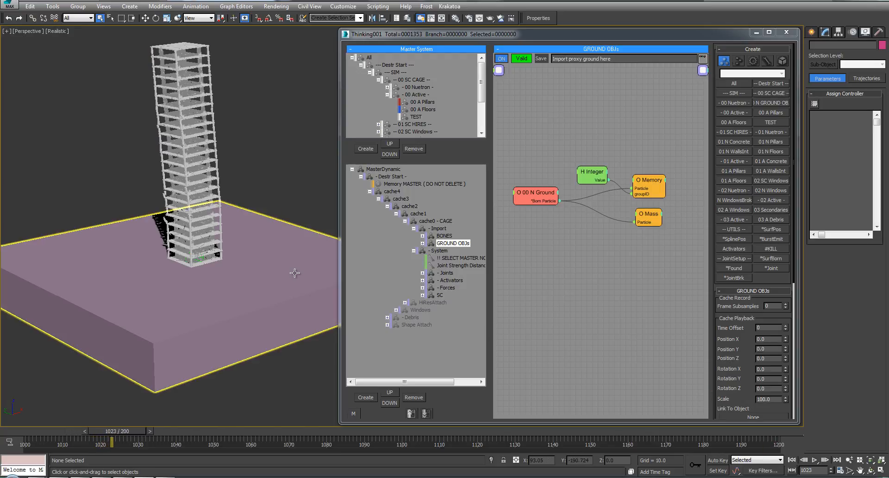
pyautogui.keyDown('alt'); pyautogui.moveTo(258, 221); pyautogui.dragTo(370, 318, button='middle'); pyautogui.keyUp('alt')
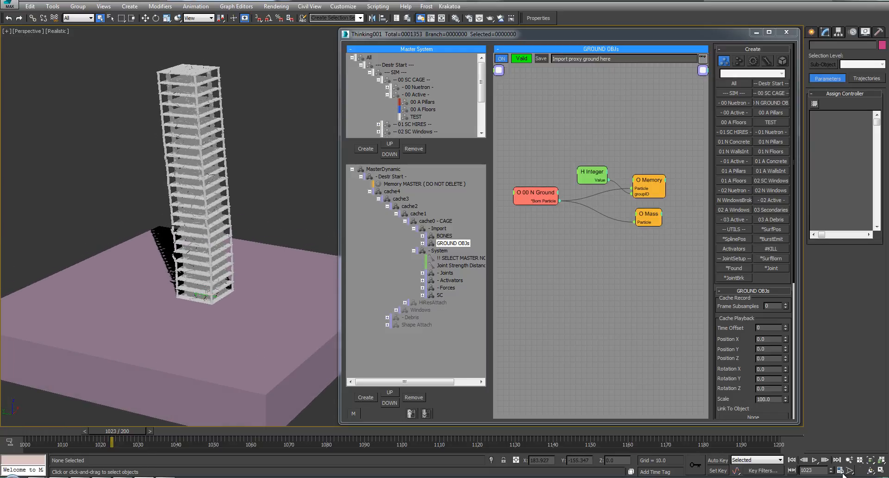
pyautogui.press('/')
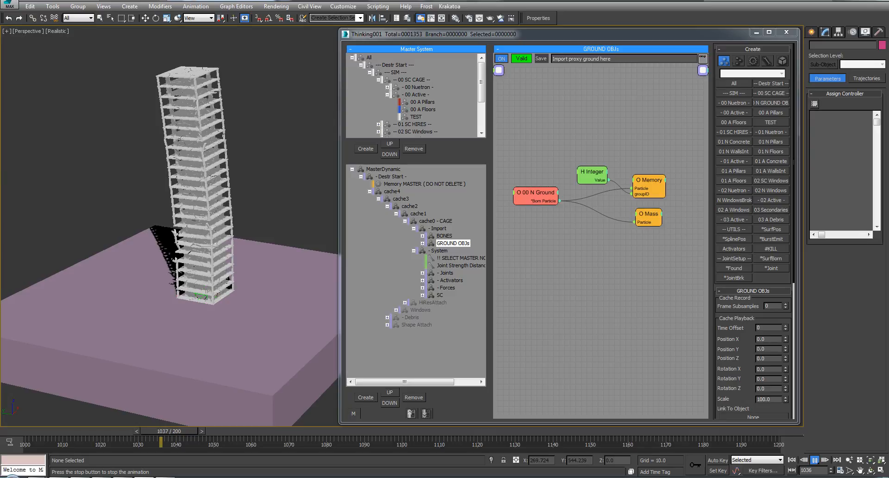
# Step: Return to frame 1000 and recolour the ground box light blue
pyautogui.click(791, 463)
pyautogui.moveTo(261, 222); pyautogui.dragTo(245, 197, button='middle')
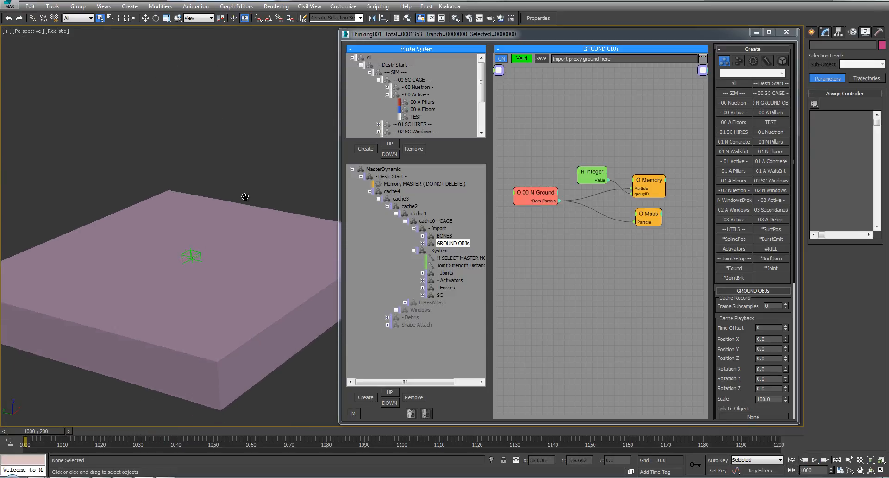
pyautogui.click(238, 246)
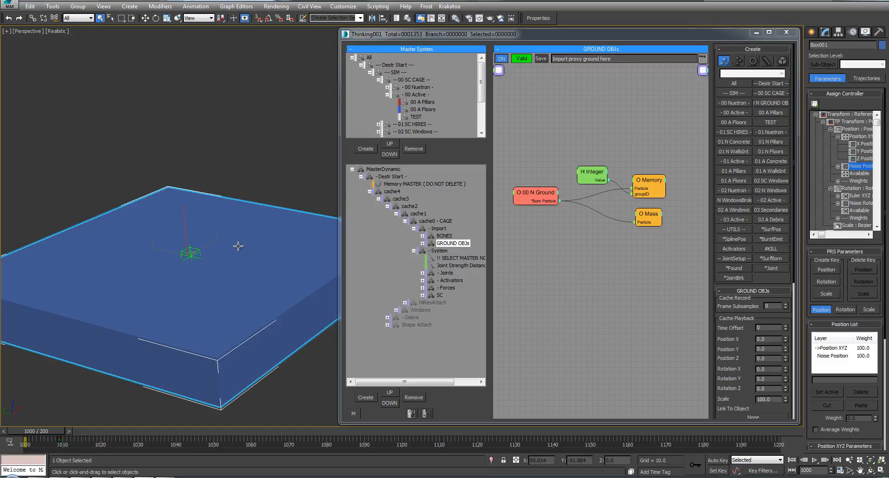
pyautogui.click(248, 174)
pyautogui.click(214, 254)
pyautogui.hotkey('alt', 'c')
pyautogui.hotkey('alt', 'c')
pyautogui.click(267, 158)
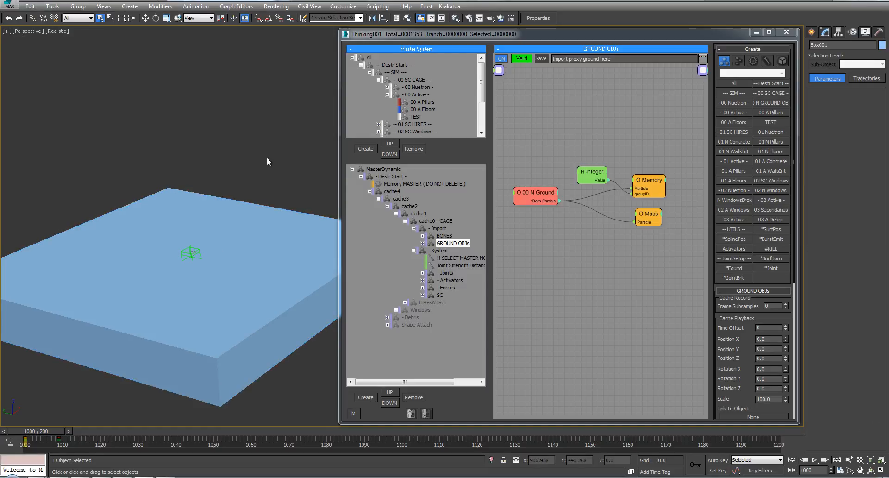
pyautogui.moveTo(267, 157); pyautogui.dragTo(266, 149, button='middle')
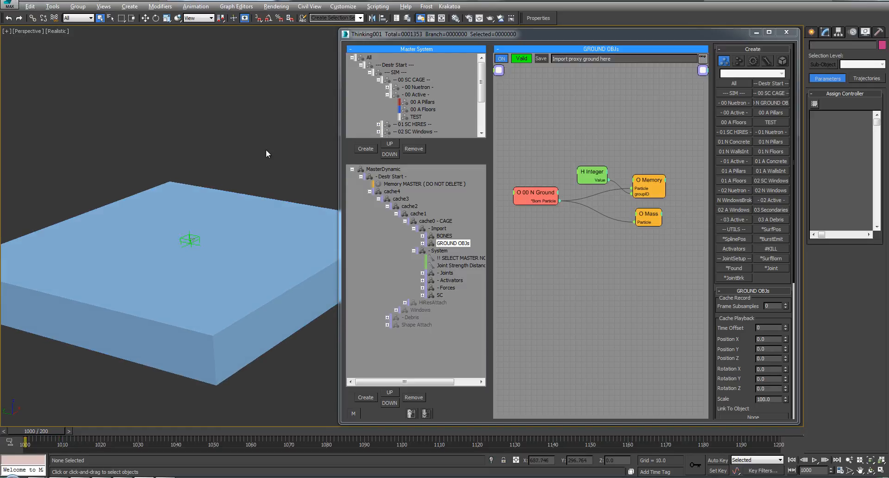
# Step: Collapse the System and Import branches and set the cache0 - CAGE dynamic set to record its cache
pyautogui.click(415, 229)
pyautogui.click(414, 235)
pyautogui.rightClick(415, 222)
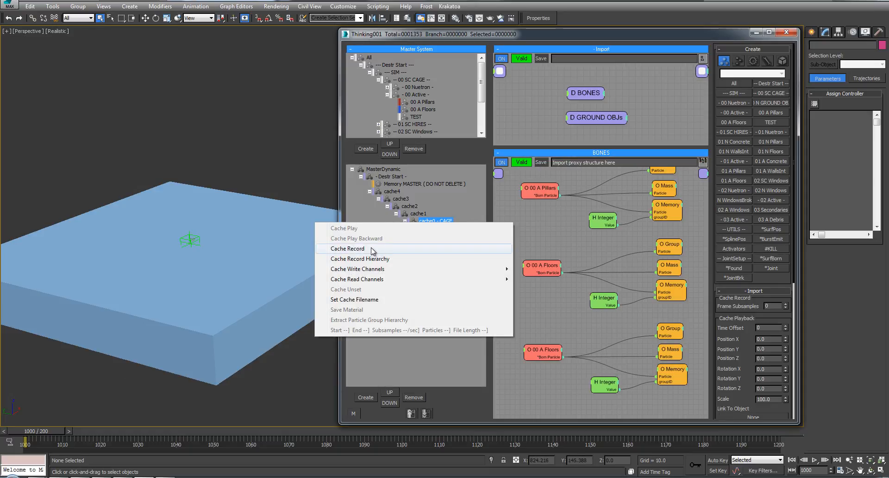
pyautogui.click(372, 249)
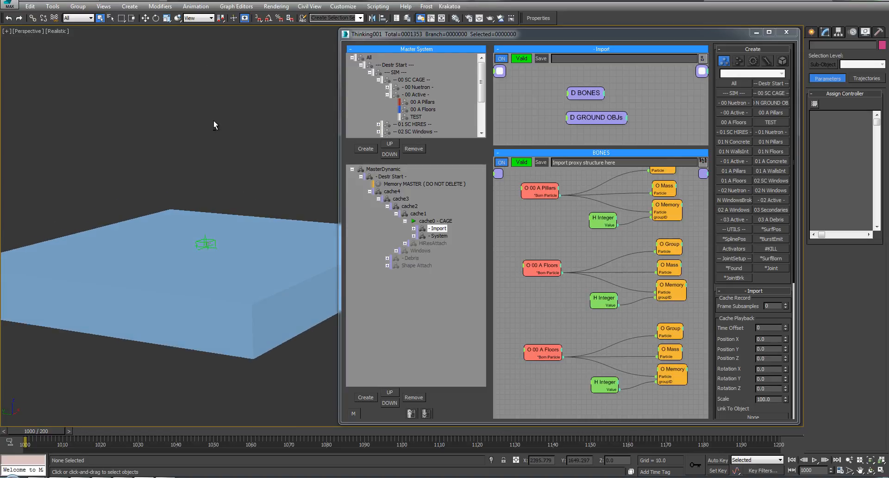
# Step: Play the cached tower simulation and scrub through its early frames to review the collapse, stopping at frame 1006
pyautogui.moveTo(246, 173); pyautogui.dragTo(259, 217, button='middle')
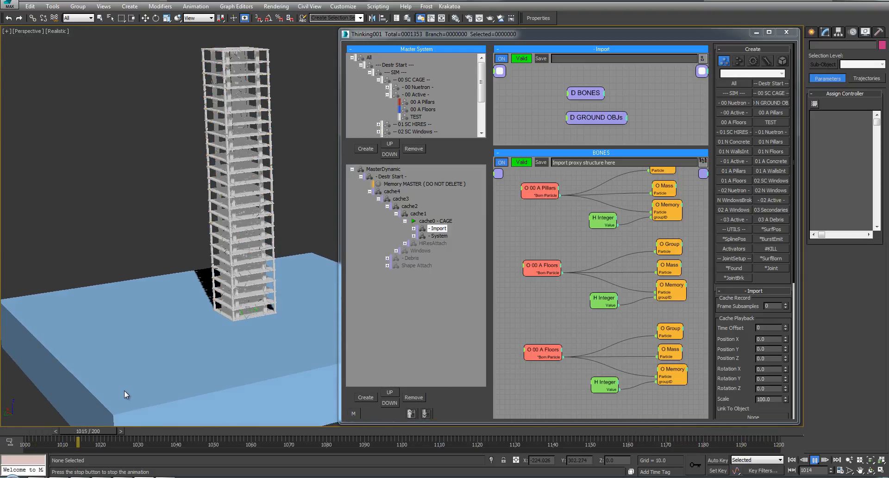
pyautogui.moveTo(109, 431); pyautogui.dragTo(145, 431)
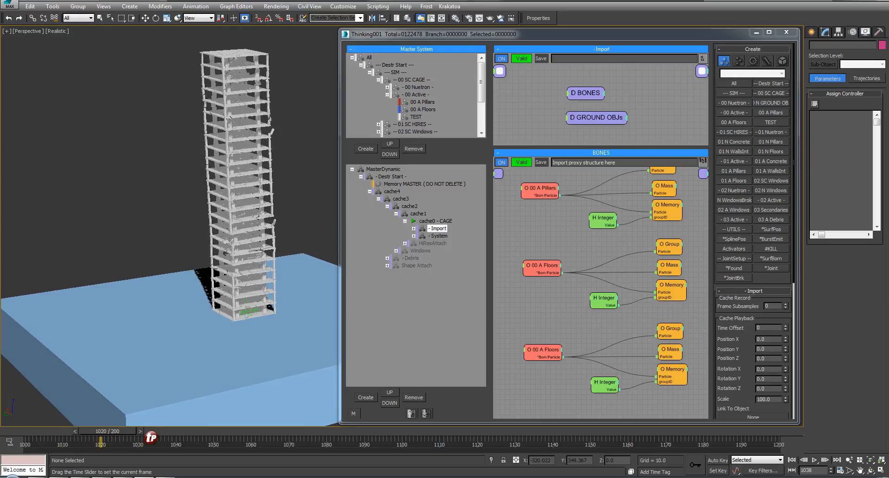
pyautogui.moveTo(23, 432); pyautogui.dragTo(54, 431)
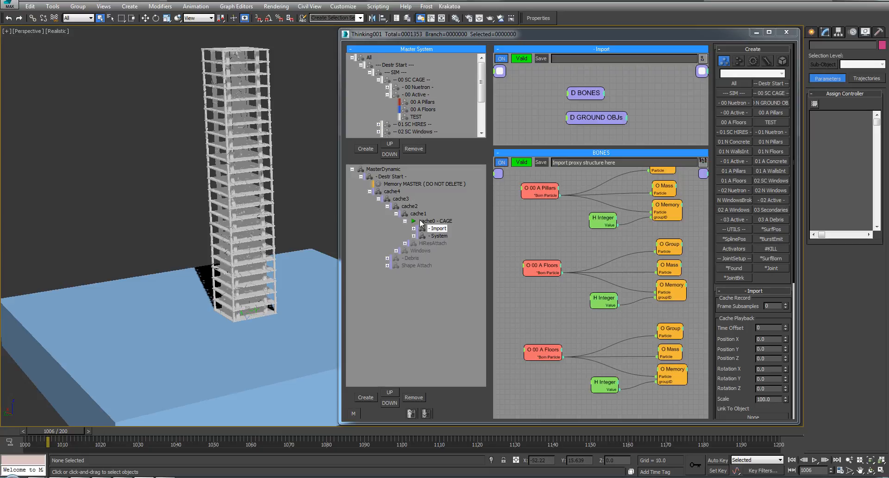
# Step: Examine the BONES import setup and the Joint Strength Distance - Up Vector helper in the System branch, and inspect the tower from another angle
pyautogui.click(414, 228)
pyautogui.click(430, 236)
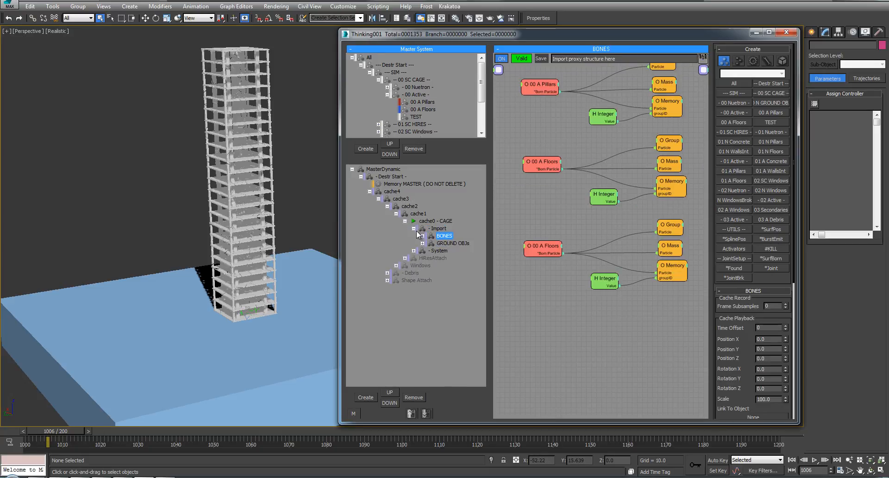
pyautogui.click(414, 229)
pyautogui.click(414, 235)
pyautogui.click(455, 251)
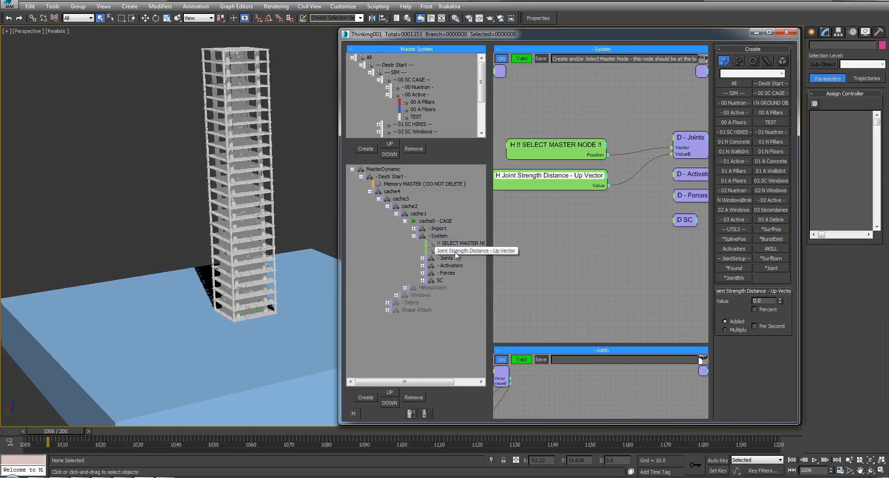
pyautogui.click(739, 61)
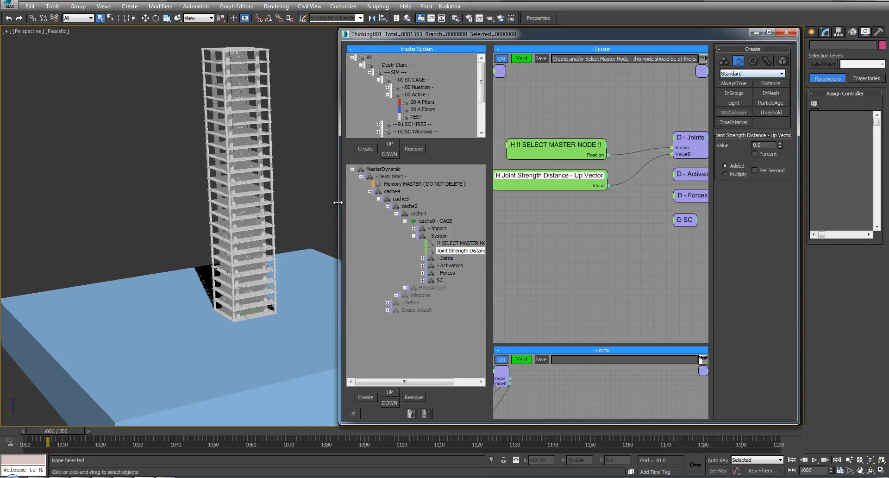
pyautogui.keyDown('alt'); pyautogui.moveTo(301, 202); pyautogui.dragTo(246, 194, button='middle'); pyautogui.keyUp('alt')
pyautogui.moveTo(767, 146); pyautogui.dragTo(672, 153)
pyautogui.click(228, 267)
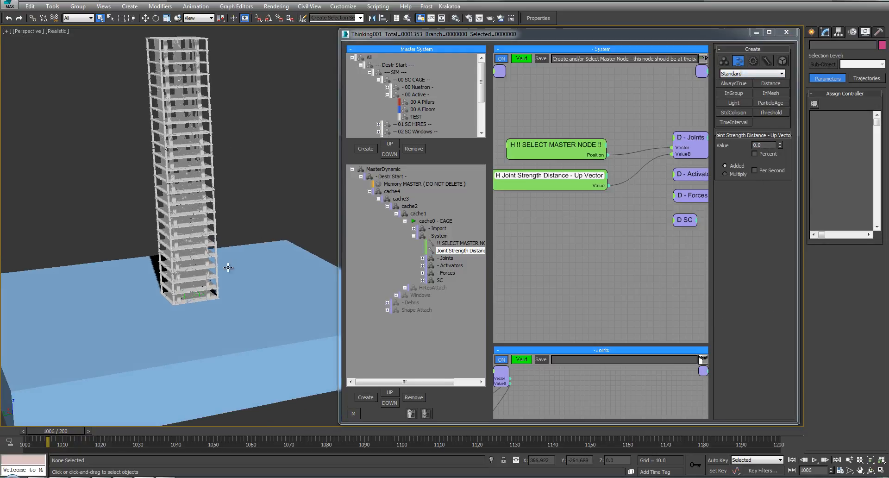
pyautogui.keyDown('alt'); pyautogui.moveTo(216, 221); pyautogui.dragTo(247, 170, button='middle'); pyautogui.keyUp('alt')
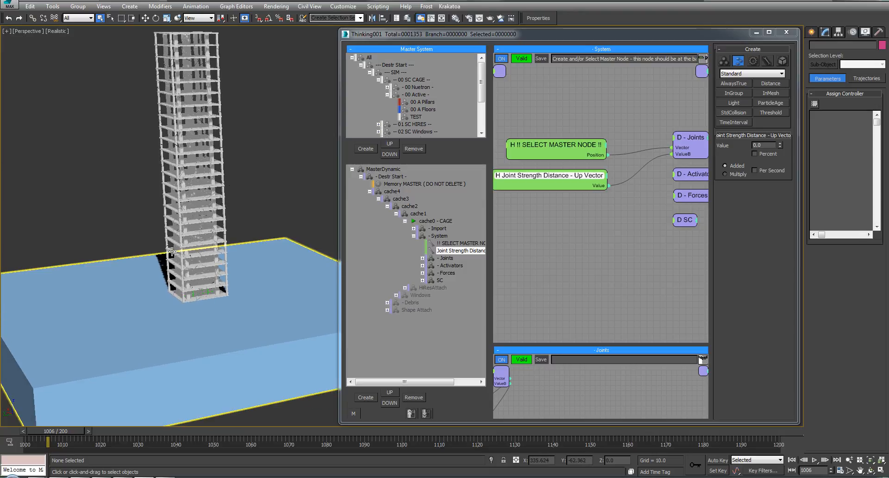
# Step: Examine the joint strength values of the Mult - Lower, CLIFF, Pillars and Floors helpers in the Joints network
pyautogui.doubleClick(457, 260)
pyautogui.click(457, 274)
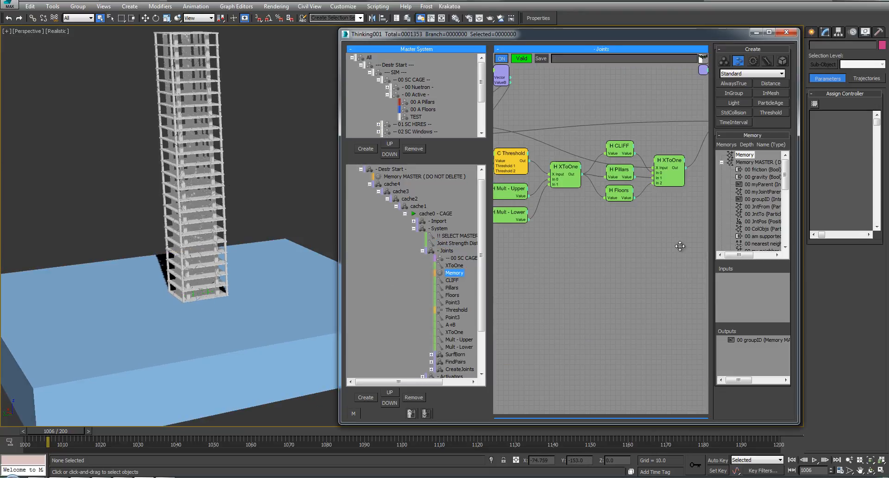
pyautogui.moveTo(601, 136); pyautogui.dragTo(621, 135, button='middle')
pyautogui.click(540, 213)
pyautogui.moveTo(625, 212)
pyautogui.mouseDown(button='middle')
pyautogui.moveTo(640, 212)
pyautogui.moveTo(623, 212)
pyautogui.mouseUp(button='middle')
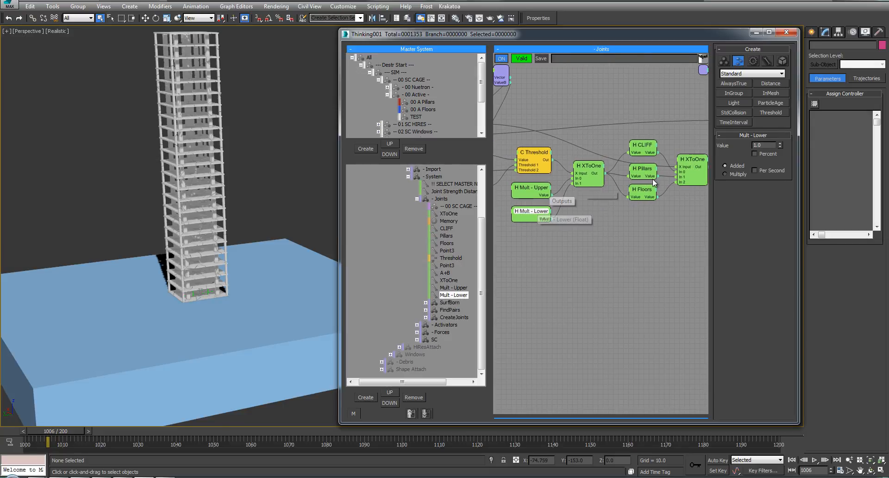
pyautogui.click(644, 191)
pyautogui.click(643, 173)
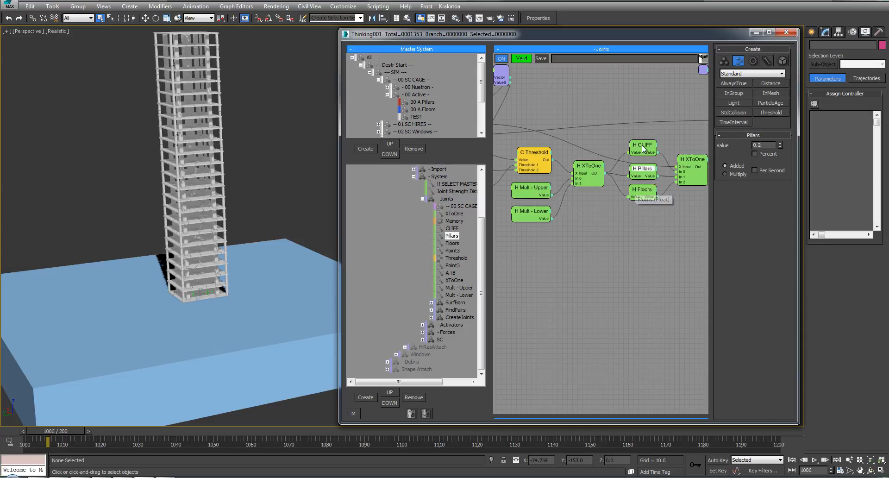
pyautogui.click(643, 148)
pyautogui.click(644, 172)
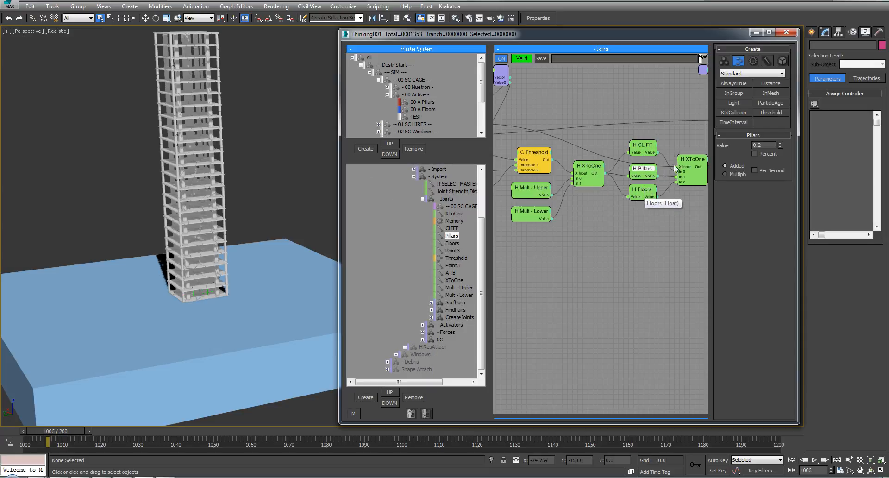
pyautogui.click(645, 191)
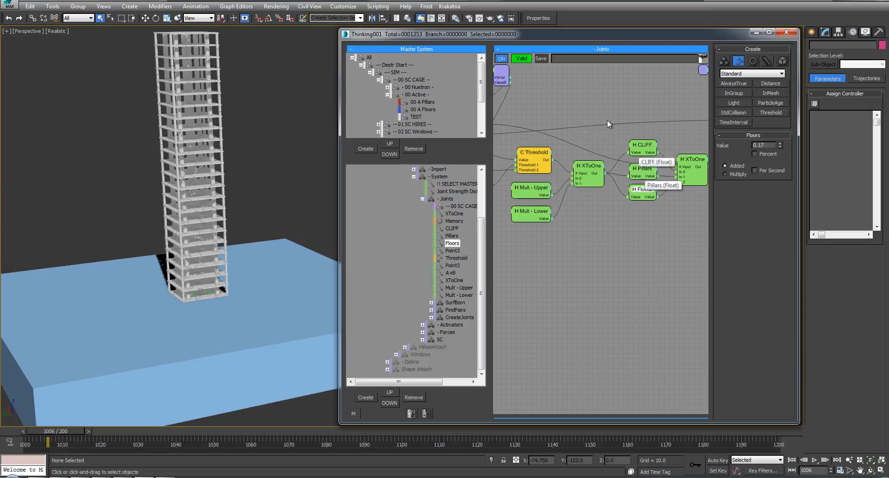
# Step: Collapse the Joints and cache0 - CAGE branches and return to frame 1000
pyautogui.click(422, 198)
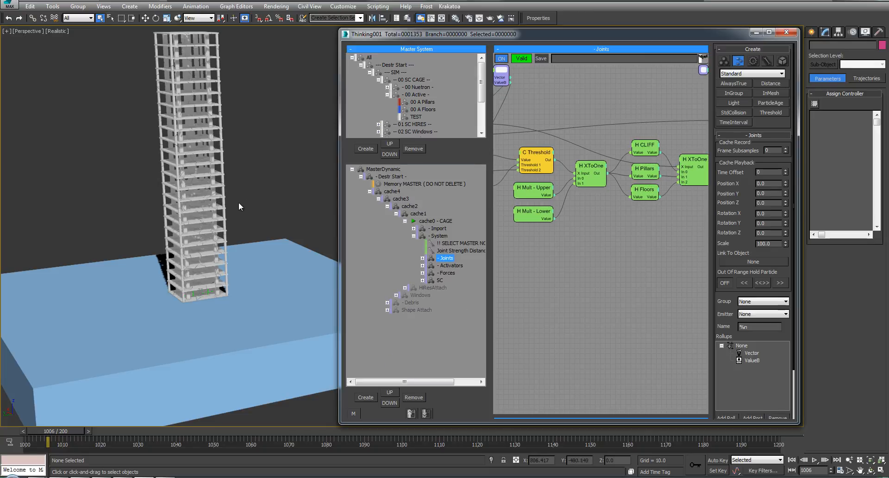
pyautogui.click(422, 266)
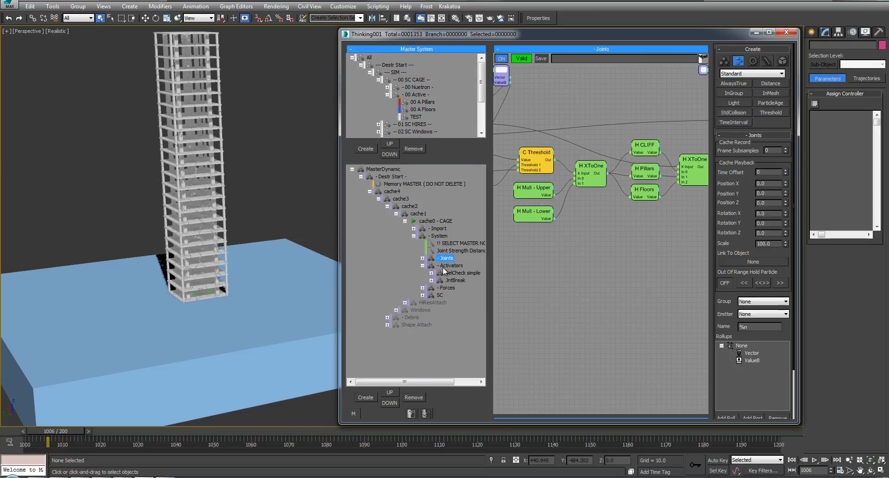
pyautogui.click(406, 222)
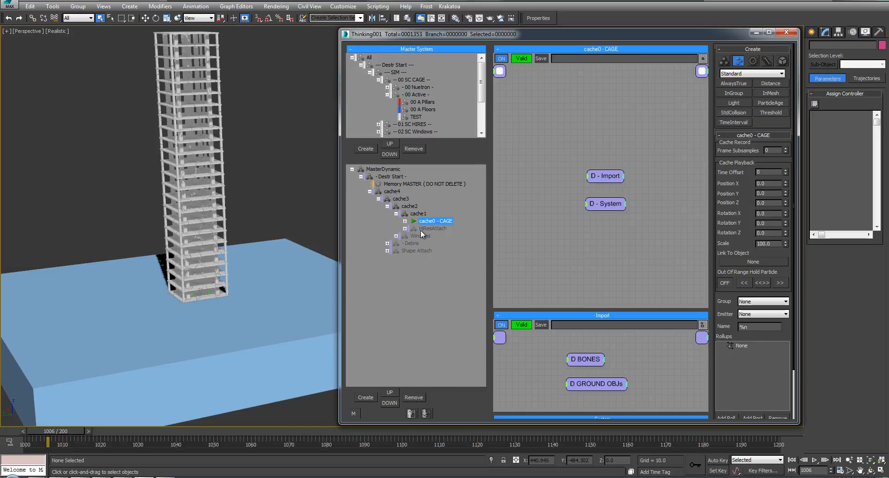
pyautogui.click(433, 229)
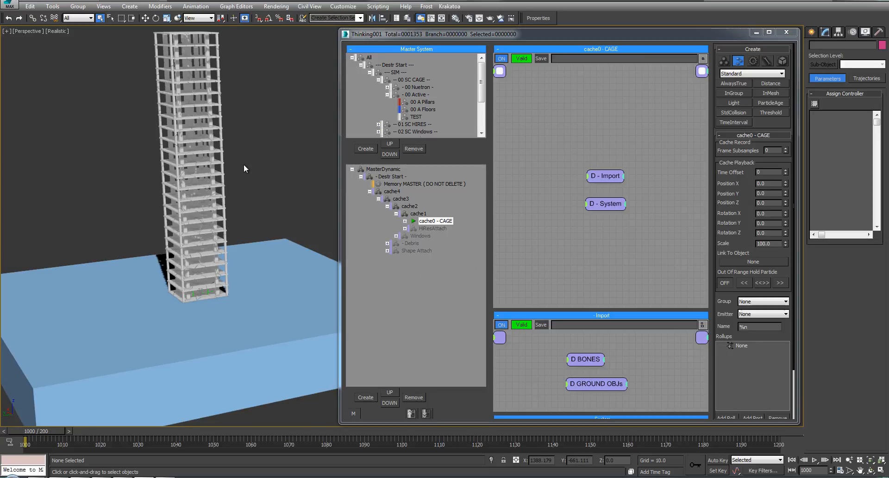
# Step: Expand the HiResAttach dynamic set in the MasterDynamic tree and open its Geo set under Import
pyautogui.rightClick(436, 231)
pyautogui.click(405, 229)
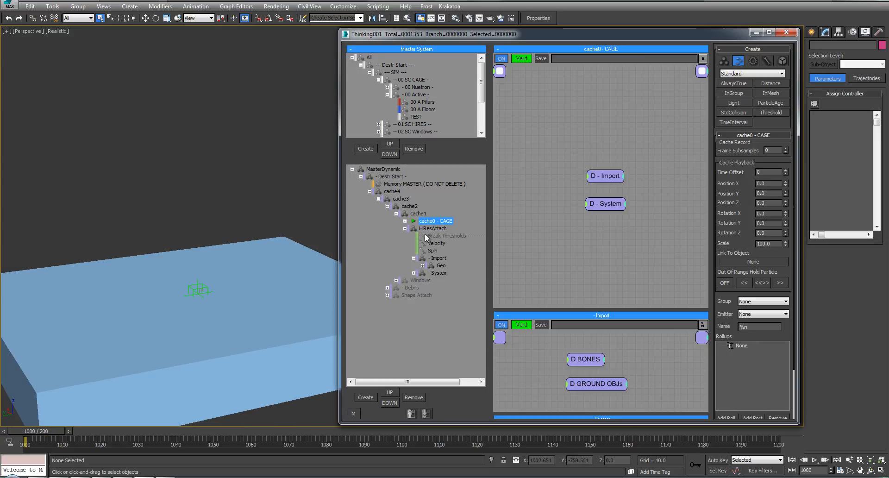
pyautogui.click(438, 265)
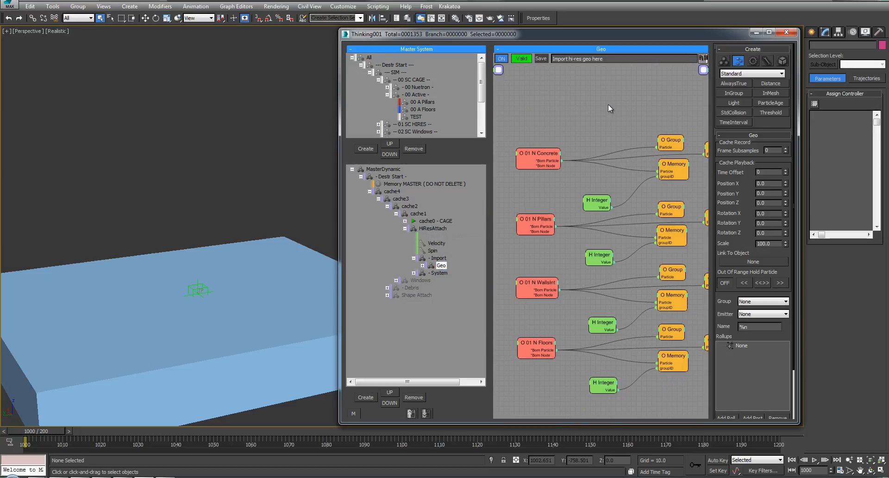
pyautogui.moveTo(609, 105); pyautogui.dragTo(612, 67, button='middle')
# Step: Open the layer list, hide the 05_ColEnv layer and show the 01_Concrete layer
pyautogui.press('l')
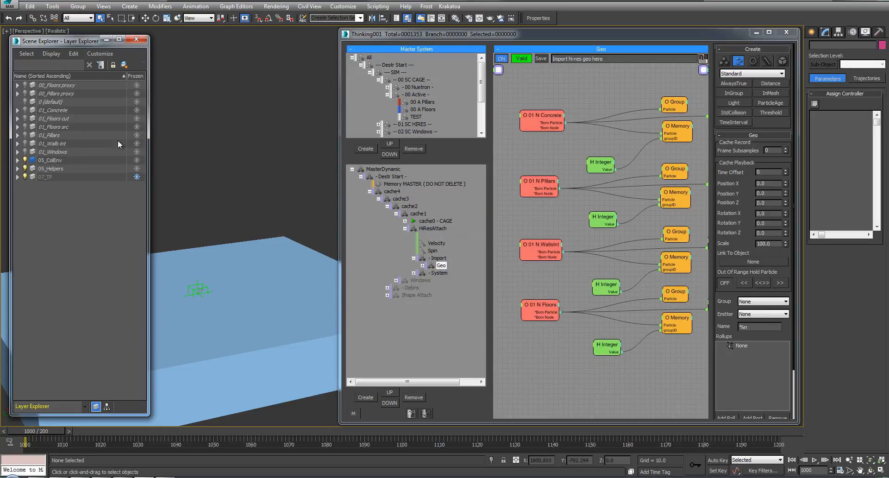
pyautogui.click(25, 160)
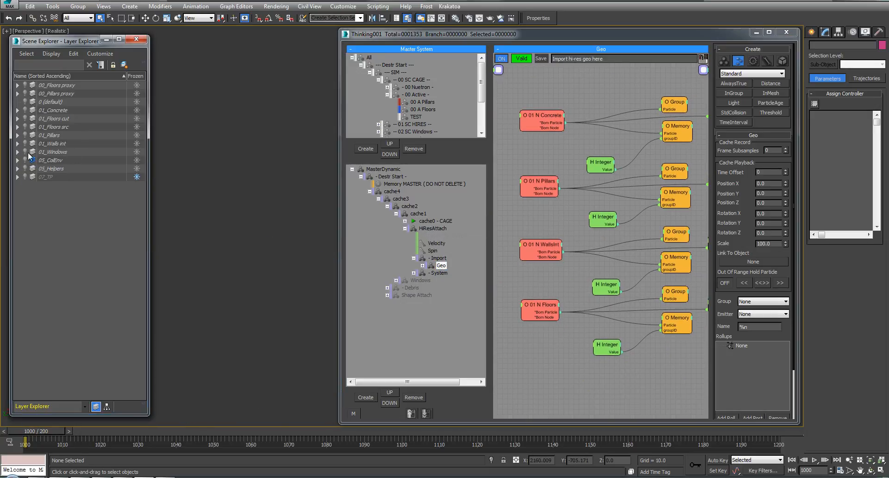
pyautogui.click(25, 110)
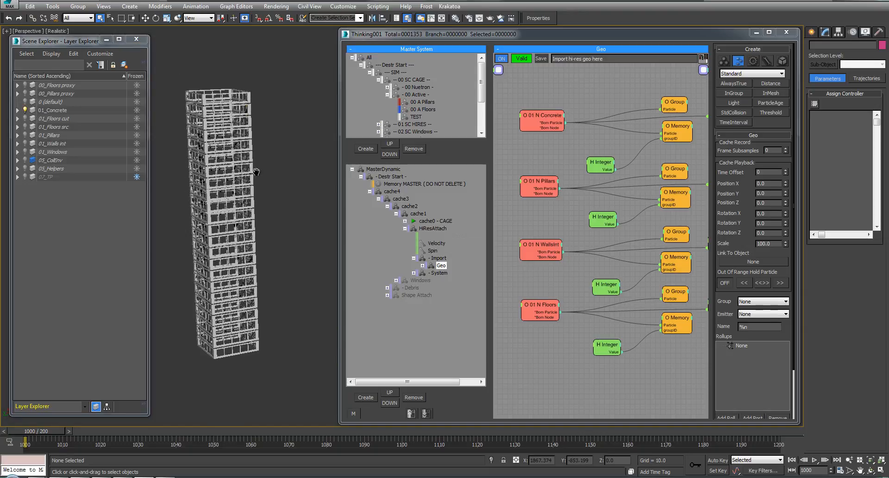
# Step: Load all the hi-res concrete objects into the 01 N Concrete node and enable Changes Affect All
pyautogui.click(546, 115)
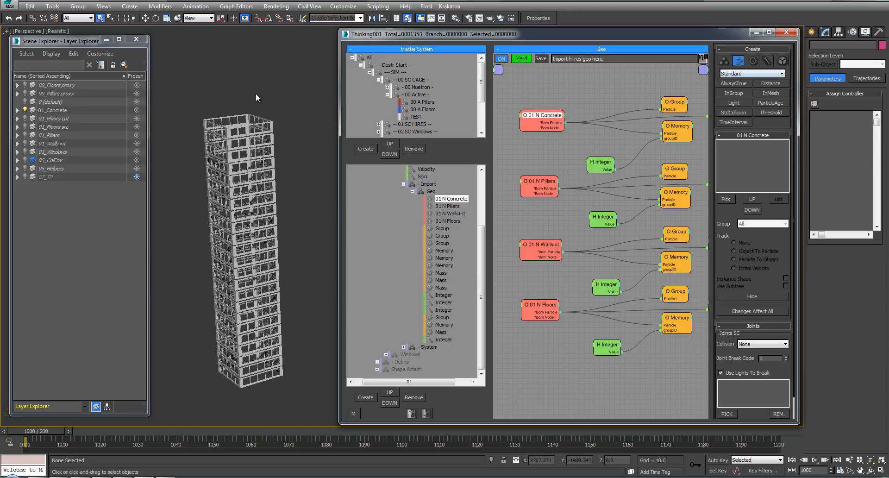
pyautogui.moveTo(286, 73); pyautogui.dragTo(193, 405)
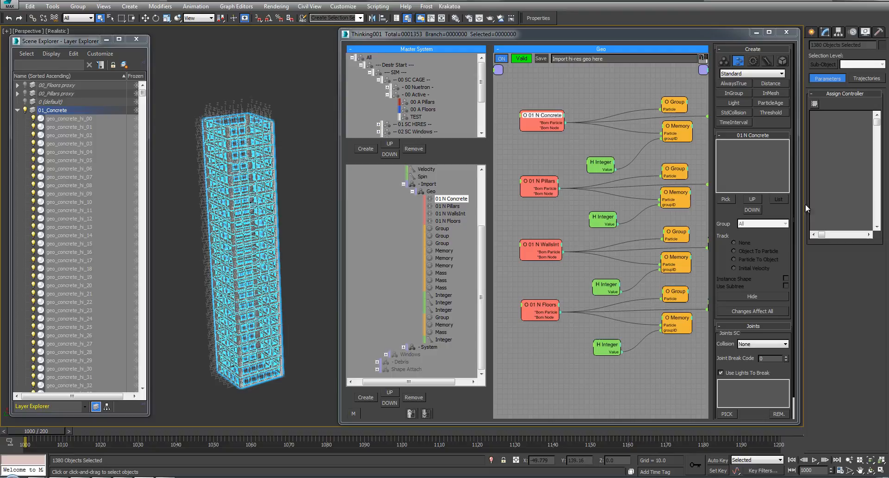
pyautogui.click(726, 199)
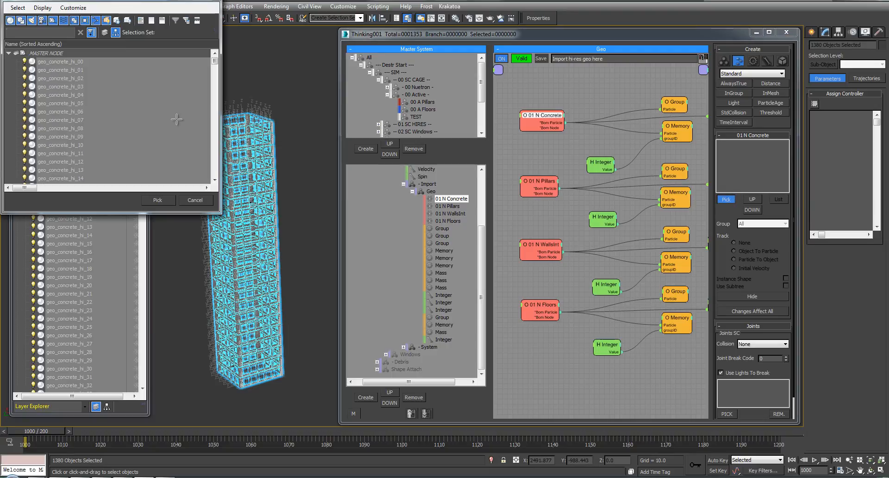
pyautogui.click(158, 200)
pyautogui.click(752, 282)
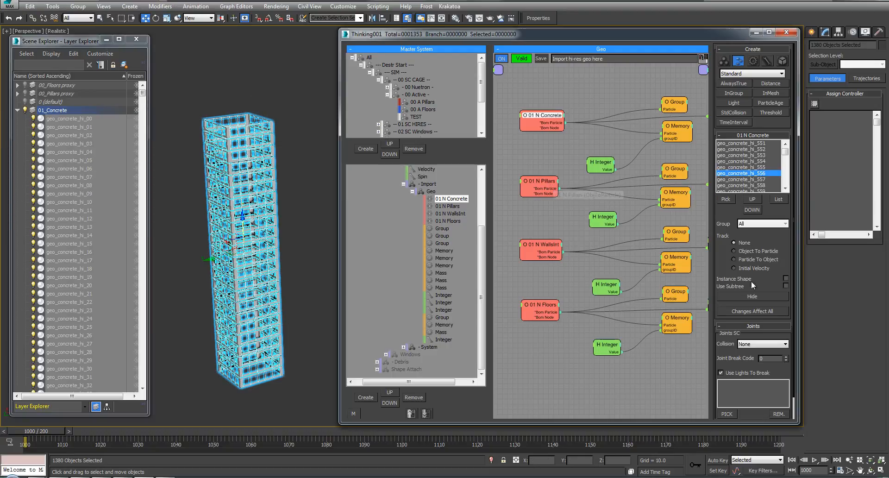
pyautogui.click(750, 312)
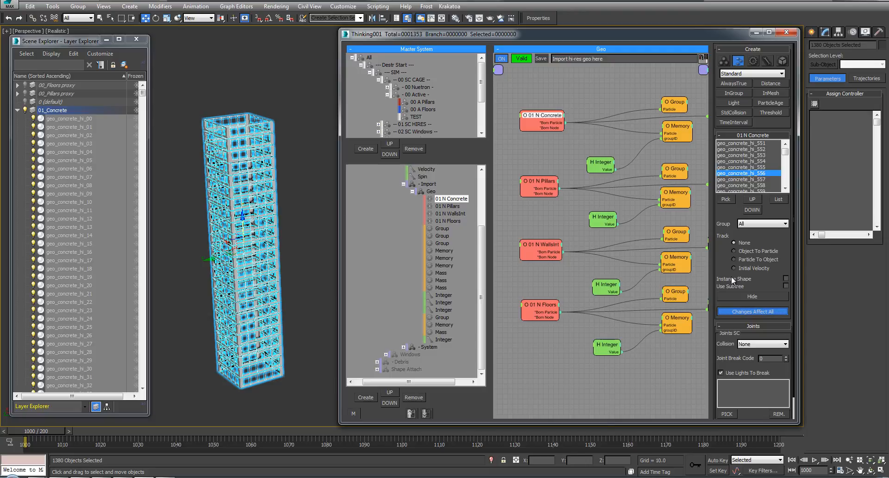
# Step: Open the 01 N Pillars node's settings, then hide the 01_Concrete layer and show 01_Pillars
pyautogui.click(529, 180)
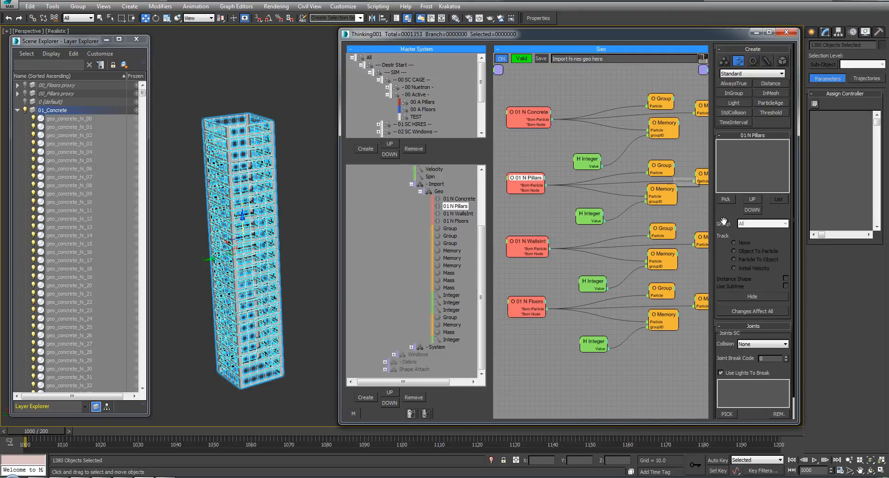
pyautogui.click(17, 110)
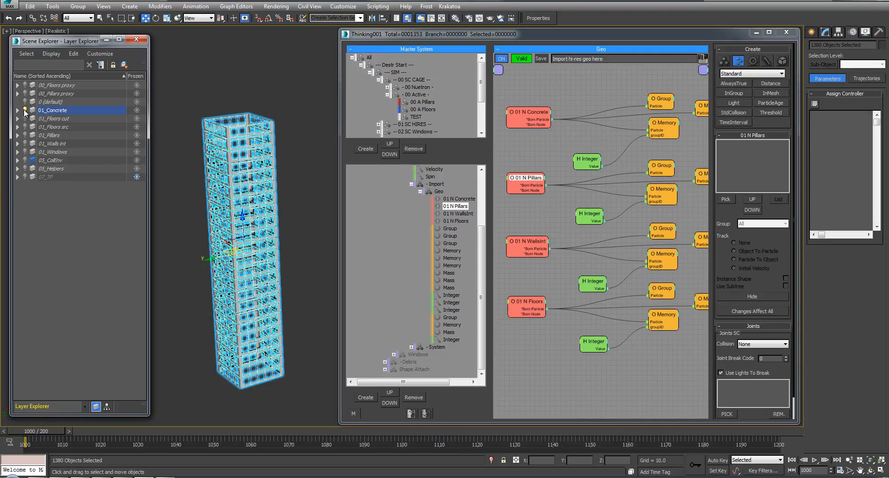
pyautogui.click(25, 110)
pyautogui.click(25, 135)
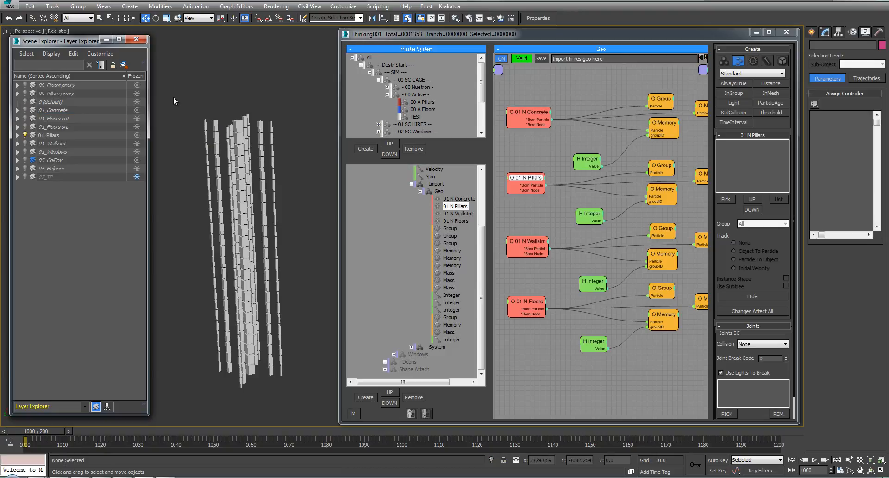
# Step: Load all the hi-res pillar objects into the 01 N Pillars node
pyautogui.moveTo(171, 80); pyautogui.dragTo(329, 362)
pyautogui.moveTo(333, 393); pyautogui.dragTo(333, 393)
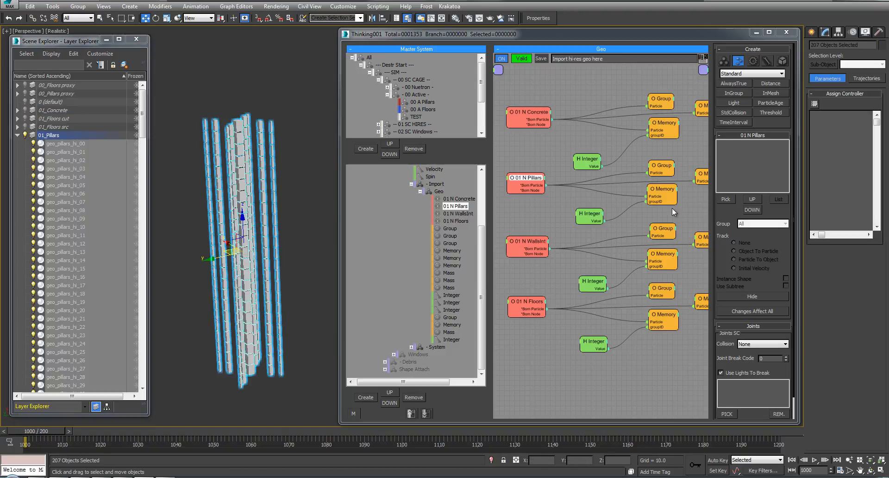
pyautogui.click(721, 198)
pyautogui.press('h')
pyautogui.click(159, 199)
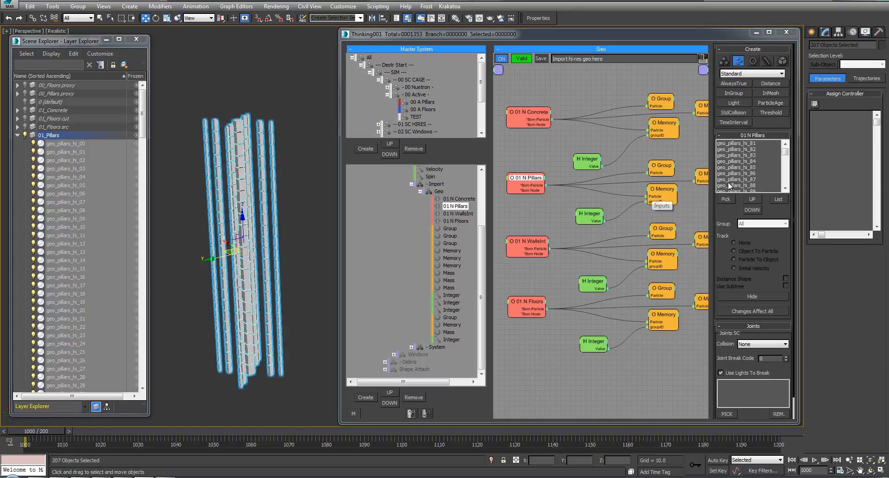
pyautogui.click(734, 179)
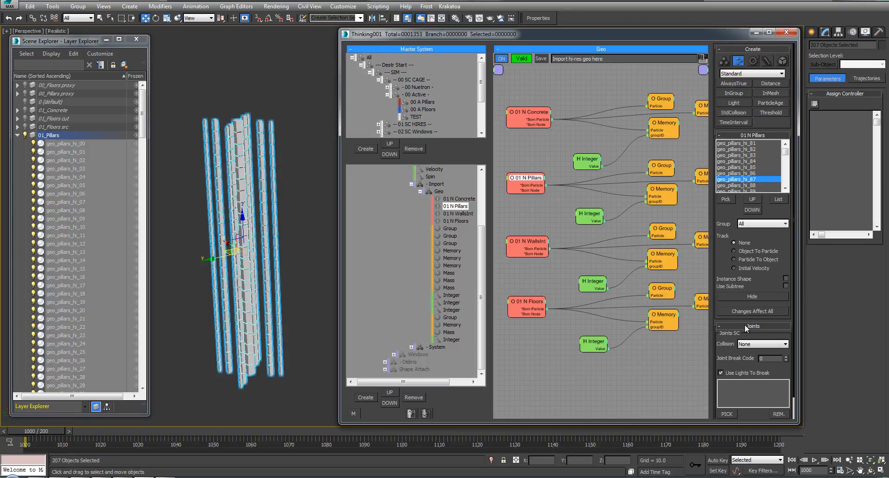
# Step: Open the 01 N WallsInt node's settings, then hide the 01_Pillars layer and show 01_Walls int
pyautogui.click(519, 248)
pyautogui.click(17, 134)
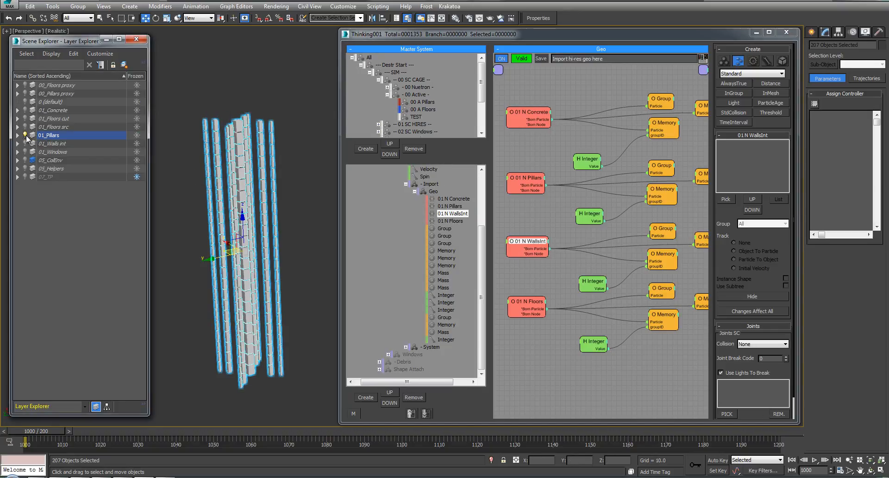
pyautogui.click(25, 135)
pyautogui.click(25, 144)
# Step: Load all the interior wall objects into the 01 N WallsInt node with Instance Shape and Changes Affect All enabled
pyautogui.moveTo(197, 89); pyautogui.dragTo(300, 401)
pyautogui.click(721, 201)
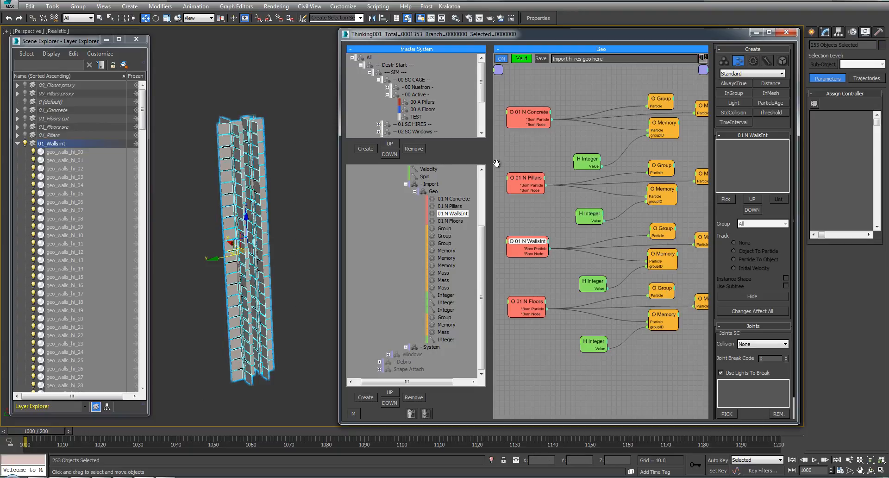
pyautogui.click(725, 199)
pyautogui.click(291, 105)
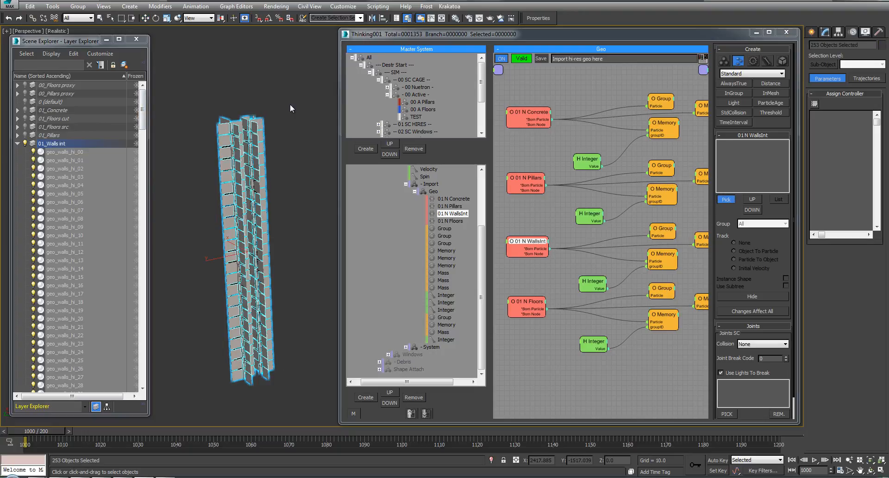
pyautogui.press('h')
pyautogui.press('Return')
pyautogui.click(749, 185)
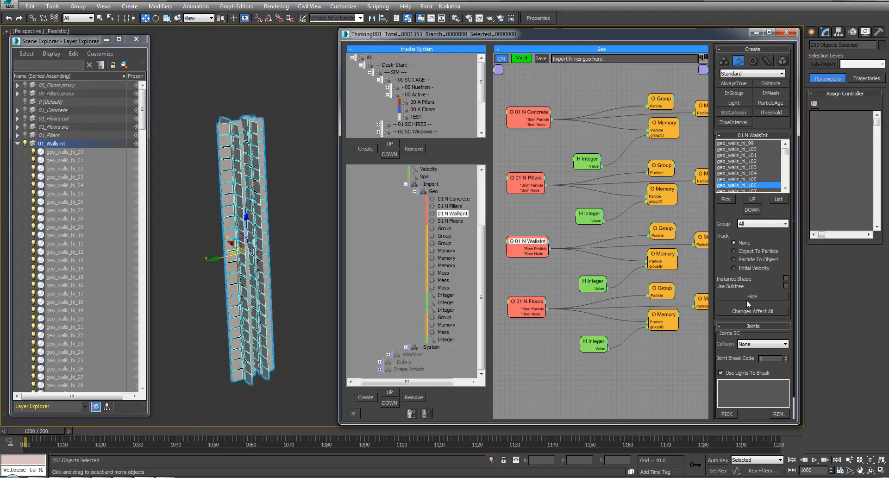
pyautogui.click(749, 311)
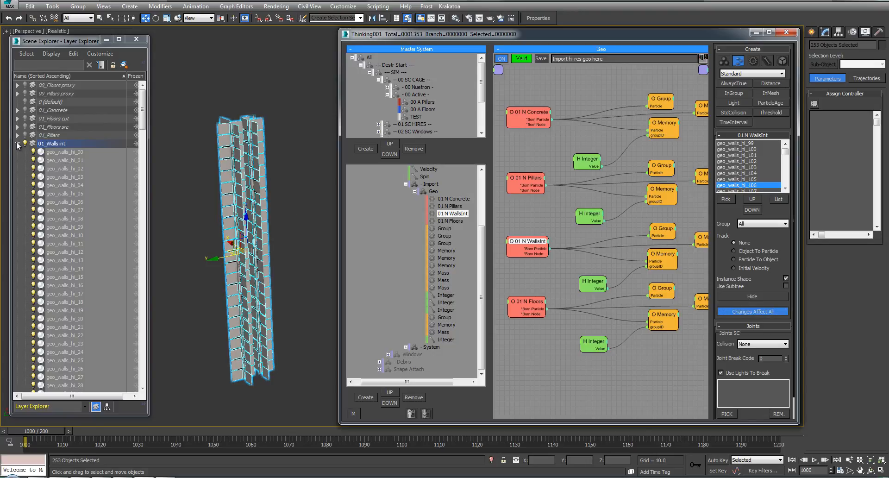
# Step: Collapse and hide the 01_Walls int layer
pyautogui.click(17, 143)
pyautogui.click(25, 144)
pyautogui.click(25, 151)
pyautogui.moveTo(329, 384); pyautogui.dragTo(167, 75)
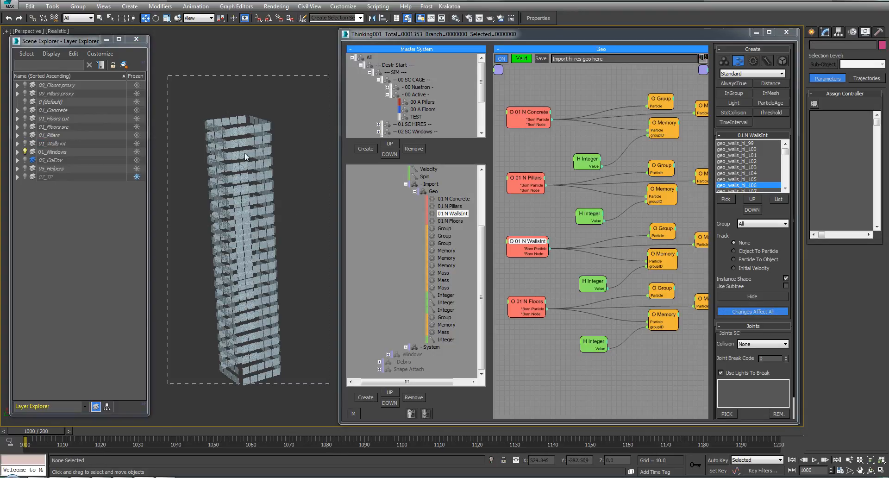
pyautogui.click(25, 152)
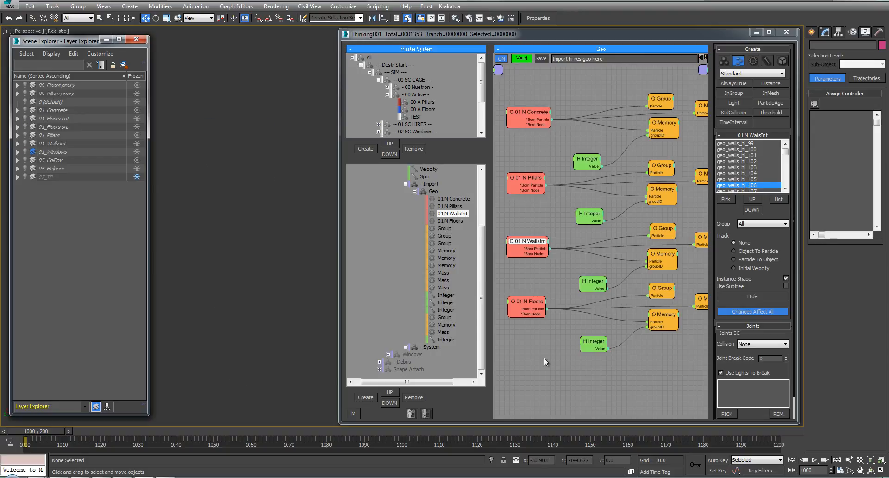
# Step: Show the 01_Floors cut layer and load all its floor pieces into the 01 N Floors node with Changes Affect All enabled
pyautogui.click(527, 302)
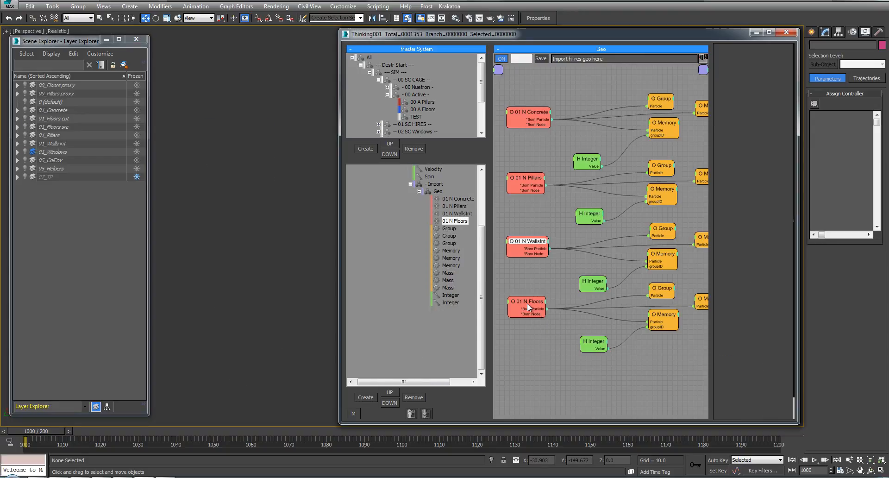
pyautogui.click(25, 119)
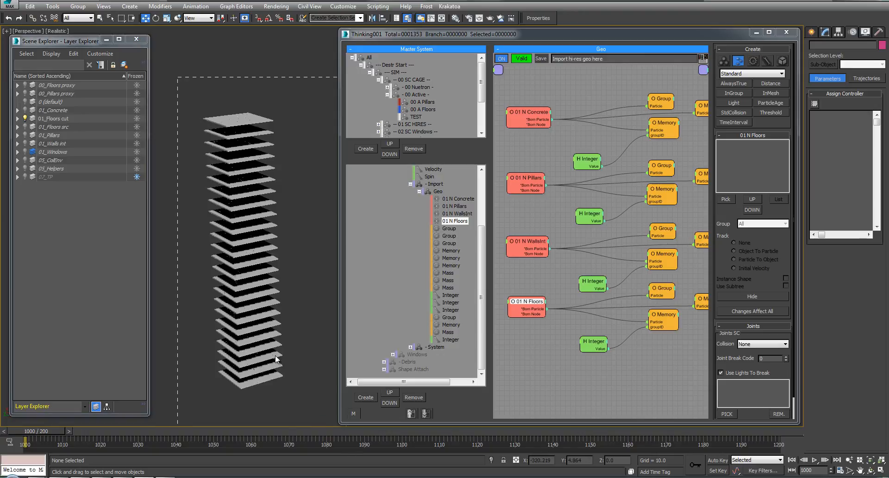
pyautogui.click(733, 201)
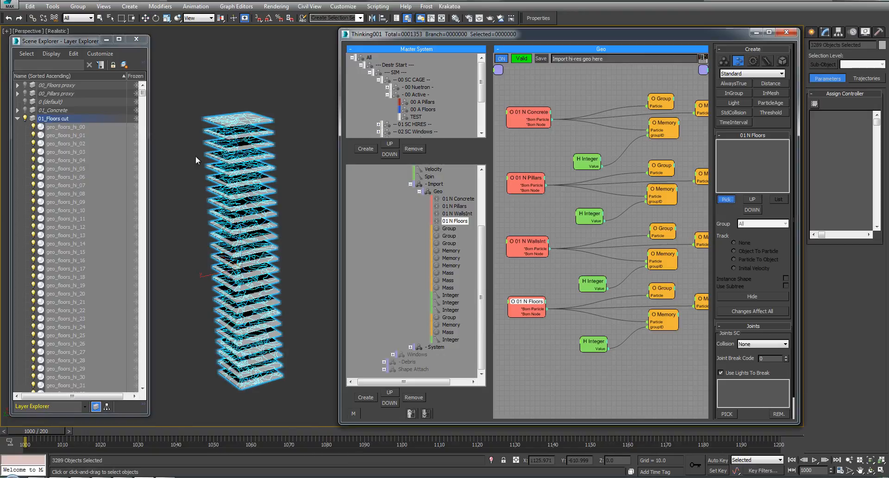
pyautogui.press('h')
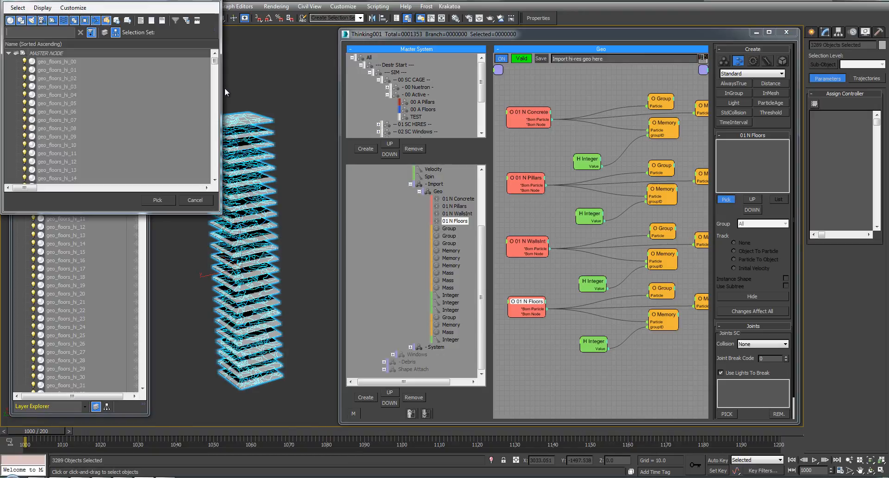
pyautogui.press('Return')
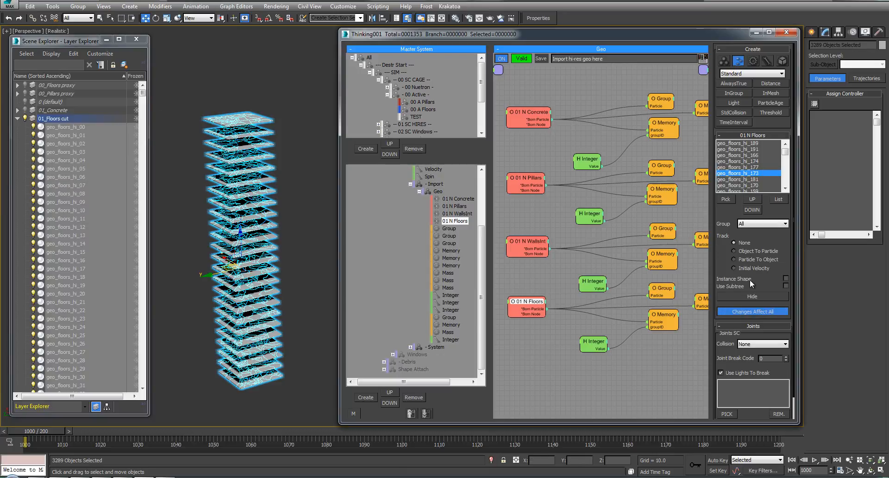
# Step: Examine the Integer values and the Memory nodes that assign a groupID to the concrete, pillar, wall and floor pieces
pyautogui.moveTo(589, 149); pyautogui.dragTo(589, 146)
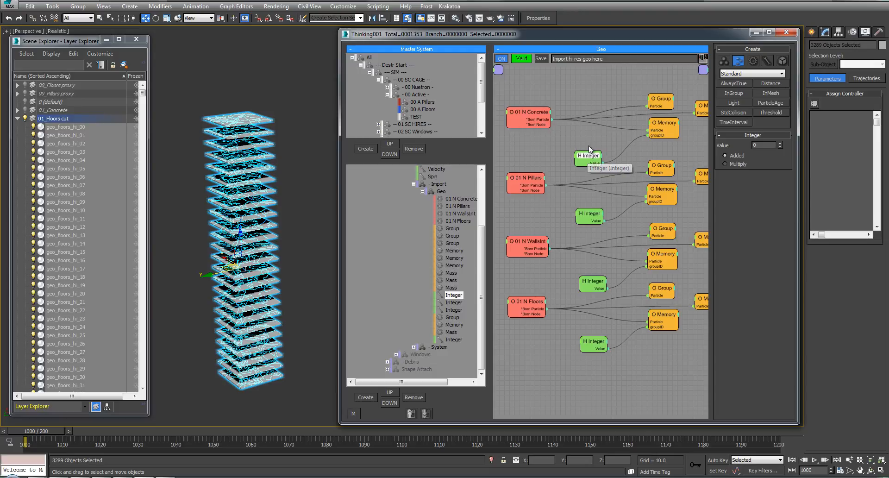
pyautogui.click(666, 134)
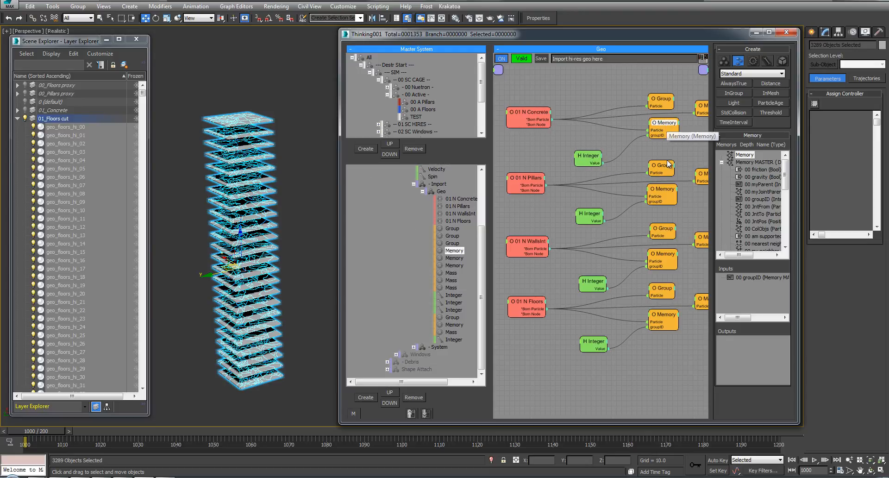
pyautogui.click(664, 191)
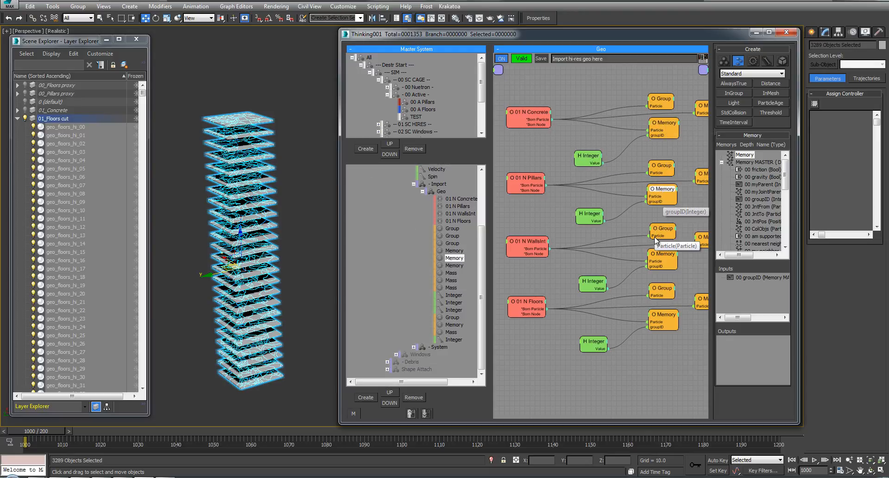
pyautogui.click(592, 215)
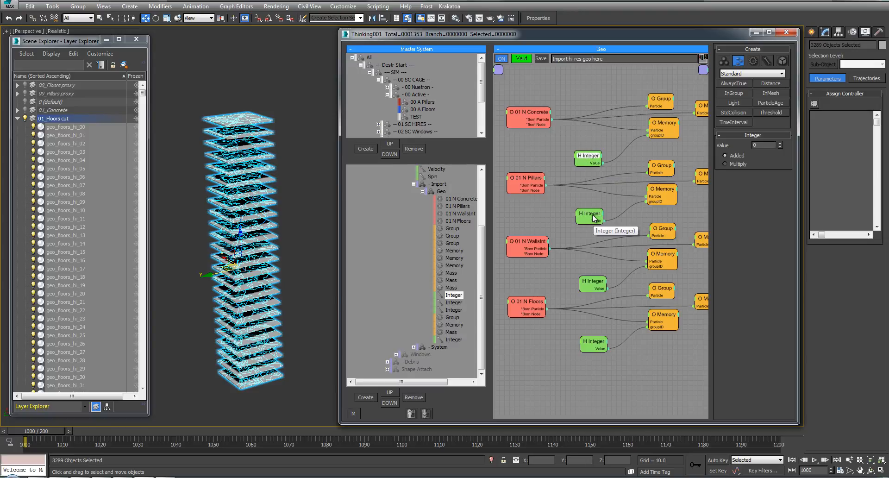
pyautogui.click(594, 281)
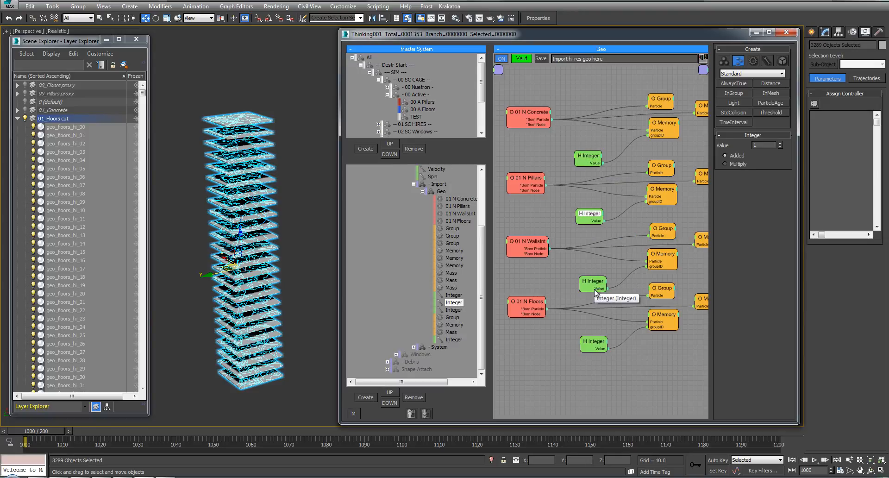
pyautogui.click(594, 343)
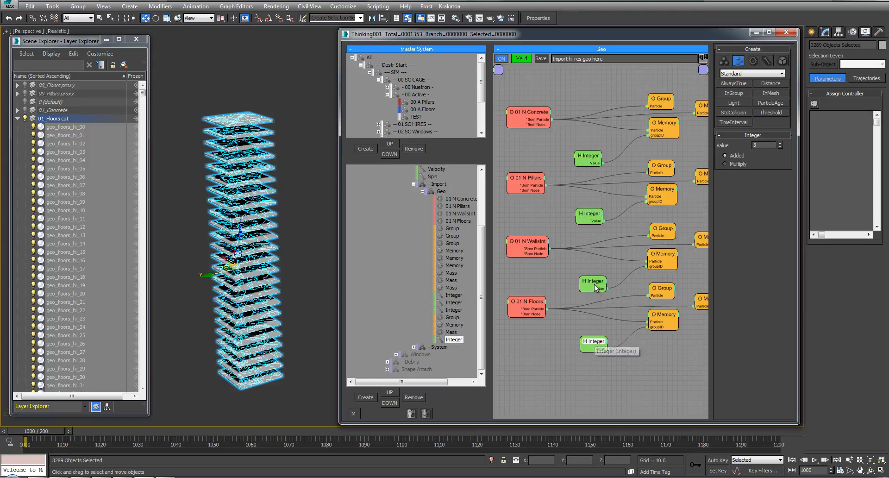
pyautogui.click(595, 342)
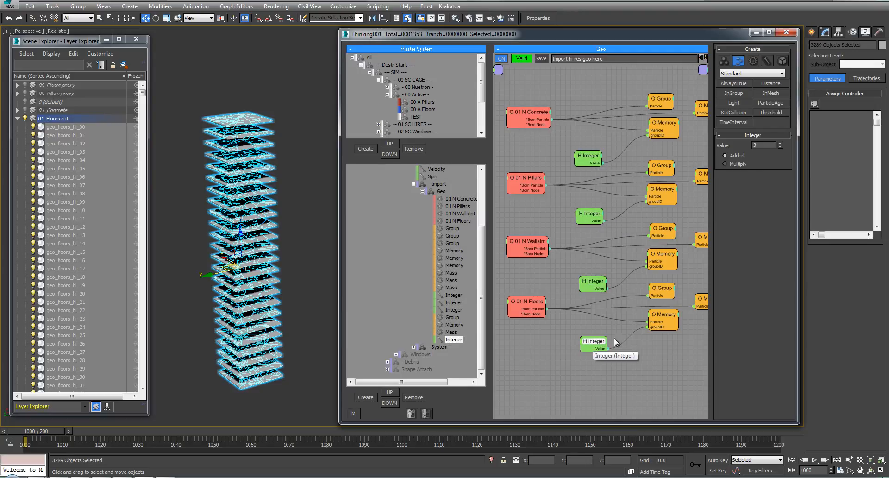
# Step: Collapse and hide the 01_Floors cut layer, and collapse the Geo dynamic set under Import
pyautogui.click(17, 119)
pyautogui.click(26, 119)
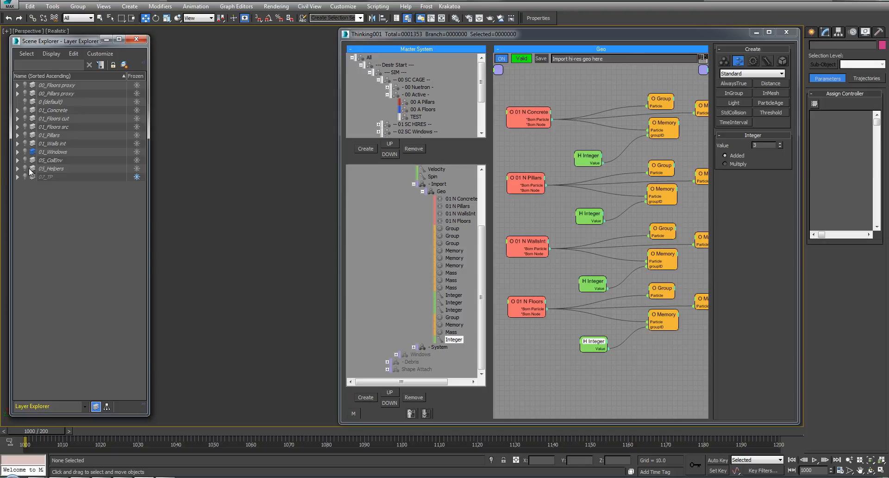
pyautogui.click(424, 193)
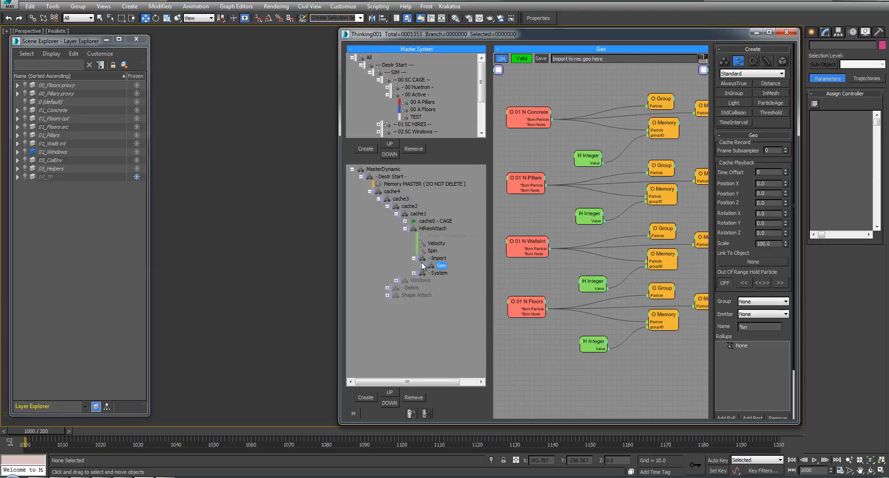
# Step: Open the SetRef set under System's PAttach and examine the PSearch node's group, SubTree and radius settings
pyautogui.click(414, 273)
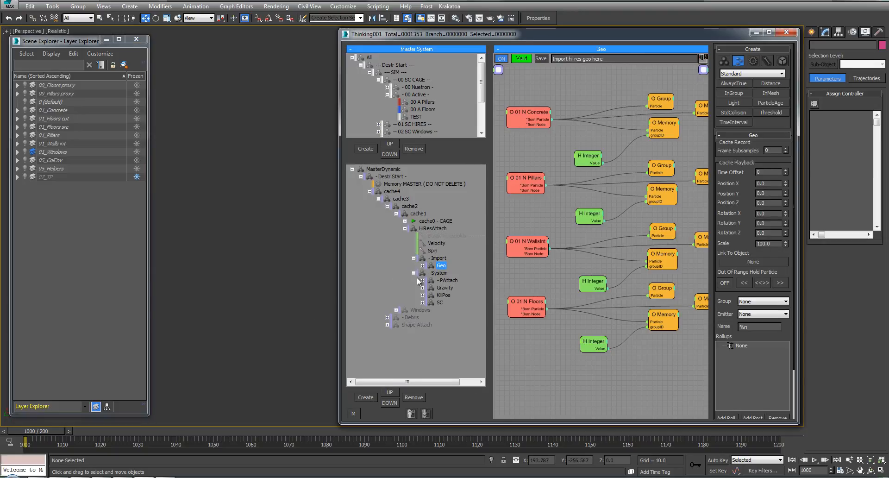
pyautogui.click(422, 280)
pyautogui.click(453, 288)
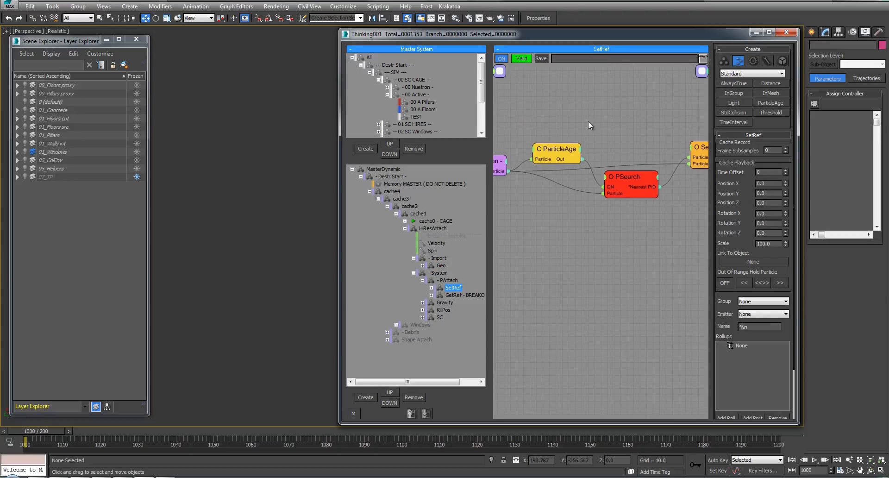
pyautogui.click(641, 182)
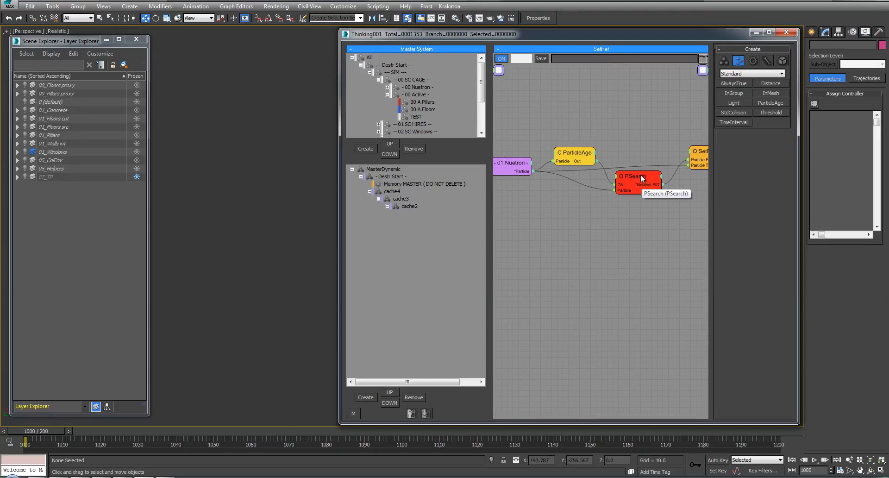
pyautogui.click(767, 149)
pyautogui.click(744, 150)
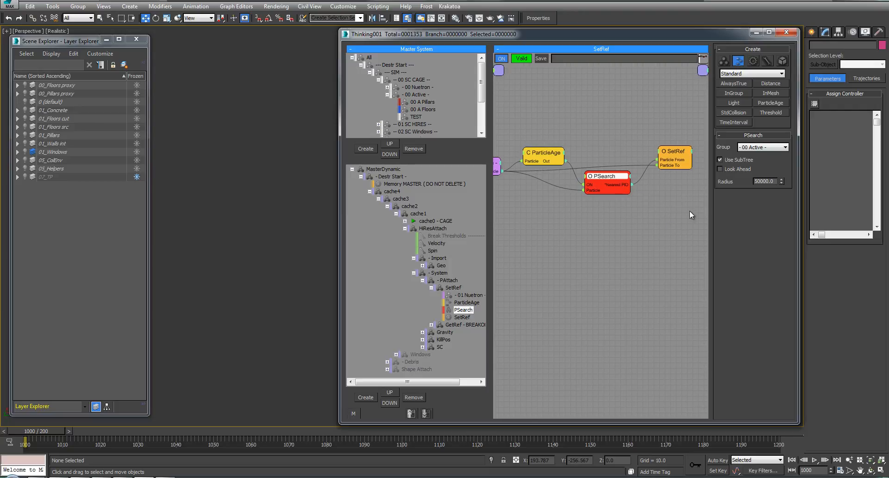
pyautogui.click(432, 287)
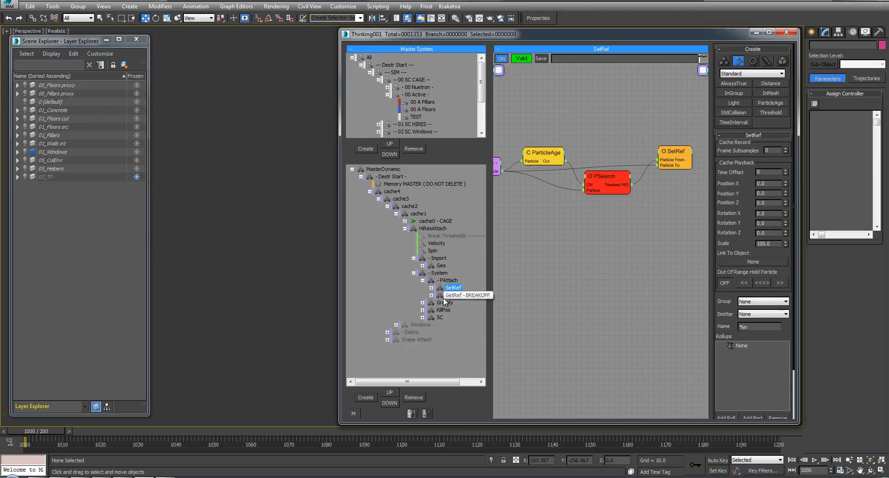
# Step: Open GetRef - BREAKOFF and examine how its GetRef and PAttach nodes use the reference stored by SetRef
pyautogui.click(450, 297)
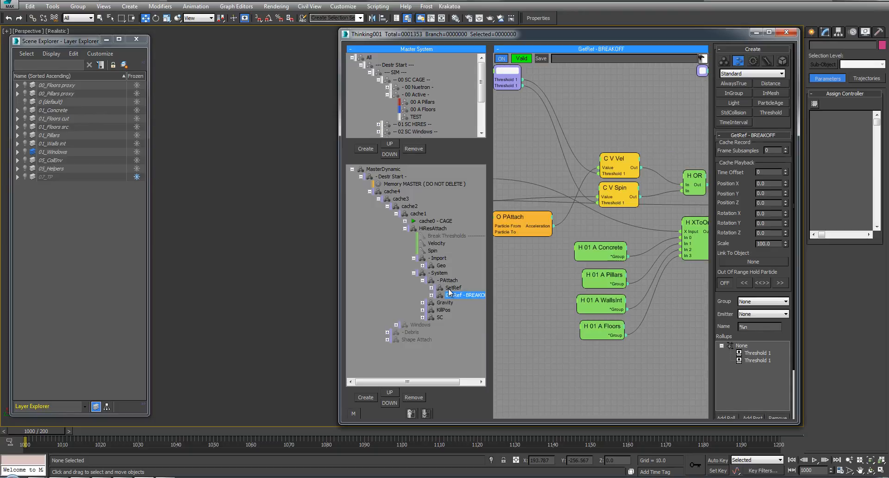
pyautogui.click(450, 288)
pyautogui.click(447, 296)
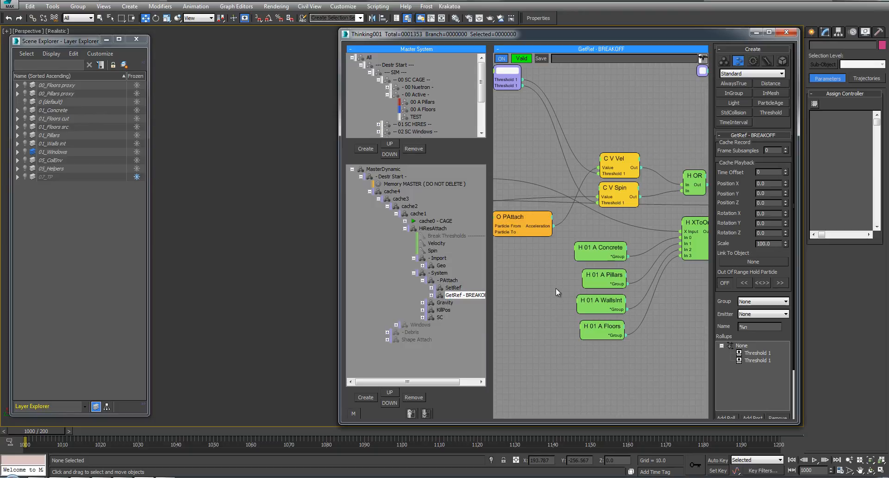
pyautogui.moveTo(550, 276); pyautogui.dragTo(602, 268, button='middle')
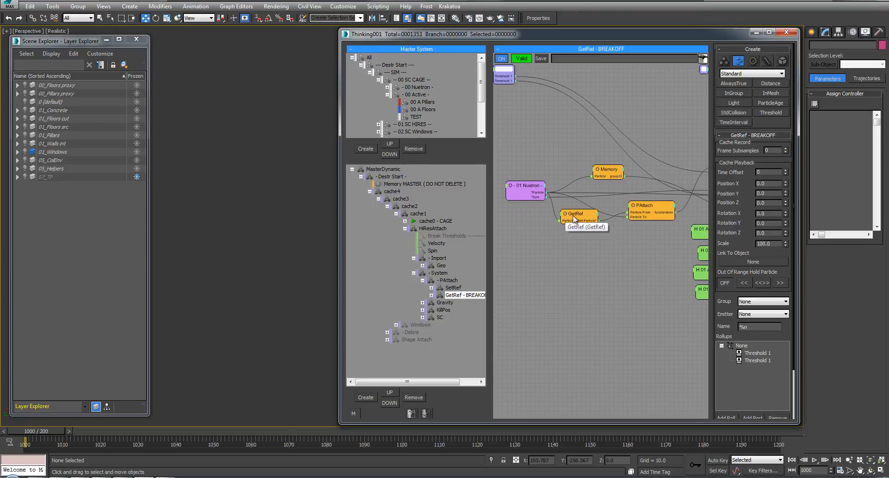
pyautogui.moveTo(571, 216); pyautogui.dragTo(574, 221)
pyautogui.moveTo(586, 192); pyautogui.dragTo(566, 193, button='middle')
pyautogui.click(451, 214)
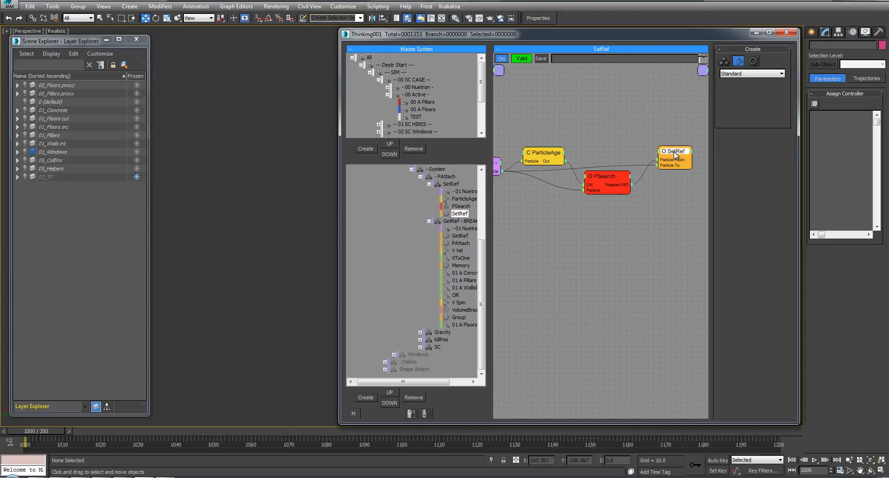
pyautogui.click(430, 184)
pyautogui.click(459, 235)
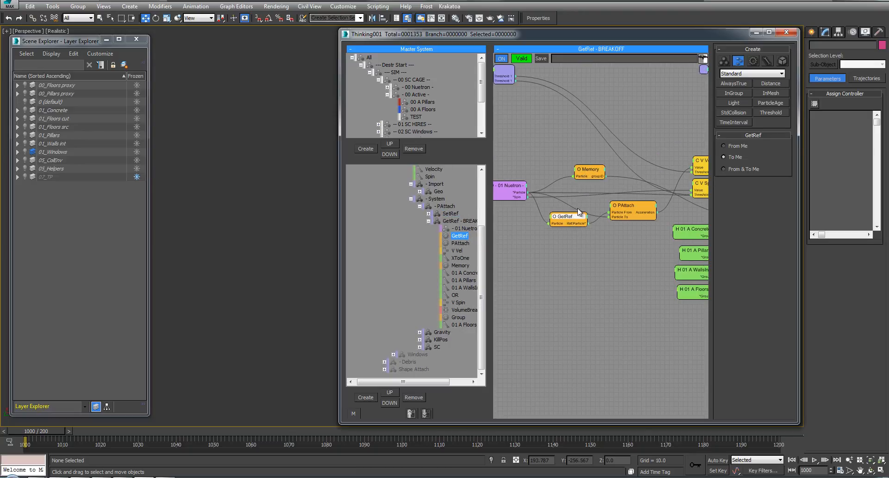
pyautogui.moveTo(631, 205); pyautogui.dragTo(628, 196)
# Step: Examine the Memory node, the V Vel and V Spin thresholds, the OR node and the VolumeBreak settings in GetRef - BREAKOFF
pyautogui.moveTo(627, 178); pyautogui.dragTo(550, 148, button='middle')
pyautogui.click(570, 174)
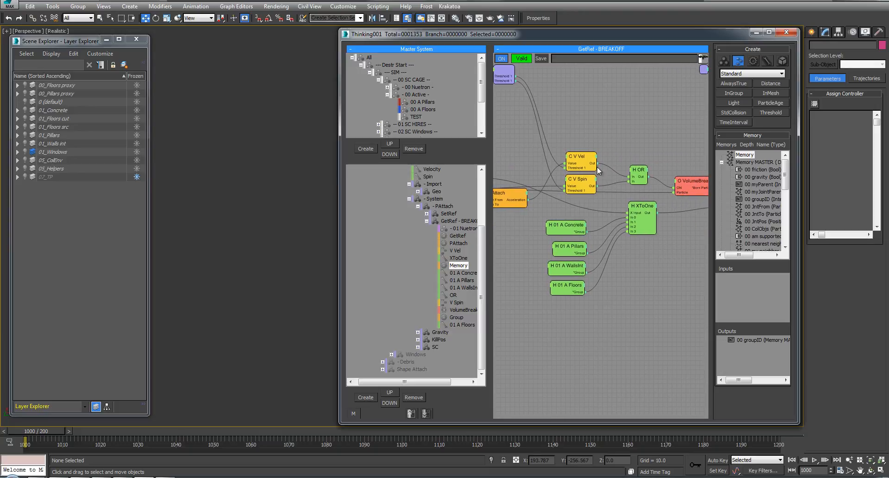
pyautogui.click(583, 192)
pyautogui.moveTo(623, 143); pyautogui.dragTo(604, 138, button='middle')
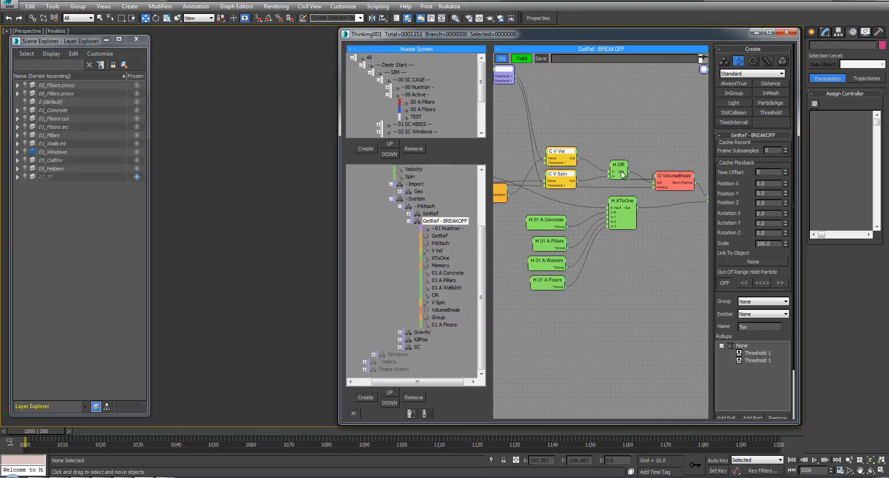
pyautogui.click(686, 182)
pyautogui.moveTo(685, 182); pyautogui.dragTo(647, 179, button='middle')
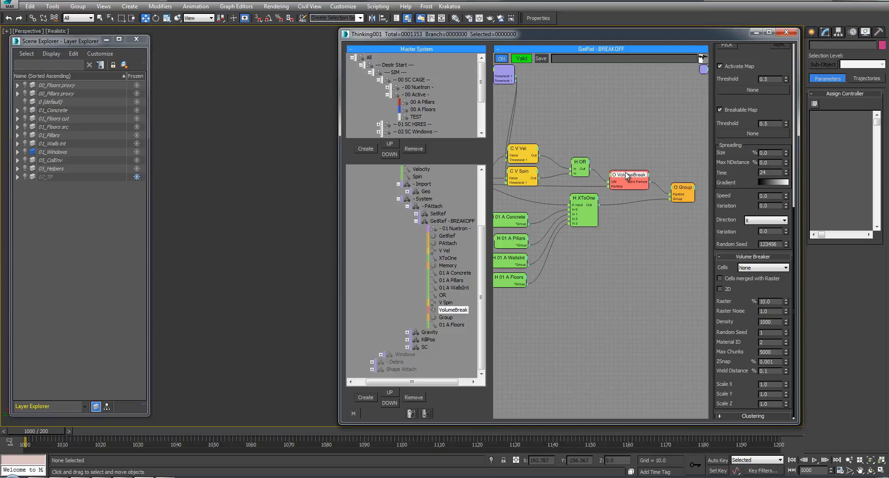
pyautogui.moveTo(533, 293); pyautogui.dragTo(563, 281, button='middle')
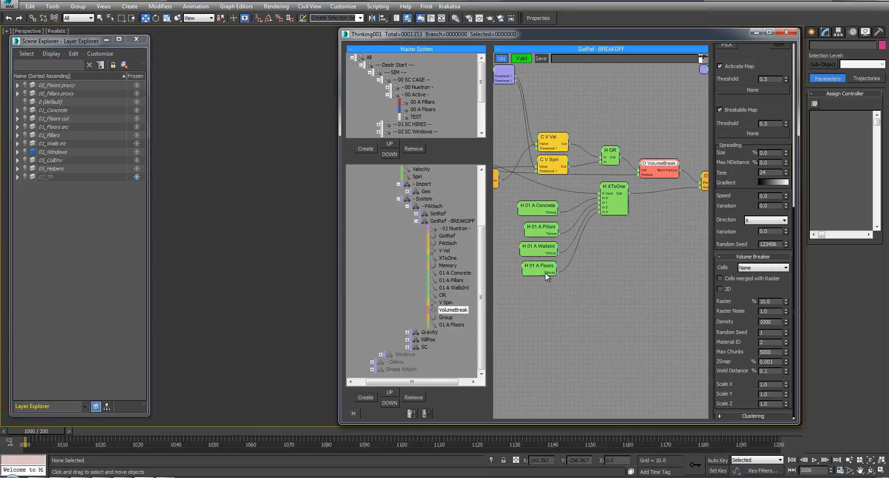
# Step: Examine how the four 01 A group helpers feed the Group node through XToOne
pyautogui.moveTo(543, 276); pyautogui.dragTo(620, 185)
pyautogui.moveTo(706, 181); pyautogui.dragTo(680, 179, button='middle')
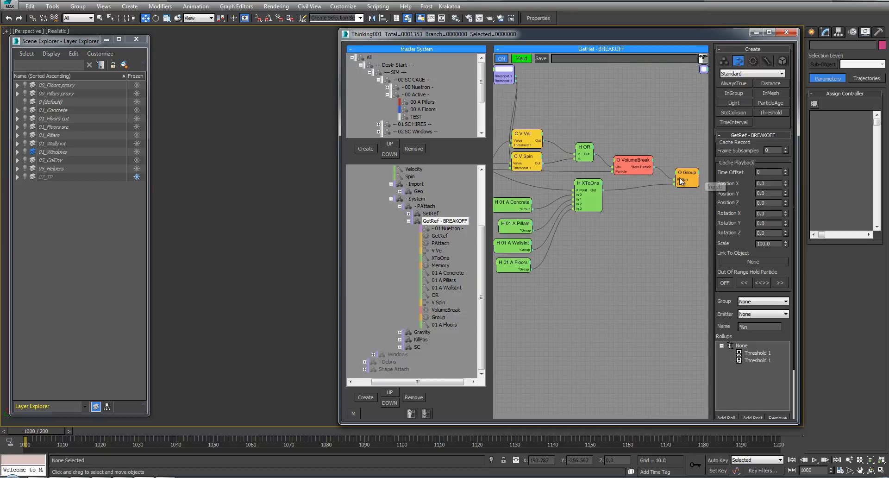
pyautogui.click(685, 179)
pyautogui.moveTo(535, 183); pyautogui.dragTo(541, 181, button='middle')
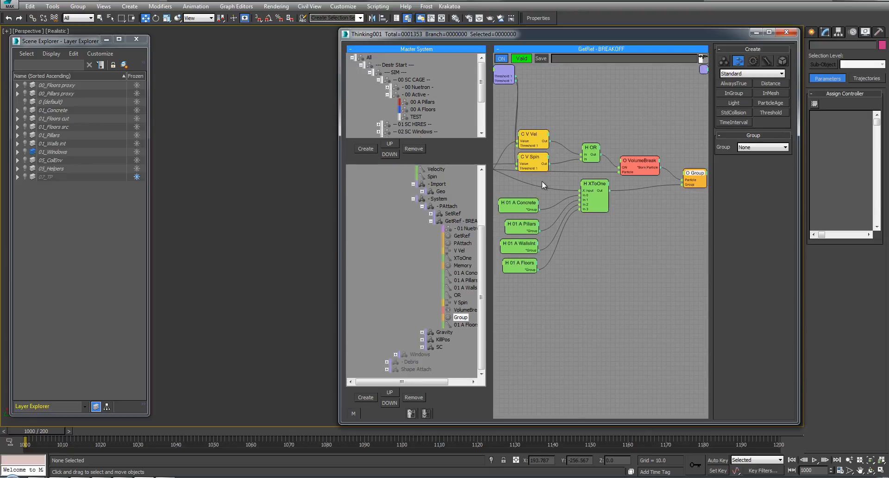
pyautogui.click(519, 320)
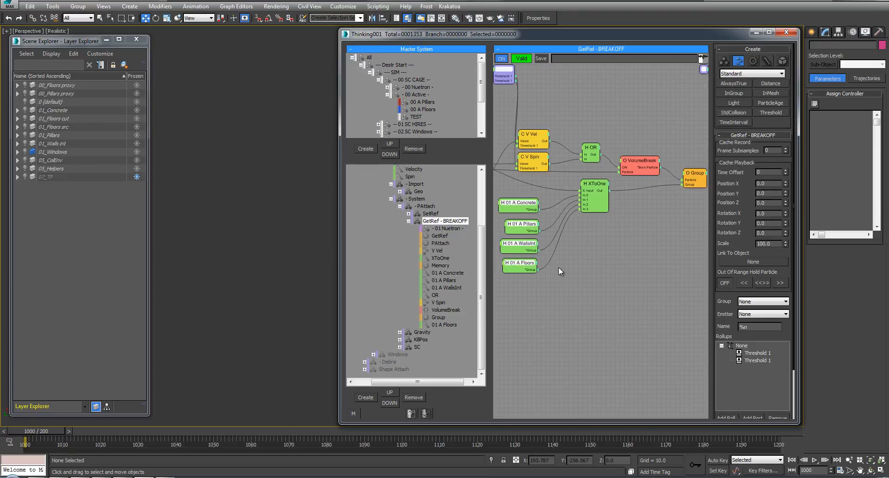
# Step: Expand the 01 SC HIRES groups and examine the 01 Nuetron subgroups' mesh display and Shape Collision Dynamics settings
pyautogui.click(387, 96)
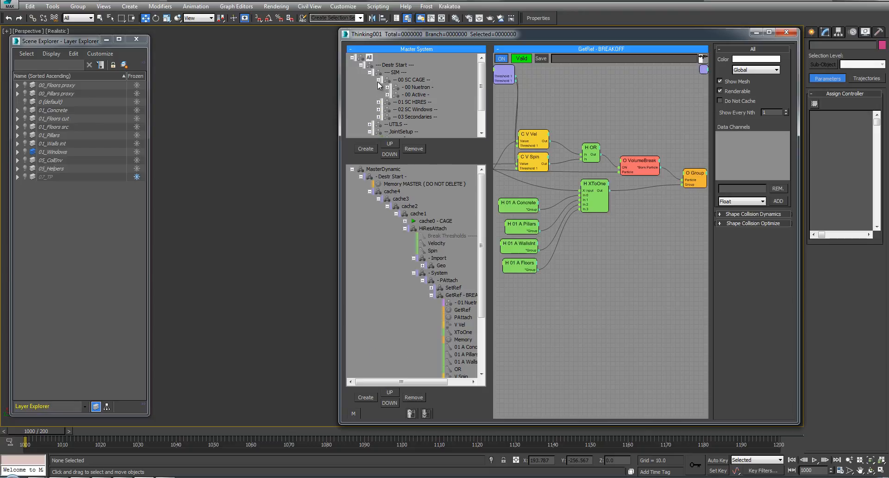
pyautogui.click(379, 80)
pyautogui.click(379, 87)
pyautogui.click(388, 101)
pyautogui.click(387, 94)
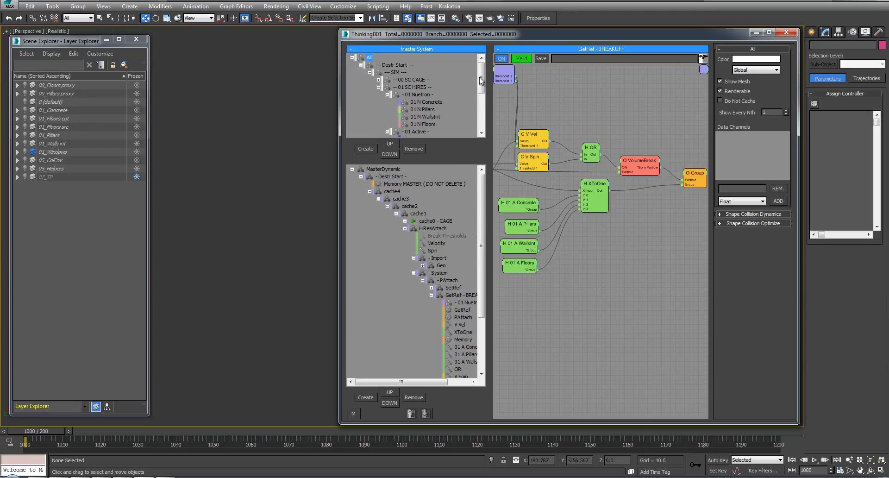
pyautogui.scroll(-1, 408, 93)
pyautogui.click(421, 80)
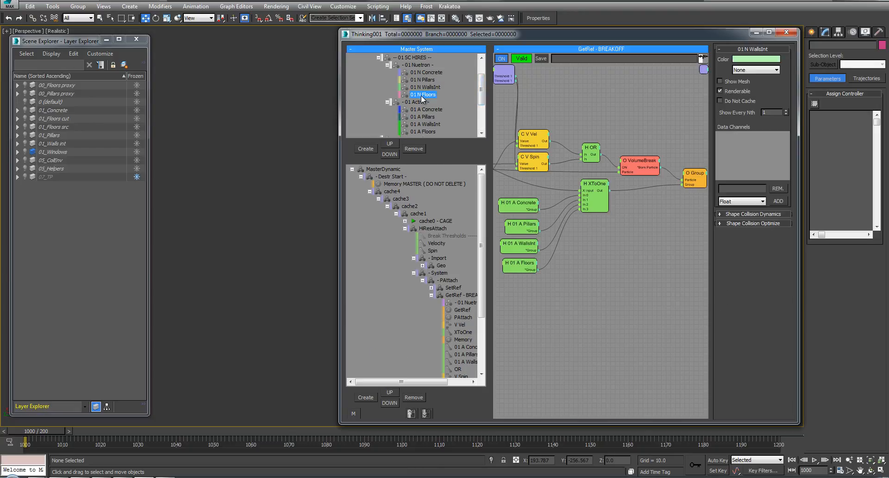
pyautogui.press('Up')
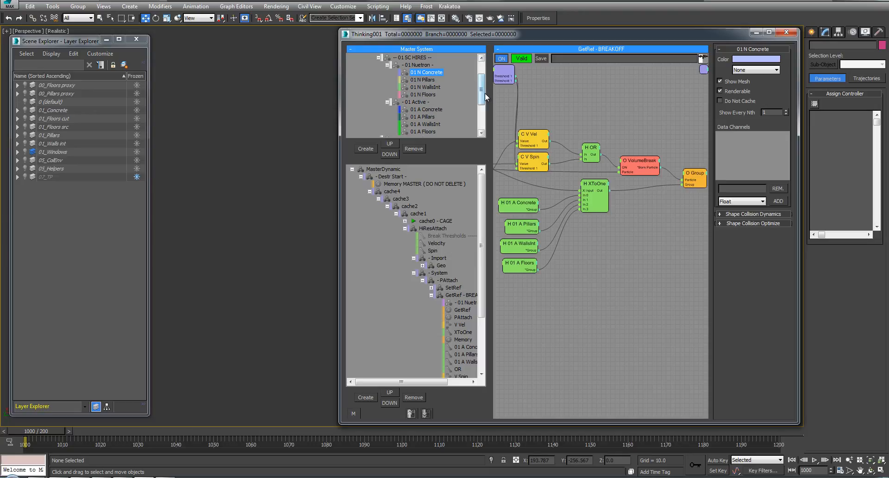
pyautogui.click(721, 215)
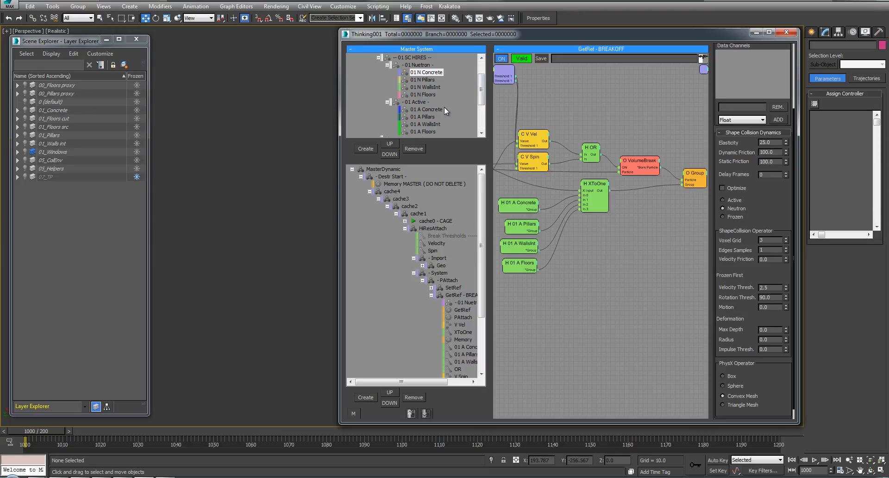
# Step: Review the VolumeBreak node and the 01 Active subgroups' collision settings, collapsing the 01 Nuetron and 01 Active groups
pyautogui.click(387, 65)
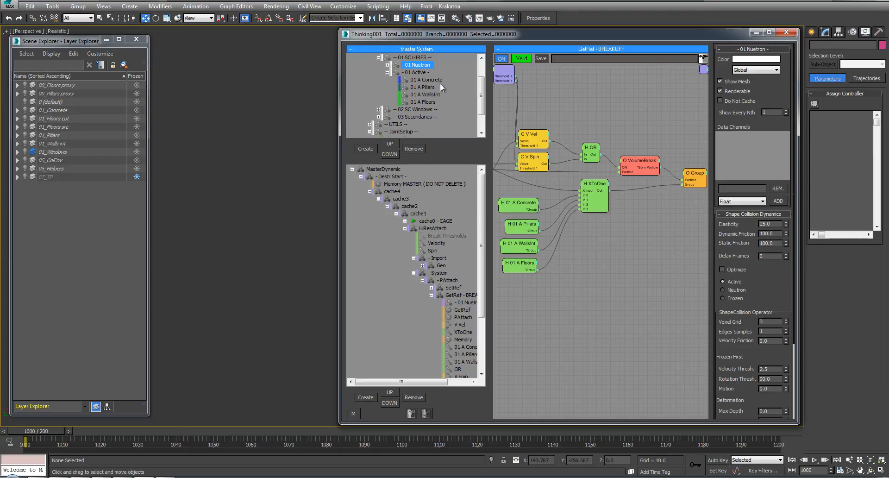
pyautogui.moveTo(633, 161); pyautogui.dragTo(639, 163)
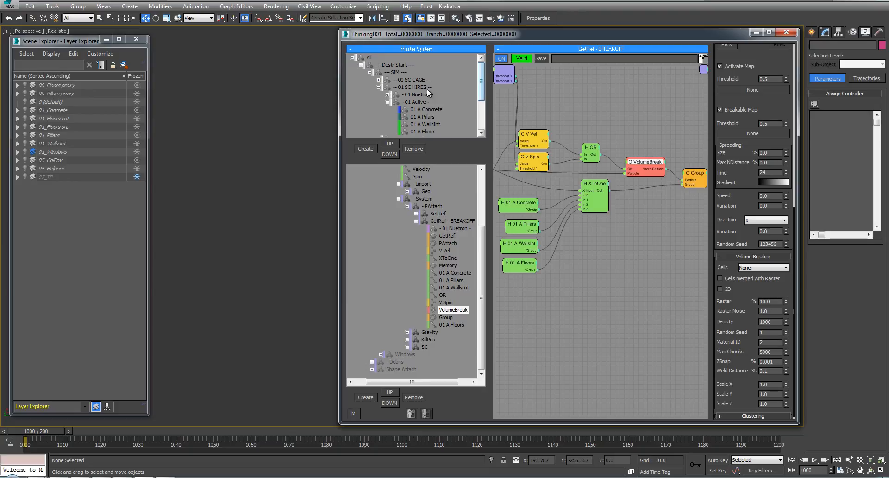
pyautogui.click(421, 132)
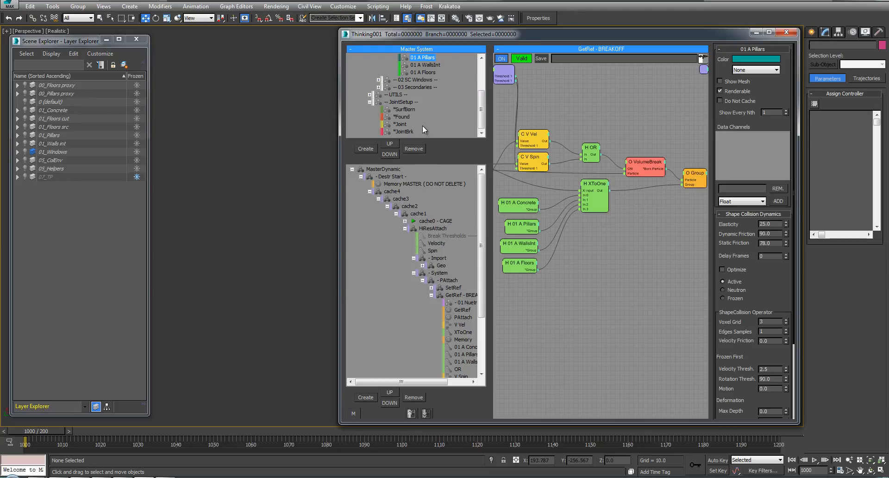
pyautogui.scroll(-2, 431, 70)
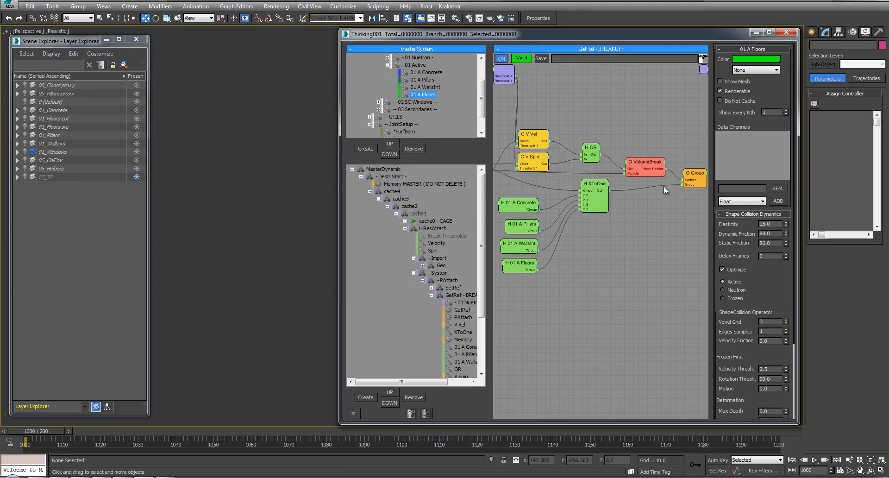
pyautogui.click(388, 66)
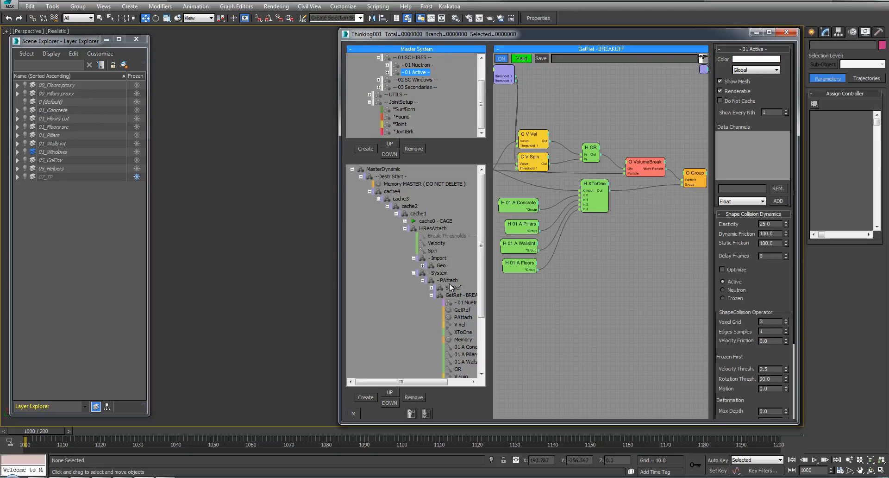
# Step: Collapse GetRef - BREAKOFF and look over the SC and Gravity sets under System
pyautogui.click(431, 295)
pyautogui.click(440, 318)
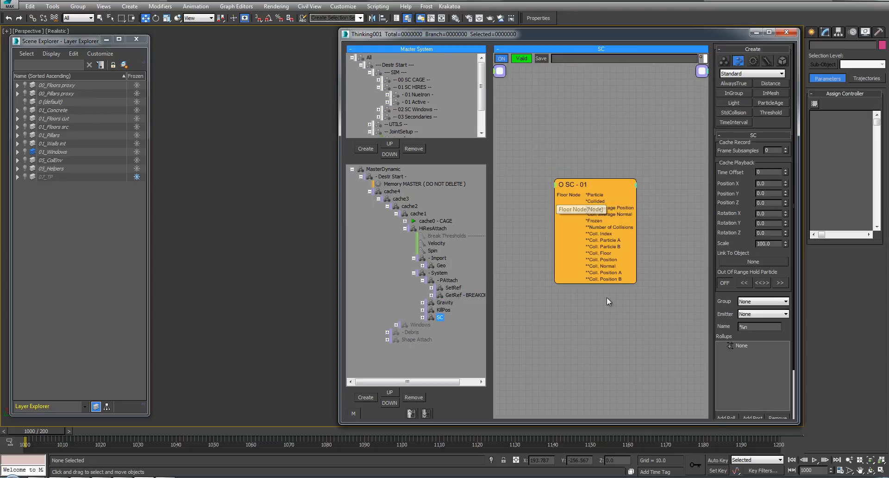
pyautogui.click(443, 304)
# Step: Open the KillPos set and examine its 01 SC HIRES group, Threshold and ParticleDie nodes
pyautogui.click(443, 310)
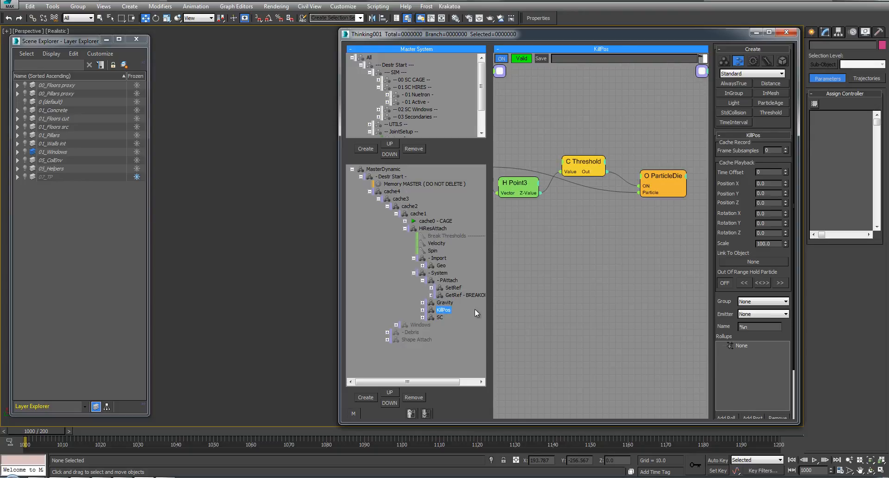
pyautogui.moveTo(581, 240); pyautogui.dragTo(582, 249, button='middle')
pyautogui.scroll(-3, 582, 248)
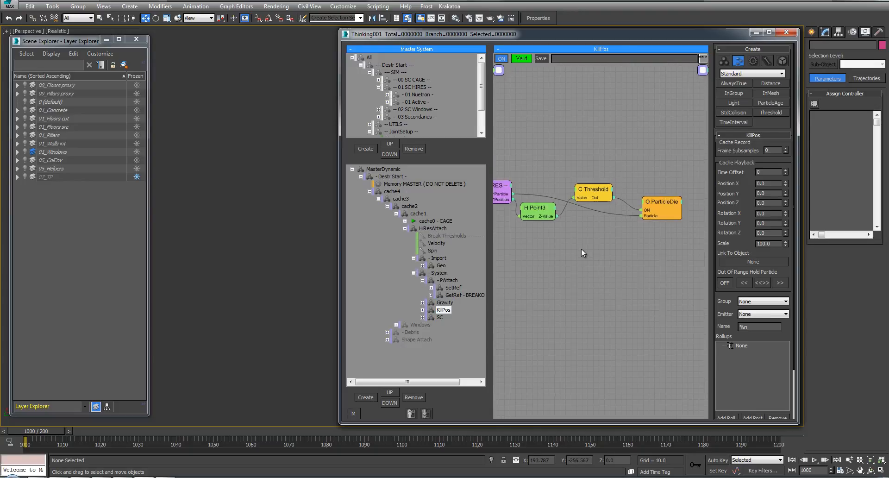
pyautogui.click(561, 232)
pyautogui.moveTo(570, 167); pyautogui.dragTo(590, 134, button='middle')
pyautogui.moveTo(539, 185); pyautogui.dragTo(529, 182)
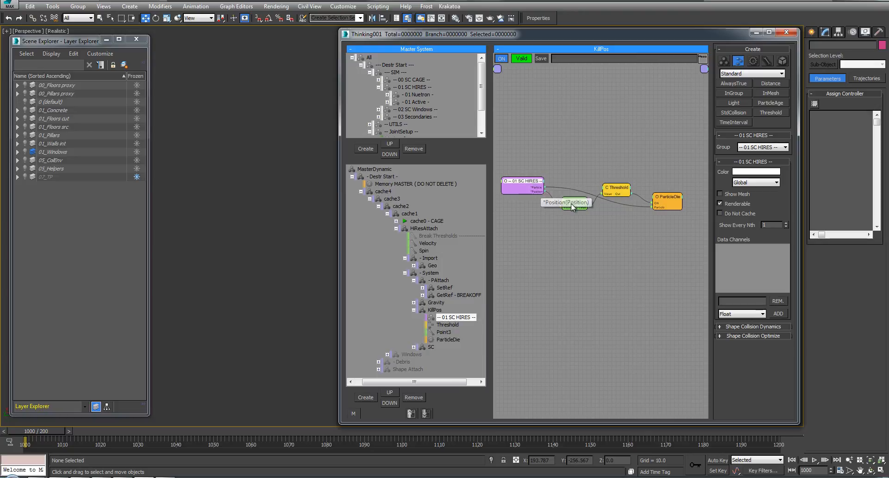
pyautogui.click(620, 190)
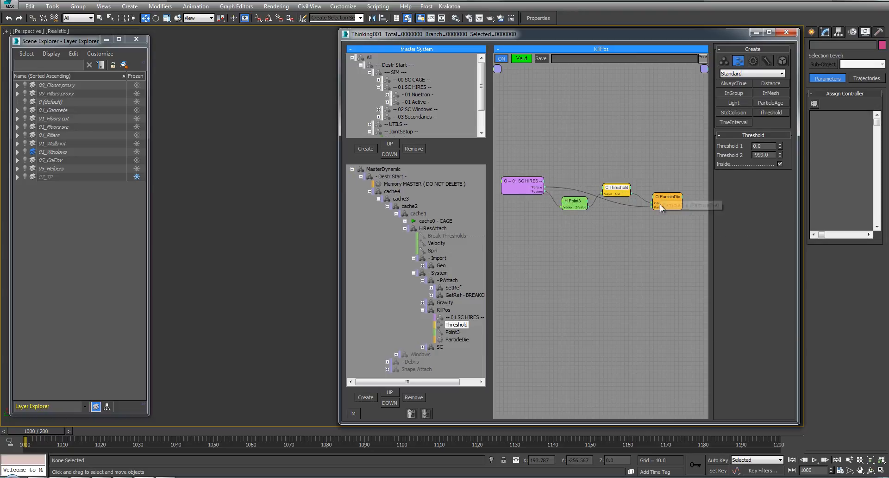
pyautogui.moveTo(660, 204); pyautogui.dragTo(660, 208)
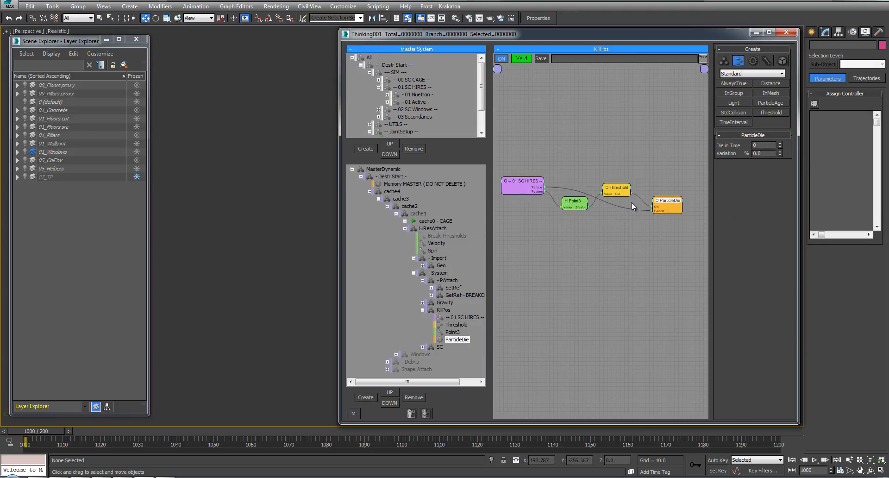
# Step: Check the KillPos Threshold node's range, and collapse the KillPos, PAttach and HiResAttach sets
pyautogui.click(616, 193)
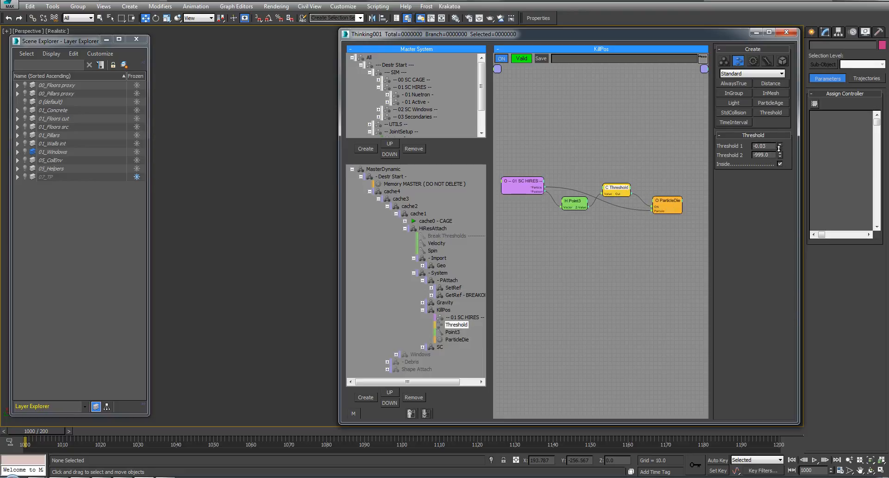
pyautogui.click(422, 310)
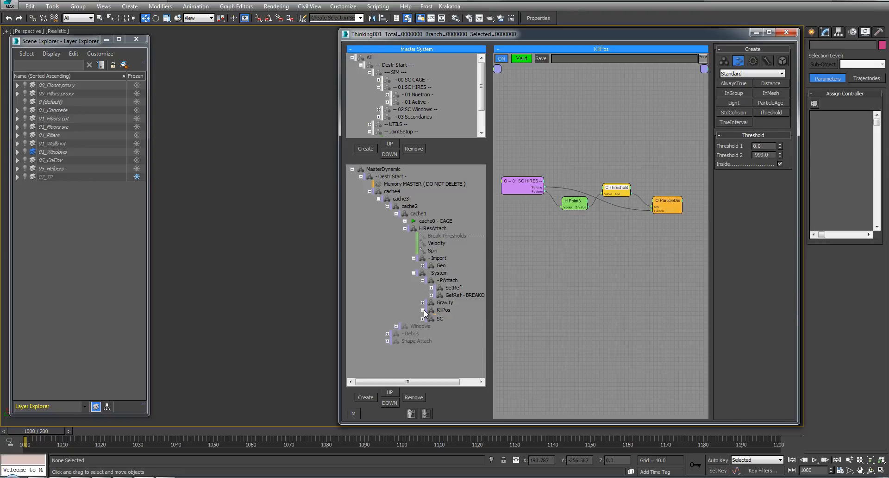
pyautogui.click(443, 310)
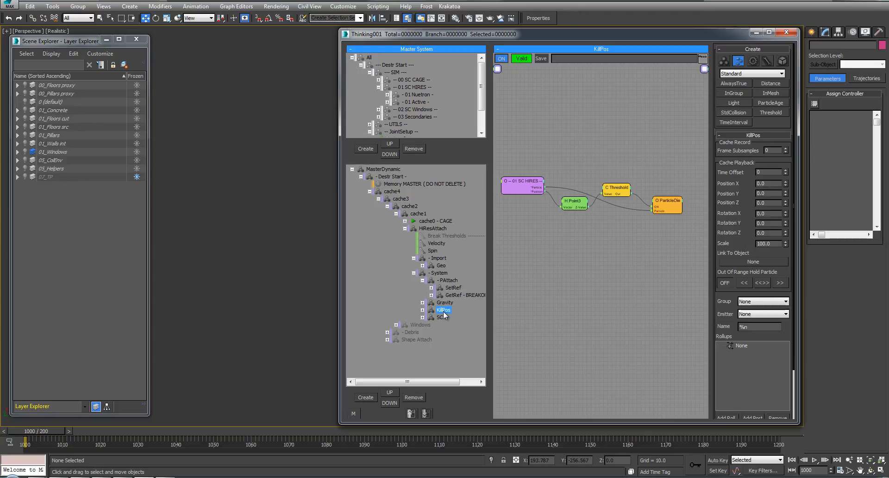
pyautogui.click(423, 280)
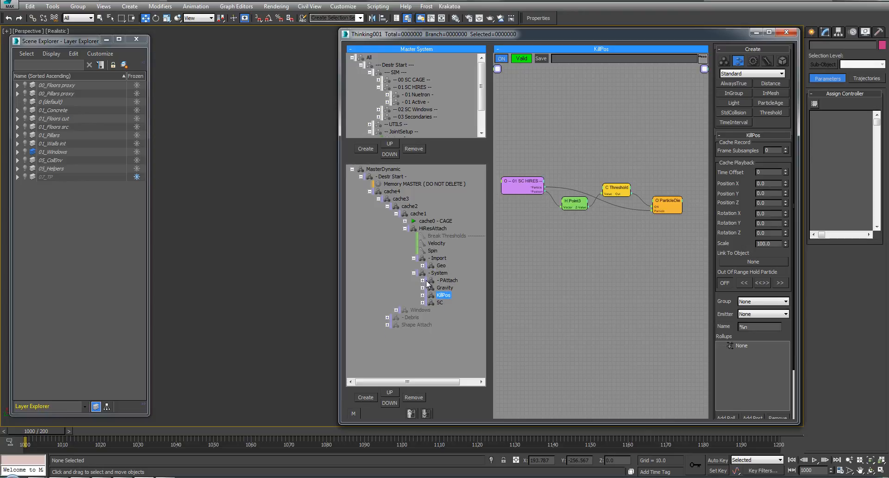
pyautogui.click(405, 229)
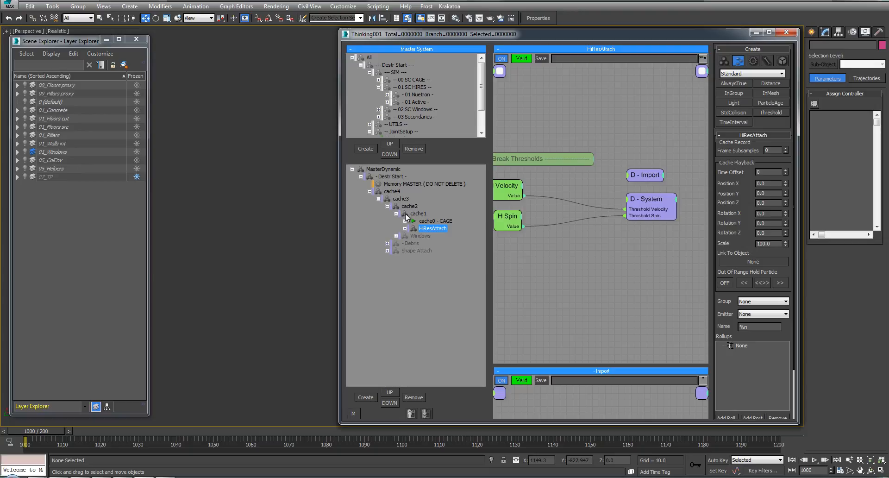
# Step: Record the cache1 simulation and stop the recording at about frame 1083
pyautogui.rightClick(406, 212)
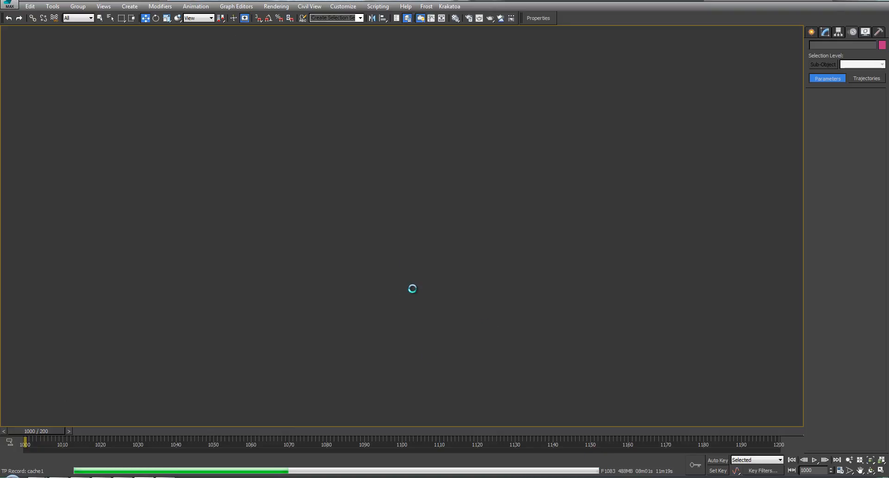
pyautogui.press('Escape')
pyautogui.click(429, 272)
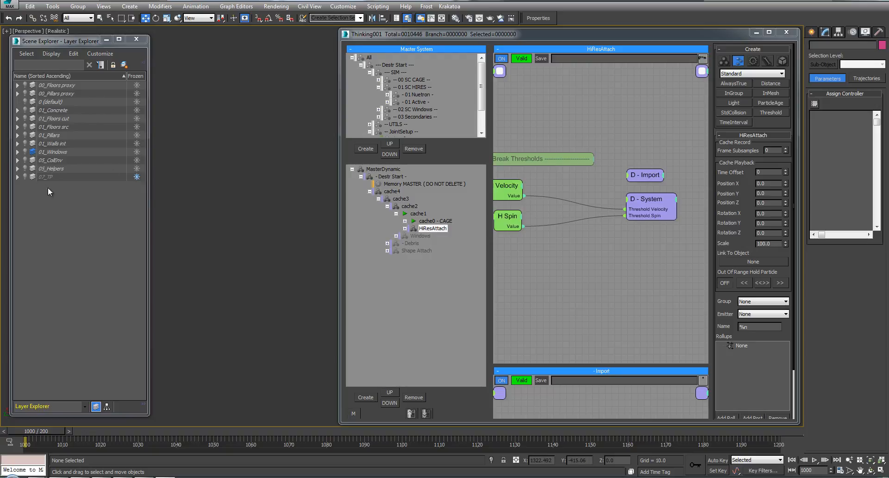
# Step: Unhide the TP layer, close the Scene Explorer and play the cached simulation up to frame 1037
pyautogui.click(25, 176)
pyautogui.click(136, 39)
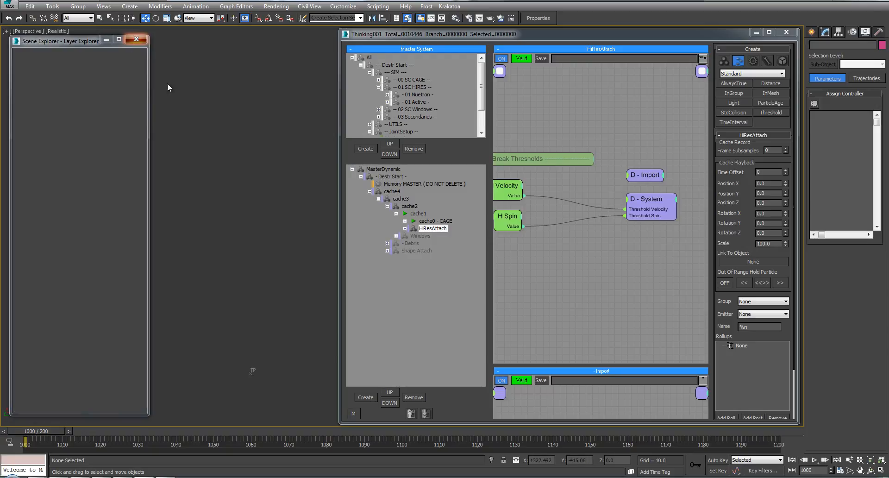
pyautogui.press('/')
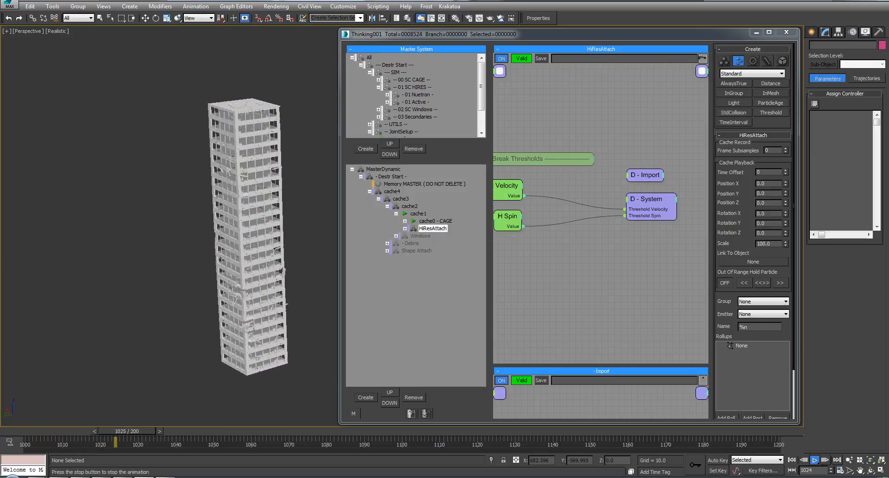
pyautogui.click(815, 461)
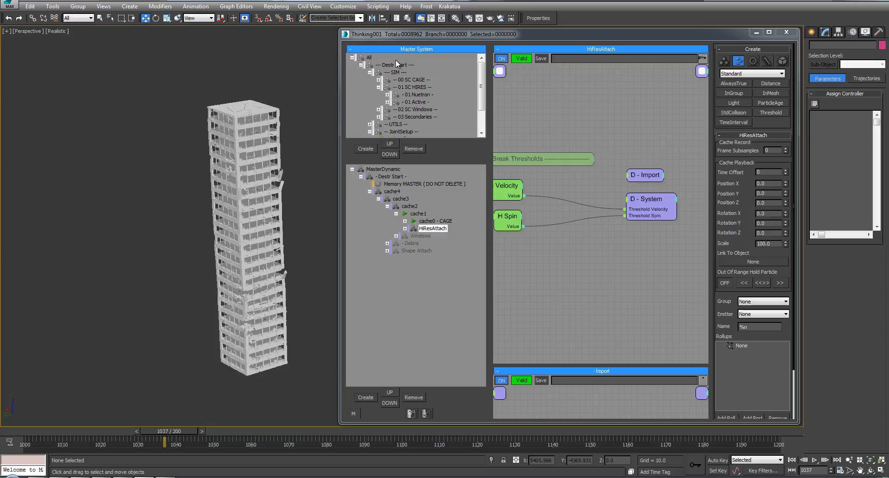
# Step: Expand the 00 SC CAGE groups and turn off mesh display for 00 A Pillars and 00 A Floors
pyautogui.click(379, 80)
pyautogui.click(388, 95)
pyautogui.click(388, 87)
pyautogui.click(419, 109)
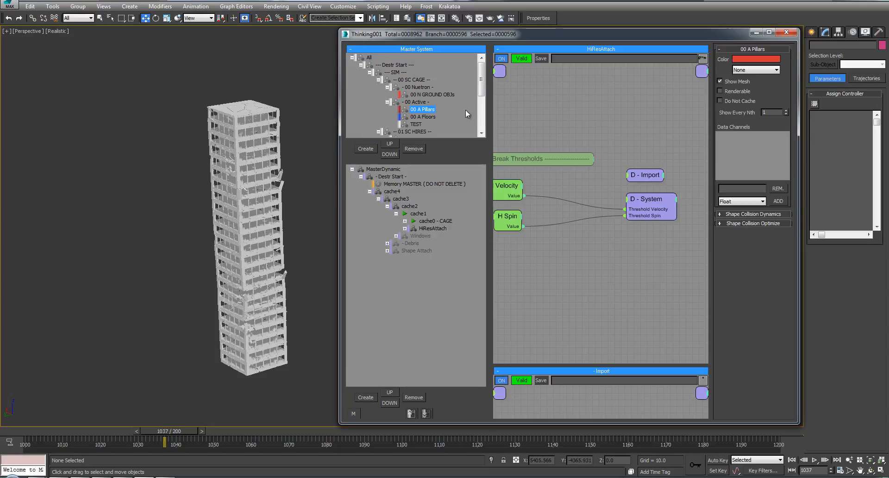
pyautogui.click(422, 117)
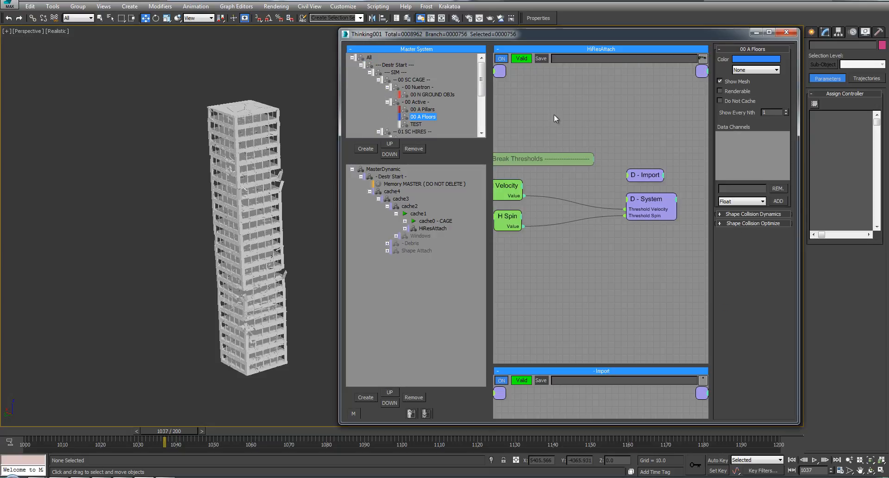
pyautogui.click(727, 78)
pyautogui.keyDown('alt'); pyautogui.moveTo(271, 128); pyautogui.dragTo(293, 103, button='middle'); pyautogui.keyUp('alt')
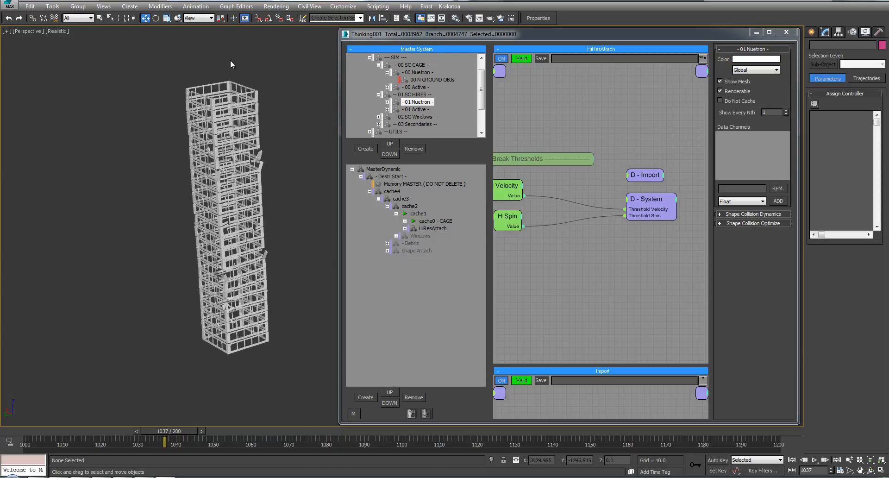
pyautogui.keyDown('alt'); pyautogui.moveTo(230, 60); pyautogui.dragTo(235, 87, button='middle'); pyautogui.keyUp('alt')
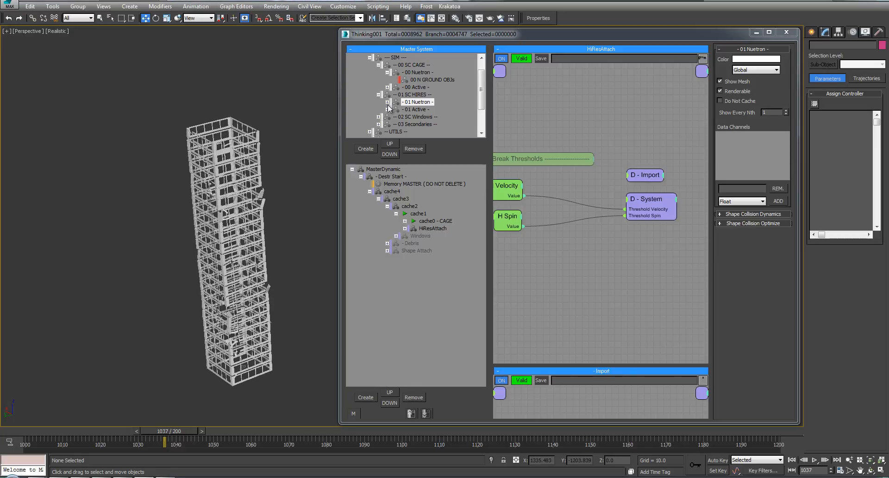
# Step: Expand 01 Nuetron and turn on mesh display for its 01 N Pillars, 01 N WallsInt and 01 N Floors groups
pyautogui.click(387, 103)
pyautogui.click(422, 117)
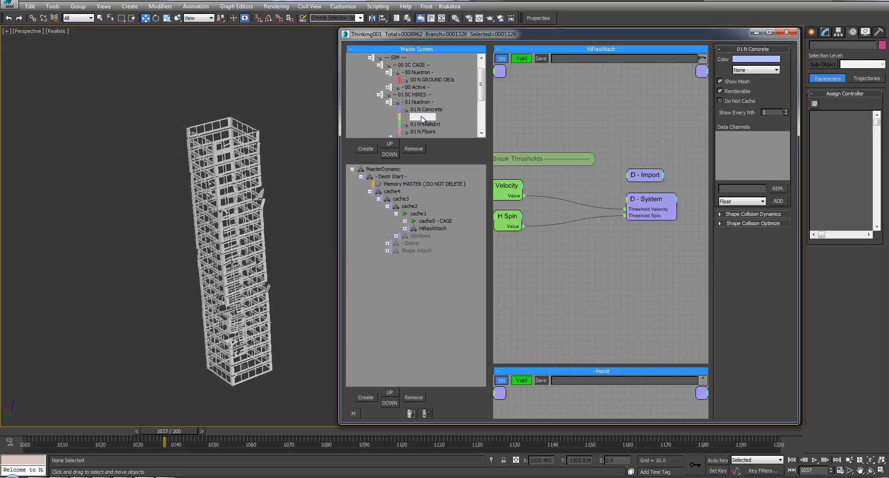
pyautogui.click(731, 85)
pyautogui.click(746, 84)
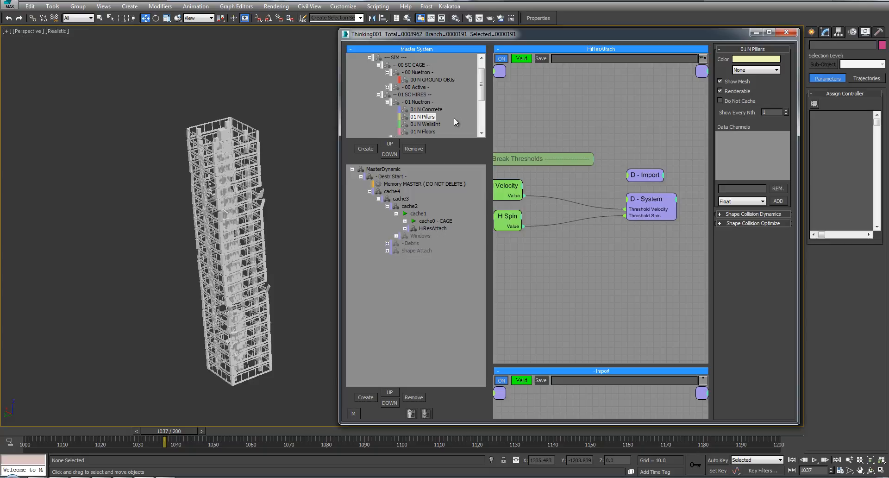
pyautogui.click(422, 124)
pyautogui.click(735, 82)
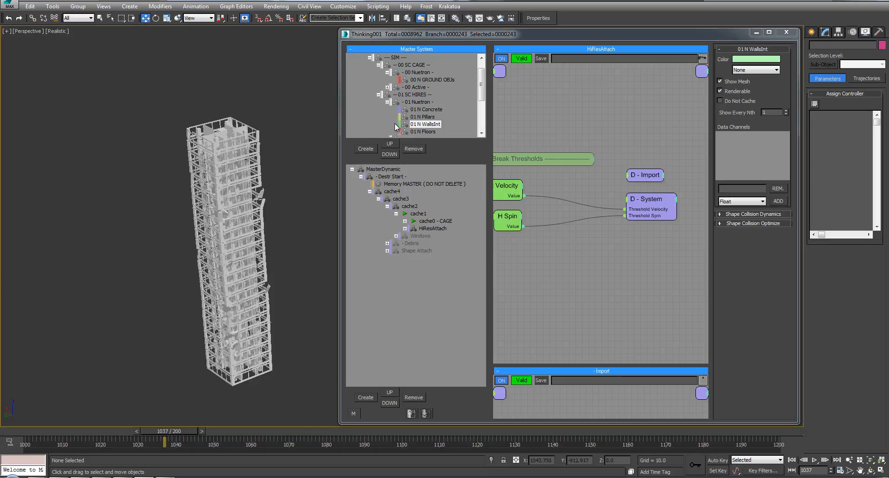
pyautogui.click(423, 131)
pyautogui.click(725, 81)
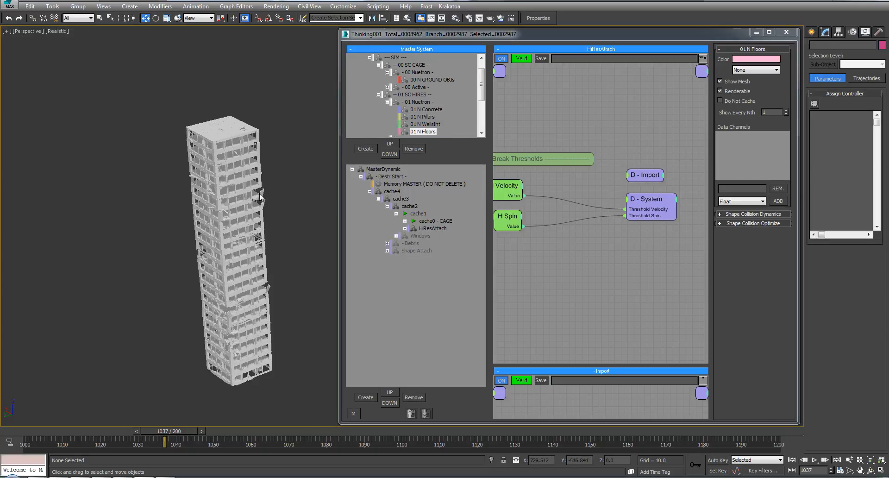
# Step: Expand 01 Active and turn on mesh display for its 01 A Pillars, 01 A WallsInt and 01 A Floors groups
pyautogui.moveTo(260, 194); pyautogui.dragTo(258, 175, button='middle')
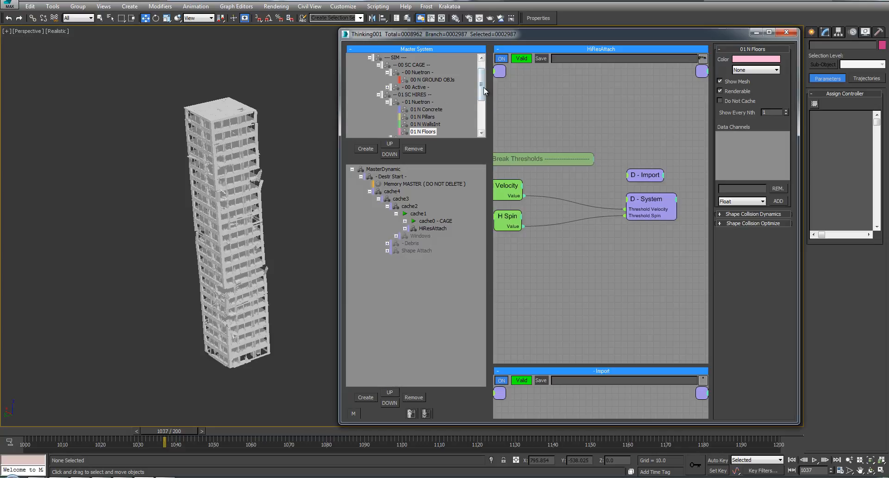
pyautogui.moveTo(484, 91); pyautogui.dragTo(483, 106)
pyautogui.click(387, 103)
pyautogui.click(423, 109)
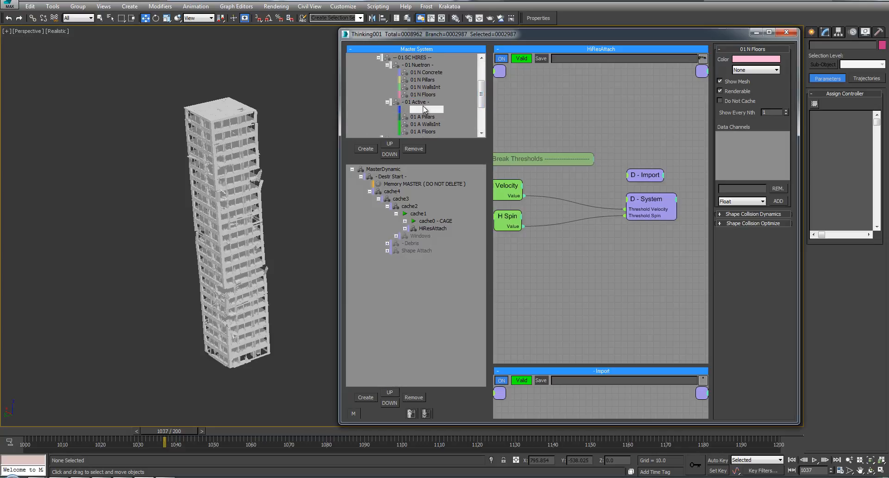
pyautogui.click(422, 117)
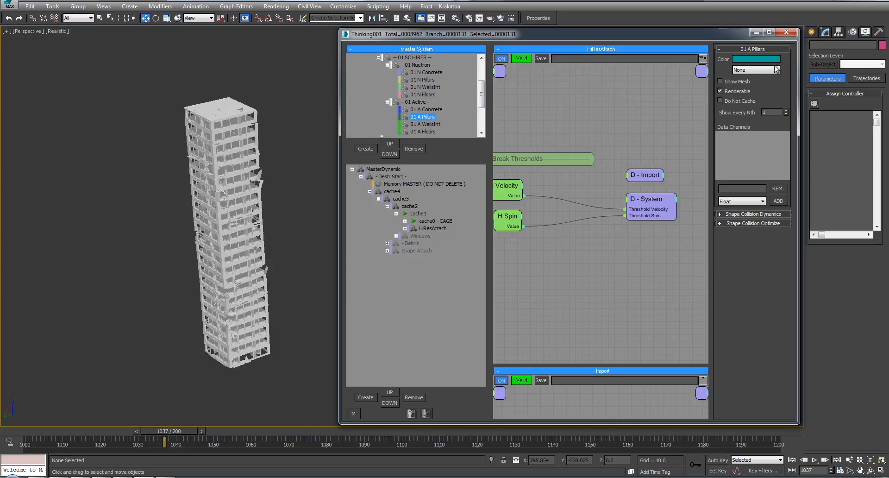
pyautogui.click(736, 81)
pyautogui.click(433, 131)
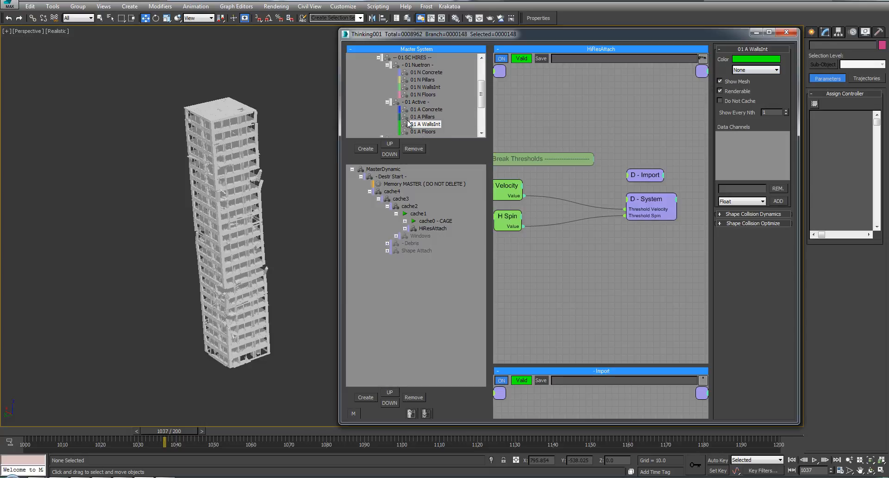
pyautogui.click(720, 81)
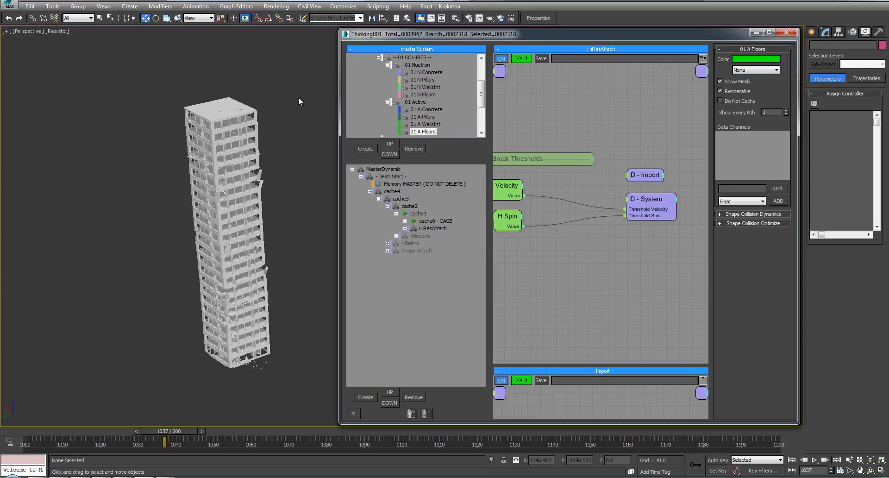
# Step: Inspect the tower's broken pieces up close, then with edged faces shown, and play the simulation on to frame 1051
pyautogui.moveTo(296, 116); pyautogui.dragTo(304, 95, button='middle')
pyautogui.scroll(4, 271, 151)
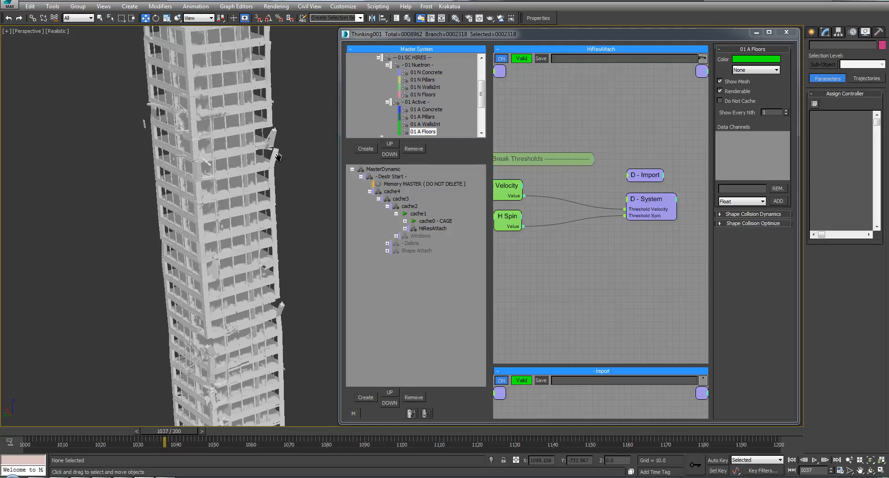
pyautogui.scroll(-3, 274, 153)
pyautogui.moveTo(279, 156); pyautogui.dragTo(247, 162, button='middle')
pyautogui.press('F4')
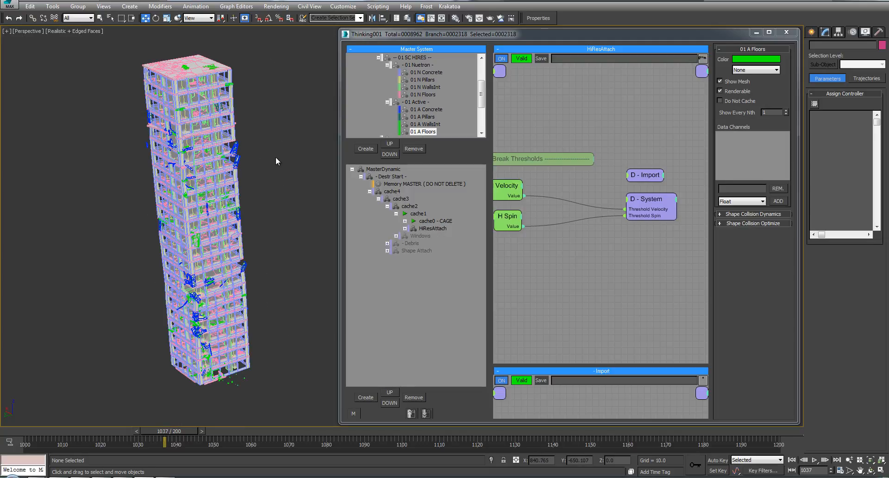
pyautogui.press('/')
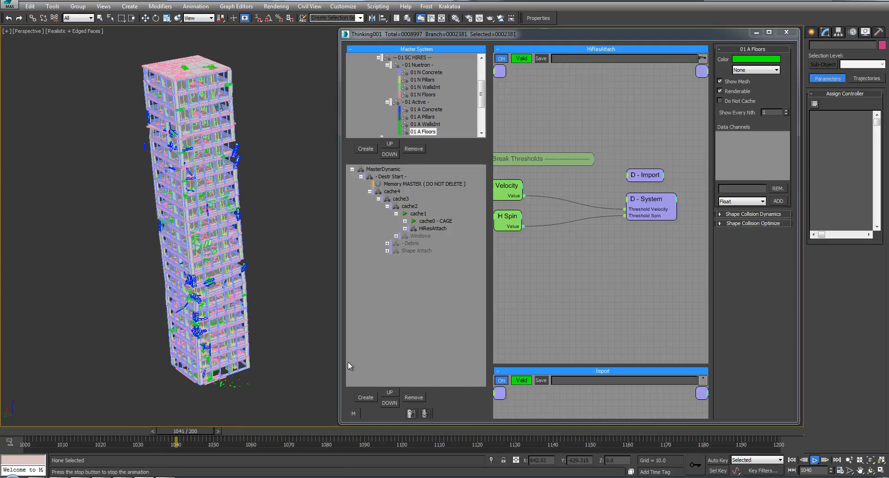
pyautogui.click(814, 461)
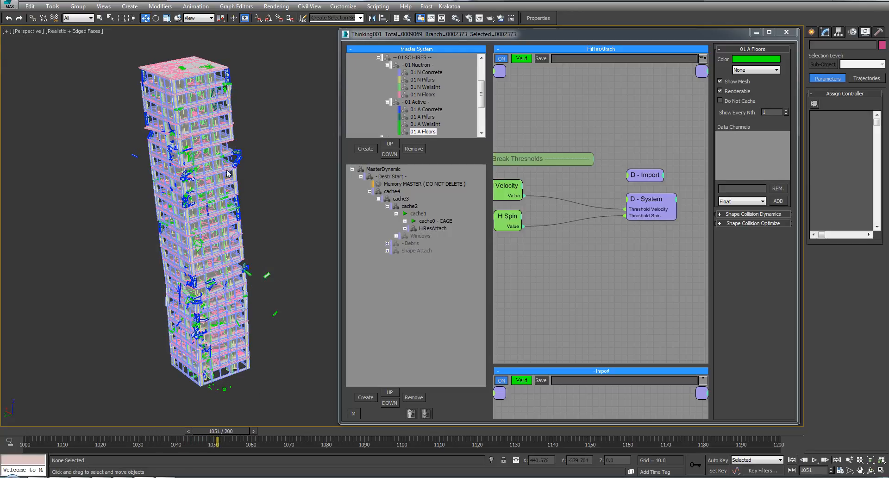
# Step: Play the collapse on to frame 1083, examining the debris with and without edged faces, and return to the start frame
pyautogui.press('F4')
pyautogui.moveTo(263, 135)
pyautogui.keyDown('alt'); pyautogui.mouseDown(button='middle')
pyautogui.moveTo(270, 134)
pyautogui.moveTo(258, 145)
pyautogui.mouseUp(button='middle'); pyautogui.keyUp('alt')
pyautogui.press('/')
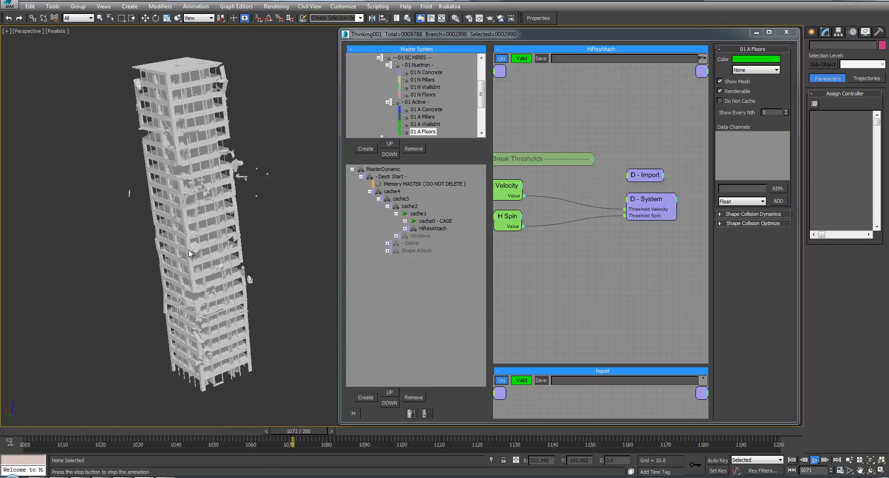
pyautogui.press('F4')
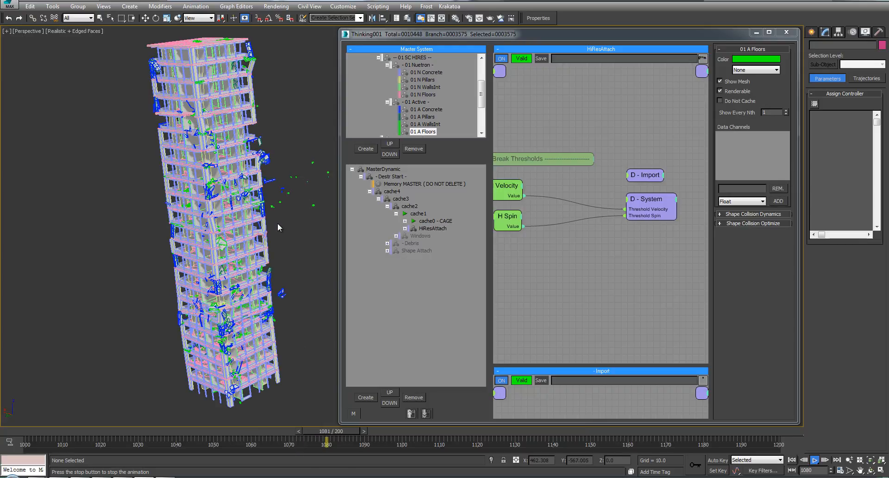
pyautogui.click(815, 460)
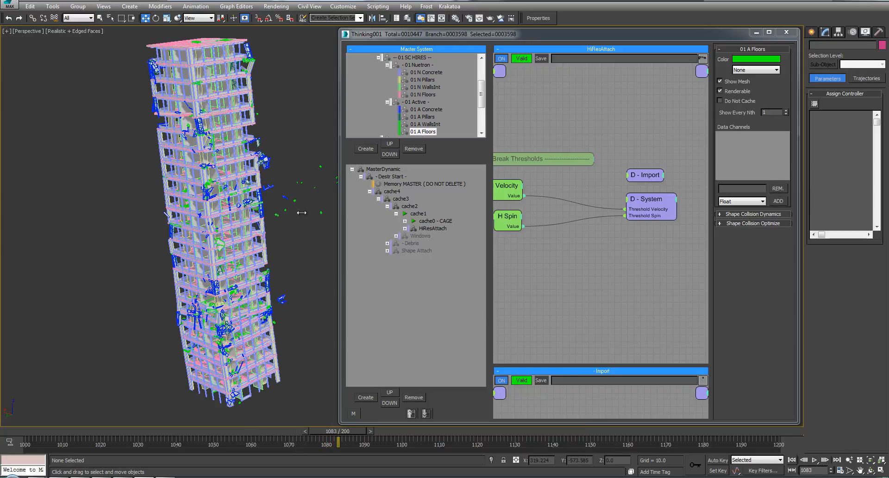
pyautogui.press('F4')
pyautogui.scroll(3, 299, 234)
pyautogui.keyDown('alt'); pyautogui.moveTo(249, 232); pyautogui.dragTo(276, 142, button='middle'); pyautogui.keyUp('alt')
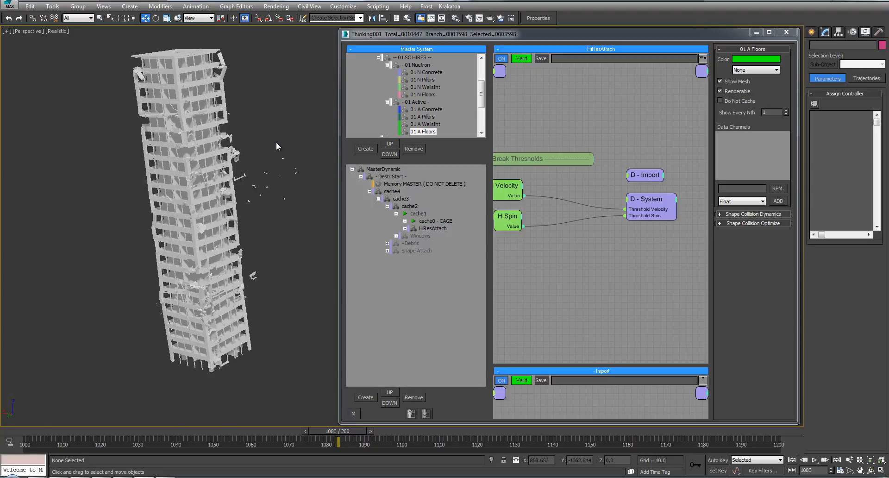
pyautogui.press('Home')
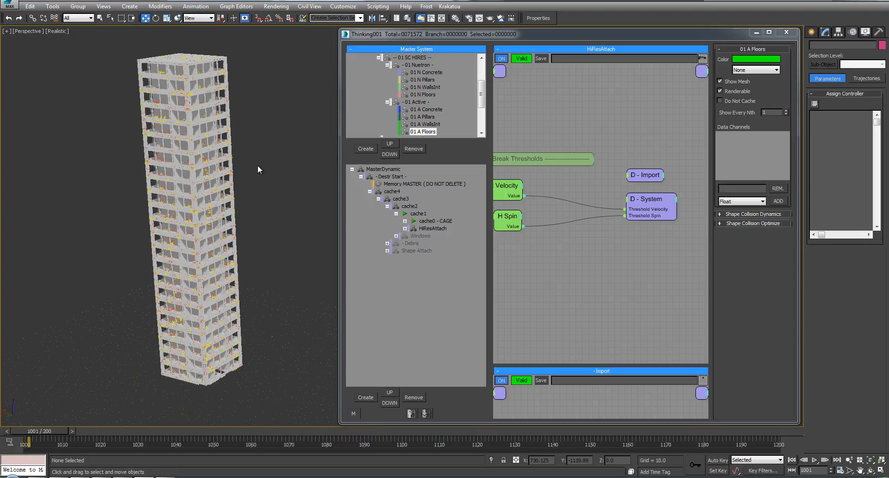
pyautogui.moveTo(258, 166); pyautogui.dragTo(259, 124, button='middle')
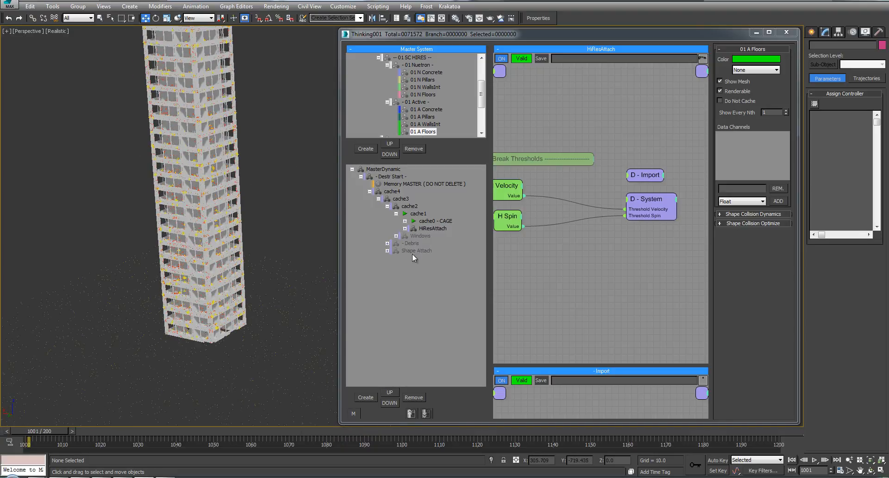
# Step: Collapse cache1, enable the Windows set and expand it together with its Birth subset
pyautogui.click(396, 214)
pyautogui.click(397, 221)
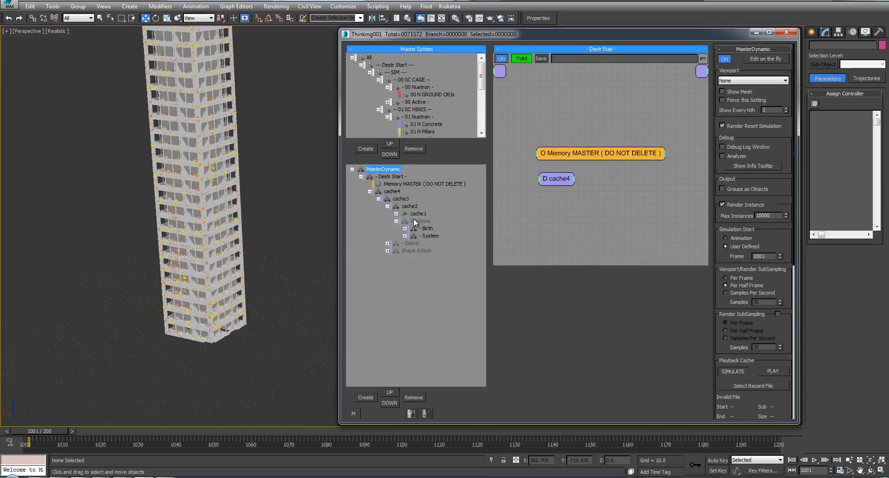
pyautogui.click(405, 228)
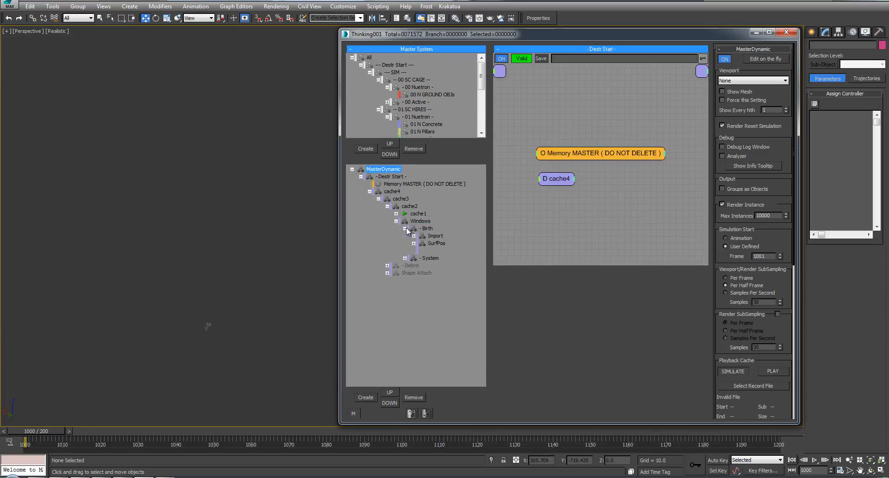
# Step: Expand the Windows System set with its PAttach and Activation subsets, and collapse the 00 SC CAGE group
pyautogui.click(405, 258)
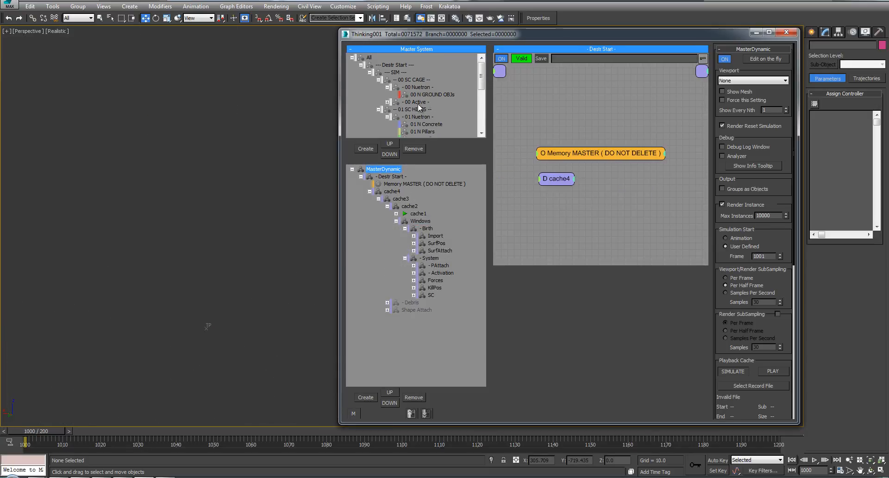
pyautogui.click(379, 80)
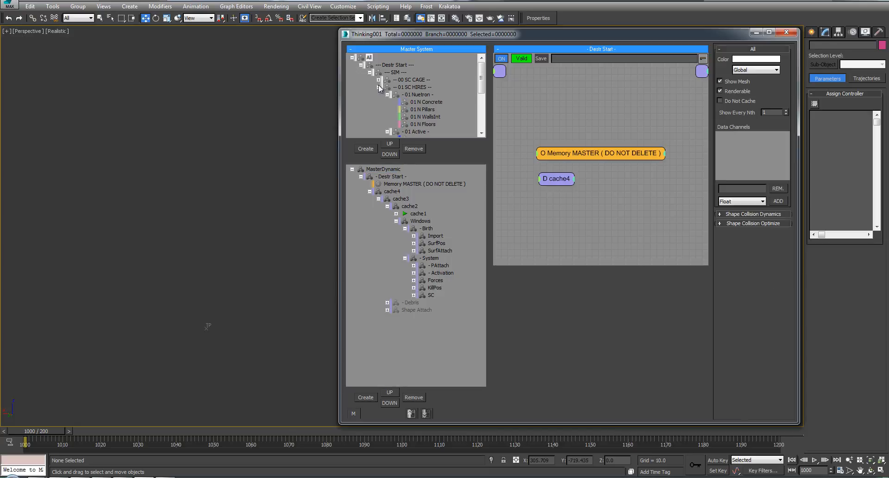
pyautogui.click(414, 265)
pyautogui.click(414, 288)
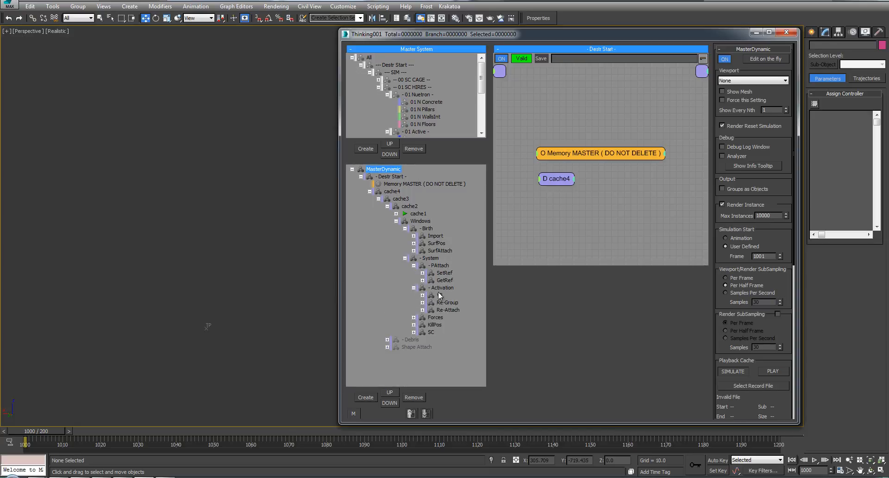
# Step: Show the 01_Windows and 01_Concrete layers through the Layer Explorer and switch the viewport to the front view
pyautogui.click(263, 247)
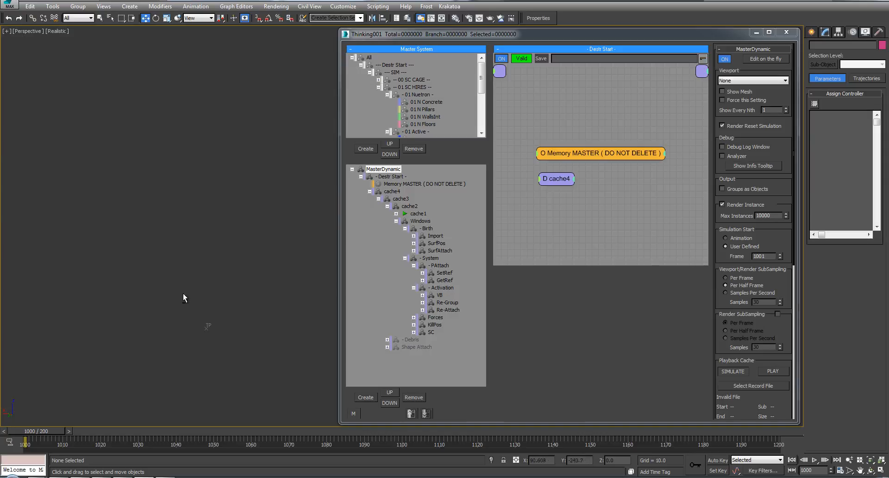
pyautogui.hotkey('alt', 'w')
pyautogui.hotkey('alt', 'w')
pyautogui.press('l')
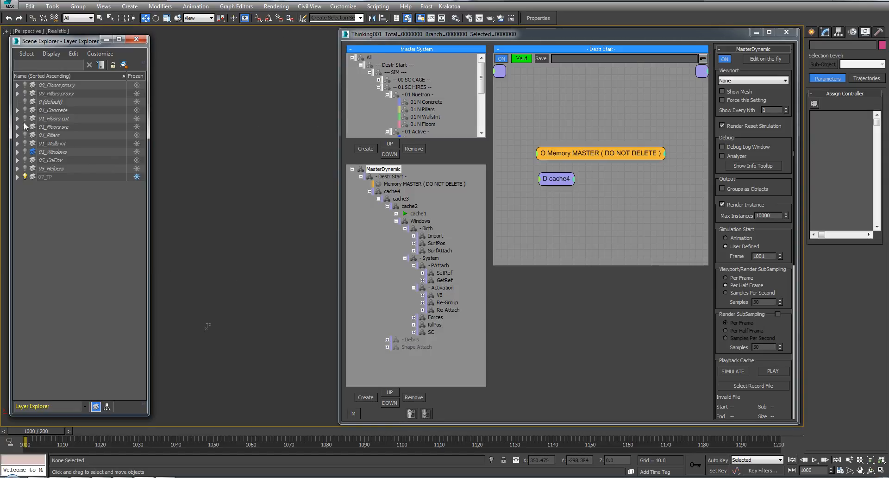
pyautogui.click(25, 152)
pyautogui.click(25, 110)
pyautogui.press('f')
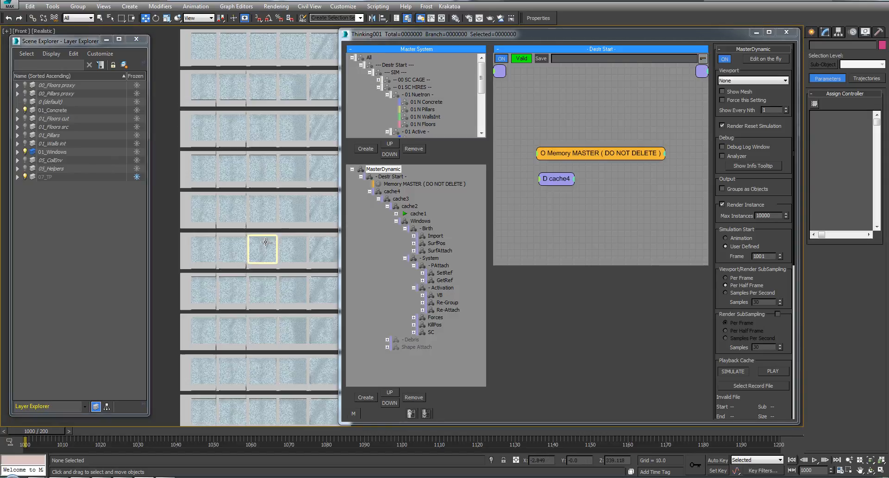
# Step: Set the front viewport to Shaded display and frame the window panes at the facade's outer edge up close
pyautogui.click(38, 34)
pyautogui.click(75, 63)
pyautogui.moveTo(260, 156); pyautogui.dragTo(181, 153, button='middle')
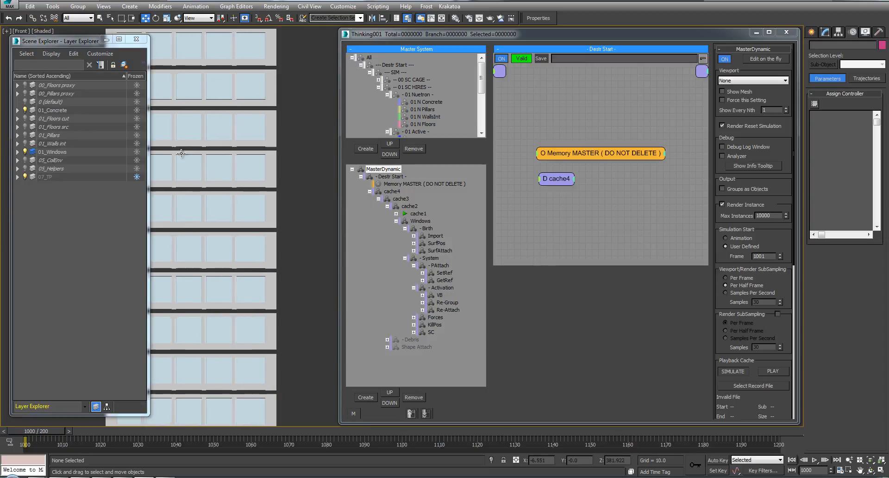
pyautogui.scroll(5, 233, 114)
pyautogui.moveTo(233, 115); pyautogui.dragTo(317, 204, button='middle')
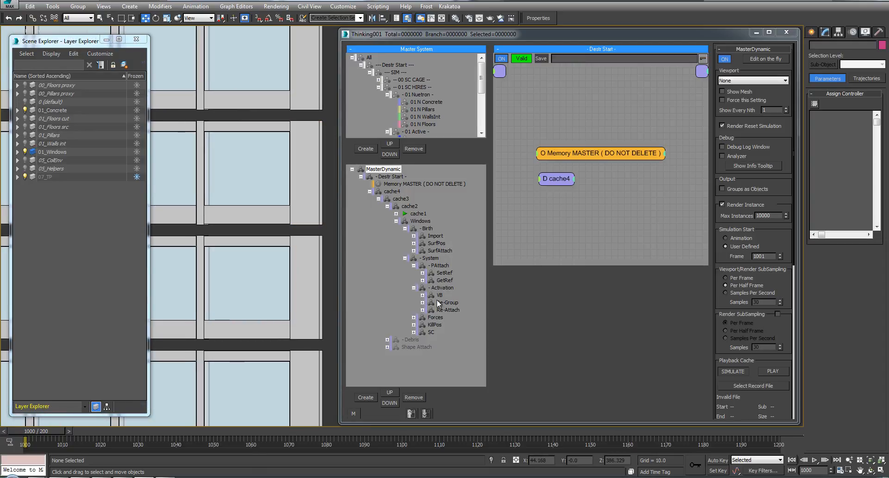
pyautogui.scroll(2, 310, 167)
pyautogui.scroll(-1, 331, 159)
pyautogui.moveTo(331, 158); pyautogui.dragTo(319, 159, button='middle')
pyautogui.press('q')
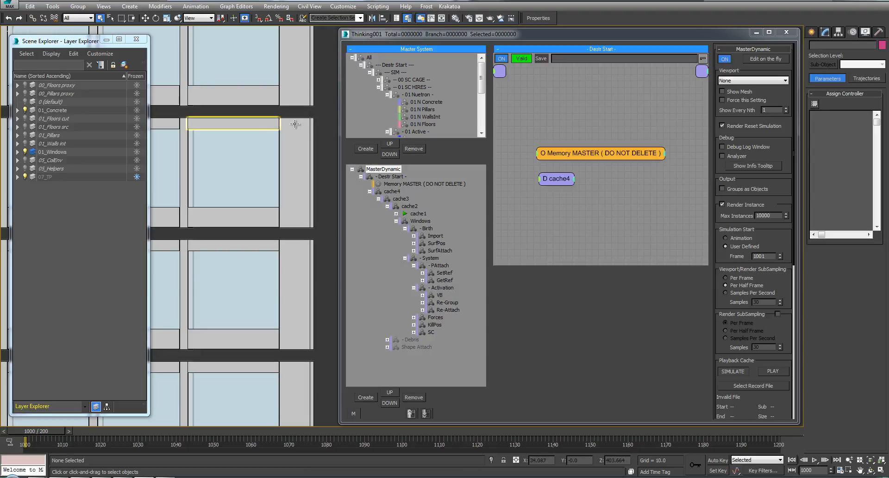
# Step: Examine the SurfPos and SurfAttach rules of the Windows Birth set, and collapse Birth
pyautogui.click(439, 251)
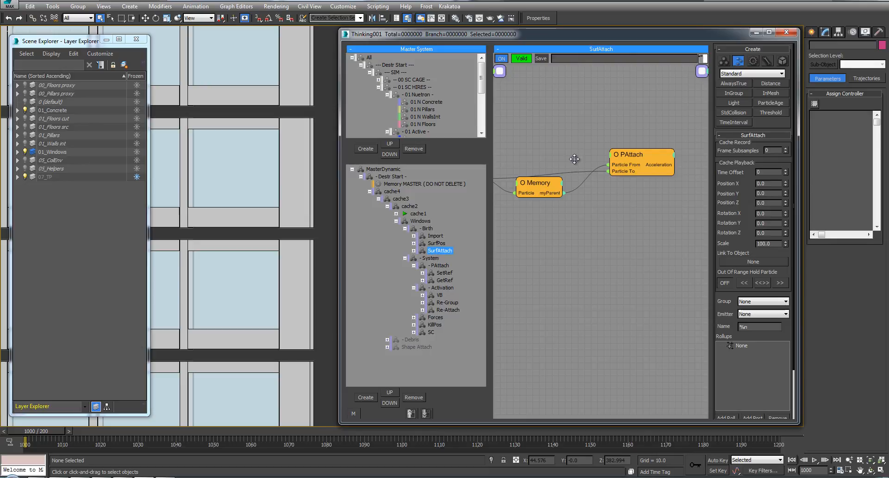
pyautogui.click(437, 243)
pyautogui.scroll(-5, 566, 136)
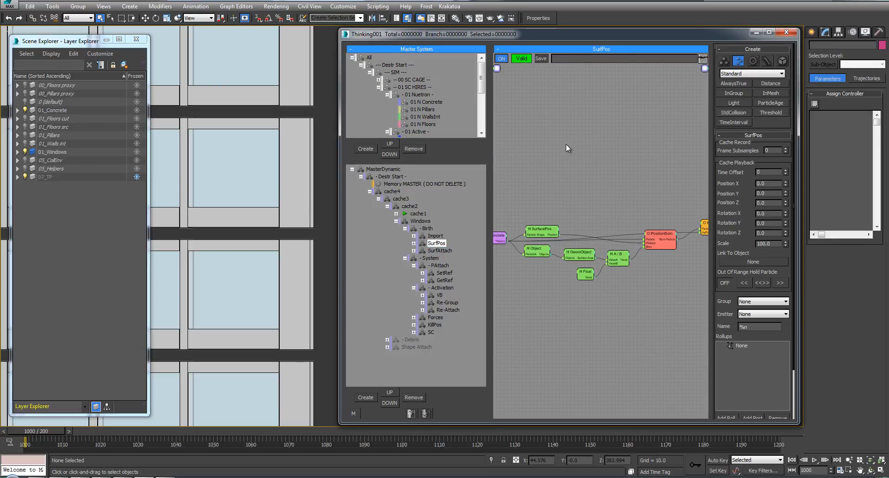
pyautogui.scroll(2, 586, 159)
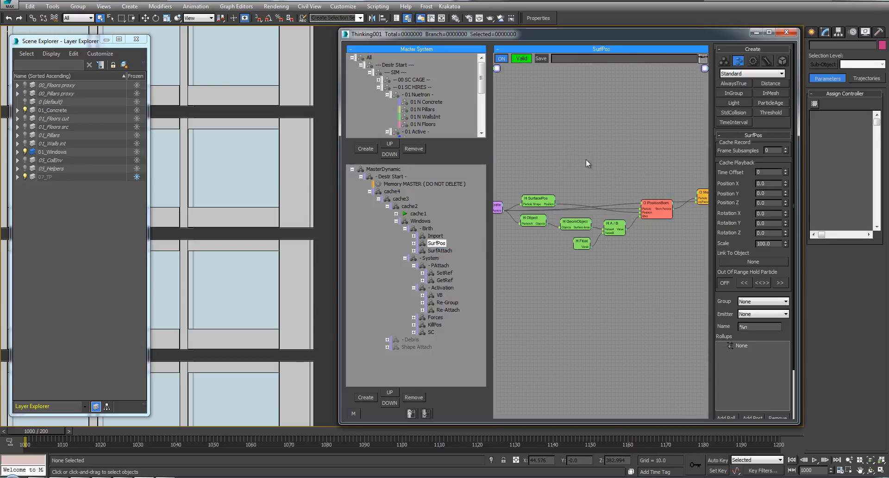
pyautogui.click(440, 251)
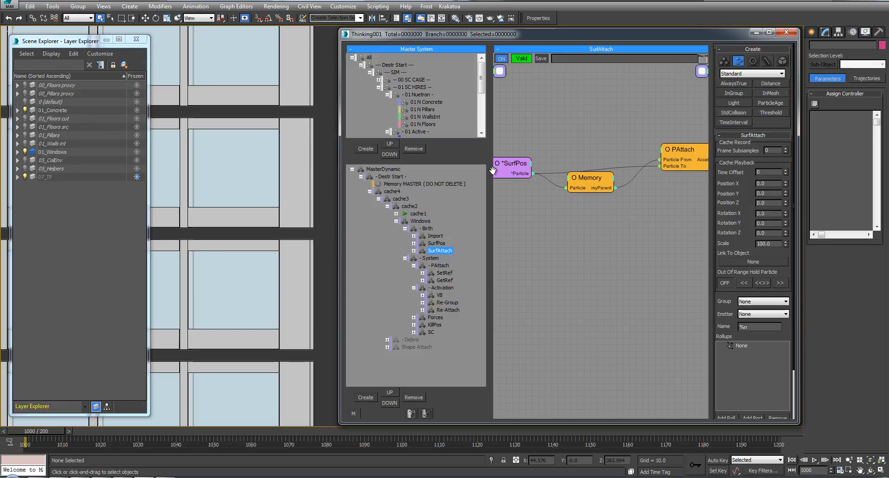
pyautogui.click(405, 229)
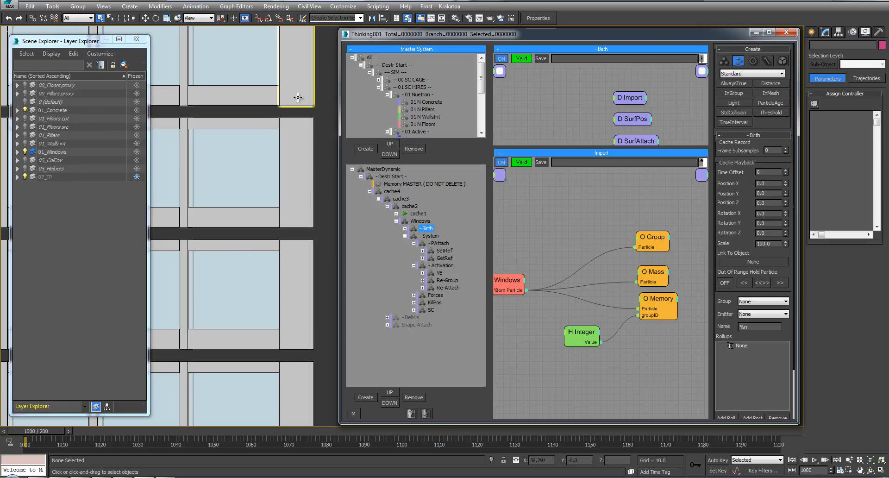
# Step: Open the SetRef rule under PAttach and compare it with the facade's windows and concrete frames
pyautogui.moveTo(330, 153)
pyautogui.mouseDown(button='middle')
pyautogui.moveTo(317, 196)
pyautogui.moveTo(319, 147)
pyautogui.mouseUp(button='middle')
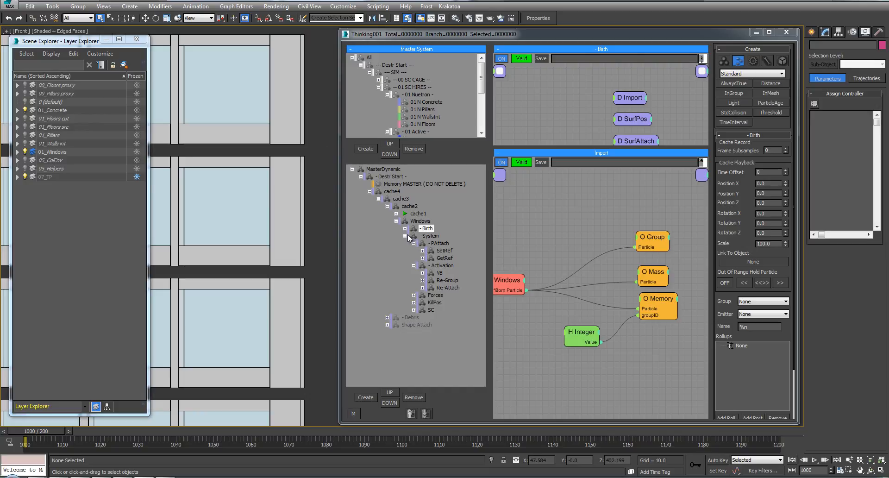
pyautogui.click(444, 251)
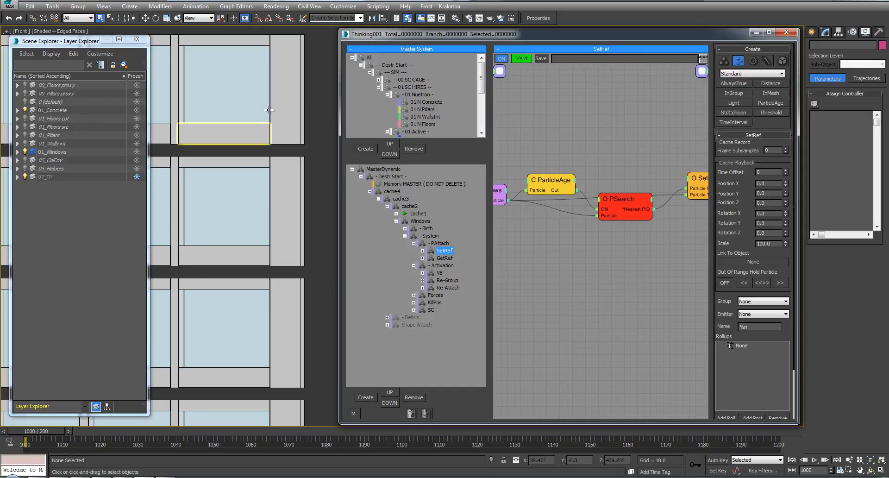
pyautogui.moveTo(248, 98); pyautogui.dragTo(248, 112, button='middle')
# Step: Examine the VB rule's break network under Activation, including its OR and VolumeBreak operators, and collapse VB
pyautogui.click(439, 273)
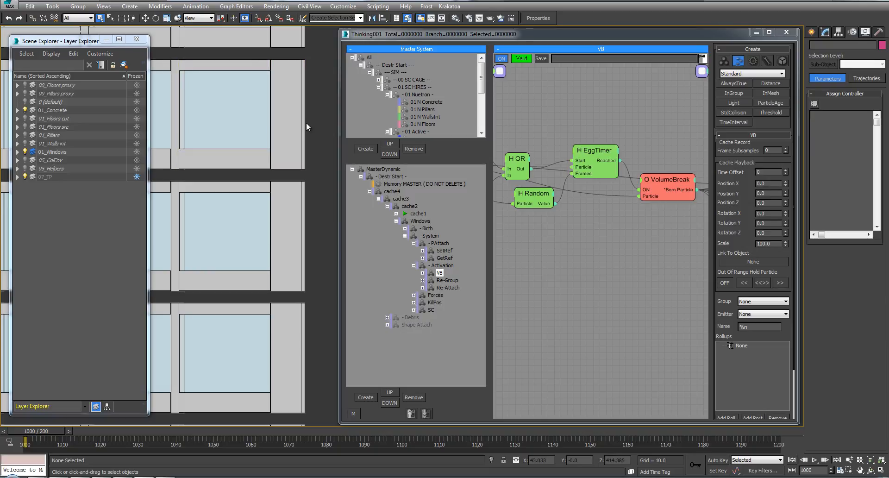
pyautogui.scroll(-3, 316, 121)
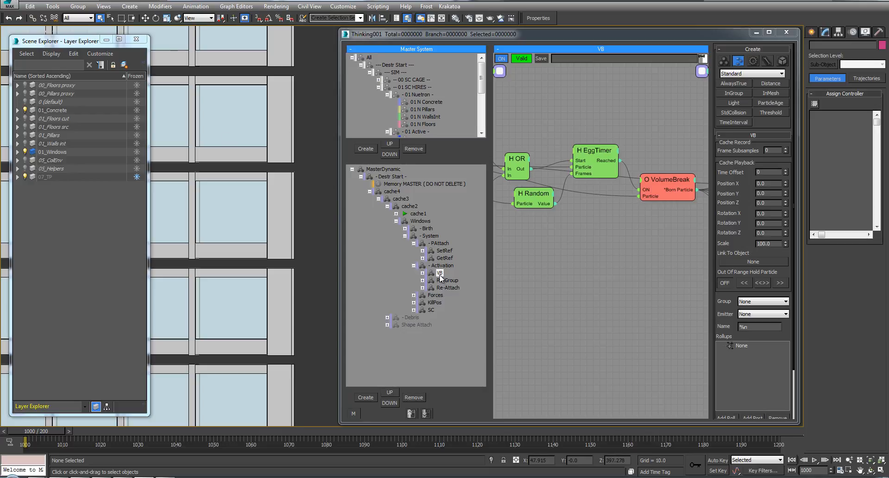
pyautogui.moveTo(598, 251); pyautogui.dragTo(604, 225, button='middle')
pyautogui.scroll(-2, 604, 230)
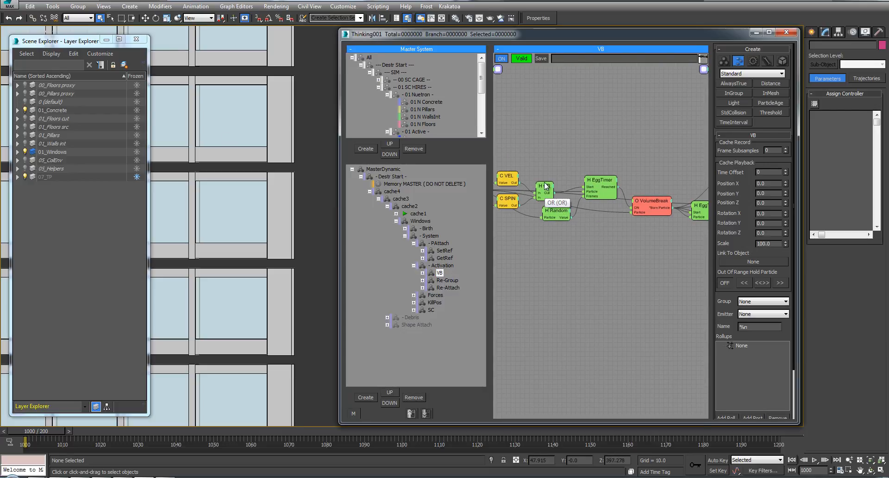
pyautogui.click(547, 186)
pyautogui.moveTo(569, 158); pyautogui.dragTo(556, 126, button='middle')
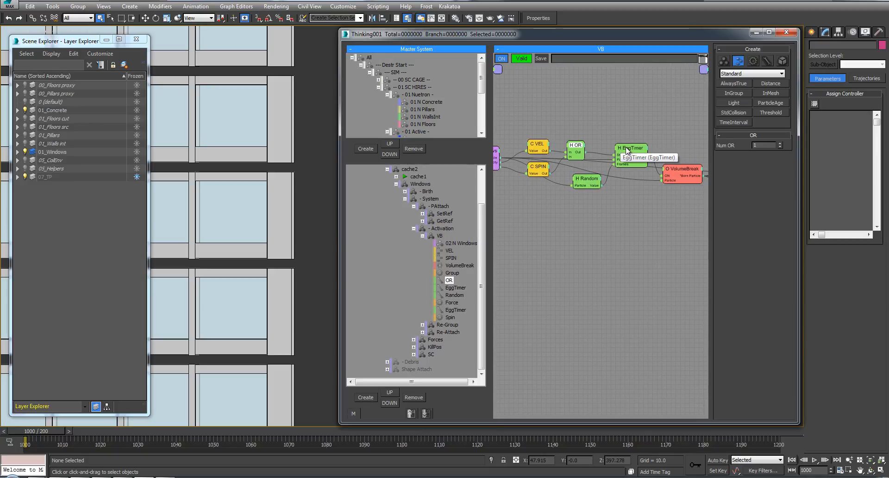
pyautogui.moveTo(623, 232); pyautogui.dragTo(579, 233, button='middle')
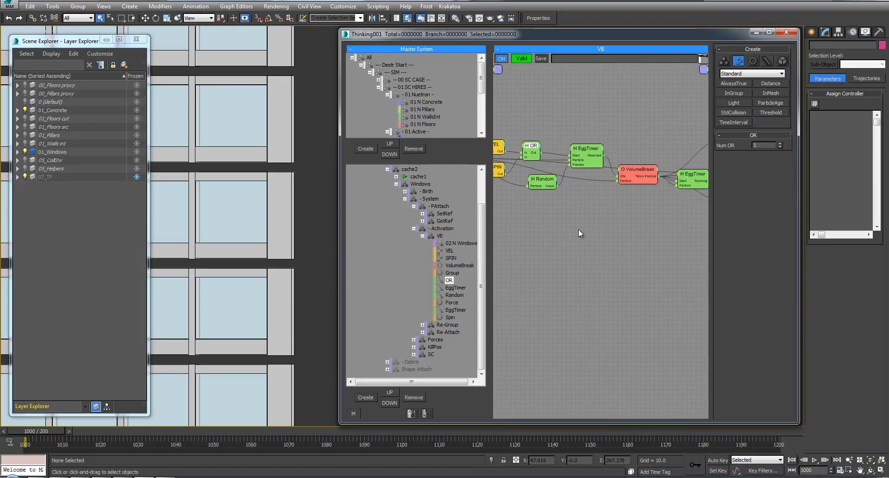
pyautogui.click(630, 172)
pyautogui.moveTo(660, 214)
pyautogui.mouseDown(button='middle')
pyautogui.moveTo(585, 215)
pyautogui.moveTo(674, 214)
pyautogui.mouseUp(button='middle')
pyautogui.doubleClick(429, 236)
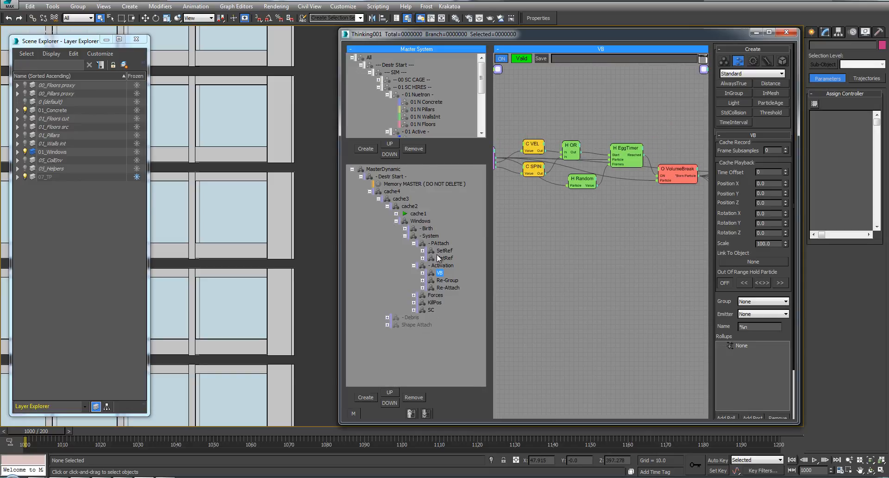
# Step: Check the PSearch settings in PAttach's SetRef rule, and collapse SetRef and PAttach
pyautogui.click(444, 251)
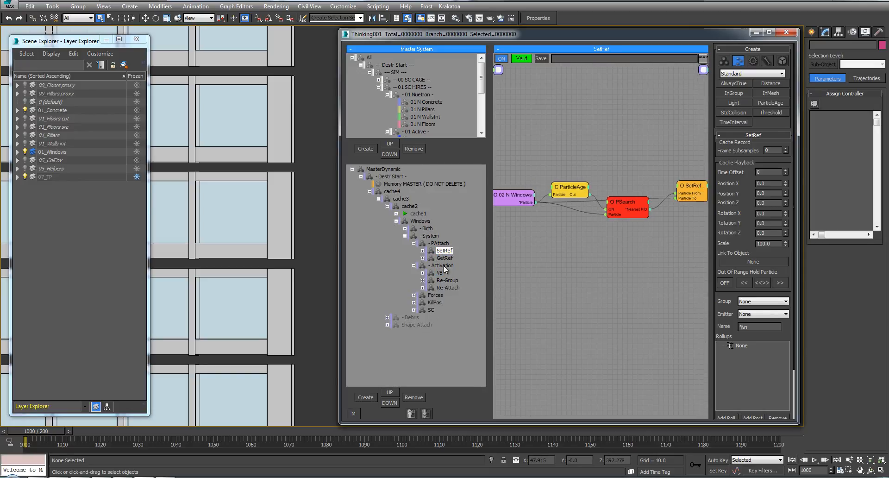
pyautogui.click(614, 210)
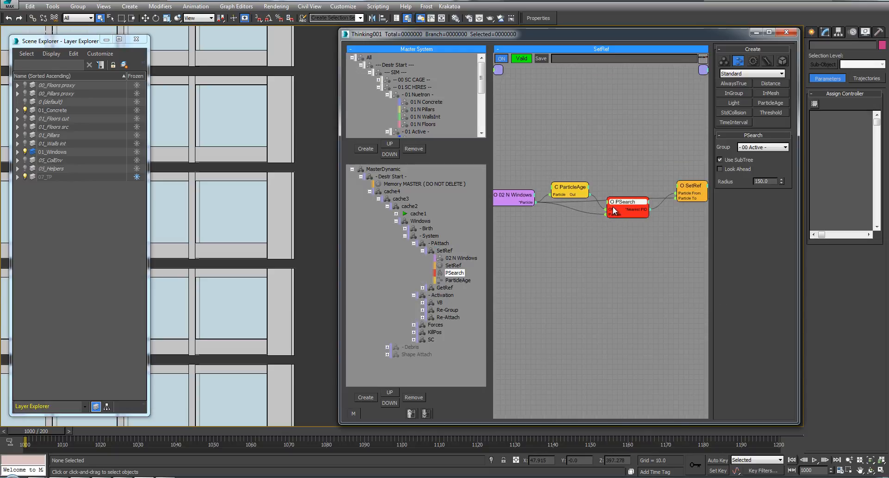
pyautogui.click(422, 251)
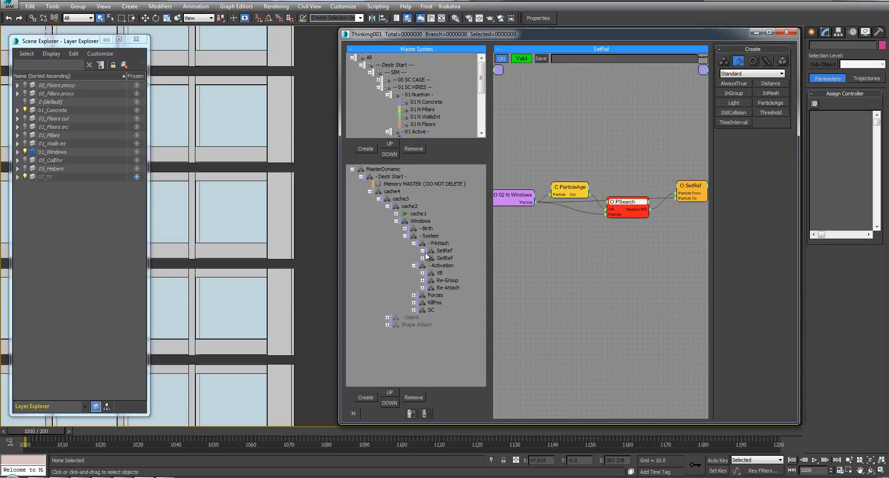
pyautogui.click(414, 243)
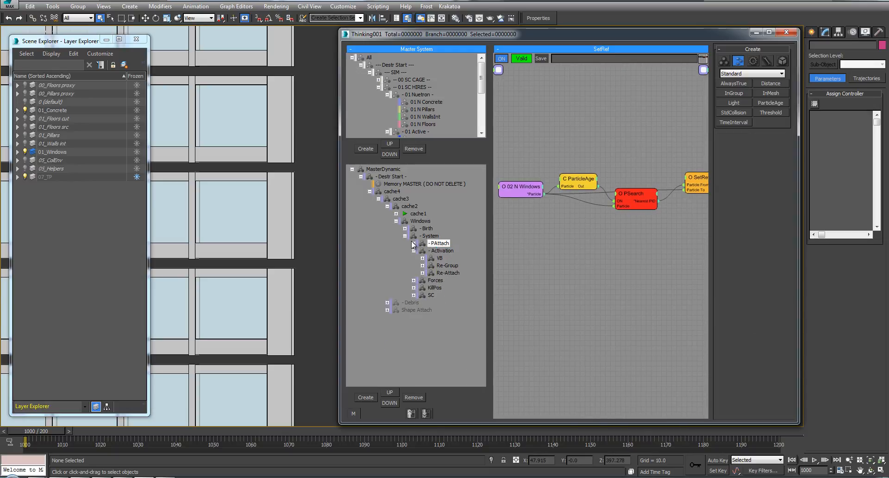
# Step: Open the Re-Group rule under Activation and look over its node network
pyautogui.click(440, 266)
pyautogui.moveTo(576, 252); pyautogui.dragTo(622, 231, button='middle')
pyautogui.scroll(-1, 580, 253)
# Step: Expand Re-Attach under Activation, examine its SetRef and GetRef rules, and collapse Re-Attach
pyautogui.click(448, 273)
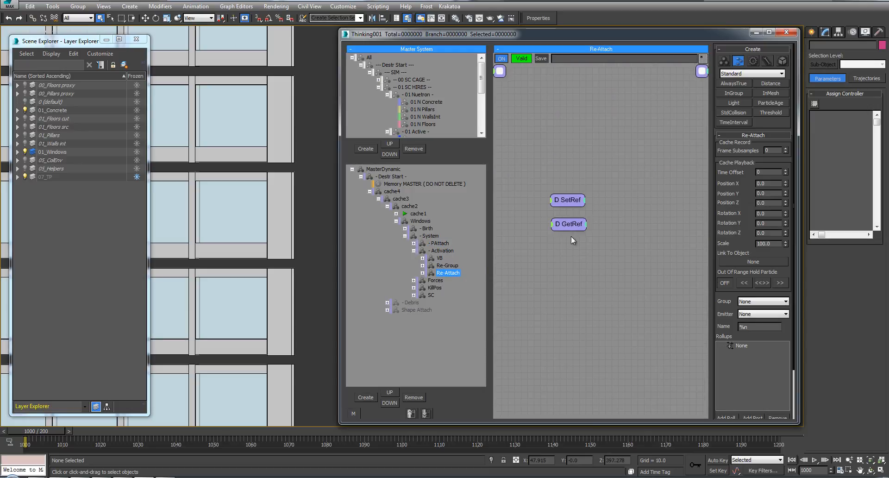
pyautogui.click(423, 274)
pyautogui.click(453, 280)
pyautogui.moveTo(572, 158); pyautogui.dragTo(508, 144, button='middle')
pyautogui.click(649, 195)
pyautogui.click(431, 280)
pyautogui.click(453, 287)
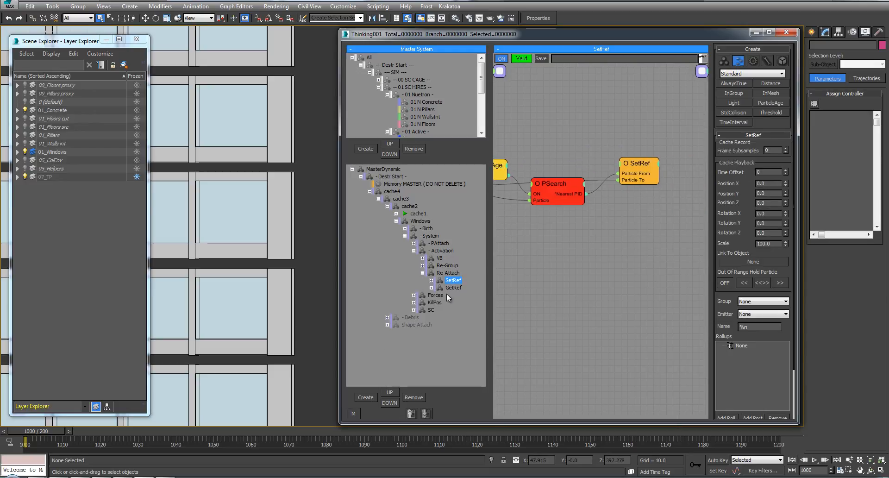
pyautogui.click(423, 272)
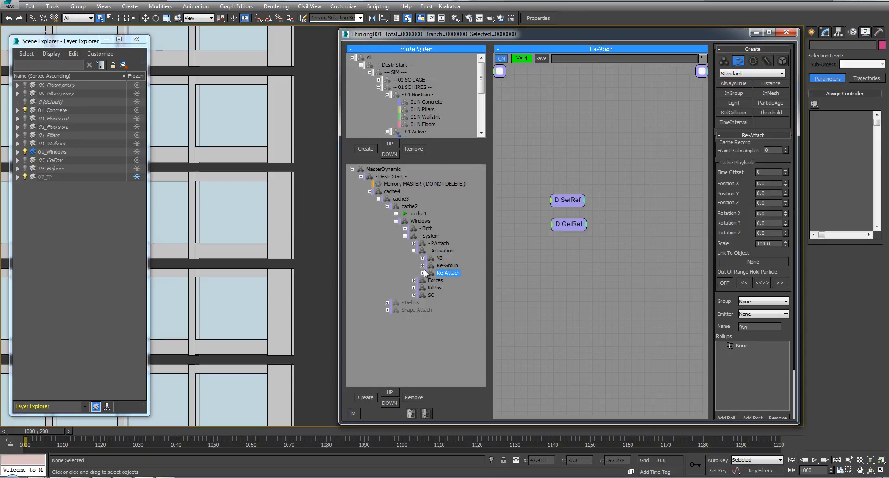
# Step: Look through the KillPos, Forces and SC rules of the Windows System set
pyautogui.click(434, 287)
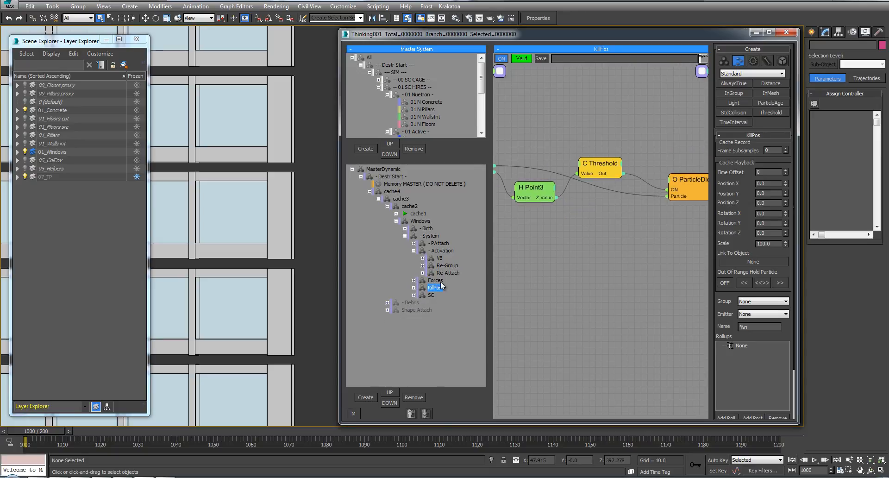
pyautogui.click(439, 281)
pyautogui.moveTo(591, 227); pyautogui.dragTo(573, 249, button='middle')
pyautogui.click(434, 287)
pyautogui.click(431, 295)
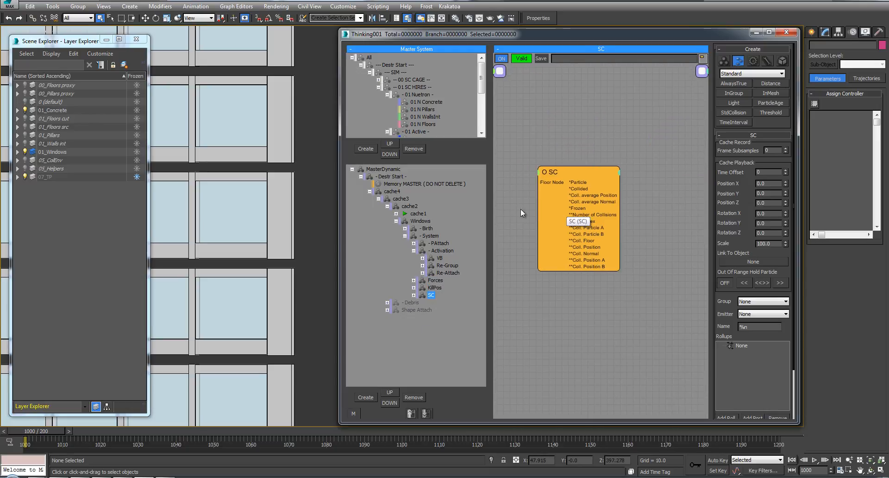
# Step: Collapse the Activation, System and Windows sets and briefly check the contents of cache1
pyautogui.click(414, 250)
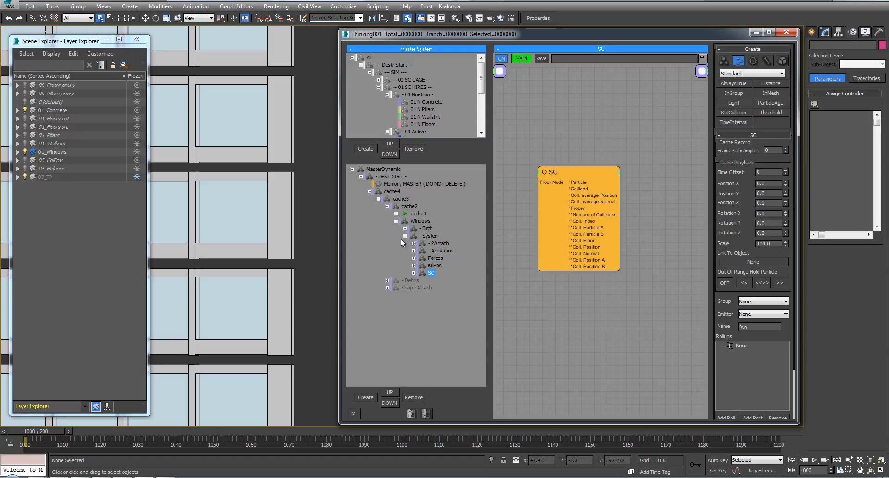
pyautogui.click(405, 236)
pyautogui.click(396, 221)
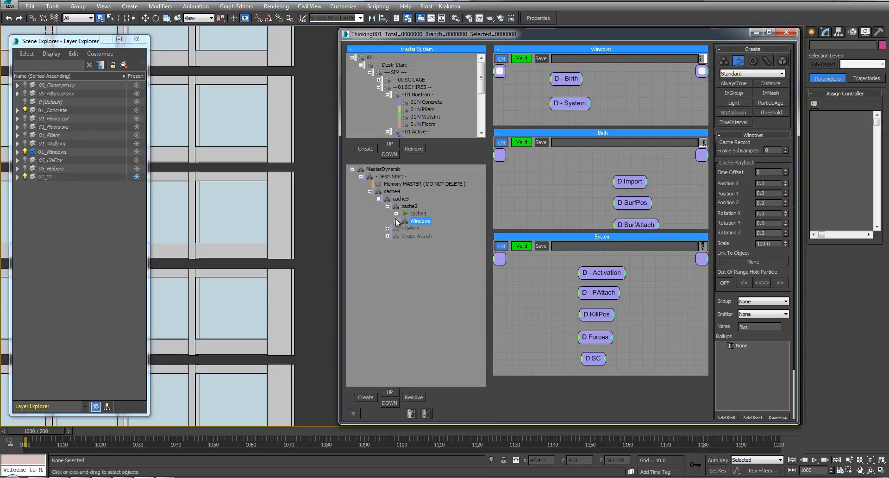
pyautogui.click(396, 214)
pyautogui.click(396, 214)
# Step: Expand Windows and its Birth set, open the Import rule, and view more of the building facade
pyautogui.click(396, 221)
pyautogui.click(405, 228)
pyautogui.click(436, 237)
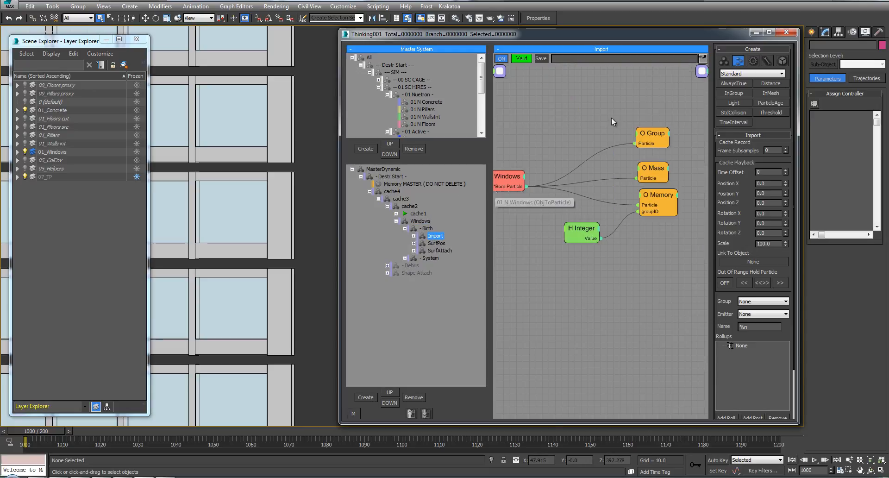
pyautogui.scroll(-5, 272, 197)
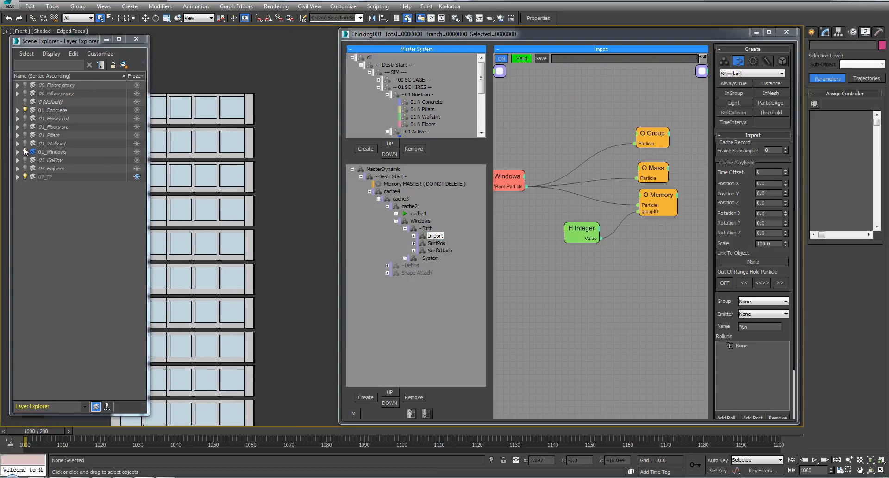
# Step: Hide the 01_Concrete layer and select all the window panes of the building facade
pyautogui.click(25, 110)
pyautogui.scroll(-4, 187, 124)
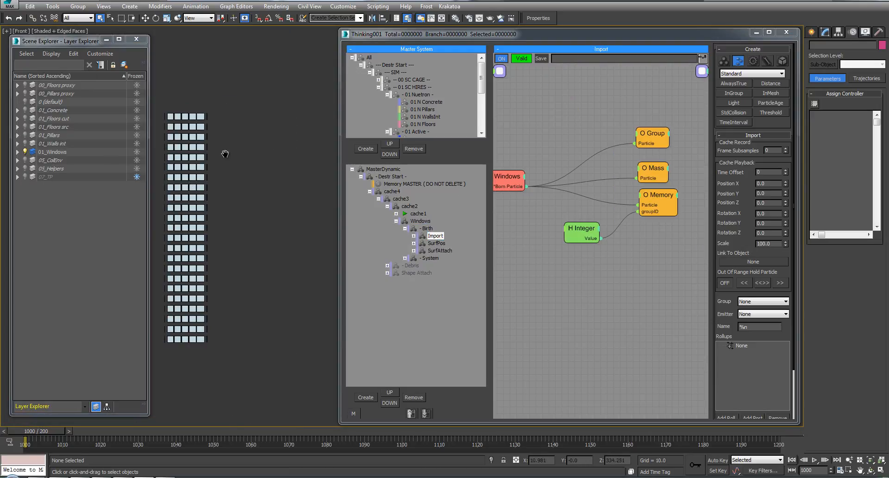
pyautogui.moveTo(182, 55); pyautogui.dragTo(284, 343)
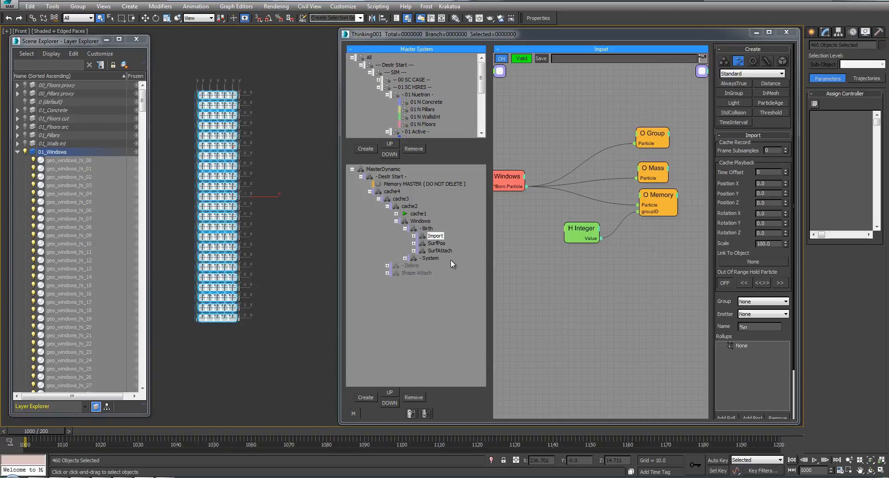
# Step: Pick all the selected window pane objects into the 01 N Windows operator of the Import rule
pyautogui.click(514, 175)
pyautogui.moveTo(534, 151); pyautogui.dragTo(554, 148, button='middle')
pyautogui.click(726, 200)
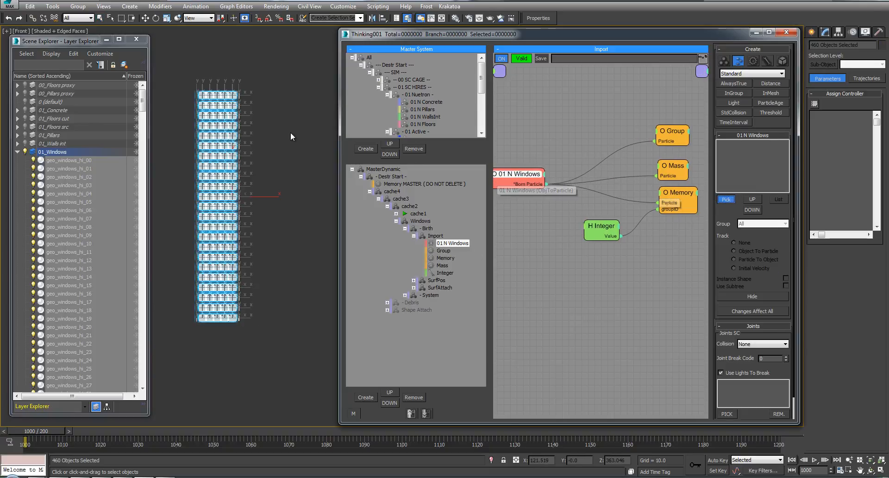
pyautogui.press('h')
pyautogui.hotkey('ctrl', 'a')
pyautogui.press('Return')
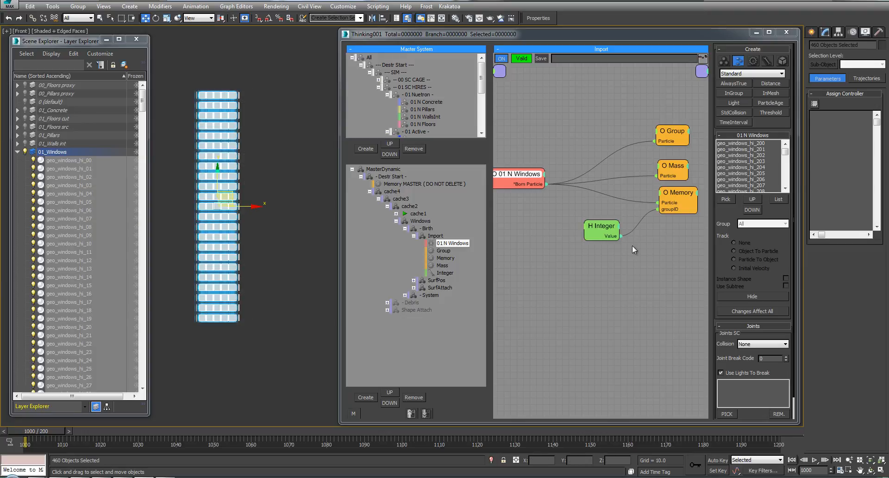
# Step: Open the Integer helper that feeds the Memory operator, and collapse the 01 Nuetron and 01 Active particle groups
pyautogui.moveTo(604, 226); pyautogui.dragTo(600, 223)
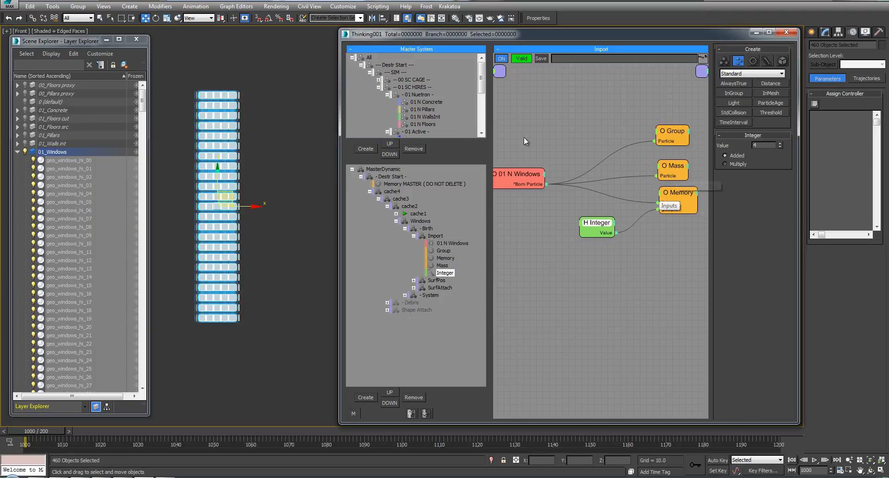
pyautogui.click(387, 95)
pyautogui.click(388, 101)
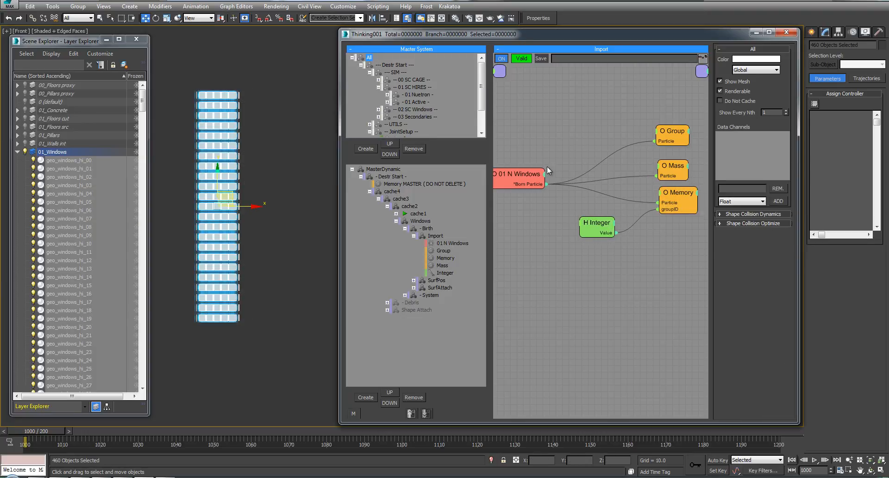
# Step: Turn on Changes Affect All and Instance Shape for the 01 N Windows operator
pyautogui.click(584, 221)
pyautogui.click(635, 234)
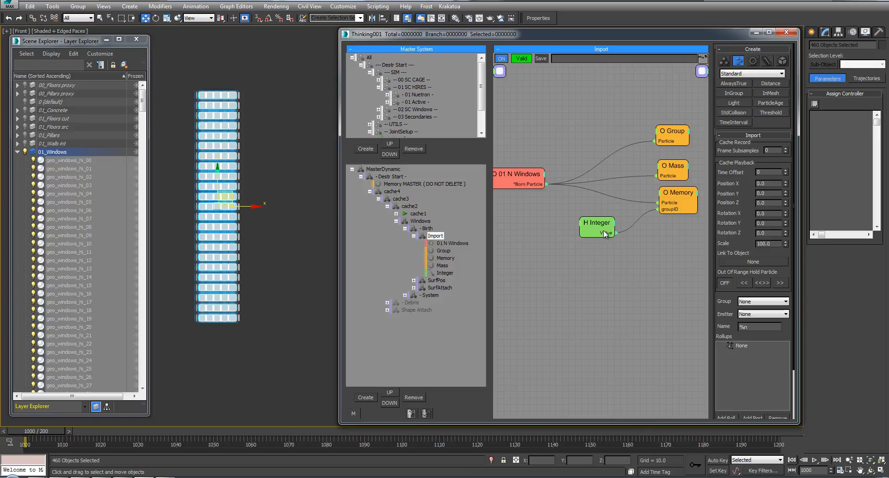
pyautogui.click(510, 184)
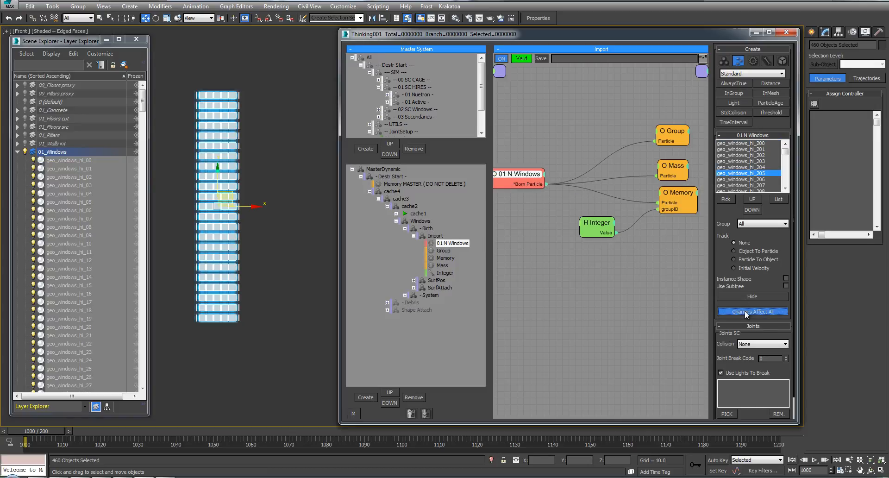
pyautogui.click(742, 281)
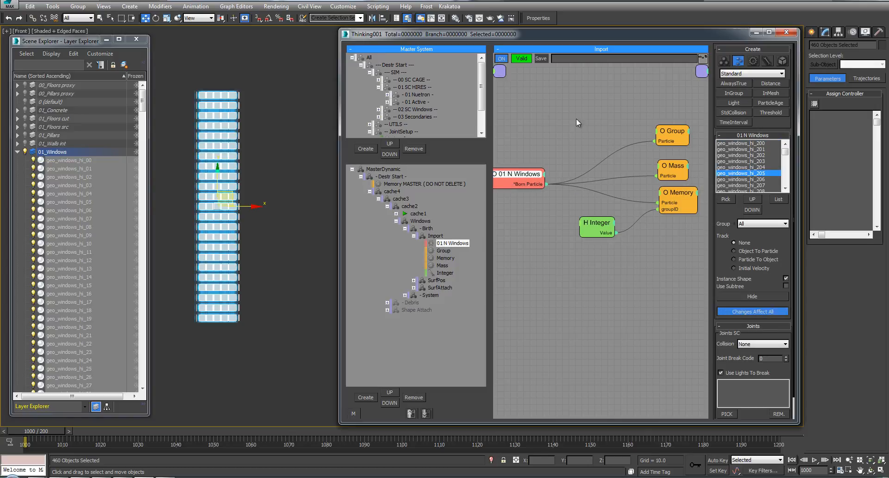
# Step: Collapse the Import rule and Birth set, hide the 01_Windows layer and show the 07_TP layer
pyautogui.click(414, 236)
pyautogui.click(404, 229)
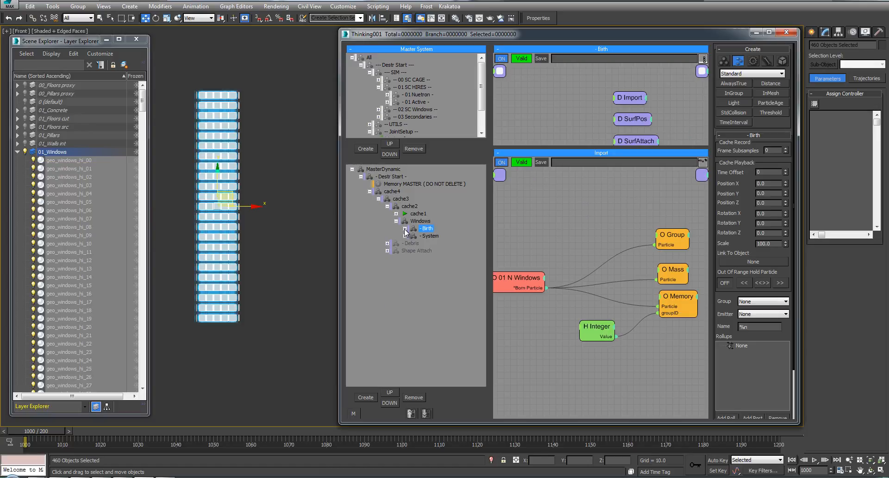
pyautogui.click(17, 152)
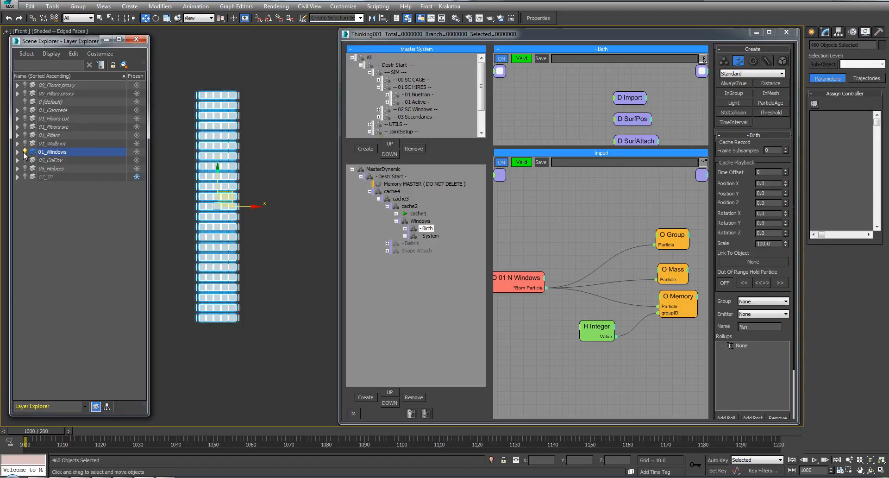
pyautogui.click(25, 177)
# Step: Turn off cache1 and the System set, advance to frame 1001 and view the born window panes in perspective
pyautogui.click(425, 229)
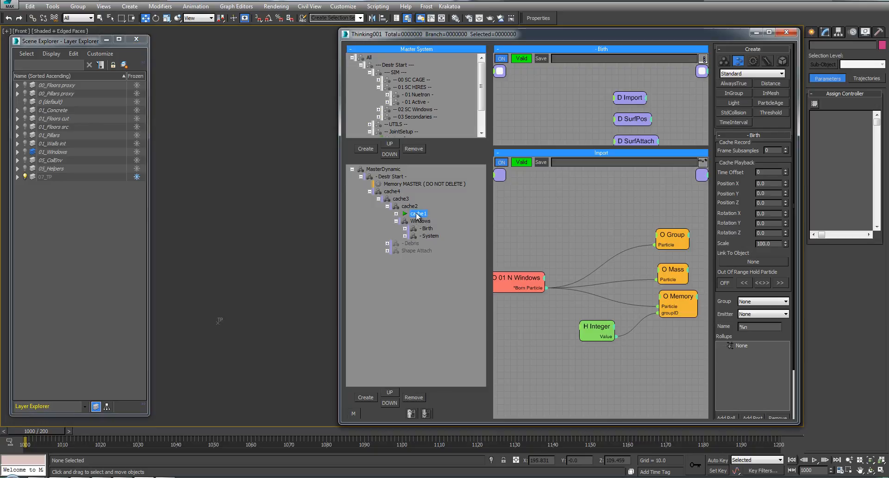
pyautogui.click(249, 187)
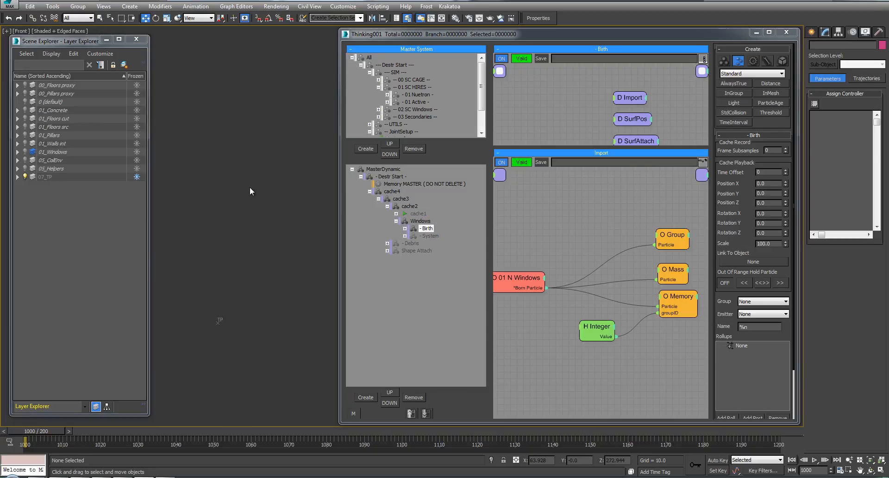
pyautogui.press('.')
pyautogui.moveTo(249, 187); pyautogui.dragTo(250, 200, button='middle')
pyautogui.hotkey('alt', 'w')
pyautogui.hotkey('alt', 'w')
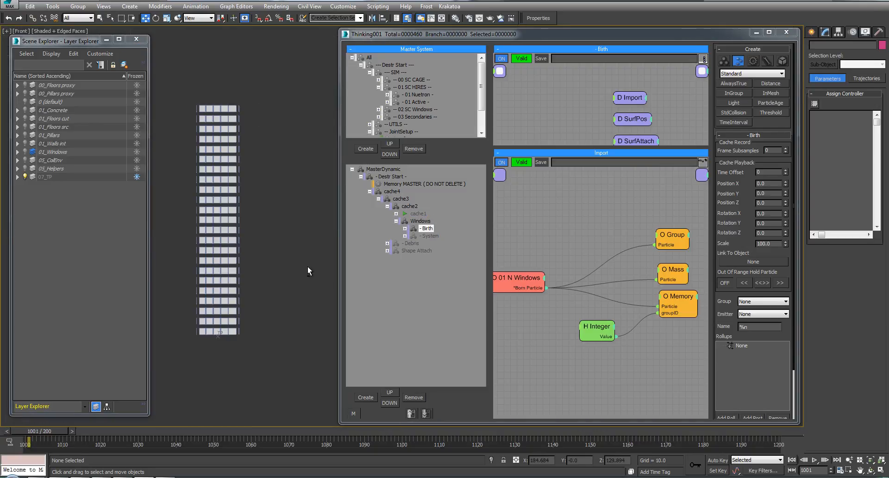
pyautogui.moveTo(308, 266)
pyautogui.keyDown('alt'); pyautogui.mouseDown(button='middle')
pyautogui.moveTo(278, 282)
pyautogui.moveTo(307, 254)
pyautogui.moveTo(293, 257)
pyautogui.moveTo(274, 213)
pyautogui.moveTo(302, 204)
pyautogui.moveTo(319, 212)
pyautogui.mouseUp(button='middle'); pyautogui.keyUp('alt')
pyautogui.press('p')
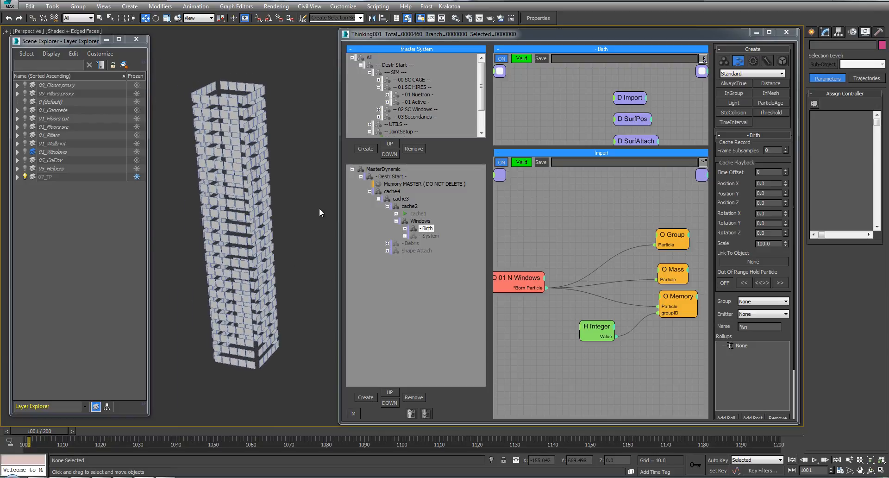
# Step: Return to frame 1000, turn cache1 and the System set back on, and advance to frame 1001
pyautogui.press(',')
pyautogui.click(436, 235)
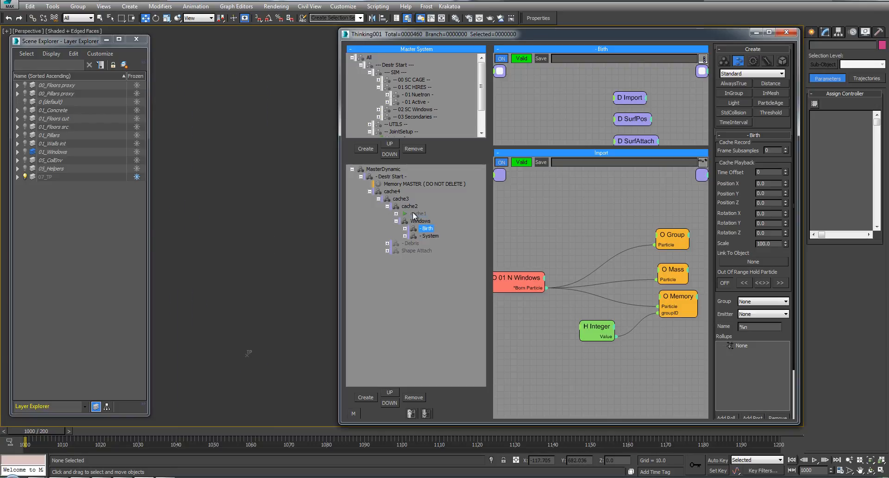
pyautogui.click(236, 222)
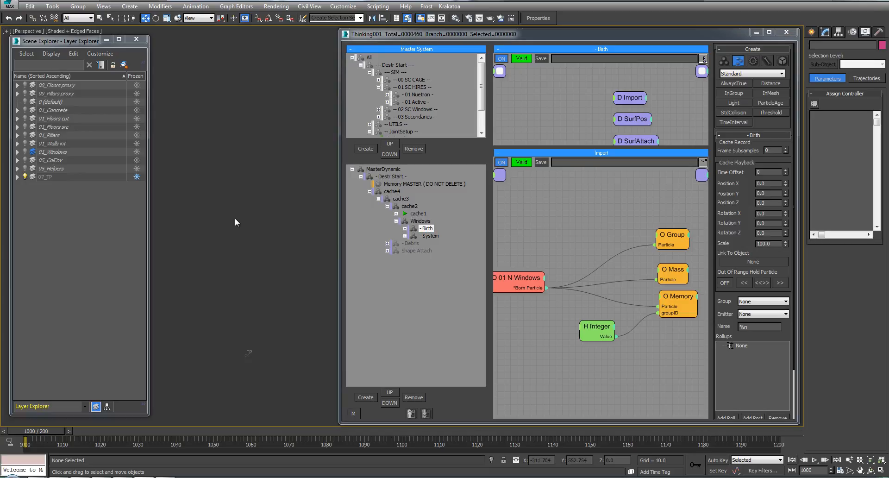
pyautogui.press('.')
pyautogui.moveTo(277, 163); pyautogui.dragTo(273, 149, button='middle')
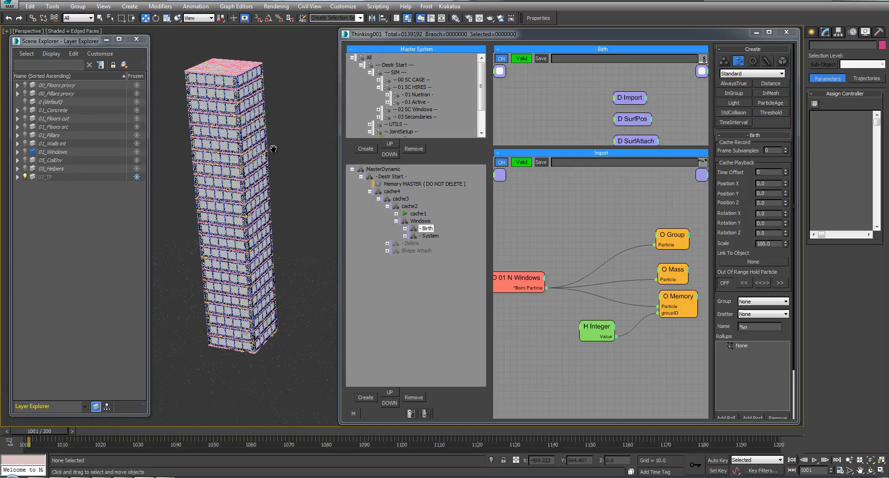
# Step: Play the simulation without edged faces to frame 1011, then examine the flying window shards with edged faces on
pyautogui.press('F4')
pyautogui.press('/')
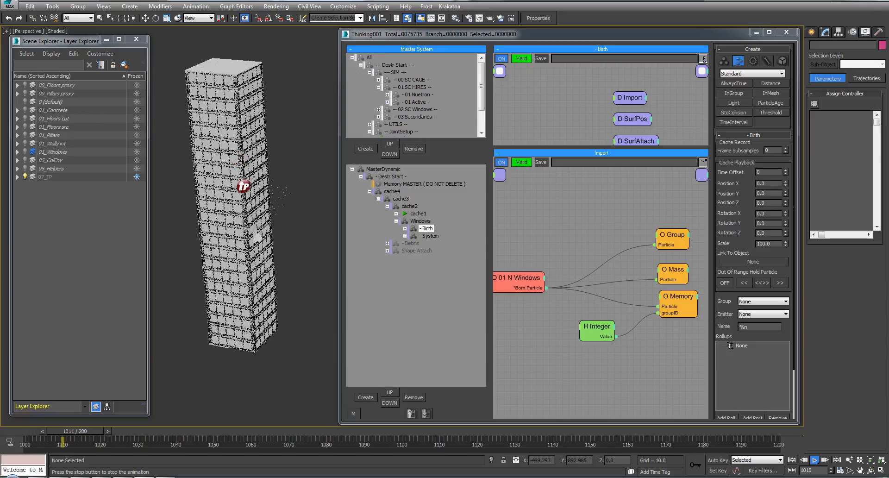
pyautogui.click(815, 460)
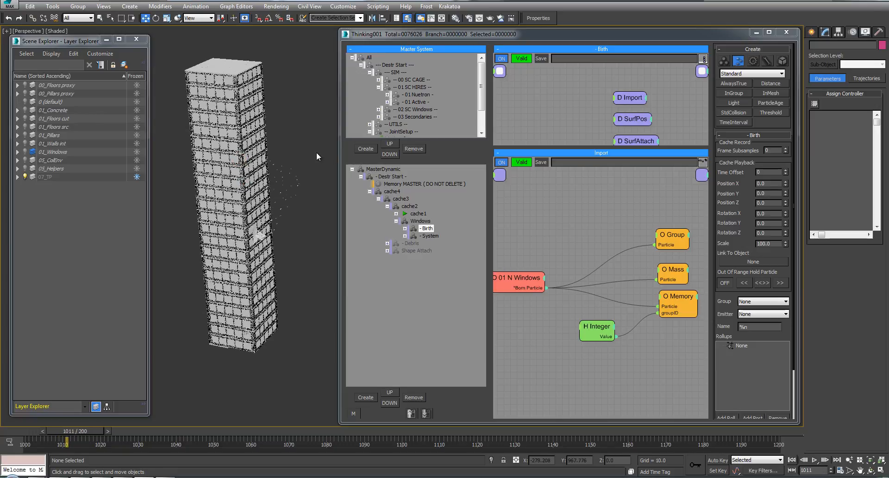
pyautogui.press('F4')
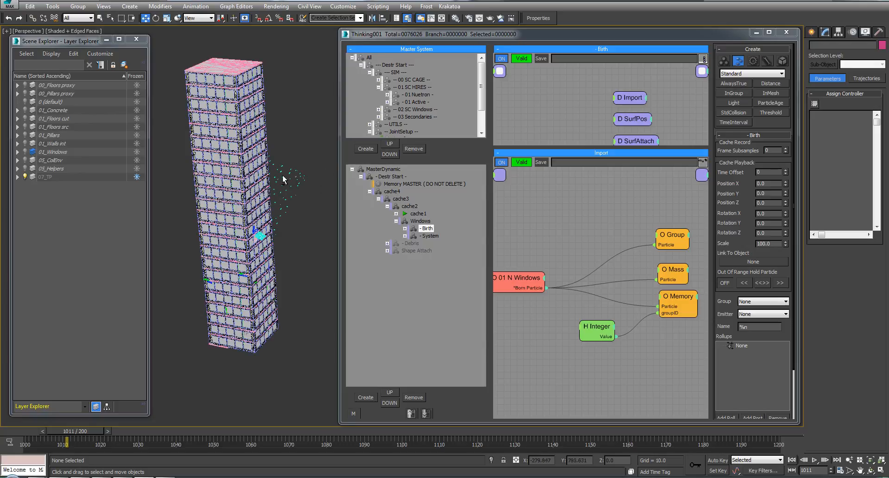
pyautogui.keyDown('alt'); pyautogui.moveTo(284, 179); pyautogui.dragTo(1, 184, button='middle'); pyautogui.keyUp('alt')
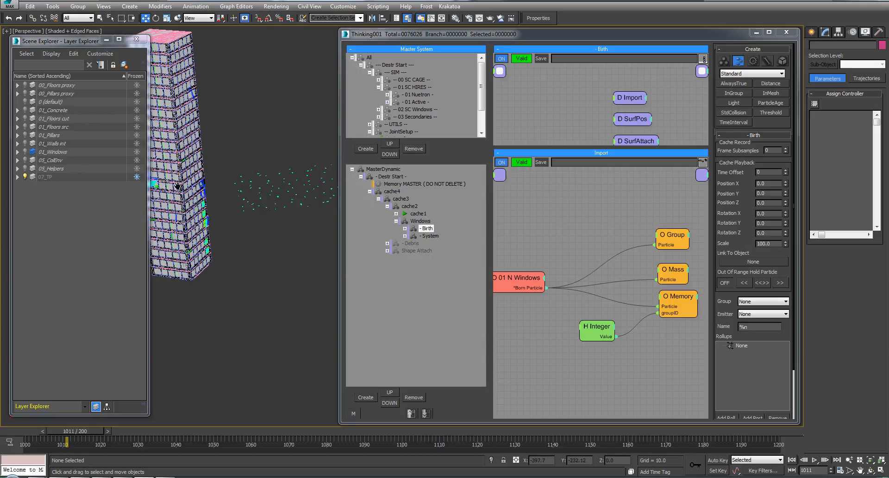
pyautogui.moveTo(177, 187); pyautogui.dragTo(212, 194, button='middle')
# Step: Expand System and Activation, open the VB rule, and check its Force and EggTimer nodes
pyautogui.click(406, 236)
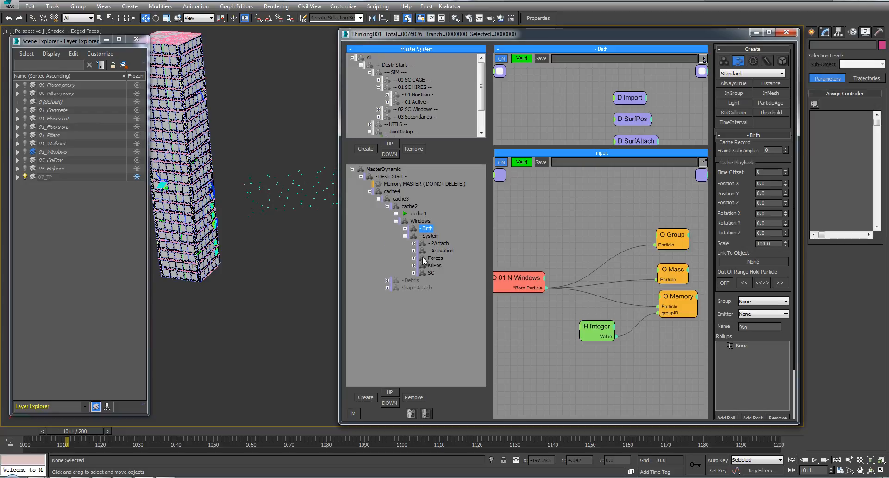
pyautogui.click(414, 251)
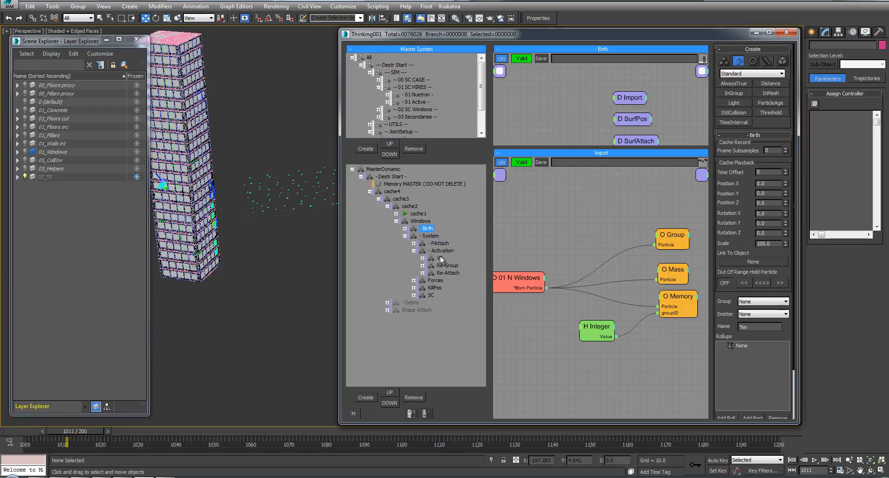
pyautogui.click(440, 258)
pyautogui.click(648, 158)
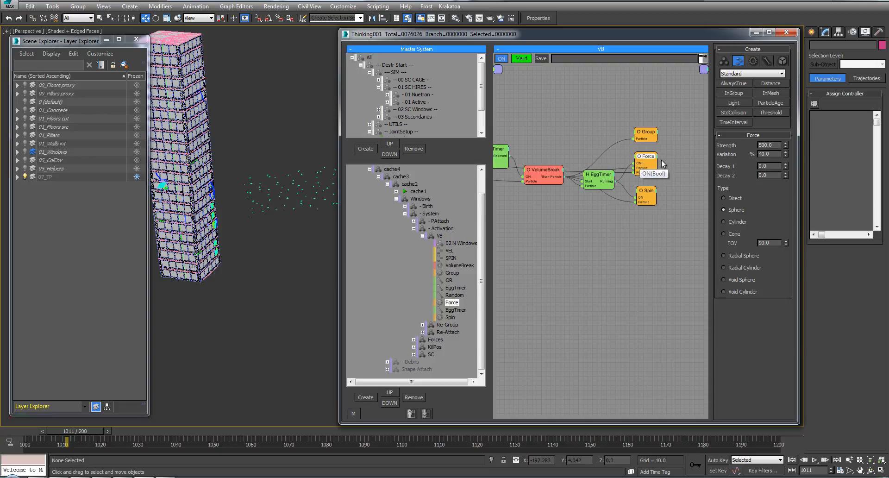
pyautogui.click(600, 178)
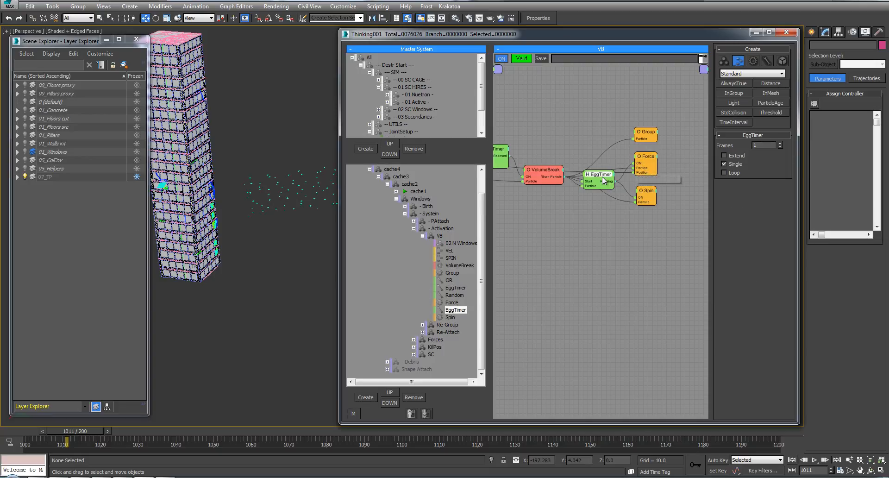
# Step: Return to frame 1000 and set the strength of the VB rule's Force operator to 35
pyautogui.click(656, 158)
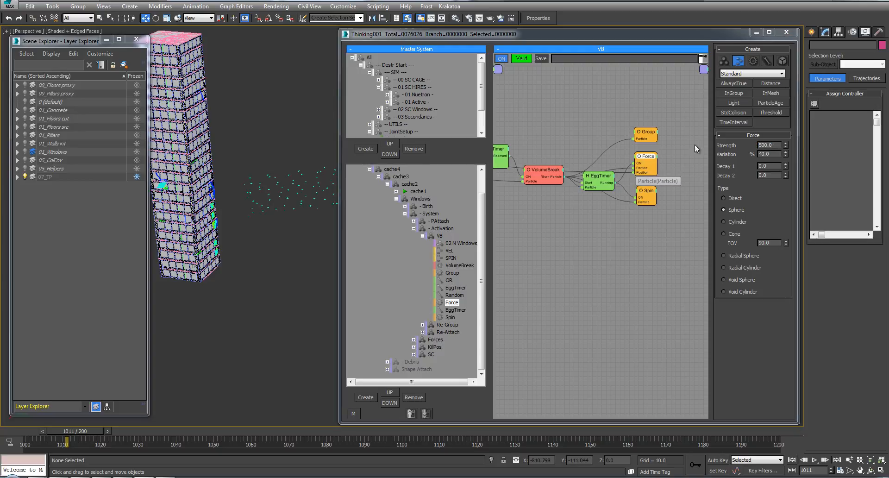
pyautogui.press('Home')
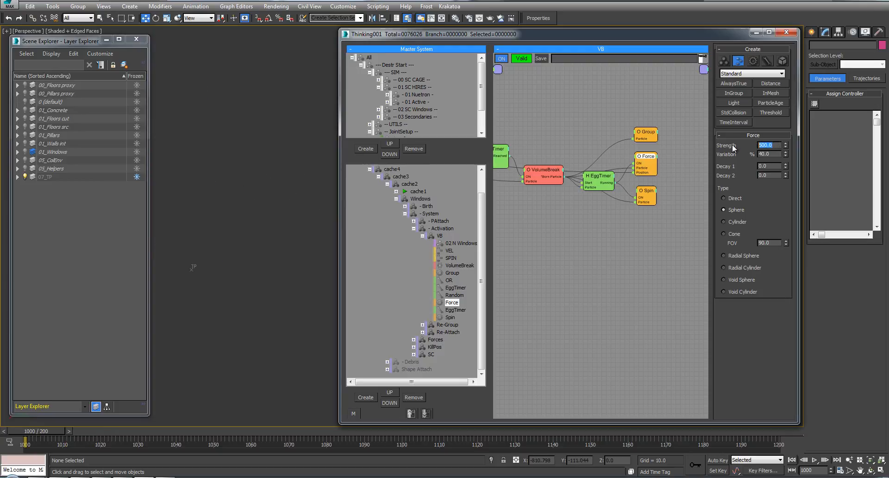
pyautogui.press('Return')
# Step: Show the 05_CollEnv layer and save the scene
pyautogui.moveTo(186, 161); pyautogui.dragTo(247, 148, button='middle')
pyautogui.press('q')
pyautogui.click(25, 161)
pyautogui.hotkey('ctrl', 's')
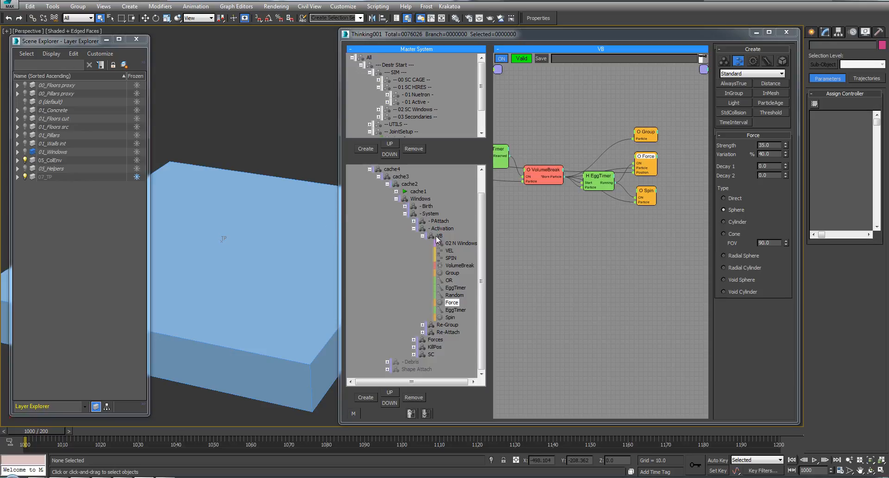
# Step: Collapse the VB rule and record the simulation into cache2
pyautogui.click(438, 236)
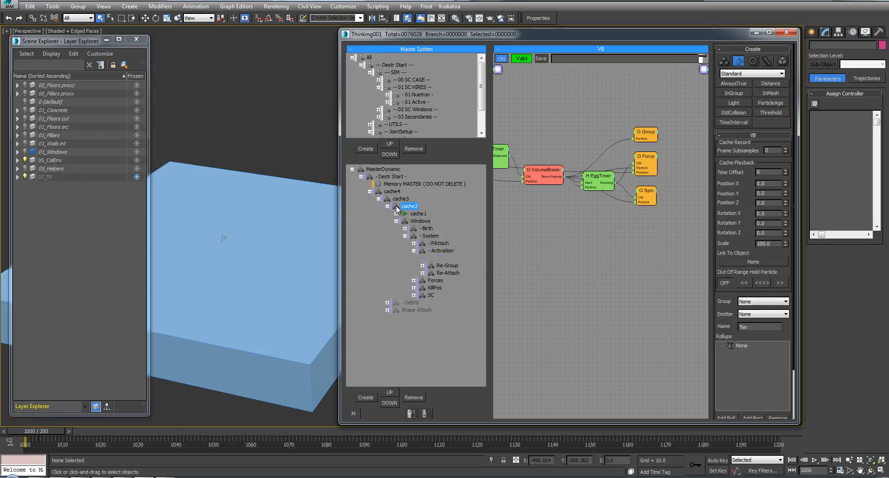
pyautogui.rightClick(396, 207)
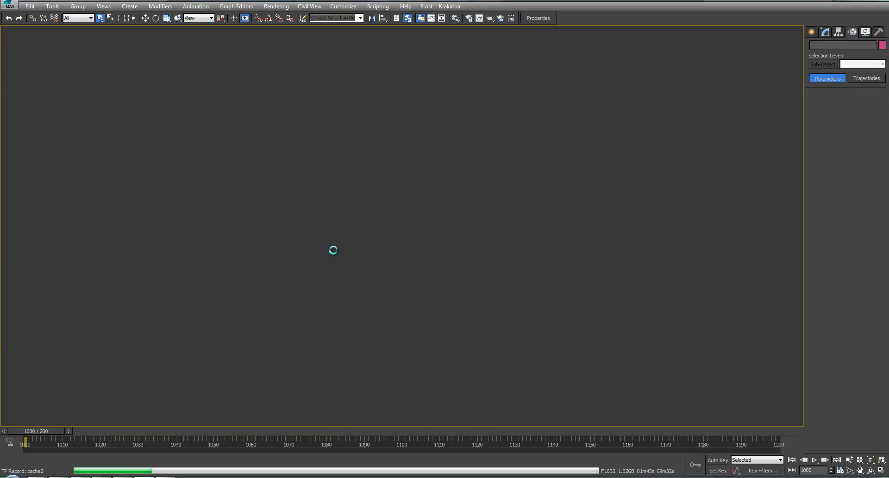
pyautogui.click(420, 272)
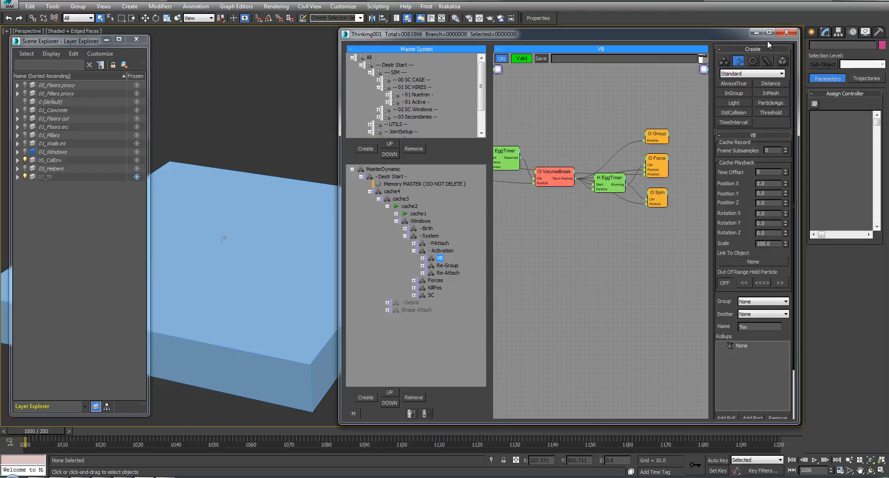
# Step: Close and reopen the thinkingParticles editor, and expand and open the Debris set under cache3
pyautogui.click(786, 32)
pyautogui.moveTo(468, 165); pyautogui.dragTo(534, 148, button='middle')
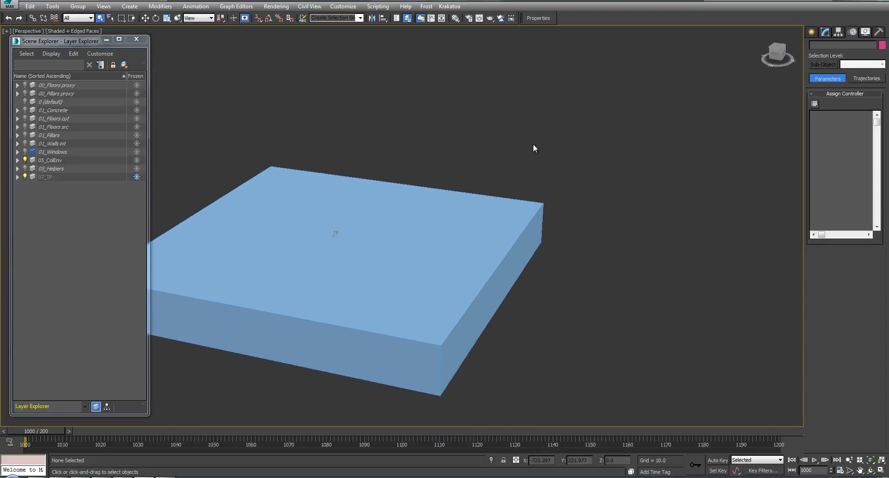
pyautogui.click(542, 21)
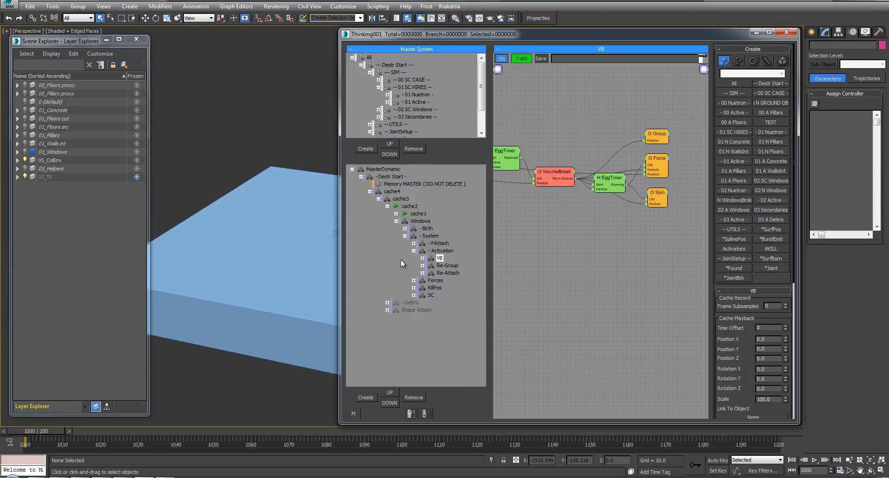
pyautogui.click(387, 304)
pyautogui.click(412, 302)
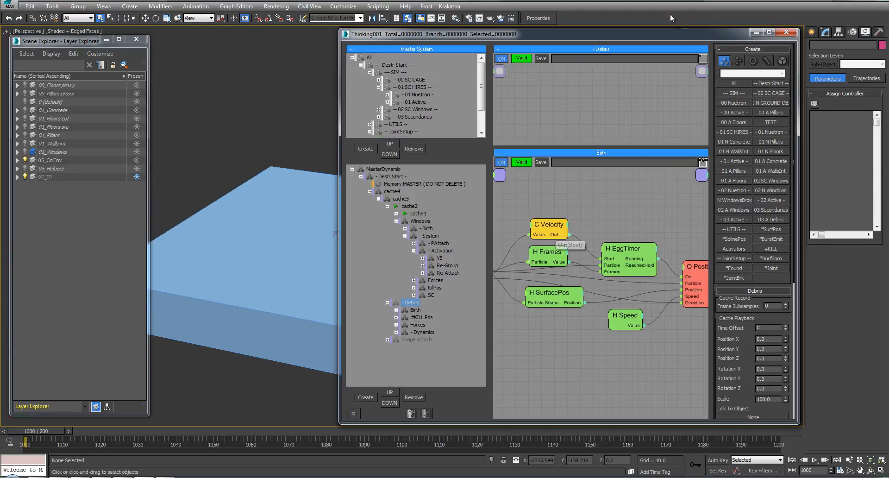
# Step: Close the thinkingParticles editor, turn off edged faces and play the cached collapse up to frame 1019
pyautogui.click(787, 32)
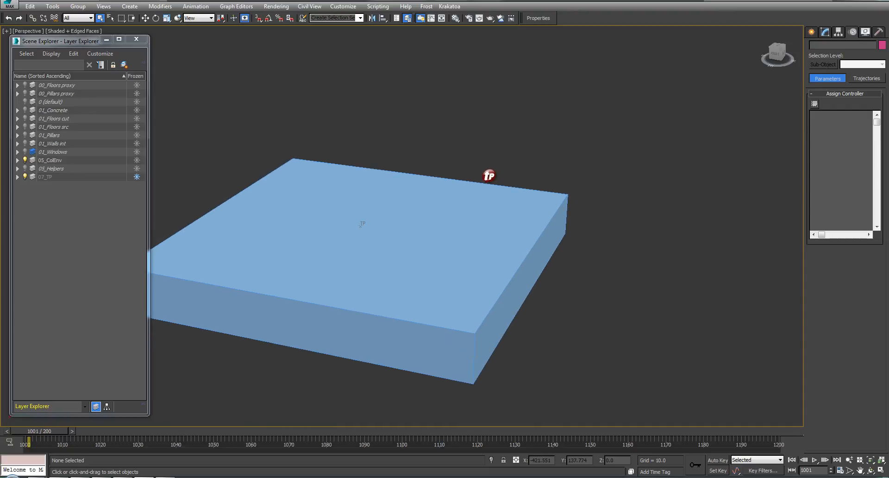
pyautogui.moveTo(421, 145)
pyautogui.mouseDown(button='middle')
pyautogui.moveTo(420, 192)
pyautogui.moveTo(444, 191)
pyautogui.mouseUp(button='middle')
pyautogui.press('F4')
pyautogui.press('/')
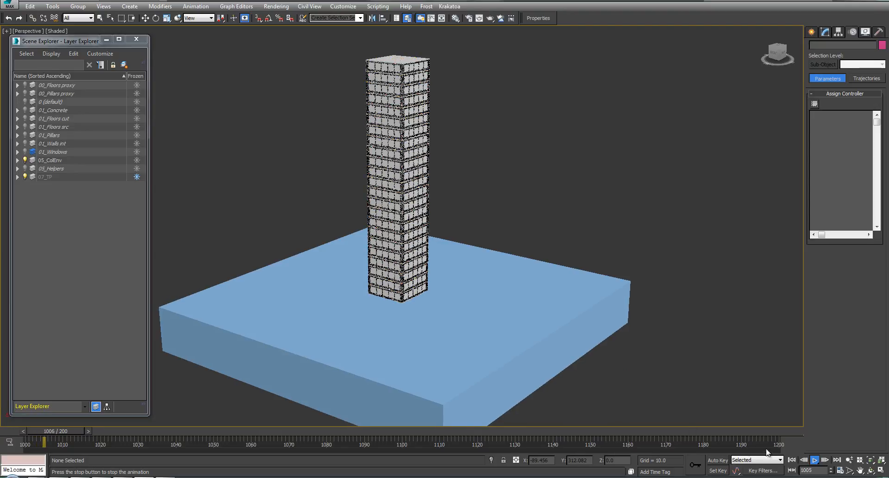
pyautogui.click(816, 460)
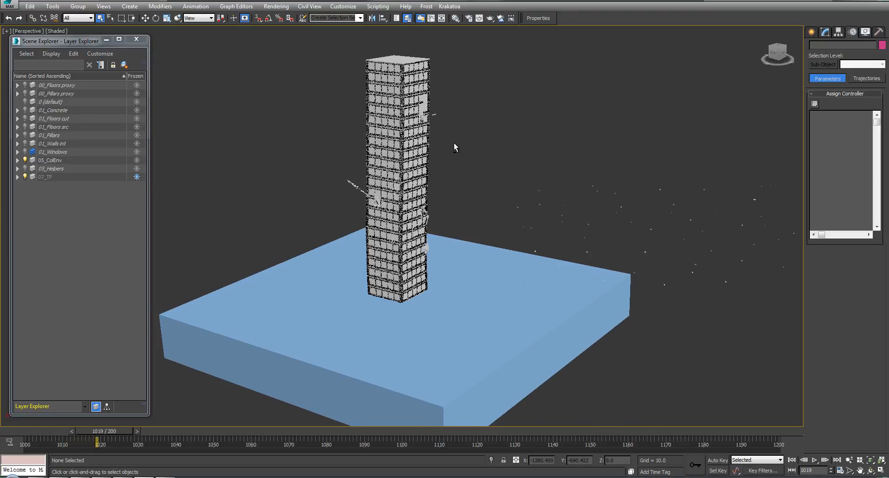
# Step: Examine the upper facade with edged faces on, playing the collapse and replaying it from frame 1000 to 1016
pyautogui.moveTo(454, 147)
pyautogui.keyDown('alt'); pyautogui.mouseDown(button='middle')
pyautogui.moveTo(373, 145)
pyautogui.moveTo(419, 174)
pyautogui.moveTo(360, 167)
pyautogui.moveTo(409, 175)
pyautogui.mouseUp(button='middle'); pyautogui.keyUp('alt')
pyautogui.scroll(5, 420, 173)
pyautogui.press('F4')
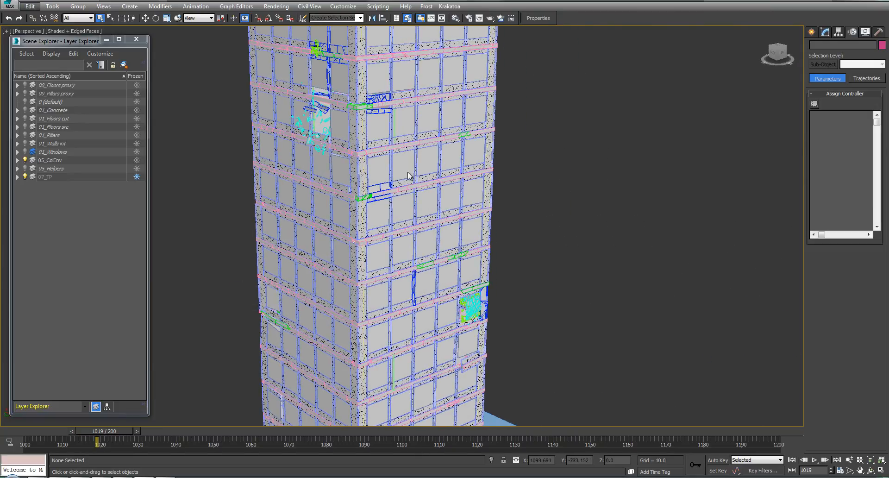
pyautogui.press('/')
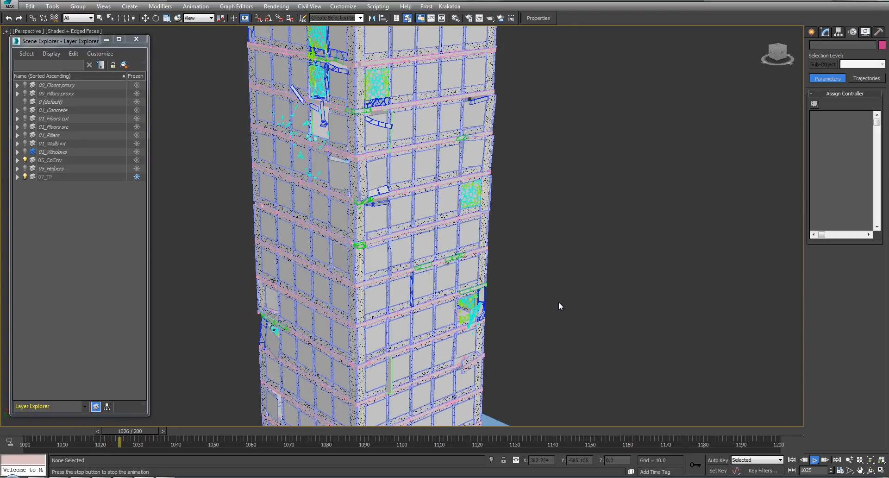
pyautogui.click(815, 461)
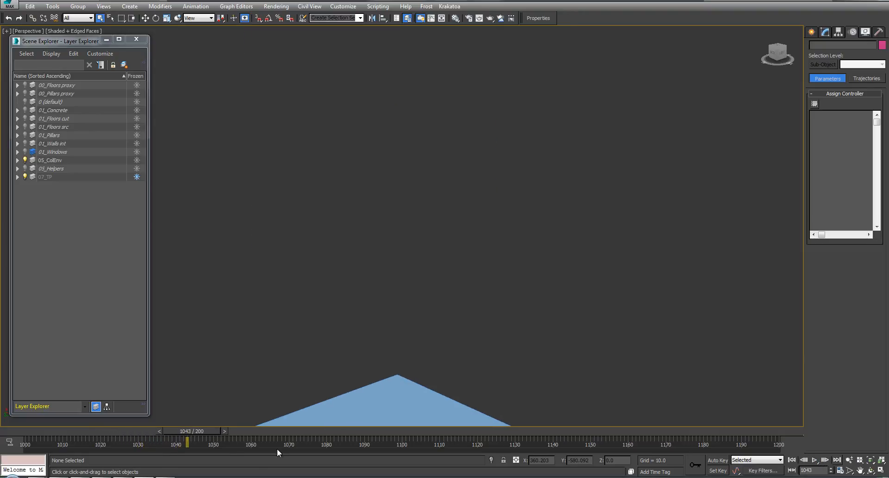
pyautogui.press('Home')
pyautogui.click(816, 460)
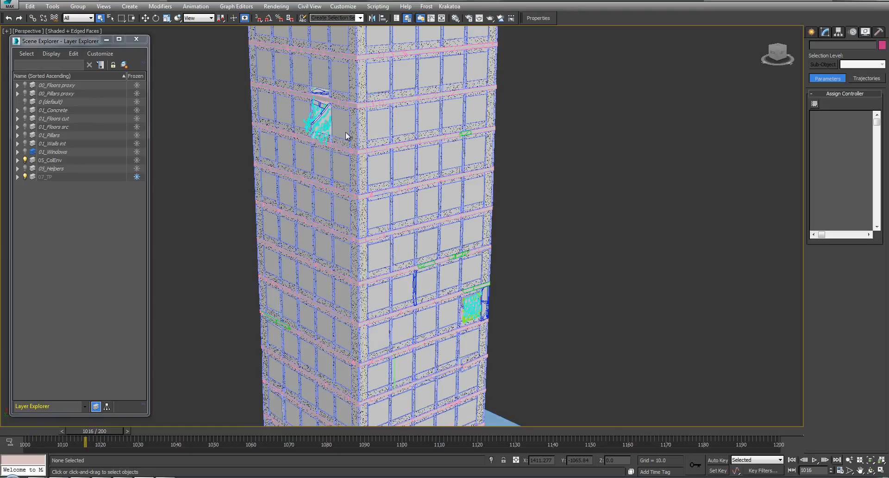
# Step: Examine the broken window on the facade up close and play the simulation on to frame 1020
pyautogui.moveTo(517, 144); pyautogui.dragTo(555, 190, button='middle')
pyautogui.scroll(5, 483, 134)
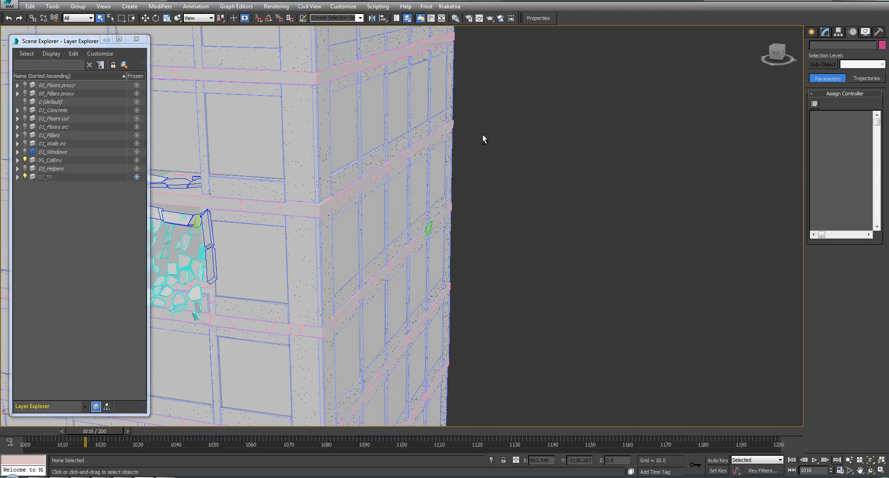
pyautogui.scroll(6, 488, 133)
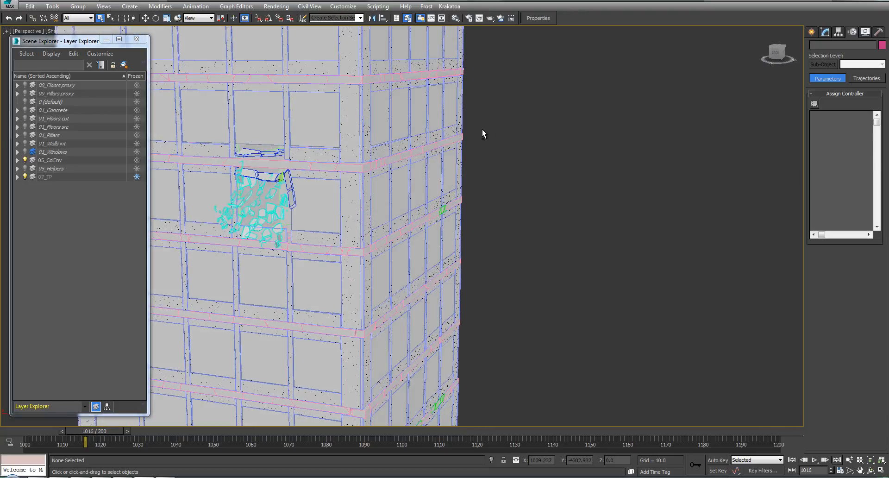
pyautogui.keyDown('alt'); pyautogui.moveTo(402, 231); pyautogui.dragTo(342, 238, button='middle'); pyautogui.keyUp('alt')
pyautogui.moveTo(458, 96); pyautogui.dragTo(455, 42, button='middle')
pyautogui.moveTo(518, 216); pyautogui.dragTo(502, 27, button='middle')
pyautogui.press('/')
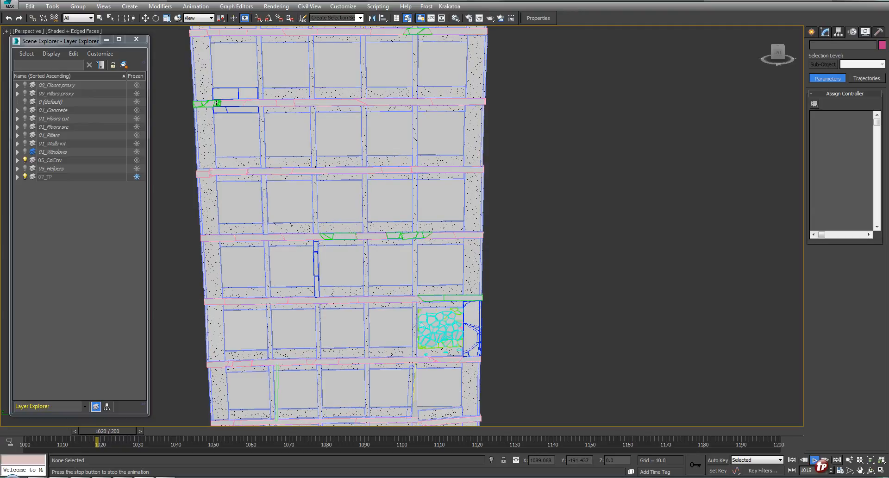
pyautogui.press('/')
# Step: Examine the shattering pane at the facade's corner up close at frame 1020, with and without edges and in wireframe
pyautogui.keyDown('alt'); pyautogui.moveTo(499, 309); pyautogui.dragTo(460, 335, button='middle'); pyautogui.keyUp('alt')
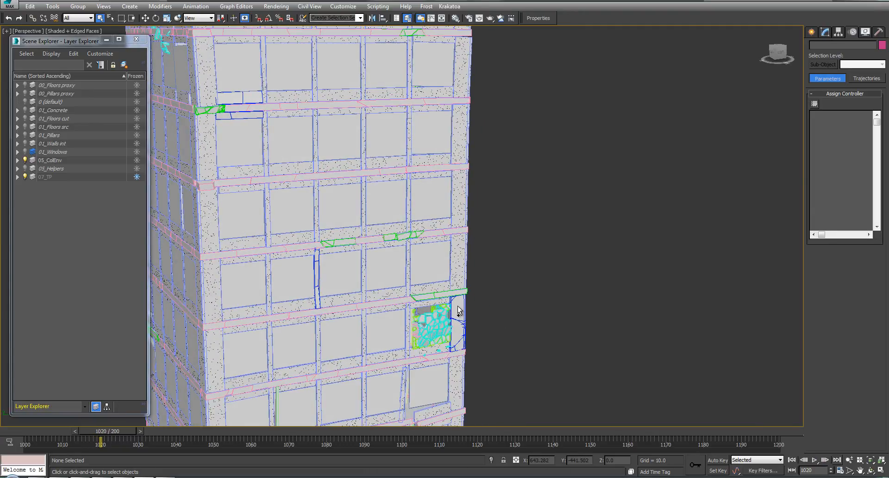
pyautogui.scroll(1, 461, 293)
pyautogui.moveTo(470, 275); pyautogui.dragTo(489, 210, button='middle')
pyautogui.scroll(6, 491, 279)
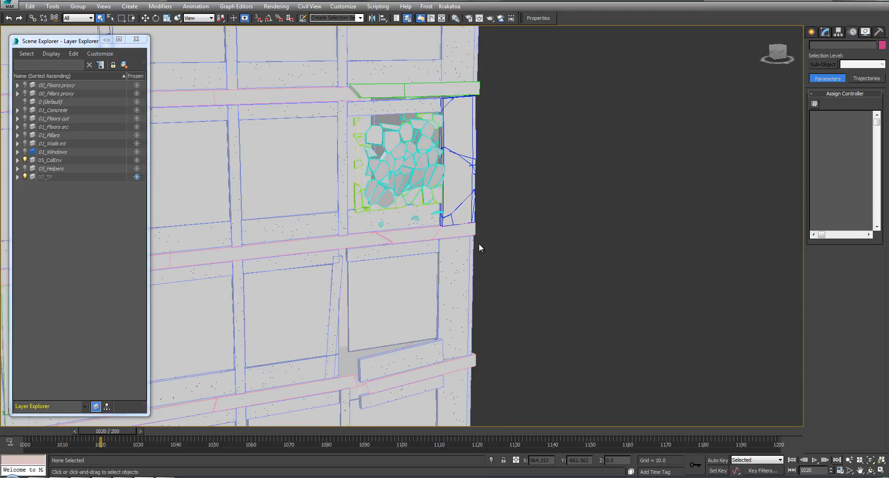
pyautogui.moveTo(423, 134); pyautogui.dragTo(425, 137, button='middle')
pyautogui.press('F4')
pyautogui.press('F4')
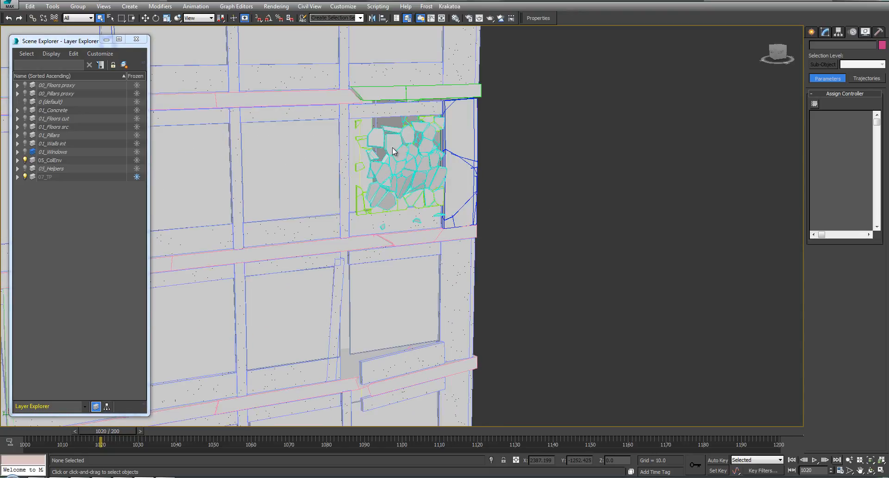
pyautogui.press('F3')
pyautogui.press('F3')
# Step: Reopen the thinkingParticles editor and check which group the fragments in the shattered window belong to
pyautogui.click(539, 19)
pyautogui.moveTo(247, 136); pyautogui.dragTo(116, 135, button='middle')
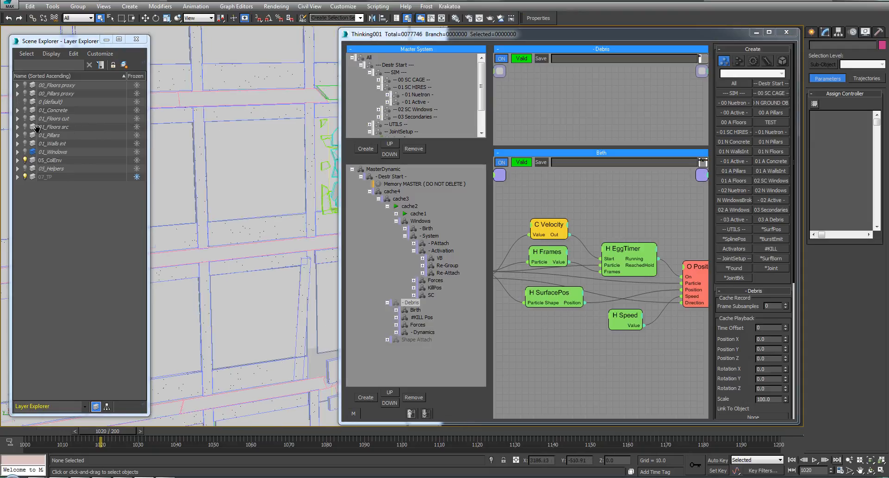
pyautogui.moveTo(225, 164); pyautogui.dragTo(236, 159, button='middle')
pyautogui.click(551, 197)
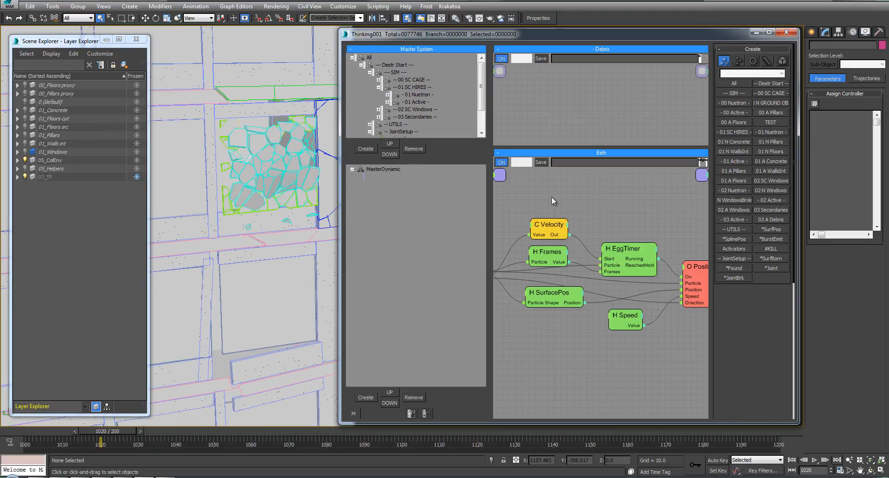
pyautogui.rightClick(259, 173)
pyautogui.click(259, 175)
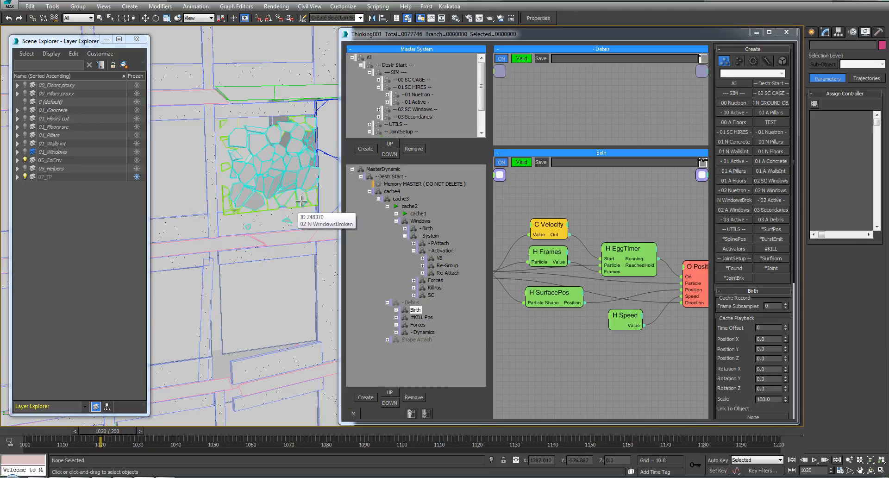
# Step: Play the simulation to frame 1027 and examine how more window panes break across the facade
pyautogui.moveTo(299, 199); pyautogui.dragTo(280, 279, button='middle')
pyautogui.scroll(-3, 270, 221)
pyautogui.moveTo(270, 221); pyautogui.dragTo(272, 168, button='middle')
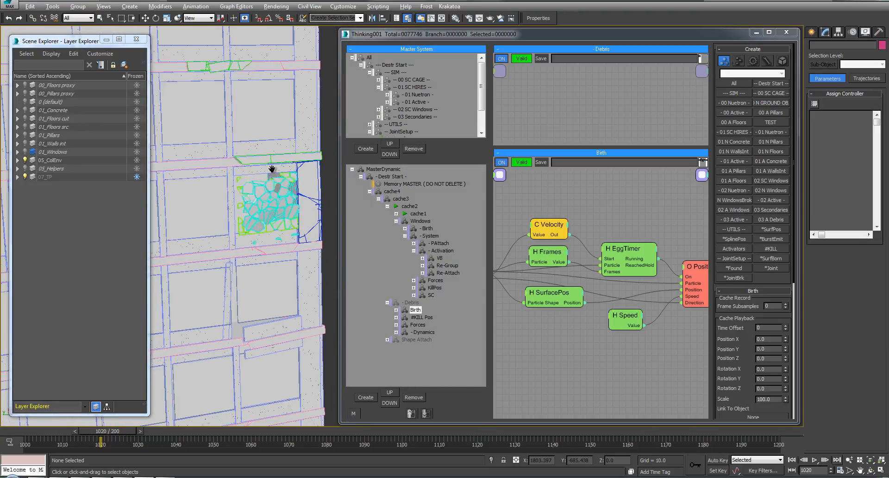
pyautogui.scroll(-1, 271, 161)
pyautogui.press('/')
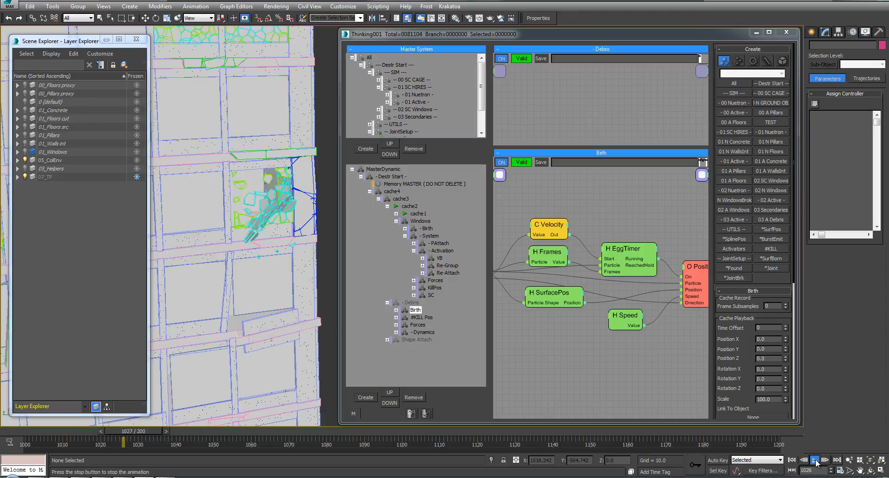
pyautogui.moveTo(229, 99); pyautogui.dragTo(280, 206, button='middle')
pyautogui.scroll(-2, 251, 175)
pyautogui.moveTo(645, 220); pyautogui.dragTo(665, 214, button='middle')
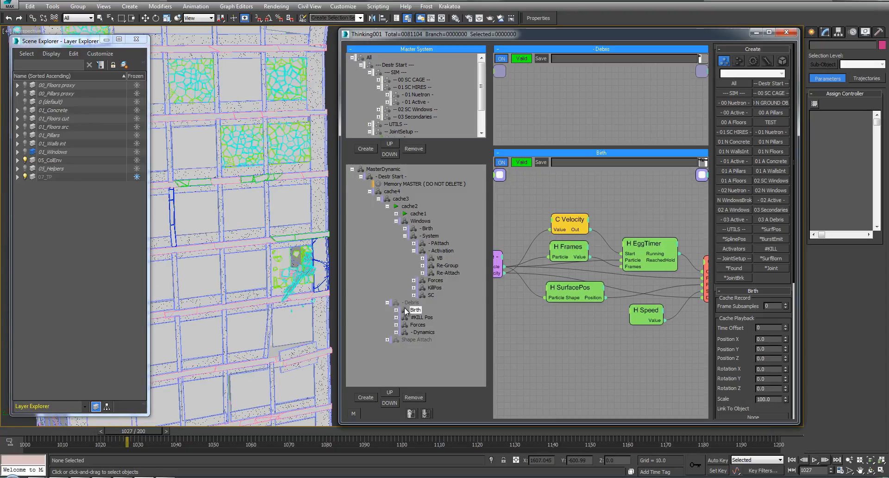
# Step: Review the VEL and SPIN thresholds and the OR helper that trigger the window breaking in the VB rule
pyautogui.click(405, 228)
pyautogui.click(405, 229)
pyautogui.moveTo(560, 212); pyautogui.dragTo(602, 191, button='middle')
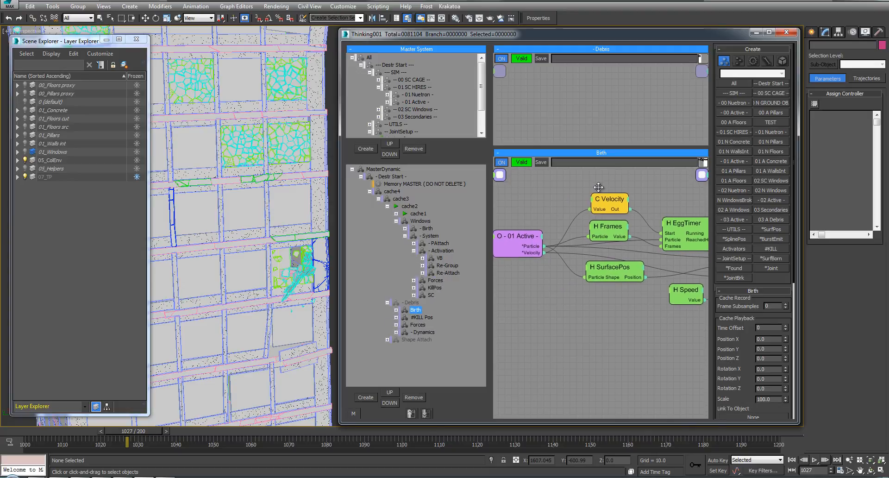
pyautogui.click(439, 258)
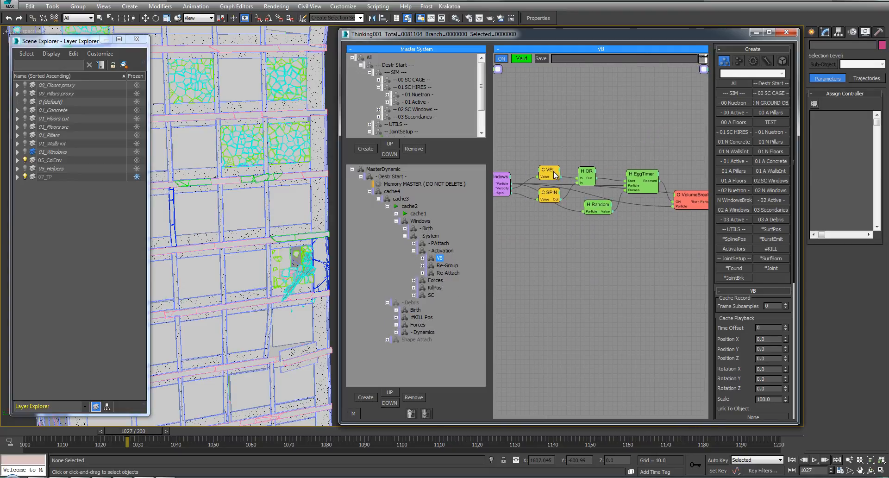
pyautogui.click(555, 175)
pyautogui.click(550, 195)
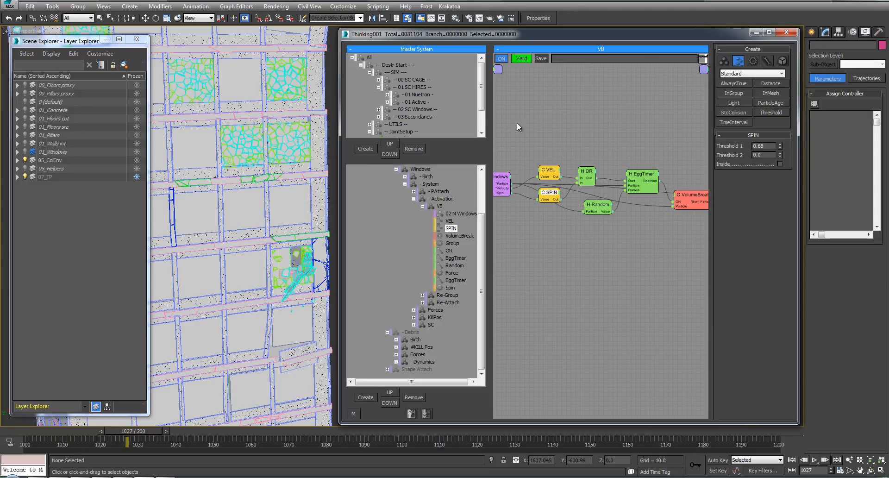
pyautogui.moveTo(519, 127); pyautogui.dragTo(543, 123, button='middle')
pyautogui.click(575, 168)
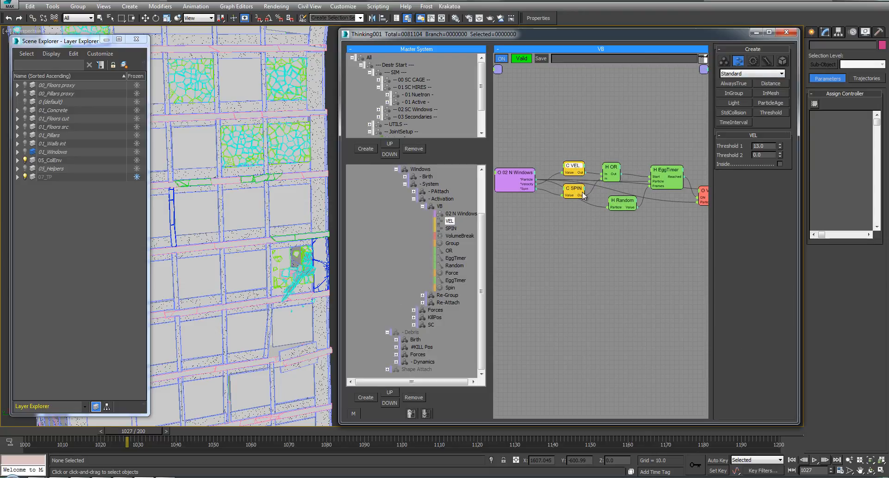
pyautogui.moveTo(621, 153); pyautogui.dragTo(612, 153, button='middle')
pyautogui.click(601, 168)
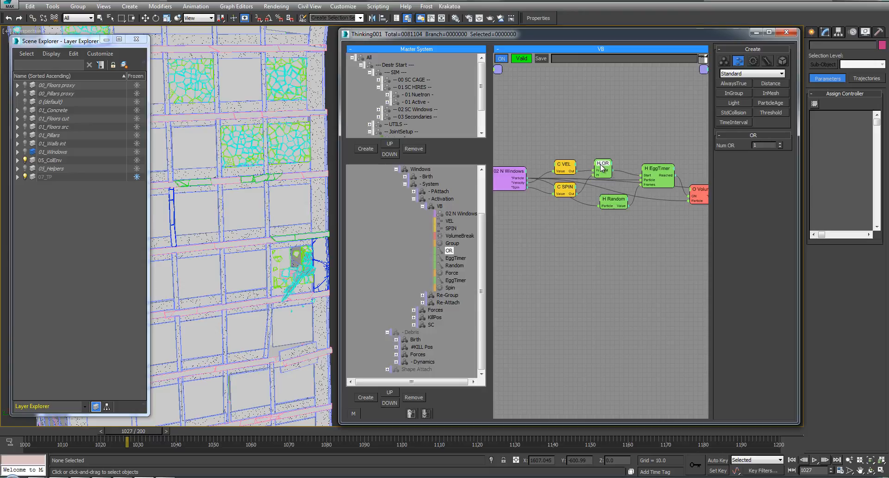
pyautogui.click(563, 165)
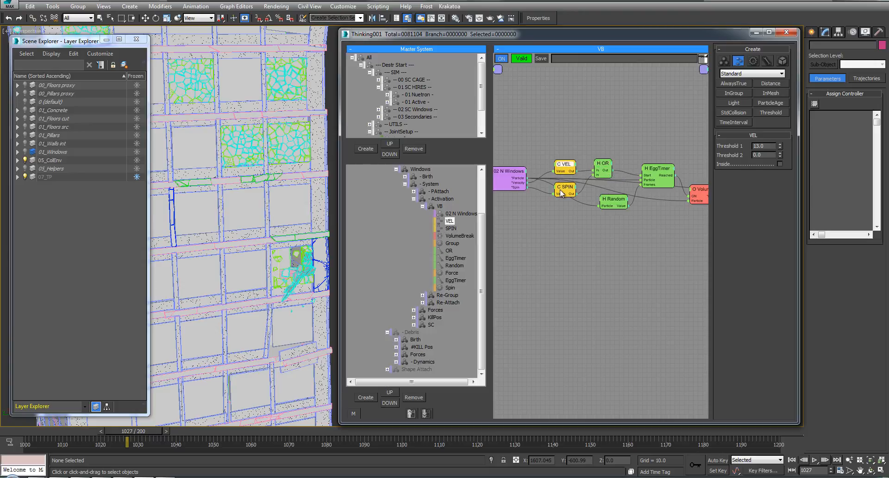
pyautogui.click(422, 206)
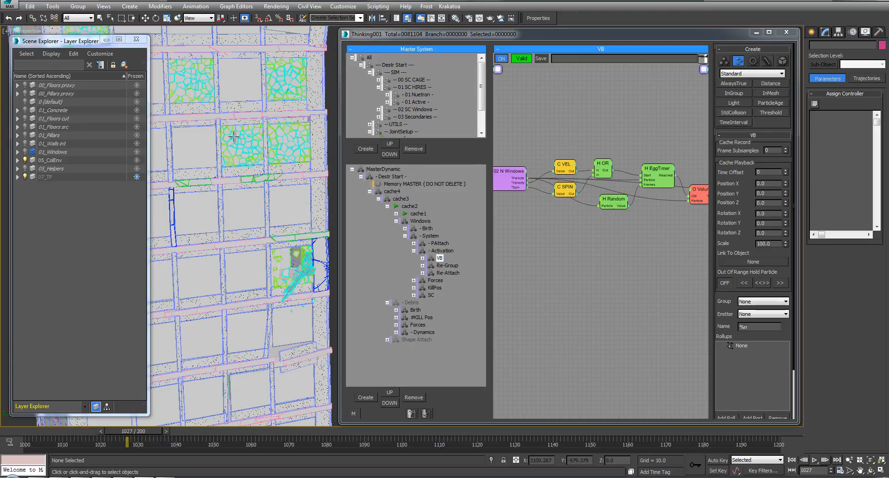
# Step: Collapse the Activation and Windows sets and enable the Debris set
pyautogui.press('w')
pyautogui.scroll(-5, 254, 214)
pyautogui.press('q')
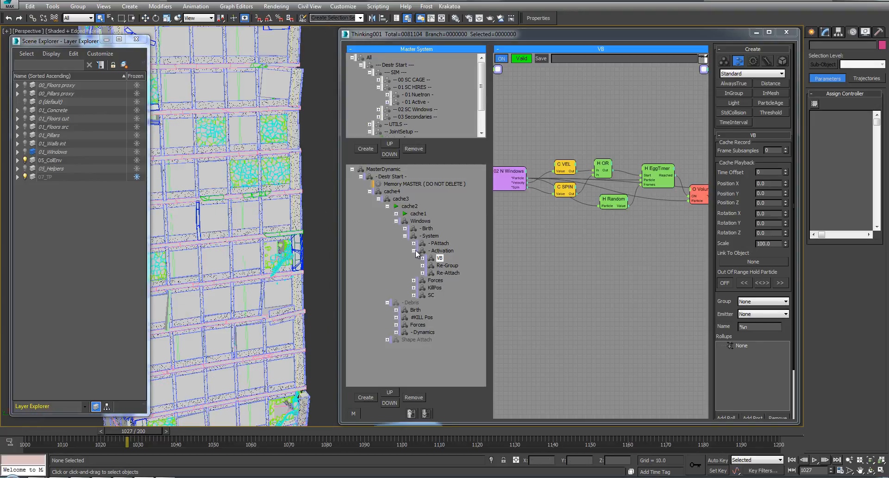
pyautogui.click(415, 252)
pyautogui.click(397, 221)
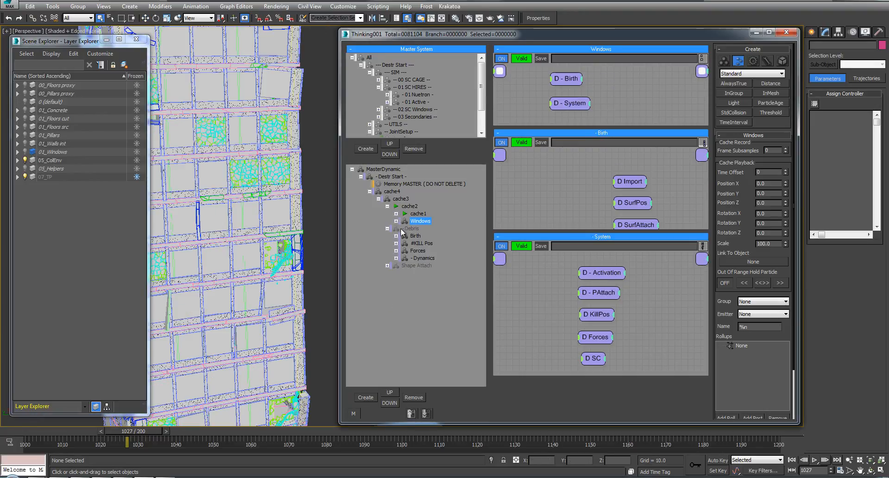
pyautogui.click(399, 228)
pyautogui.middleClick(306, 293)
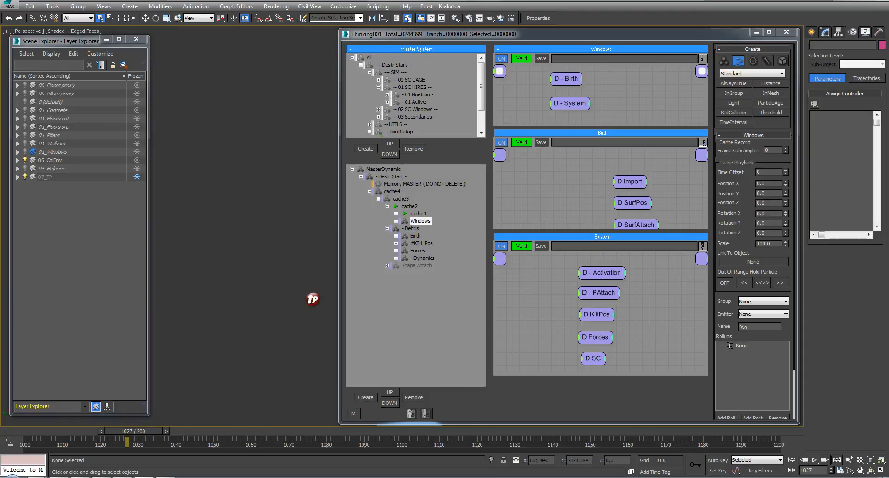
# Step: Return to frame 1000, advance to frame 1001 and show the building shaded without edges
pyautogui.press('Home')
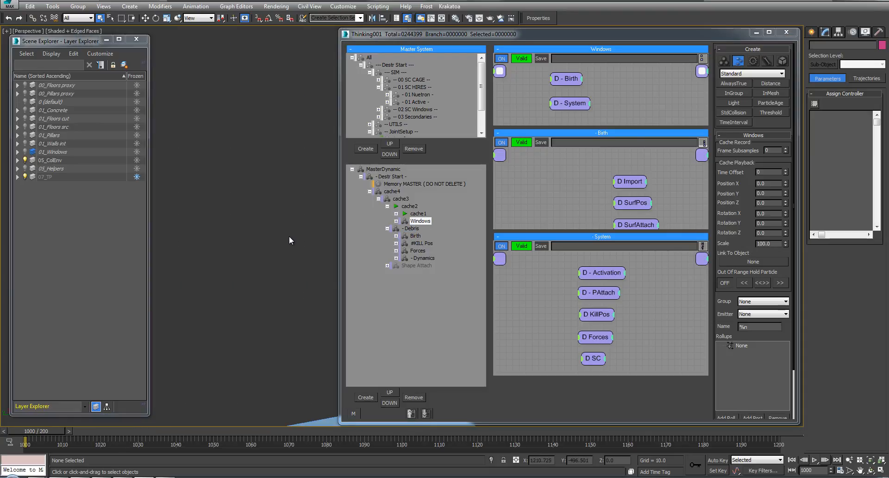
pyautogui.press('.')
pyautogui.moveTo(300, 234)
pyautogui.mouseDown(button='middle')
pyautogui.moveTo(319, 211)
pyautogui.moveTo(332, 215)
pyautogui.moveTo(309, 219)
pyautogui.moveTo(310, 241)
pyautogui.moveTo(295, 212)
pyautogui.moveTo(354, 224)
pyautogui.mouseUp(button='middle')
pyautogui.press('F4')
pyautogui.scroll(-3, 311, 232)
pyautogui.scroll(-2, 310, 218)
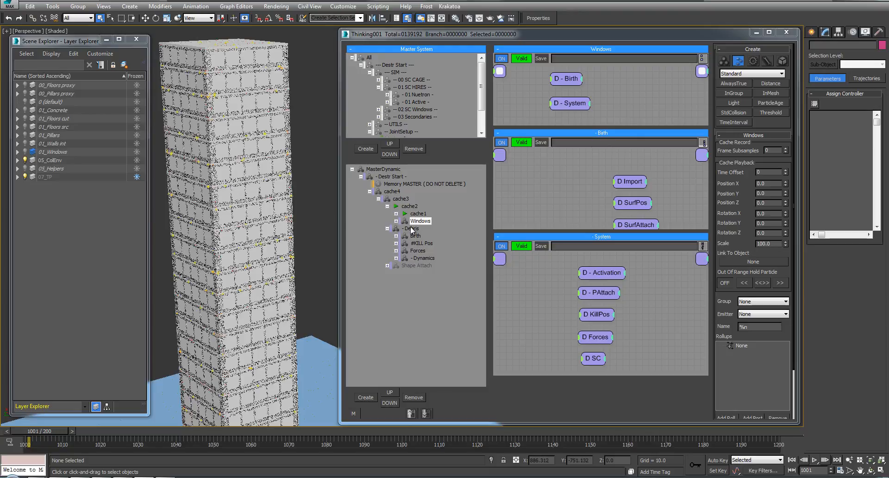
# Step: Open the Debris set's Birth rule and select its 01 Active group node
pyautogui.click(396, 236)
pyautogui.click(397, 236)
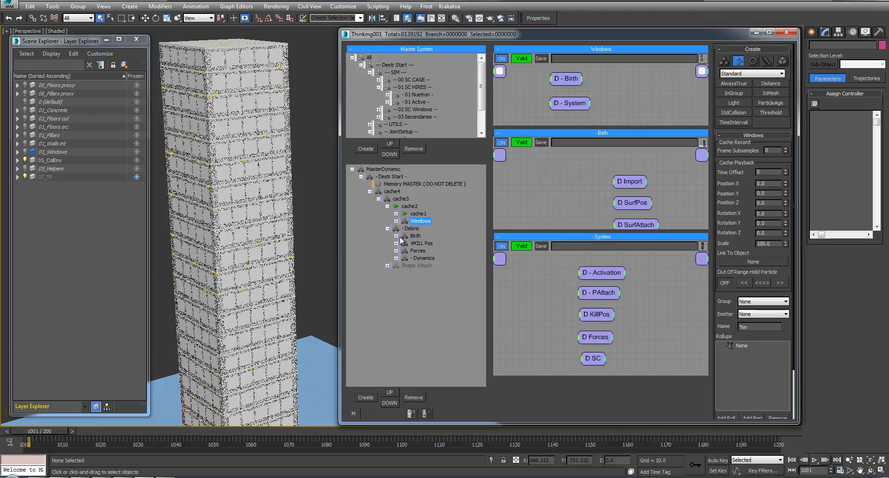
pyautogui.click(397, 236)
pyautogui.click(397, 236)
pyautogui.click(414, 236)
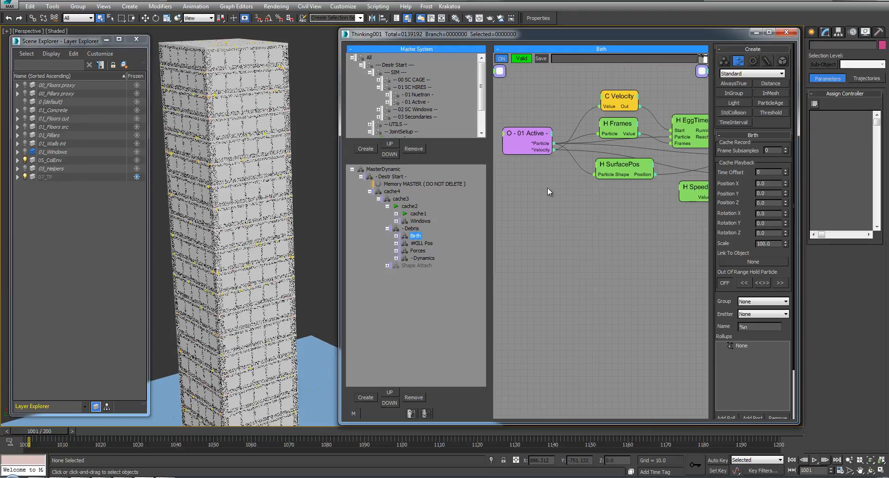
pyautogui.scroll(-4, 573, 212)
pyautogui.scroll(3, 577, 221)
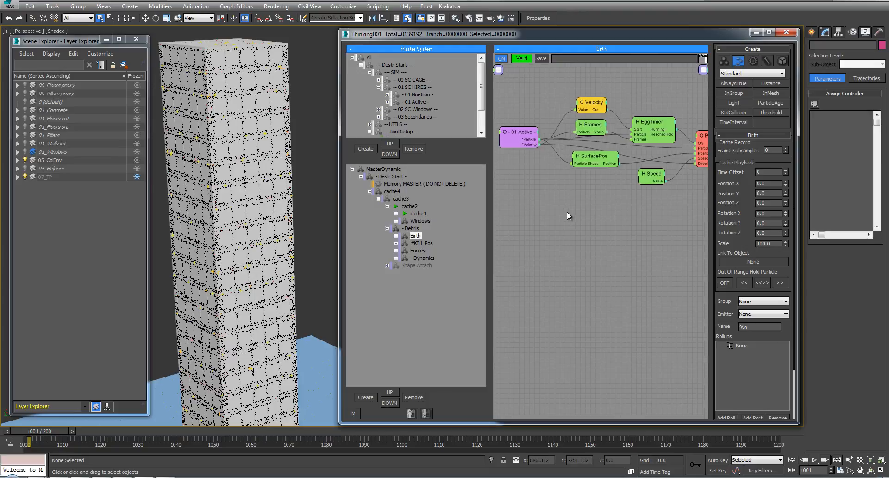
pyautogui.click(516, 144)
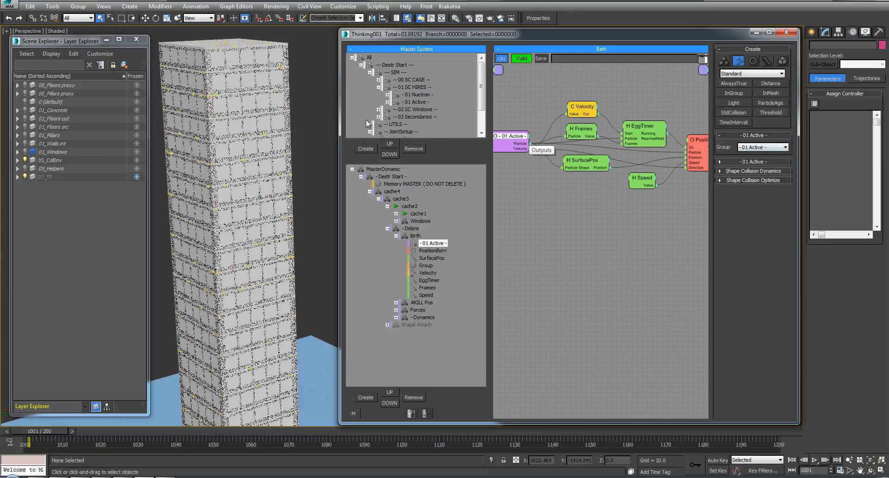
# Step: Examine the particle groups under 01 SC HIRES, 02 SC Windows and 03 Secondaries, and expand the 01 Active group
pyautogui.click(379, 88)
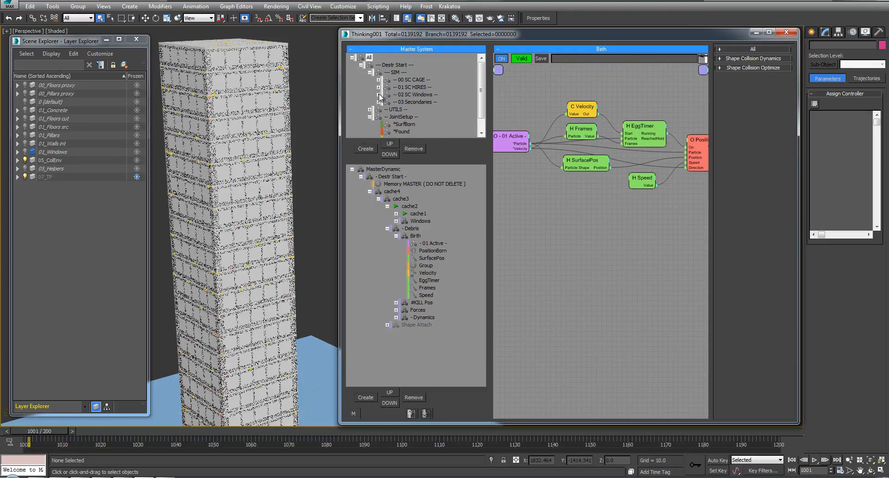
pyautogui.click(379, 95)
pyautogui.click(379, 88)
pyautogui.click(415, 102)
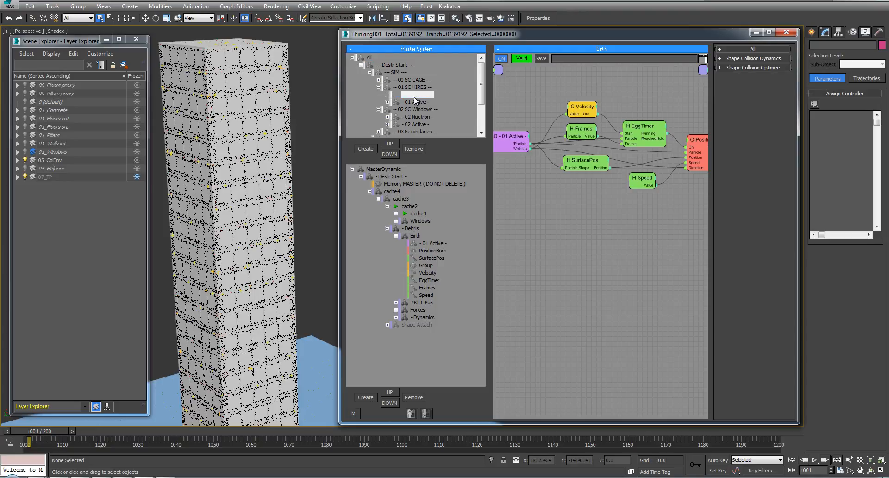
pyautogui.scroll(-1, 483, 101)
pyautogui.scroll(-1, 482, 101)
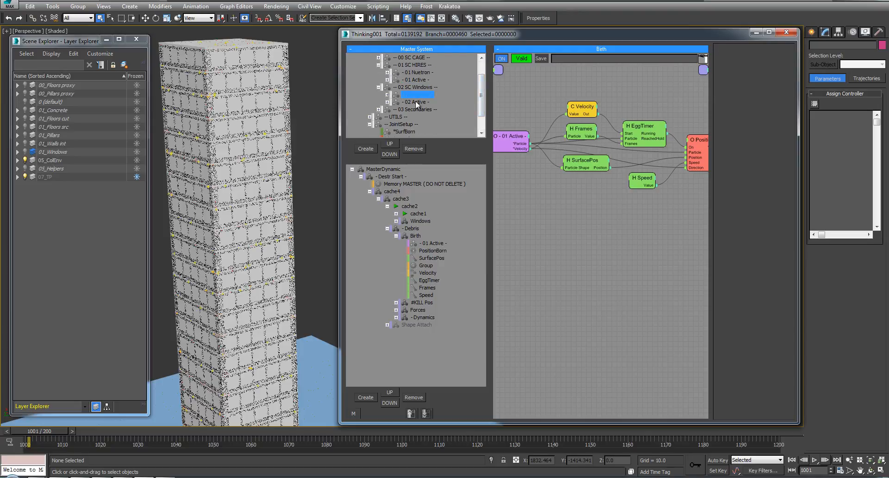
pyautogui.click(414, 102)
pyautogui.click(417, 117)
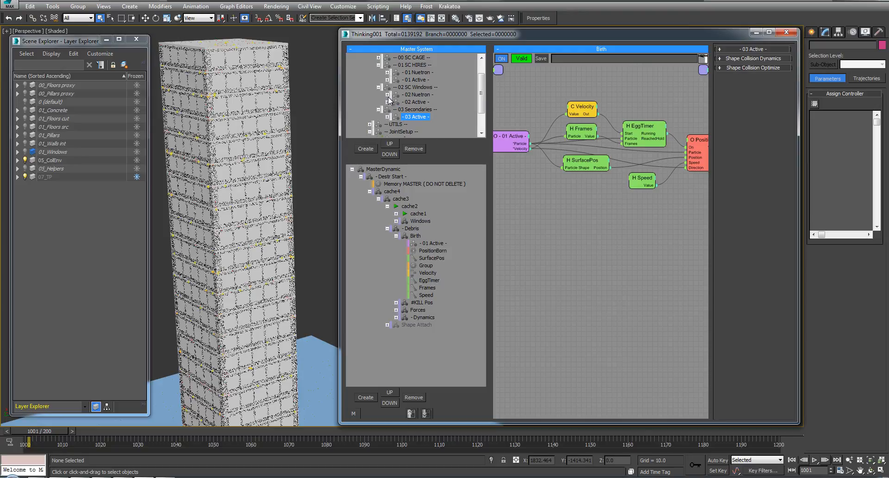
pyautogui.scroll(1, 481, 84)
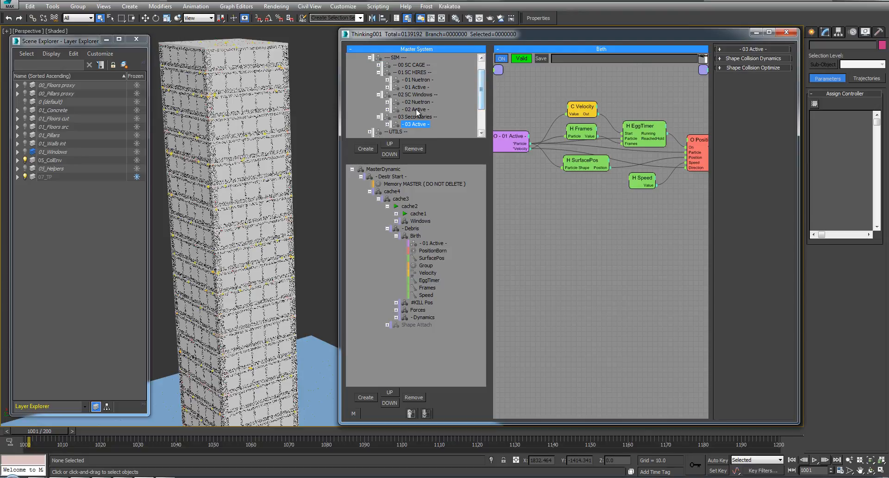
pyautogui.click(415, 87)
pyautogui.click(387, 87)
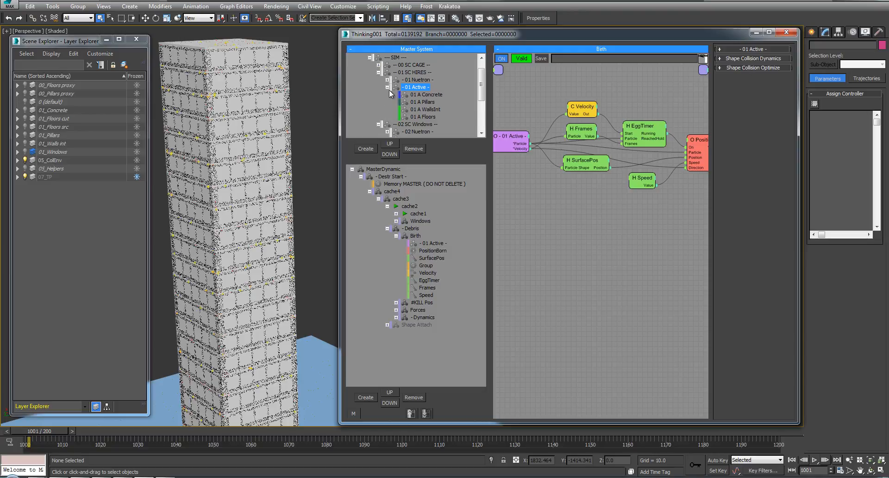
# Step: Review the PositionBorn settings and the group assigned by the Group operator in the Birth rule
pyautogui.moveTo(677, 85); pyautogui.dragTo(598, 96, button='middle')
pyautogui.click(638, 137)
pyautogui.moveTo(706, 143); pyautogui.dragTo(687, 141, button='middle')
pyautogui.moveTo(654, 106); pyautogui.dragTo(632, 105, button='middle')
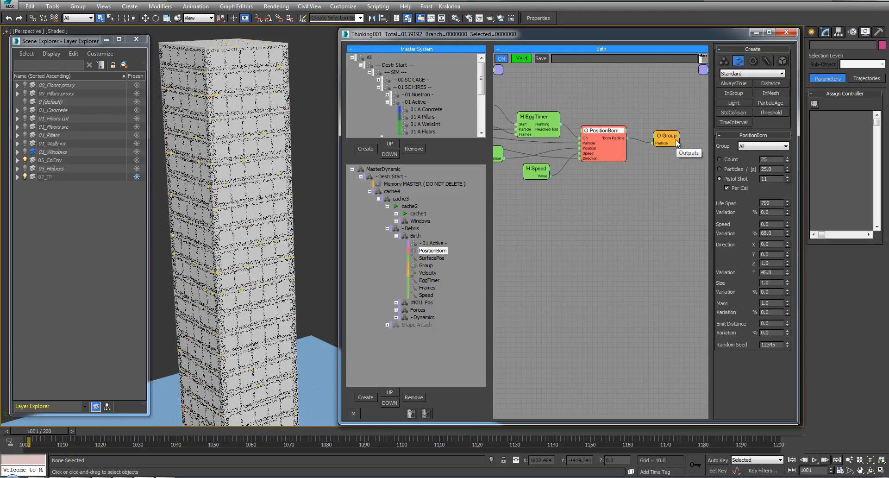
pyautogui.click(670, 138)
pyautogui.moveTo(546, 135); pyautogui.dragTo(577, 134, button='middle')
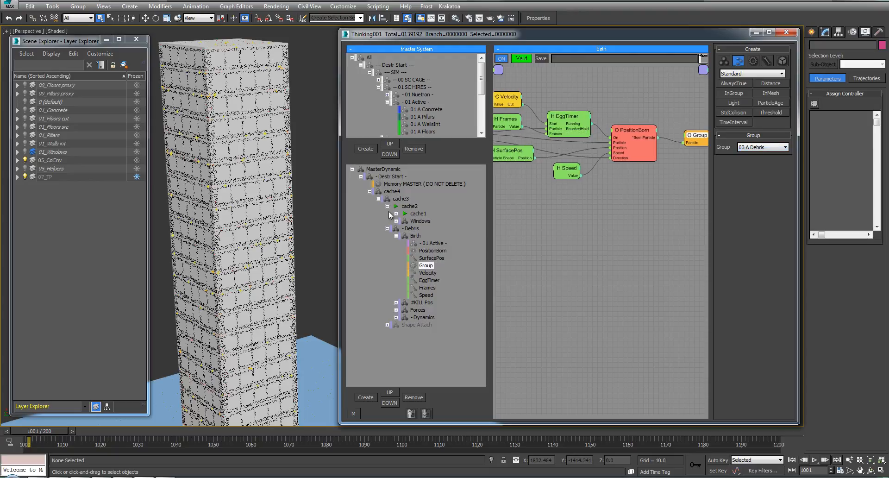
# Step: Collapse the Birth rule and look through the Debris set's #KILL Pos and Forces rules
pyautogui.click(397, 236)
pyautogui.click(420, 244)
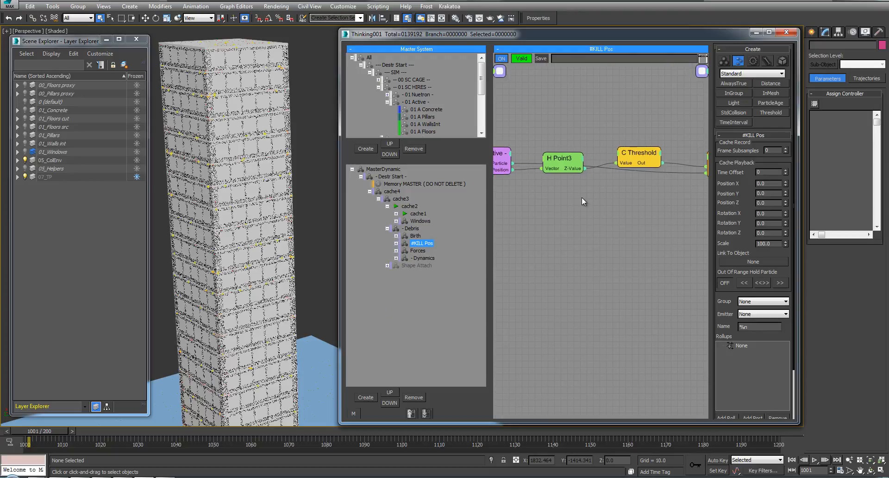
pyautogui.click(418, 250)
pyautogui.moveTo(511, 249); pyautogui.dragTo(522, 229, button='middle')
# Step: Open the Properties rule of the Debris dynamics and review the FlowGroup operator's solver, group, type and smoothing settings
pyautogui.click(423, 267)
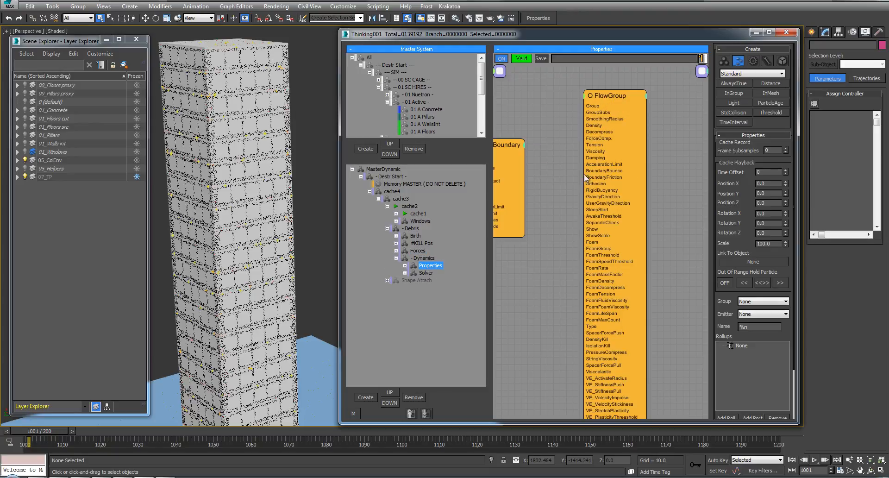
pyautogui.scroll(-3, 569, 124)
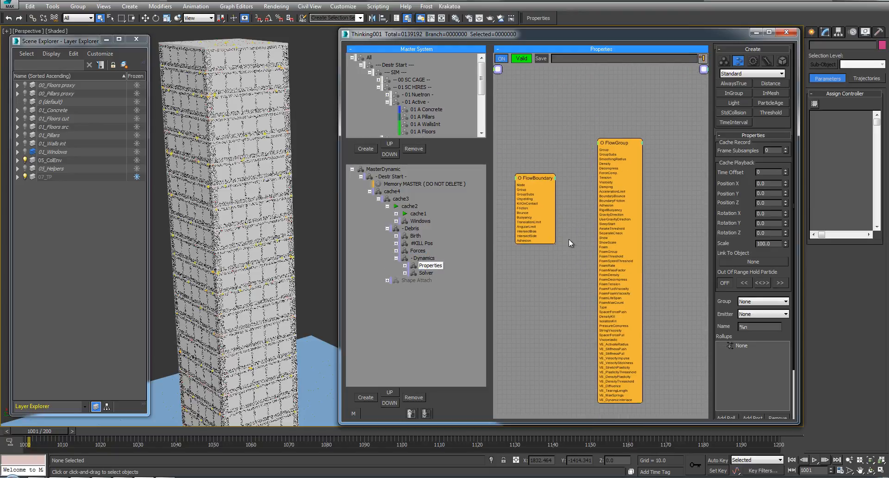
pyautogui.click(630, 143)
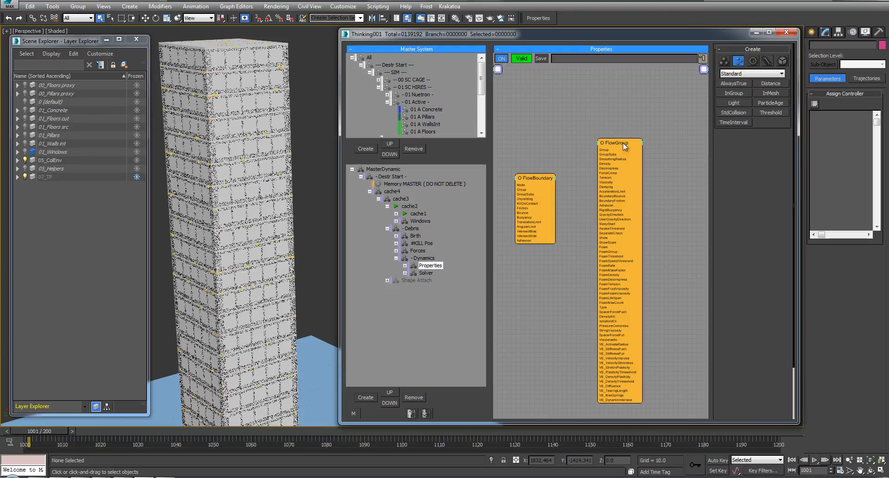
pyautogui.moveTo(746, 131); pyautogui.dragTo(745, 134)
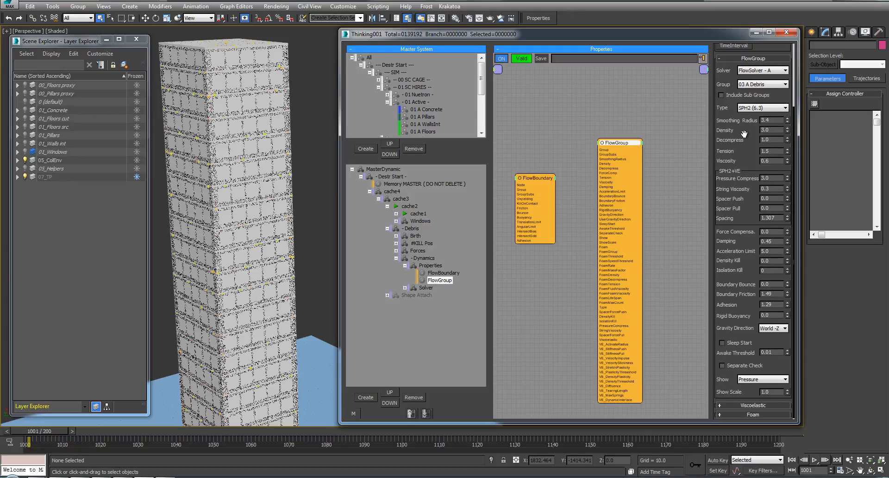
pyautogui.click(760, 109)
pyautogui.click(747, 119)
# Step: Review the FlowBoundary operator's parameters and its available collision groups, keeping 01 SC HIRES selected
pyautogui.moveTo(528, 177); pyautogui.dragTo(533, 176)
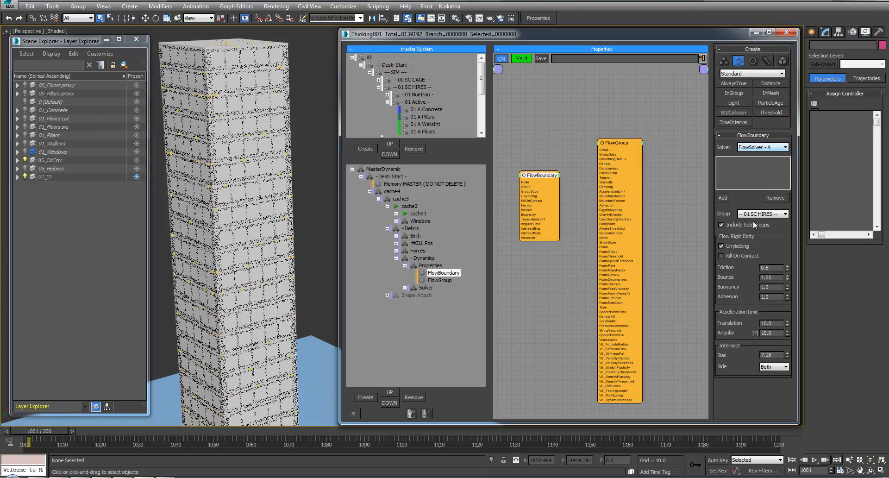
pyautogui.click(772, 214)
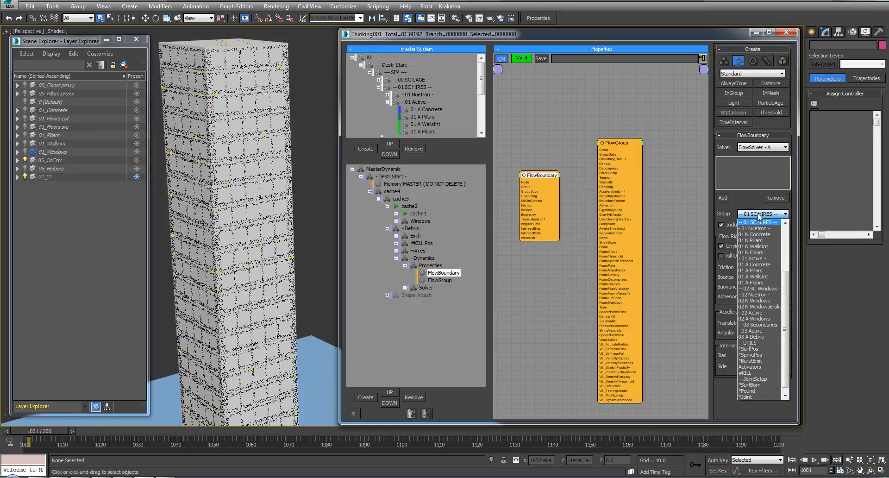
pyautogui.click(760, 216)
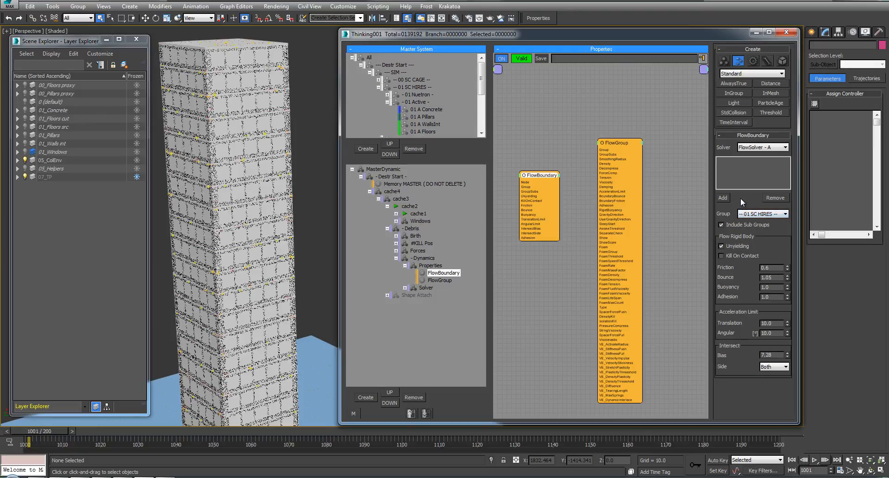
pyautogui.moveTo(580, 134); pyautogui.dragTo(582, 135)
pyautogui.click(405, 265)
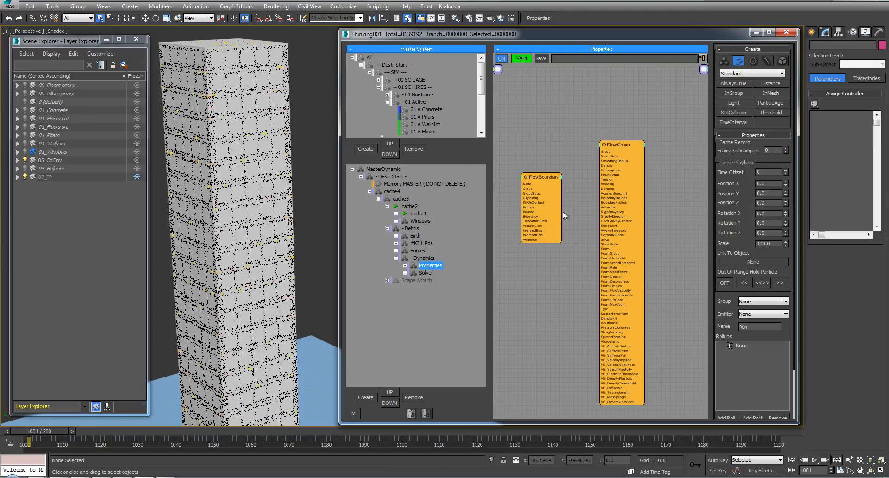
pyautogui.moveTo(547, 179); pyautogui.dragTo(549, 180)
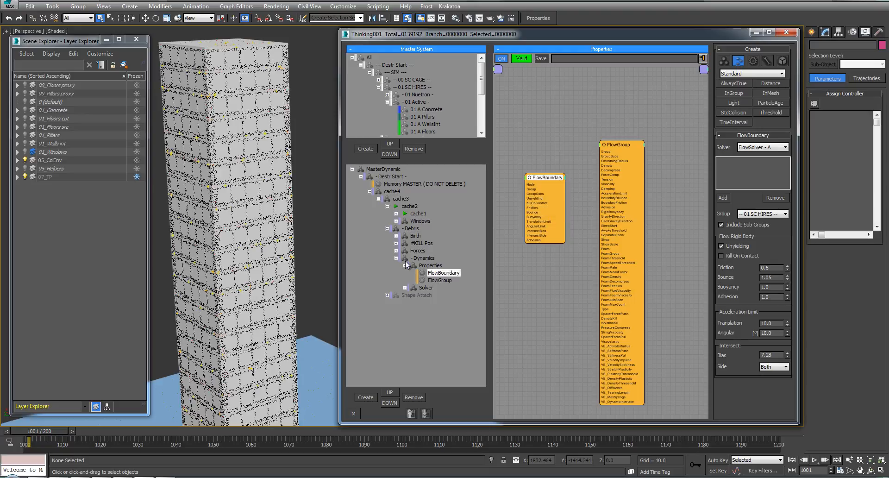
# Step: Collapse the Properties rule and inspect the FlowSolver - A operator in the Solver rule
pyautogui.click(406, 265)
pyautogui.click(424, 273)
pyautogui.moveTo(573, 160); pyautogui.dragTo(590, 152, button='middle')
pyautogui.click(573, 167)
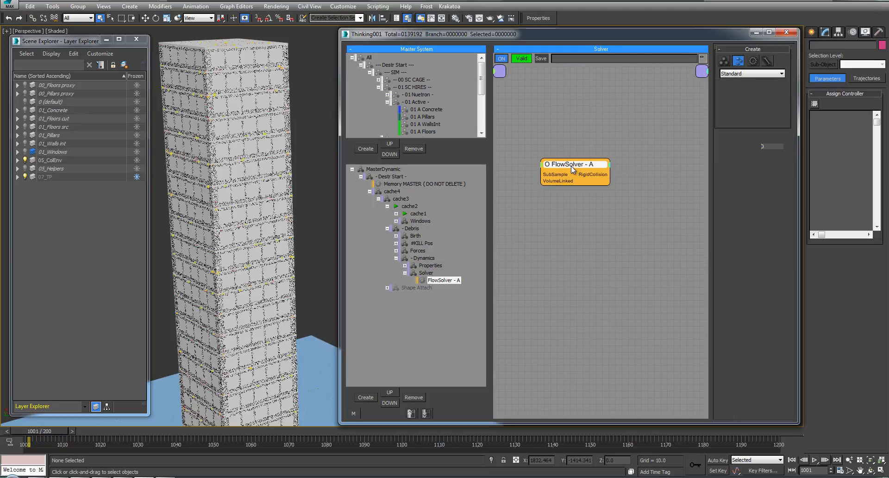
# Step: Collapse the Dynamics set and the 01 Active group, and save the scene
pyautogui.click(397, 258)
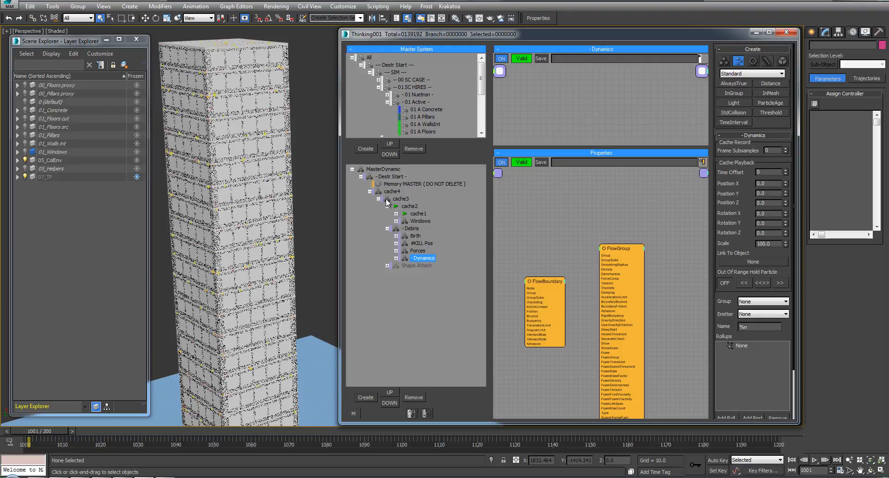
pyautogui.click(387, 102)
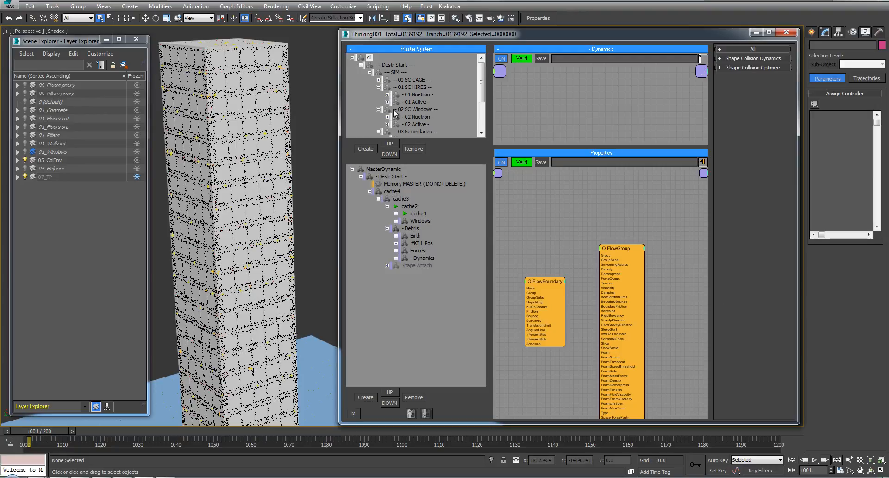
pyautogui.click(292, 171)
pyautogui.scroll(-3, 292, 171)
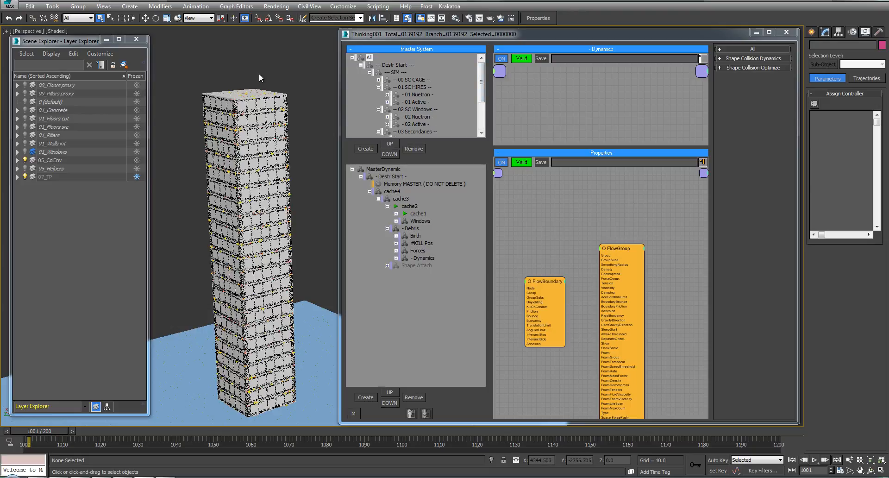
pyautogui.hotkey('ctrl', 's')
# Step: Record the cache3 set as a tp_simulation file named cache3.tps and cancel the recording partway
pyautogui.rightClick(391, 200)
pyautogui.click(374, 227)
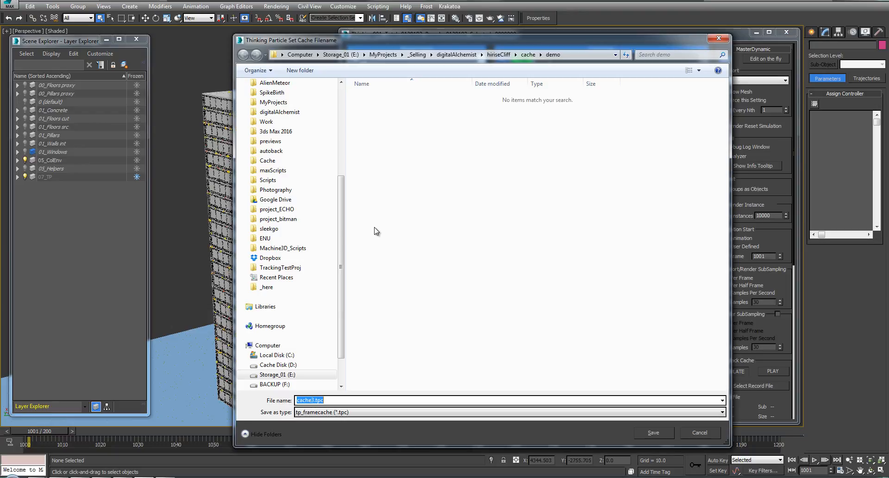
pyautogui.click(324, 411)
pyautogui.click(345, 429)
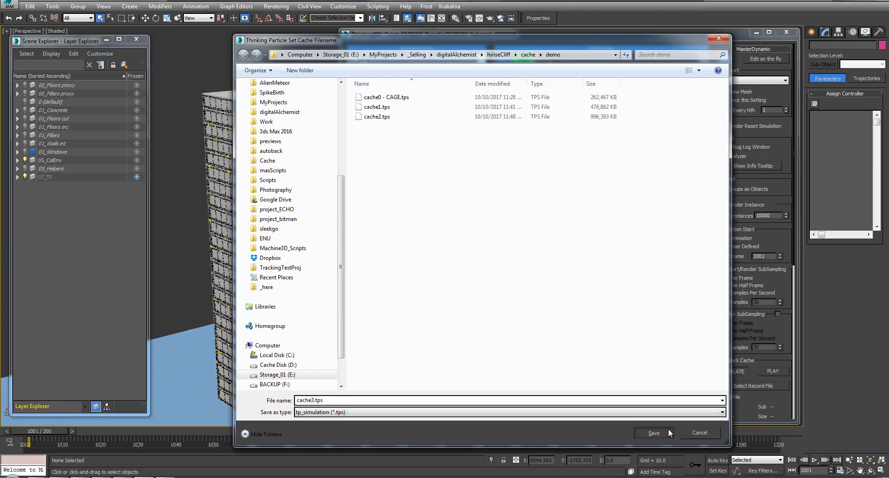
pyautogui.click(655, 432)
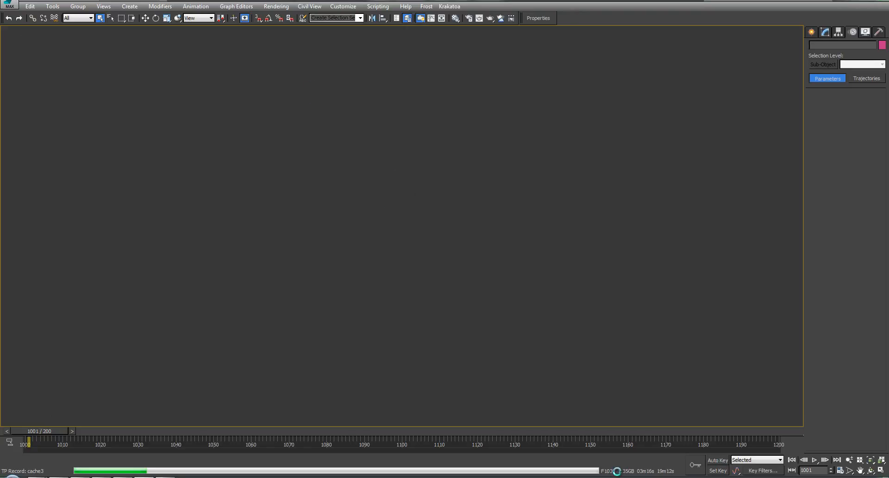
pyautogui.press('Escape')
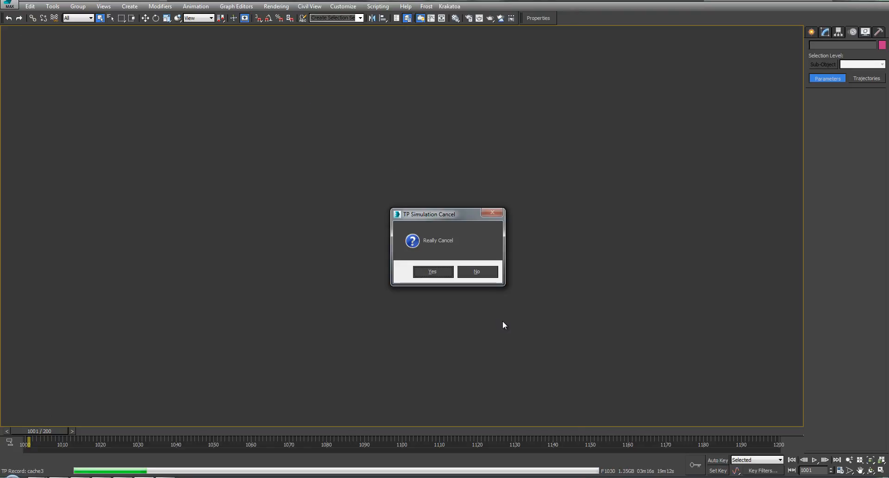
pyautogui.click(434, 271)
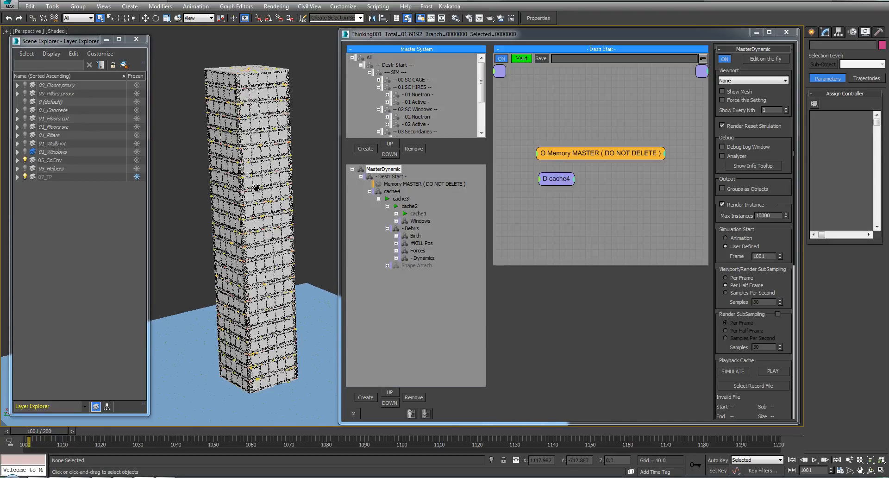
# Step: Set the viewport display of the 03 A Debris particle group to Ticks
pyautogui.press('/')
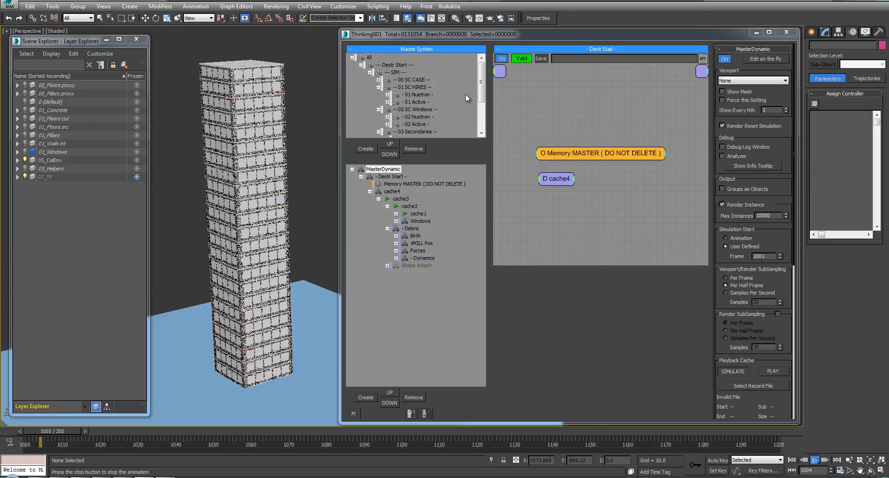
pyautogui.moveTo(482, 93); pyautogui.dragTo(481, 122)
pyautogui.click(370, 110)
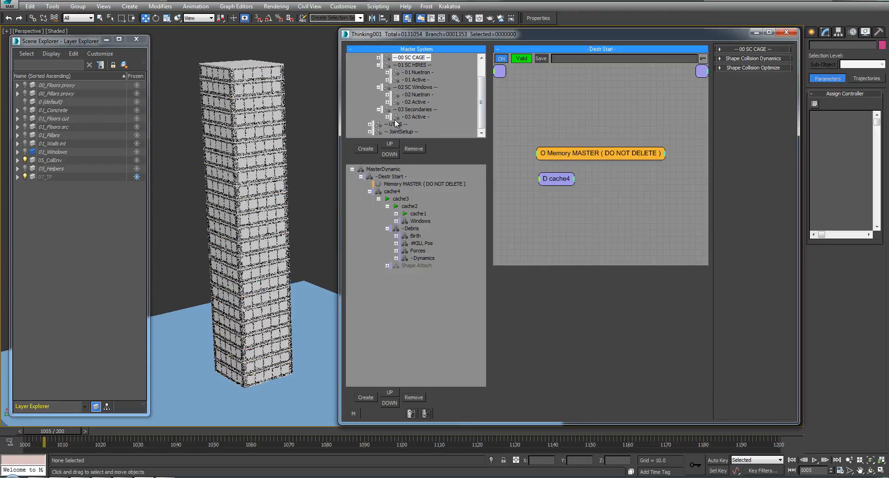
pyautogui.click(388, 117)
pyautogui.click(743, 50)
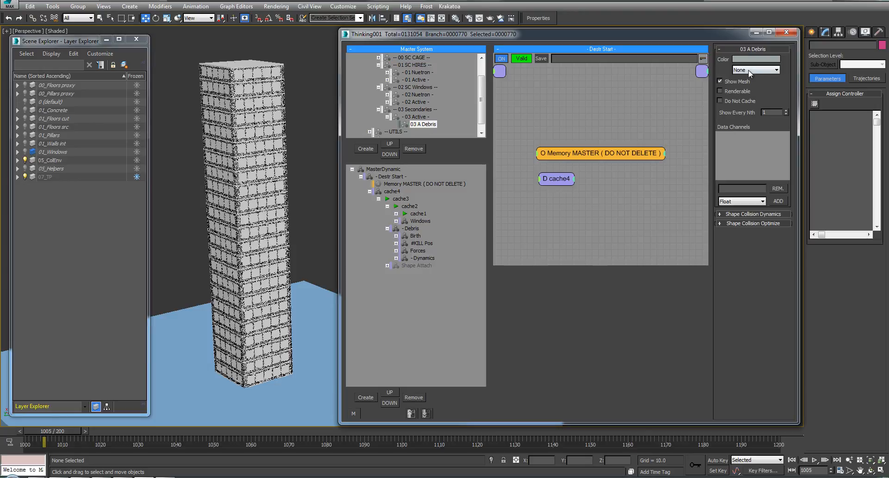
pyautogui.click(750, 70)
pyautogui.click(746, 96)
# Step: Play back the cached debris simulation while viewing the damaged lower part of the building up close
pyautogui.keyDown('alt'); pyautogui.moveTo(310, 171); pyautogui.dragTo(278, 209, button='middle'); pyautogui.keyUp('alt')
pyautogui.scroll(4, 282, 195)
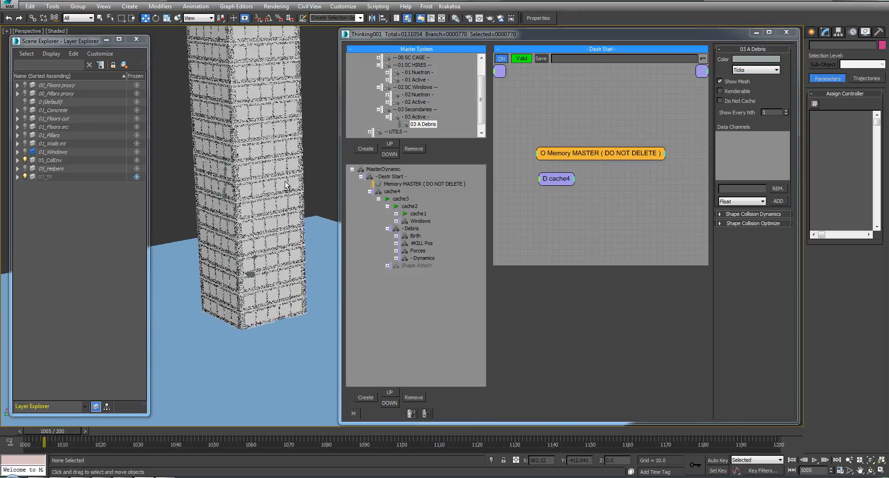
pyautogui.press('/')
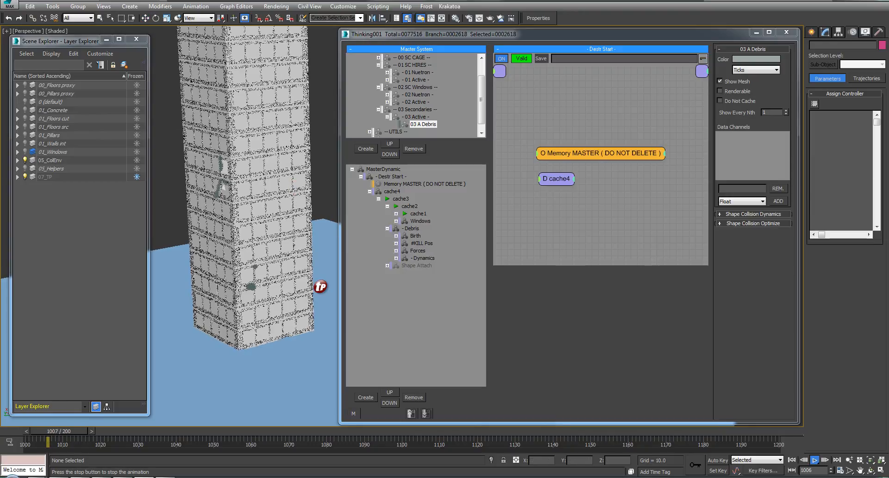
pyautogui.moveTo(302, 285); pyautogui.dragTo(264, 292, button='middle')
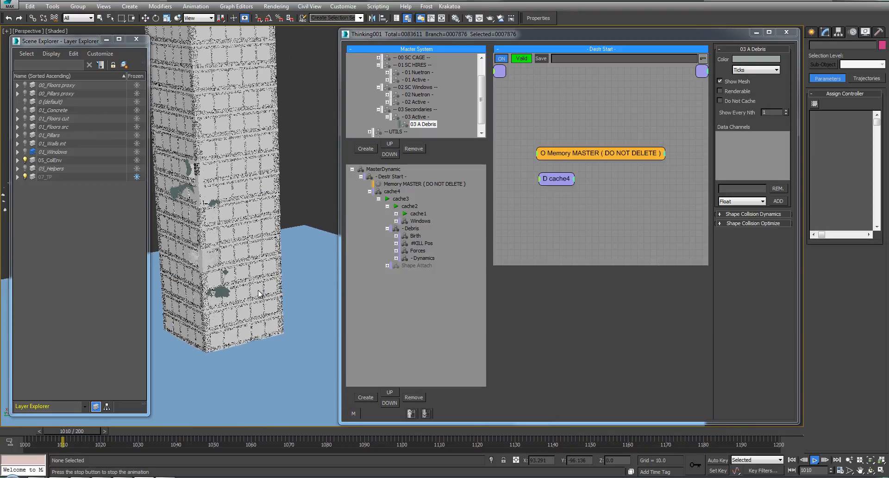
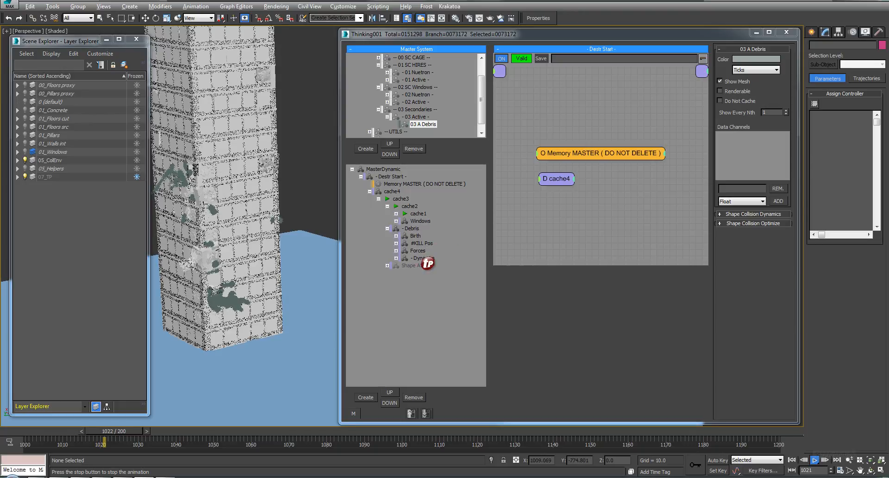
# Step: Open the FlowGroup operator in the Debris Dynamics properties and set its Viscosity to 0.51
pyautogui.click(396, 258)
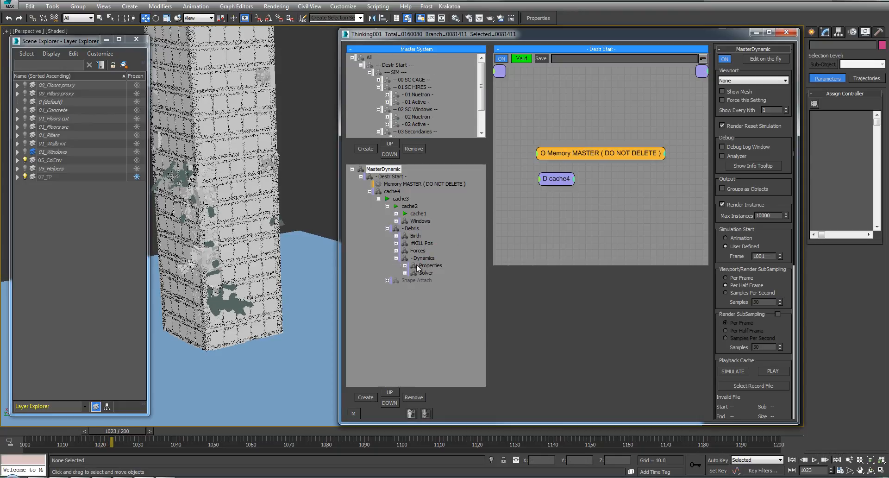
pyautogui.click(431, 265)
pyautogui.click(619, 132)
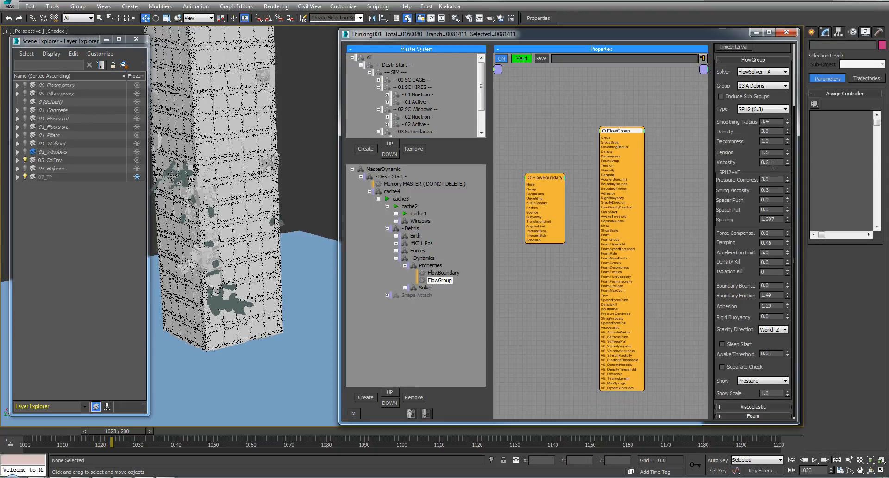
pyautogui.moveTo(787, 163); pyautogui.dragTo(792, 176)
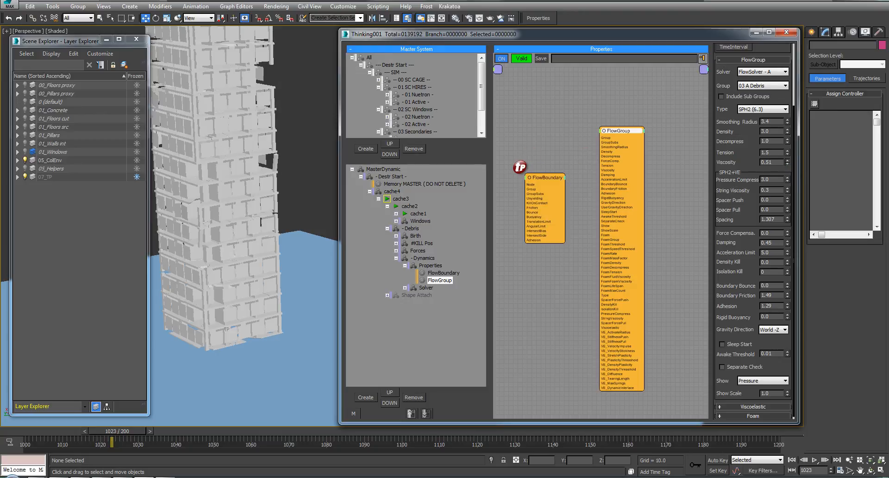
pyautogui.click(445, 338)
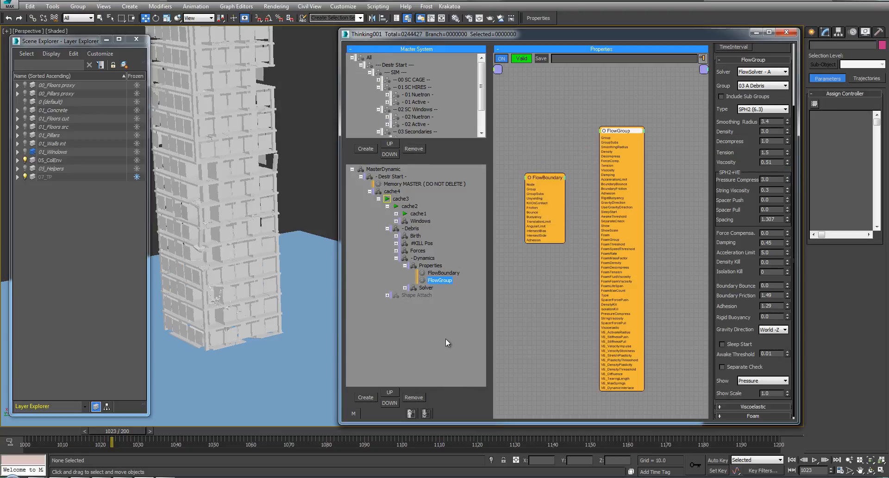
pyautogui.click(446, 338)
pyautogui.click(757, 60)
pyautogui.click(632, 131)
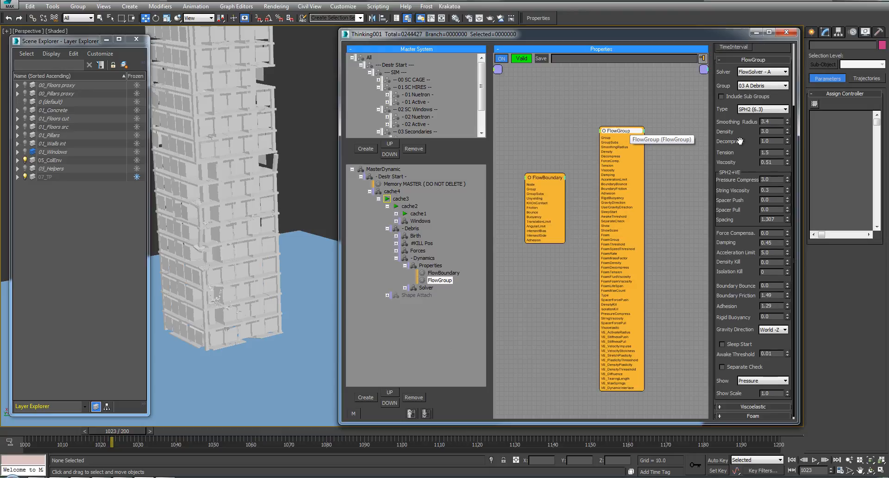
# Step: Set the FlowGroup's Smoothing Radius to 1.45, Tension to 0.73 and Viscosity to 0.14, with the type kept at SPH2 (6.3)
pyautogui.moveTo(788, 123); pyautogui.dragTo(790, 161)
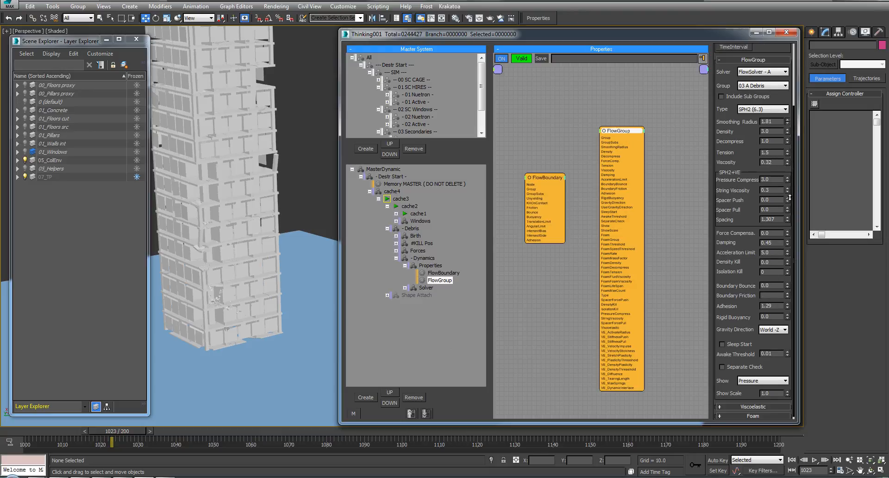
pyautogui.moveTo(790, 197); pyautogui.dragTo(790, 199)
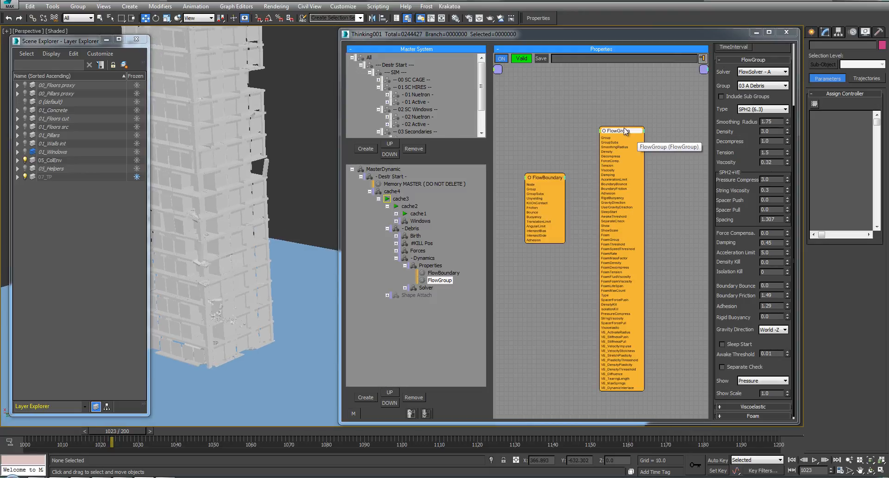
pyautogui.moveTo(625, 131); pyautogui.dragTo(640, 117)
pyautogui.moveTo(788, 122); pyautogui.dragTo(788, 164)
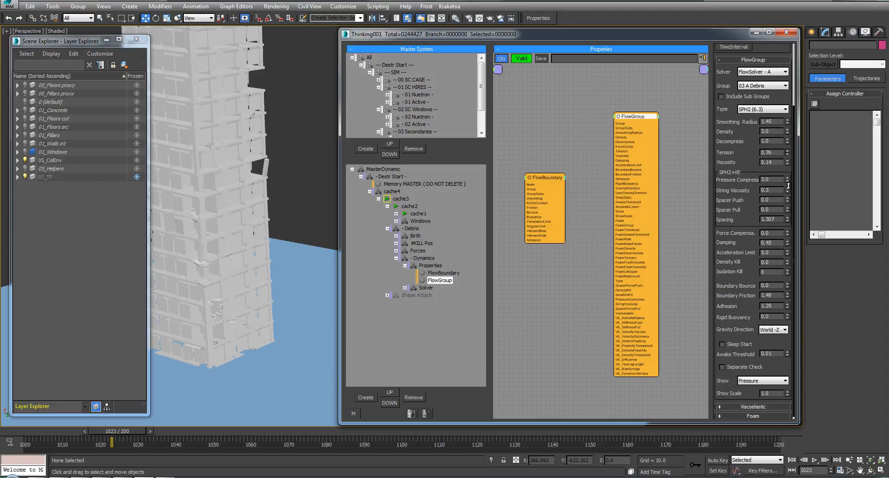
pyautogui.moveTo(789, 186); pyautogui.dragTo(789, 188)
pyautogui.moveTo(580, 111); pyautogui.dragTo(582, 109, button='middle')
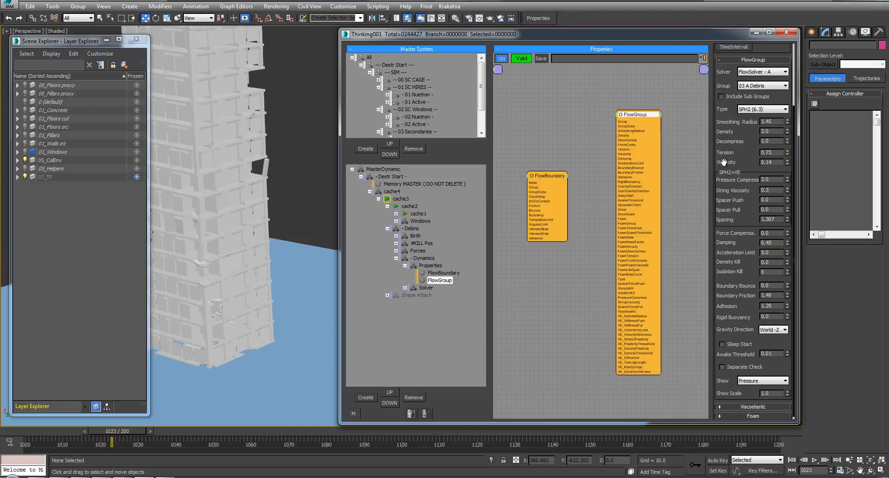
pyautogui.moveTo(754, 156); pyautogui.dragTo(755, 154)
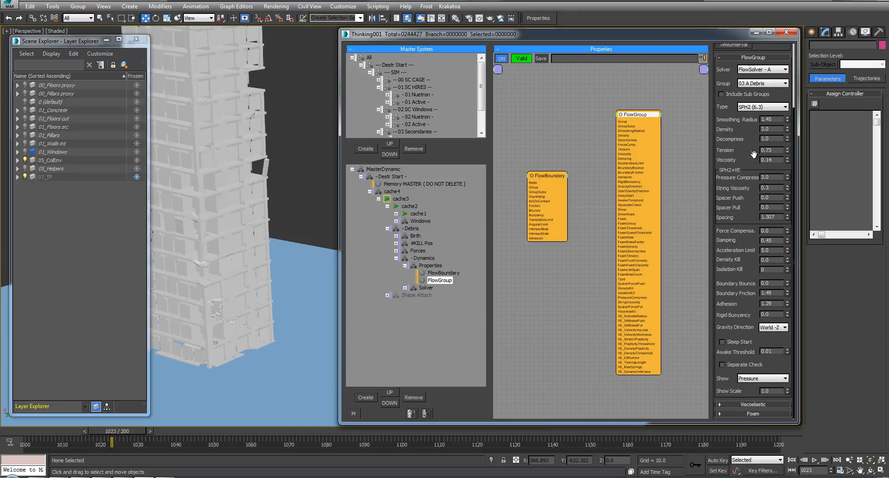
pyautogui.click(751, 107)
pyautogui.click(749, 120)
# Step: Move the FlowBoundary operator closer to FlowGroup in the Properties set and review its settings against the building
pyautogui.scroll(-2, 263, 122)
pyautogui.moveTo(264, 124); pyautogui.dragTo(291, 133, button='middle')
pyautogui.press('q')
pyautogui.scroll(1, 283, 131)
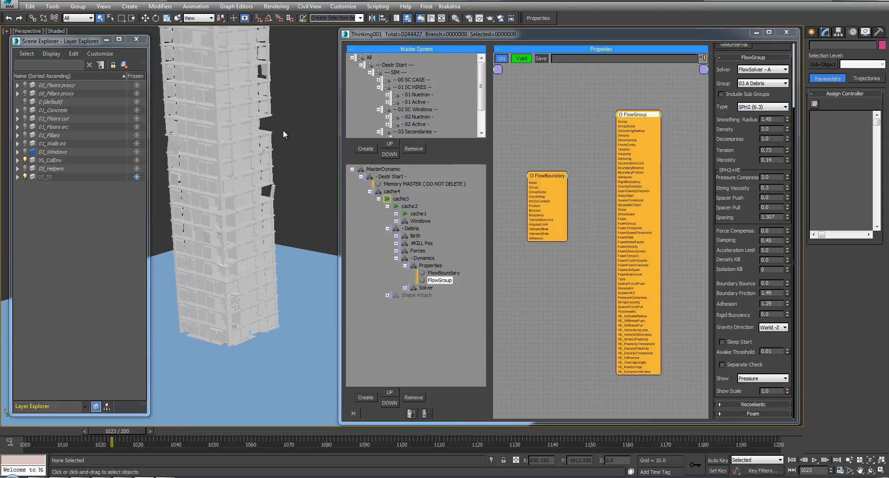
pyautogui.scroll(-1, 282, 131)
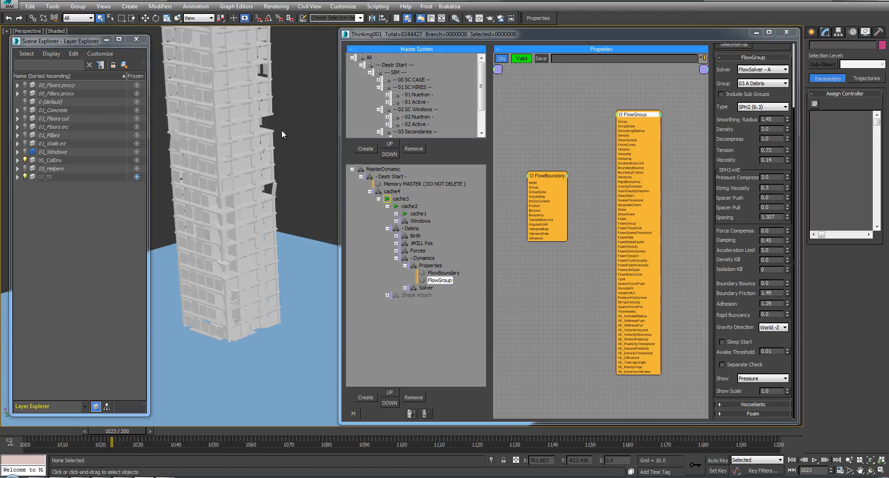
pyautogui.moveTo(543, 176); pyautogui.dragTo(573, 158)
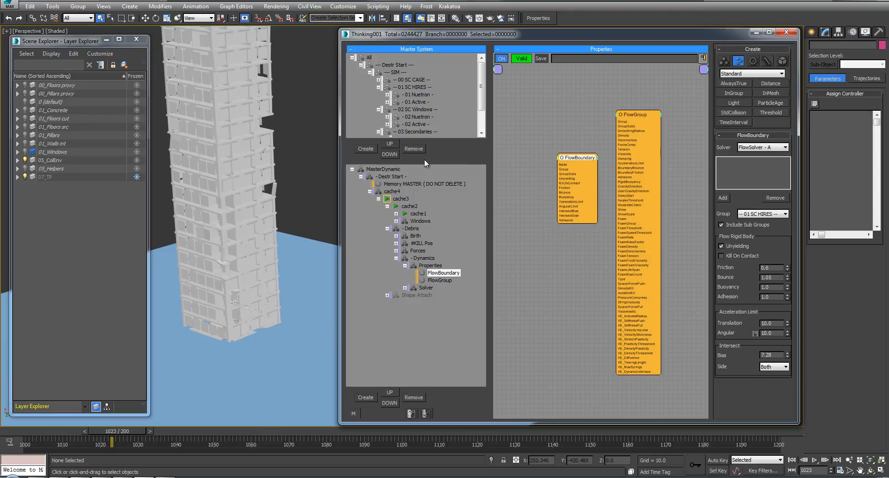
pyautogui.moveTo(274, 158)
pyautogui.mouseDown(button='middle')
pyautogui.moveTo(277, 185)
pyautogui.moveTo(255, 188)
pyautogui.moveTo(288, 162)
pyautogui.moveTo(272, 165)
pyautogui.mouseUp(button='middle')
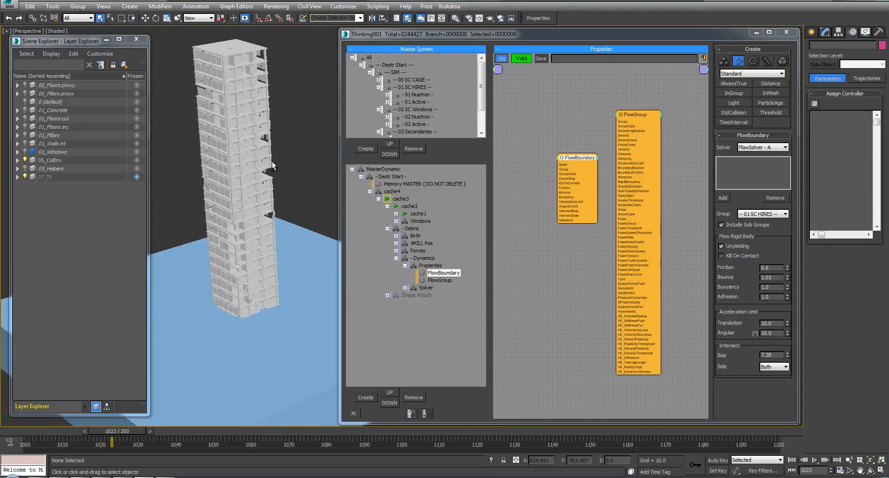
# Step: Collapse the Properties, Dynamics and Debris sets and select the cache3 set
pyautogui.click(405, 265)
pyautogui.click(396, 258)
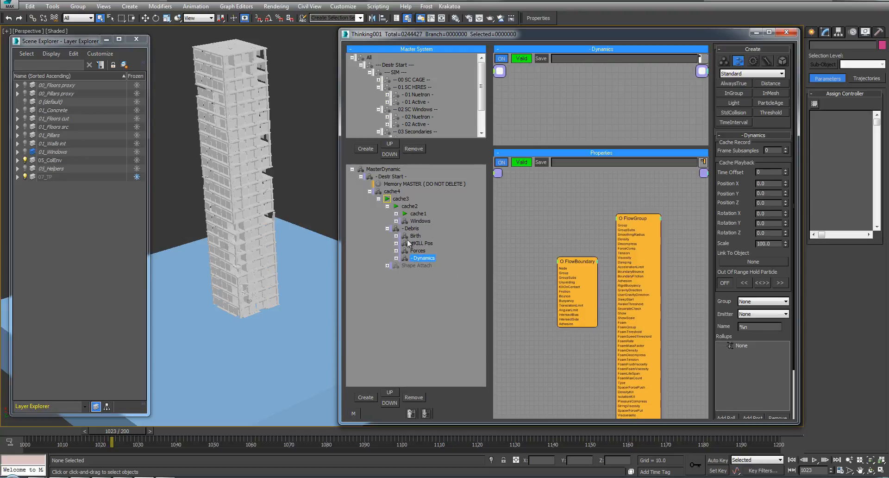
pyautogui.click(396, 229)
pyautogui.click(388, 200)
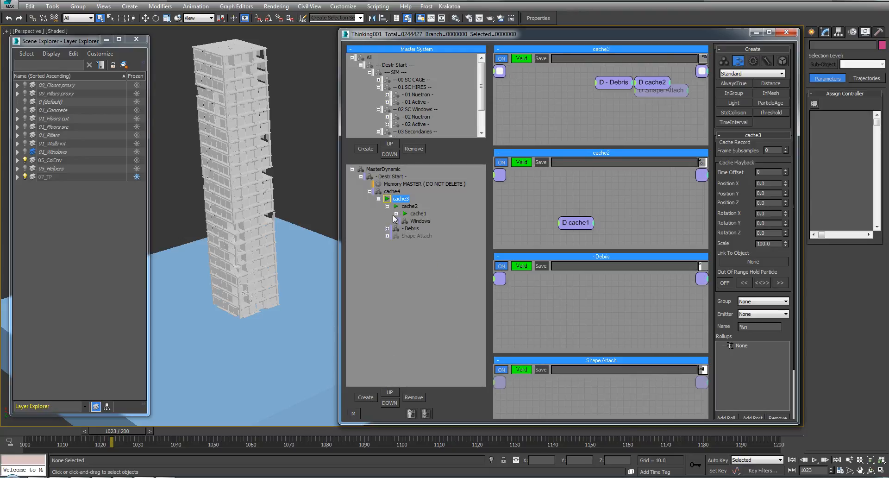
# Step: Turn on the Shape Attach set, expand it and open the settings of its GeomInstance operator
pyautogui.click(402, 236)
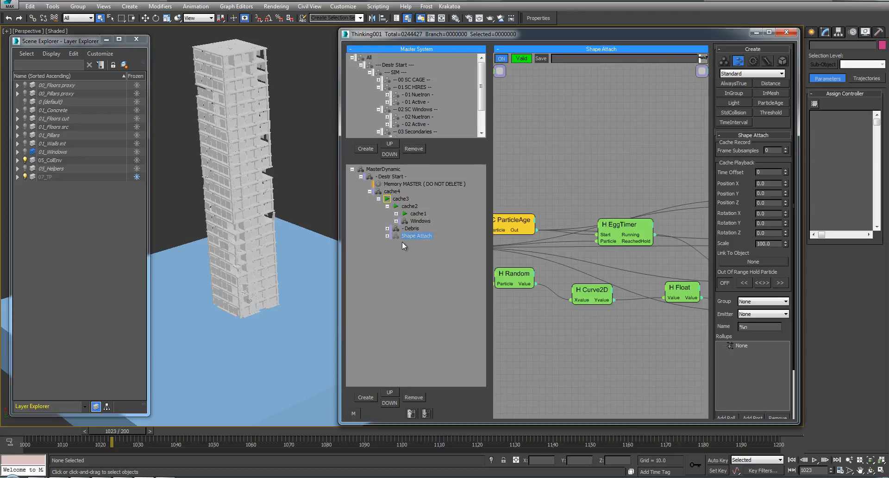
pyautogui.click(388, 236)
pyautogui.click(423, 244)
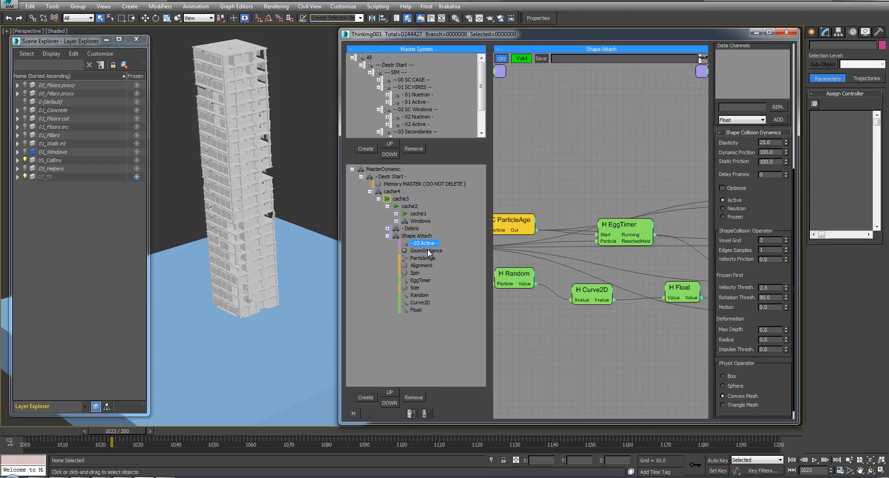
pyautogui.moveTo(589, 153); pyautogui.dragTo(519, 83, button='middle')
pyautogui.click(652, 125)
pyautogui.scroll(-2, 651, 126)
pyautogui.click(673, 131)
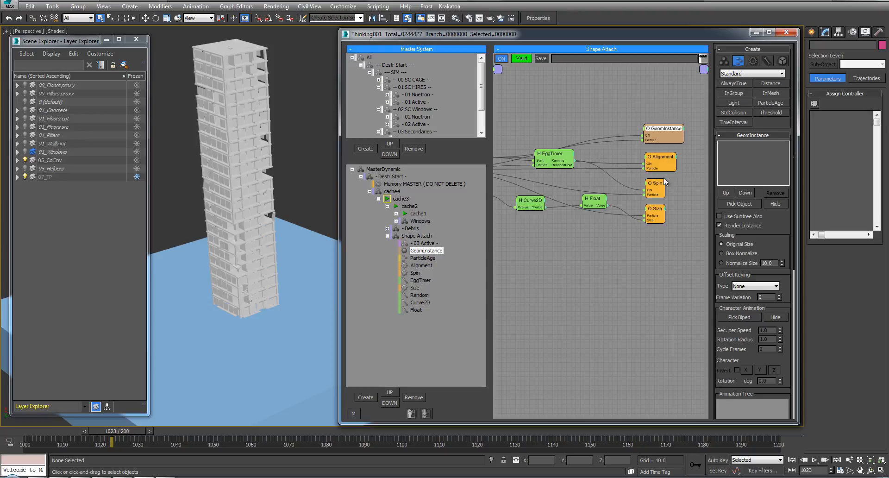
# Step: Examine the Random and Curve2D helpers driving the particle size and move the Float helper lower in the graph
pyautogui.moveTo(594, 147); pyautogui.dragTo(672, 142, button='middle')
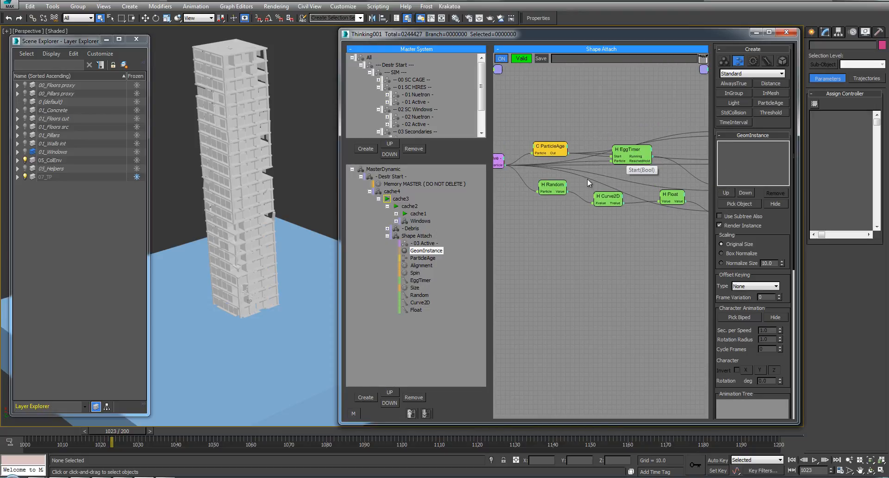
pyautogui.moveTo(587, 178)
pyautogui.mouseDown(button='middle')
pyautogui.moveTo(569, 169)
pyautogui.moveTo(571, 183)
pyautogui.mouseUp(button='middle')
pyautogui.click(543, 175)
pyautogui.click(603, 188)
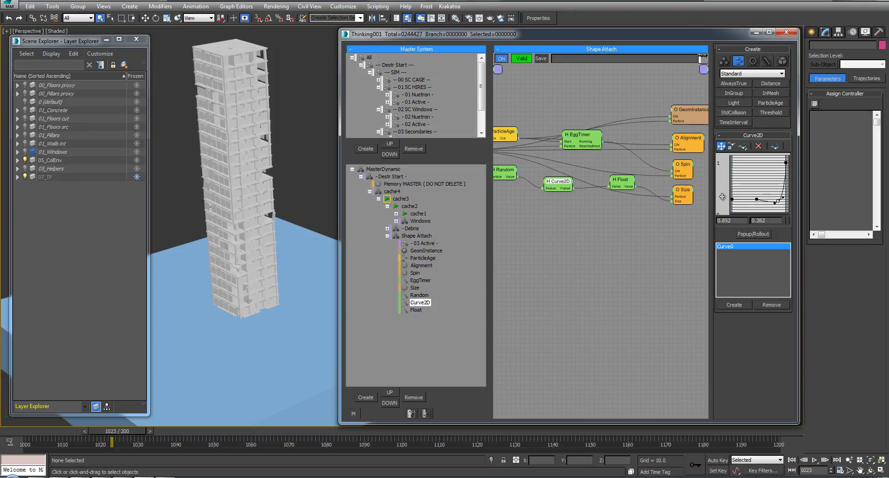
pyautogui.moveTo(664, 226); pyautogui.dragTo(661, 225, button='middle')
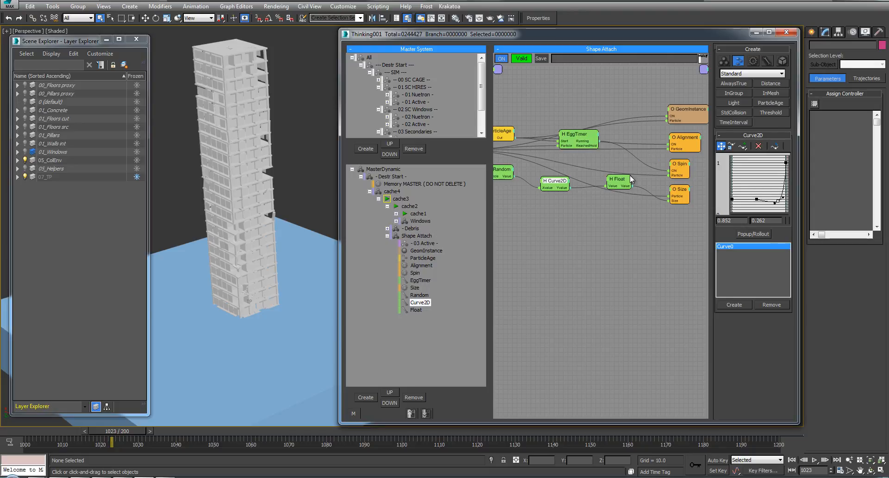
pyautogui.moveTo(624, 182); pyautogui.dragTo(623, 205)
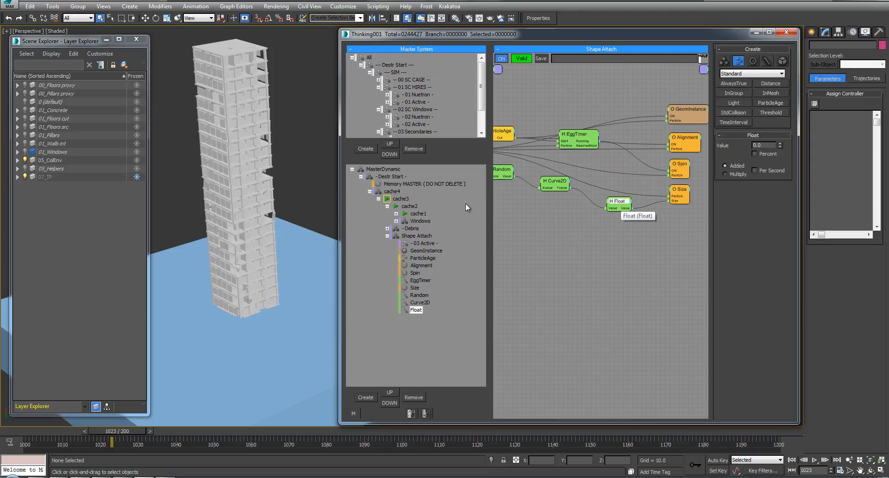
# Step: Collapse Shape Attach, expand cache1 under cache2 and look over the contents of cache0 - CAGE
pyautogui.click(388, 237)
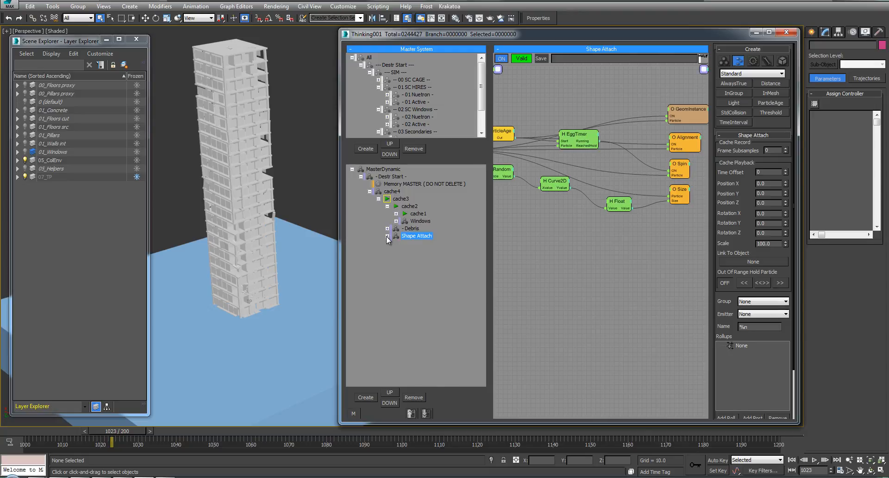
pyautogui.click(388, 200)
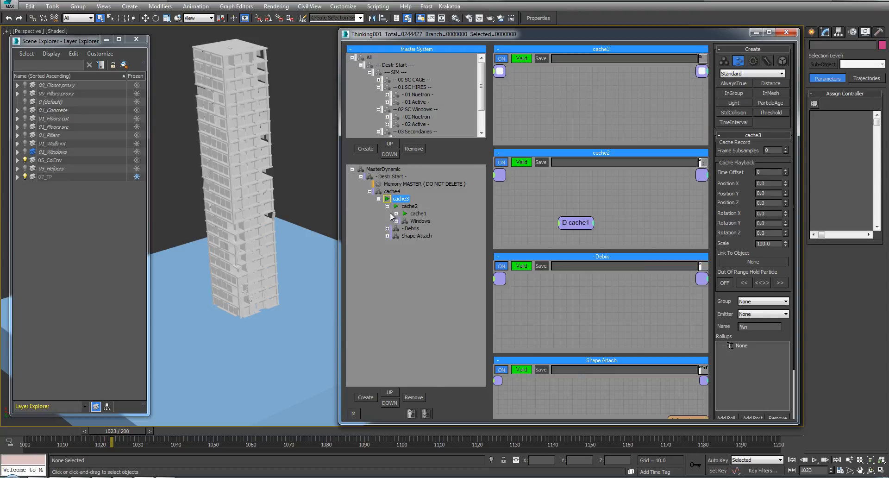
pyautogui.click(396, 213)
pyautogui.click(404, 221)
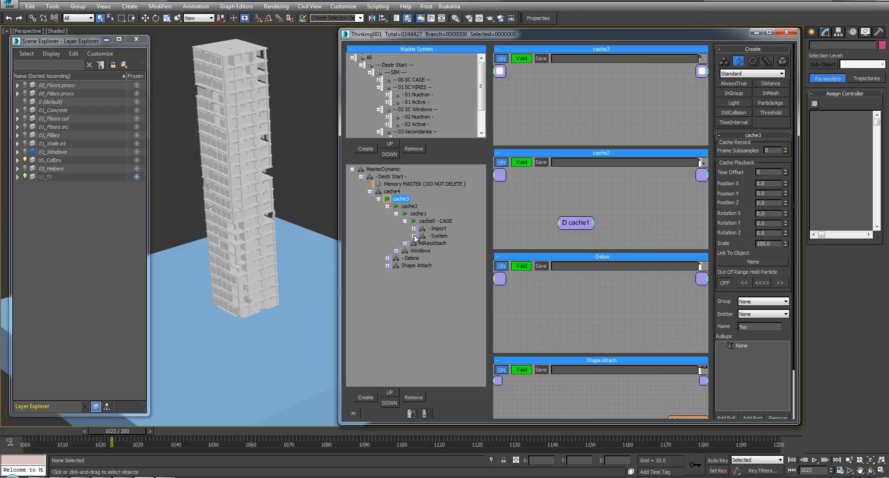
pyautogui.click(405, 221)
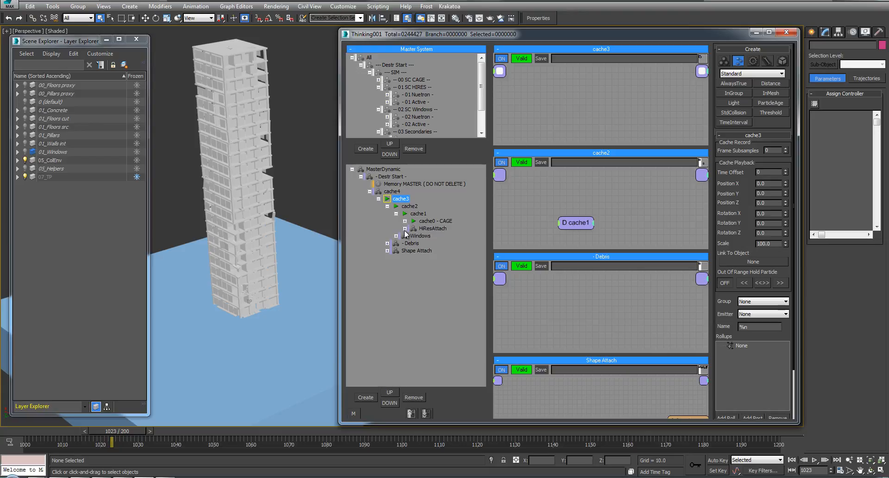
# Step: Turn off the Shape Attach, Debris, Windows and HiResAttach sets and expand cache0 - CAGE
pyautogui.middleClick(412, 250)
pyautogui.middleClick(416, 244)
pyautogui.middleClick(424, 234)
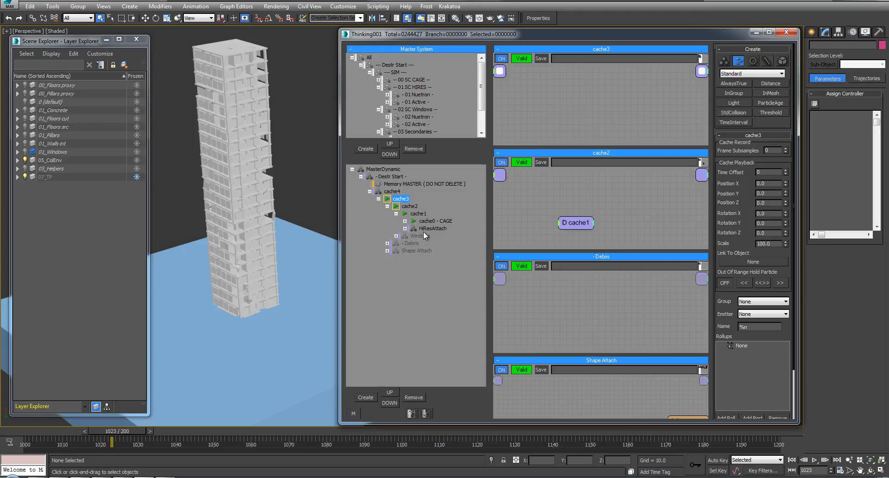
pyautogui.middleClick(431, 232)
pyautogui.click(406, 221)
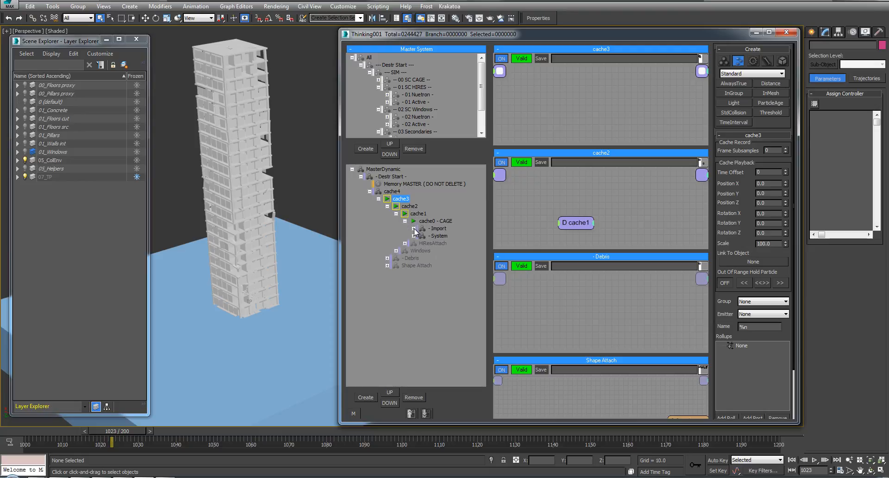
# Step: Stop the cache playback of cache3, cache2 and cache1 and return the timeline to frame 1000
pyautogui.rightClick(386, 202)
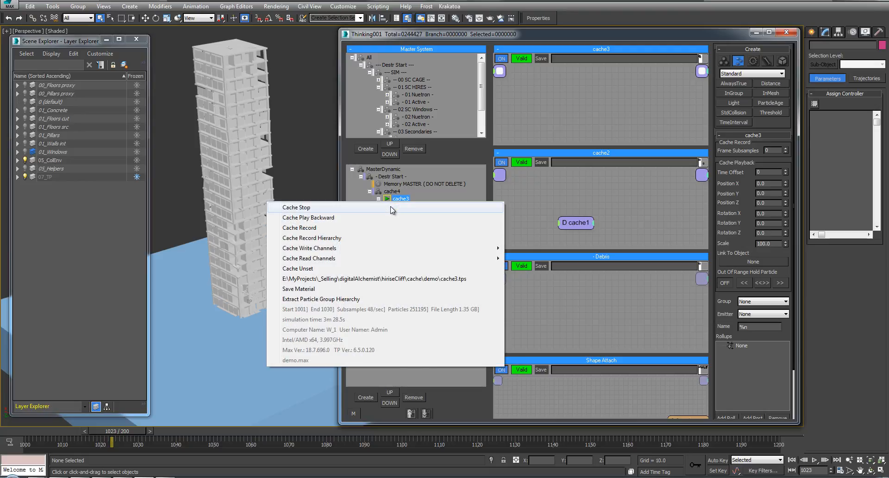
pyautogui.click(392, 207)
pyautogui.rightClick(398, 205)
pyautogui.click(401, 214)
pyautogui.rightClick(410, 214)
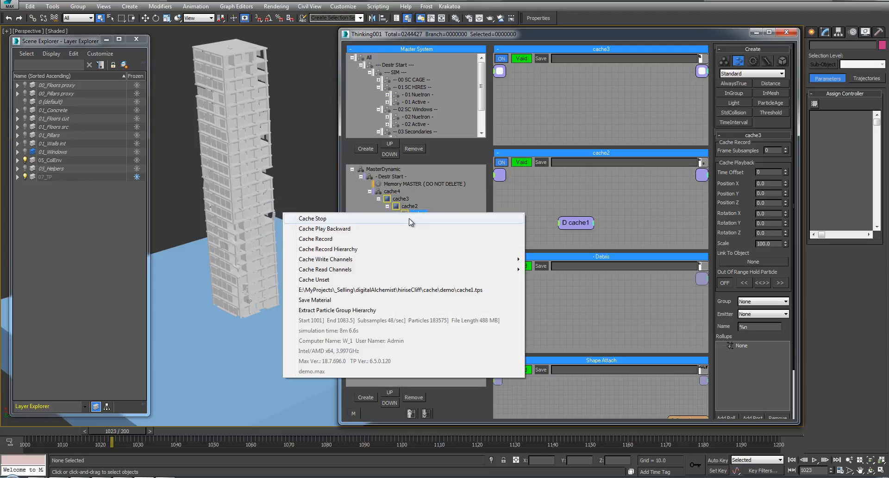
pyautogui.click(411, 217)
pyautogui.scroll(5, 292, 210)
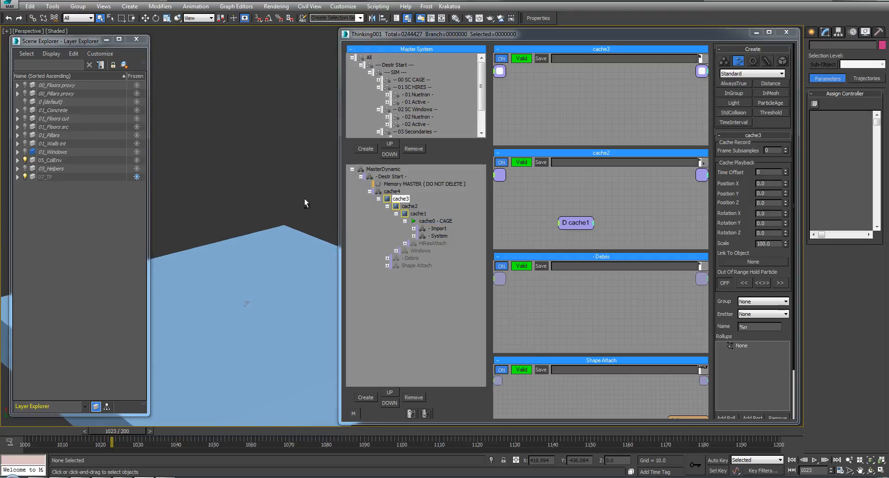
pyautogui.press('Home')
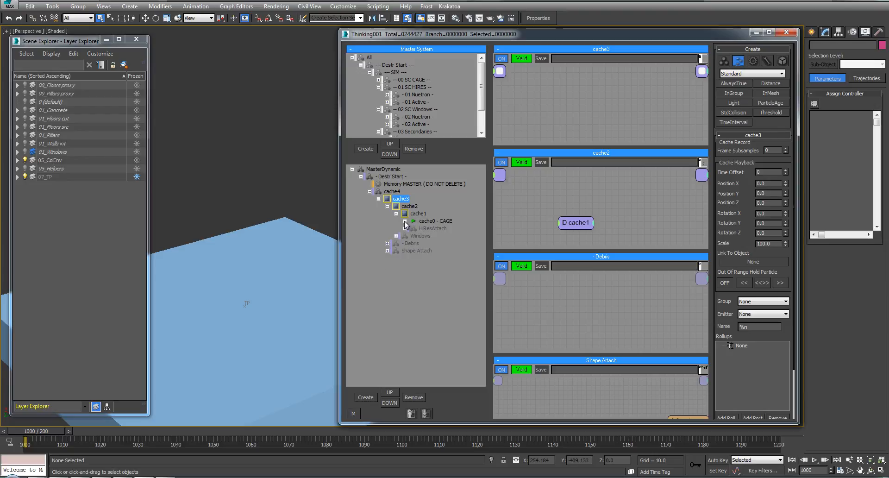
# Step: Select cache0 - CAGE, expand the 00 SC CAGE group's Nuetron and Active subgroups, and turn on Show Mesh for 00 A Pillars
pyautogui.click(444, 221)
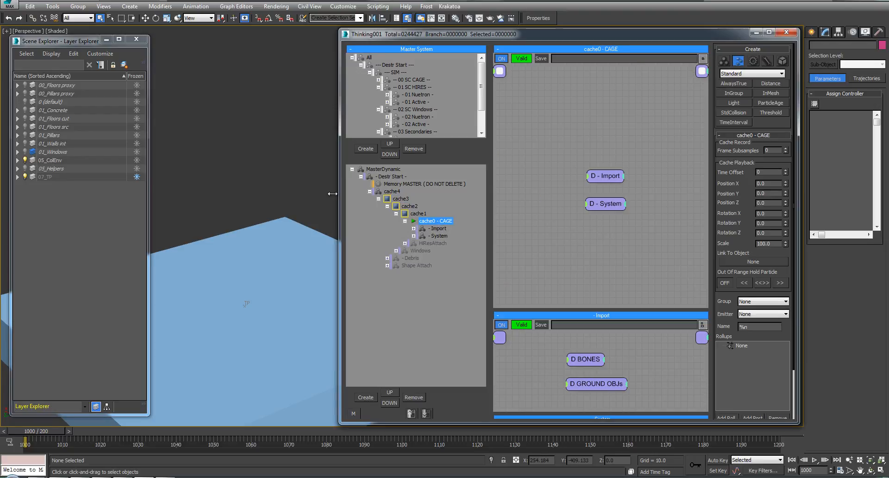
pyautogui.click(294, 153)
pyautogui.click(378, 80)
pyautogui.click(387, 87)
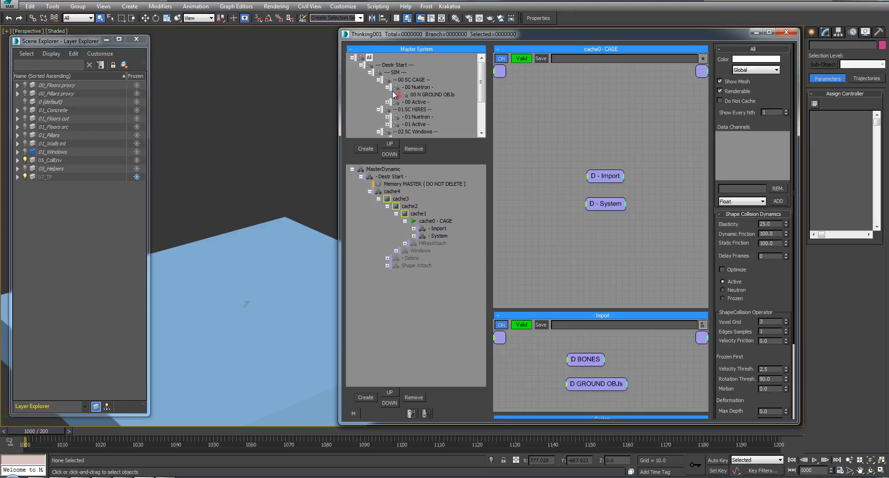
pyautogui.click(387, 101)
pyautogui.click(419, 109)
pyautogui.click(721, 81)
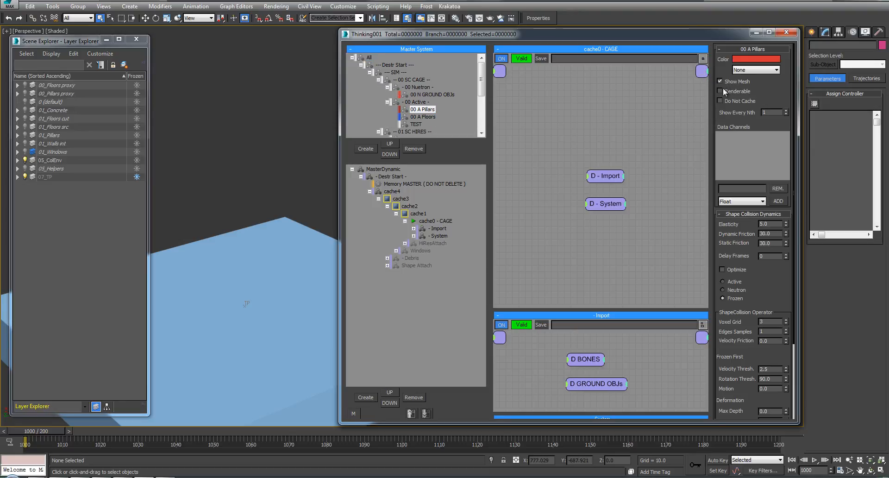
# Step: Remove the TEST group and turn on Show Mesh for the 00 A Floors group
pyautogui.click(415, 125)
pyautogui.click(415, 149)
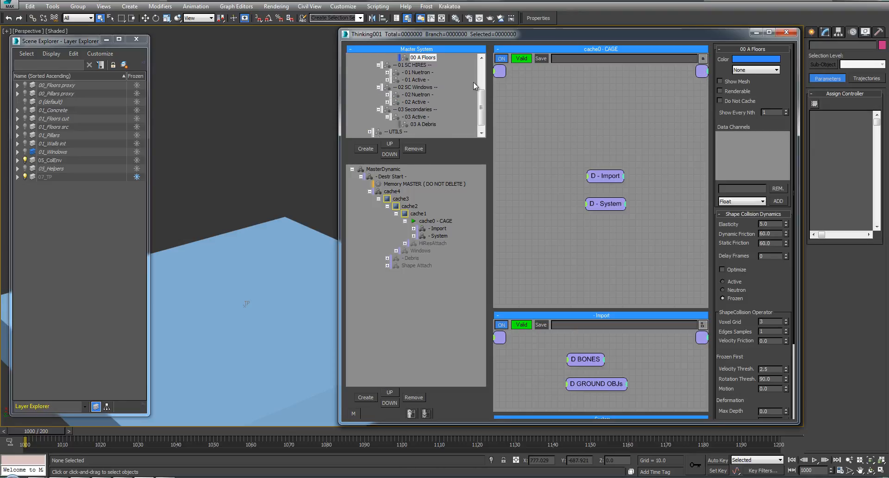
pyautogui.scroll(3, 427, 96)
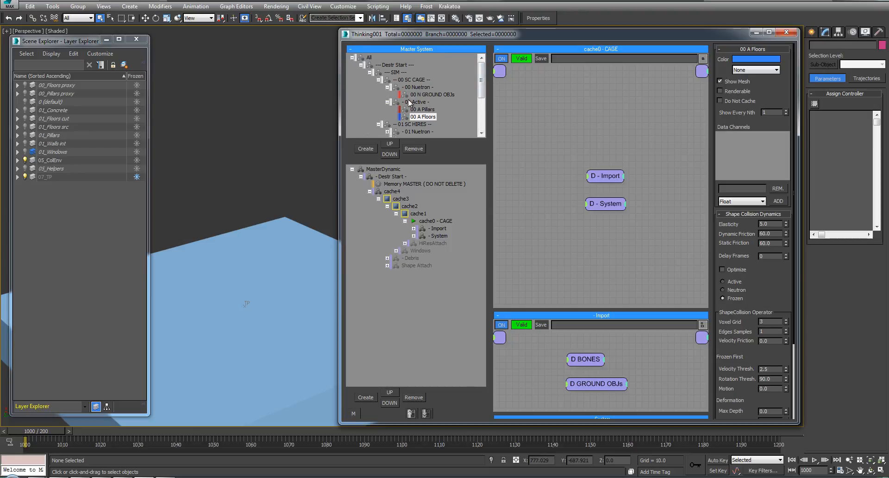
pyautogui.click(420, 110)
pyautogui.click(417, 95)
# Step: Display the viewport with edged faces, play the cage simulation from frame 1001 and stop it at frame 1041
pyautogui.press('.')
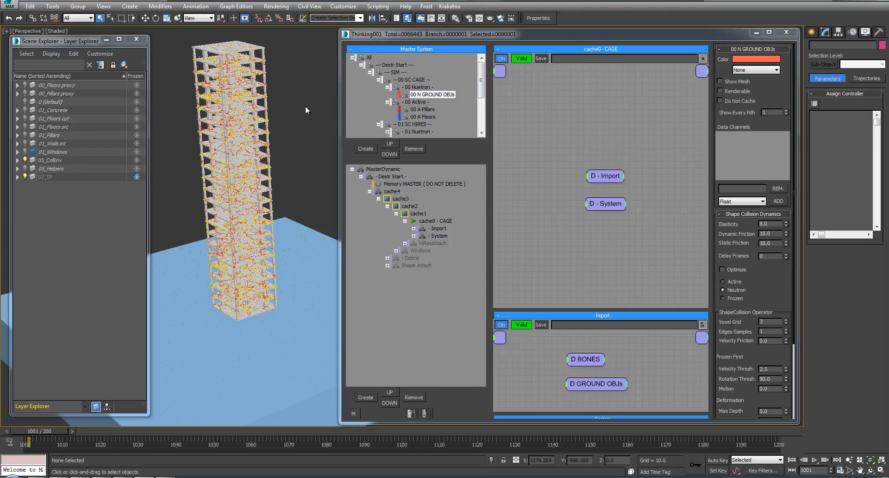
pyautogui.press('F4')
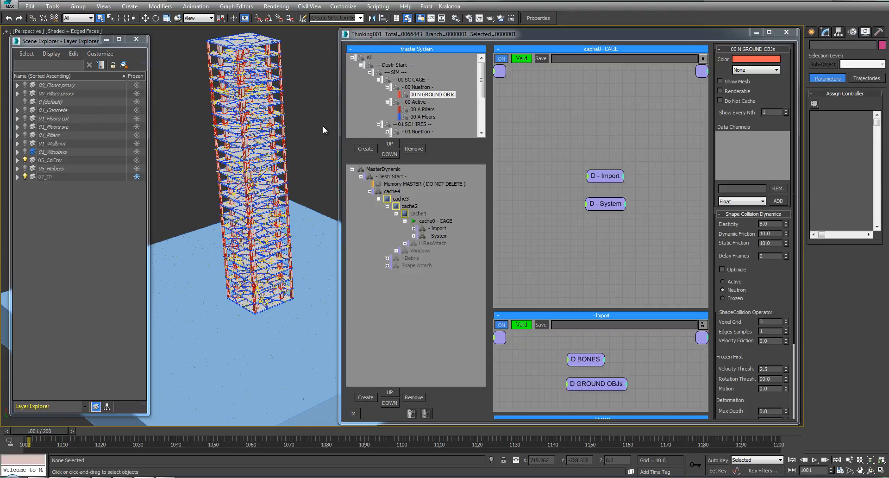
pyautogui.press('.')
pyautogui.press('/')
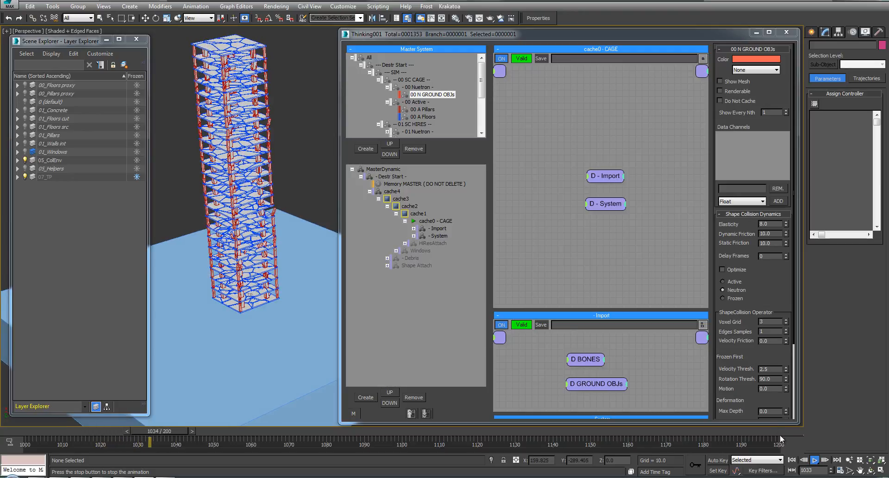
pyautogui.click(815, 461)
# Step: Select the HiResAttach set and collapse both it and cache0 - CAGE in the dynamic tree
pyautogui.click(427, 242)
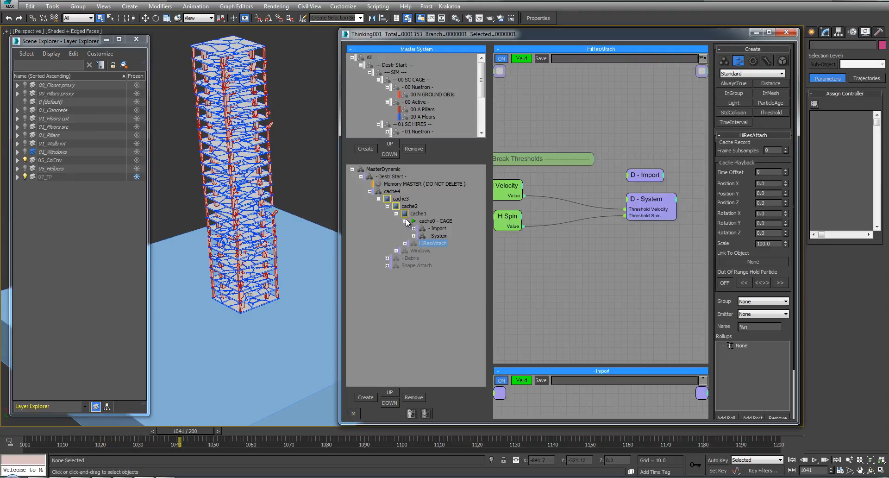
pyautogui.click(405, 222)
pyautogui.click(405, 229)
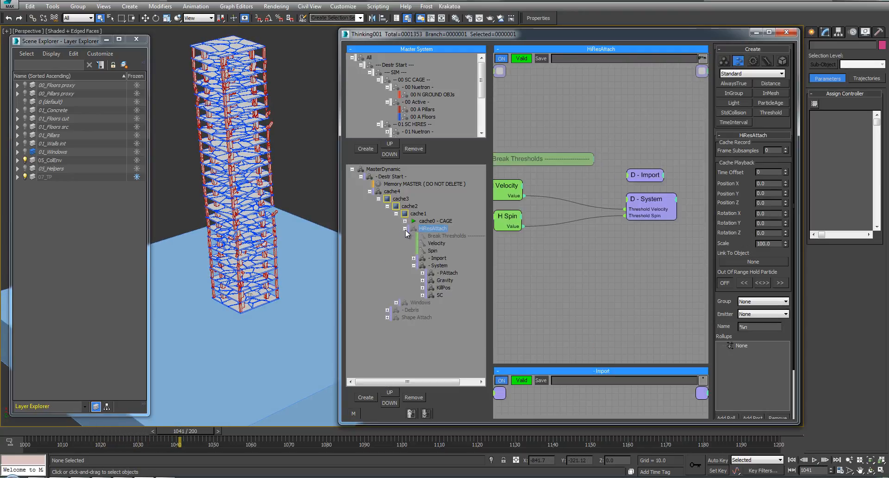
pyautogui.click(405, 228)
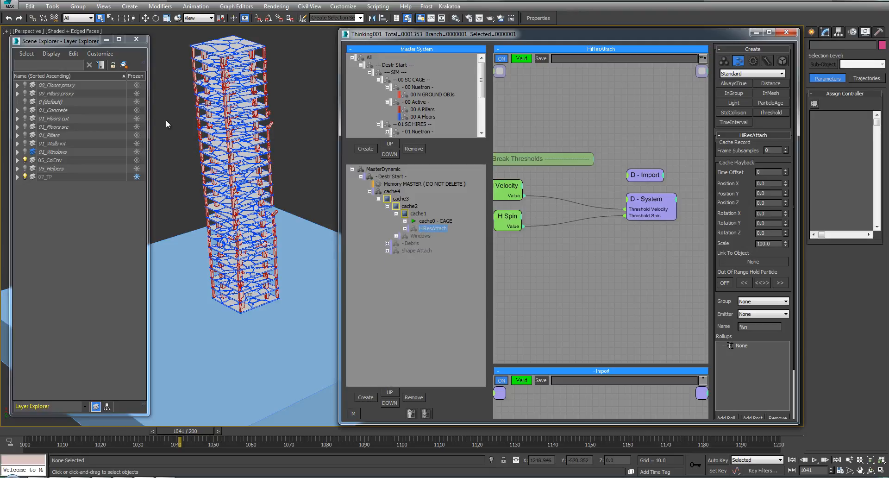
# Step: Select the All group and collapse 00 SC CAGE, 01 SC HIRES, 02 SC Windows and 03 Secondaries
pyautogui.click(370, 58)
pyautogui.click(379, 79)
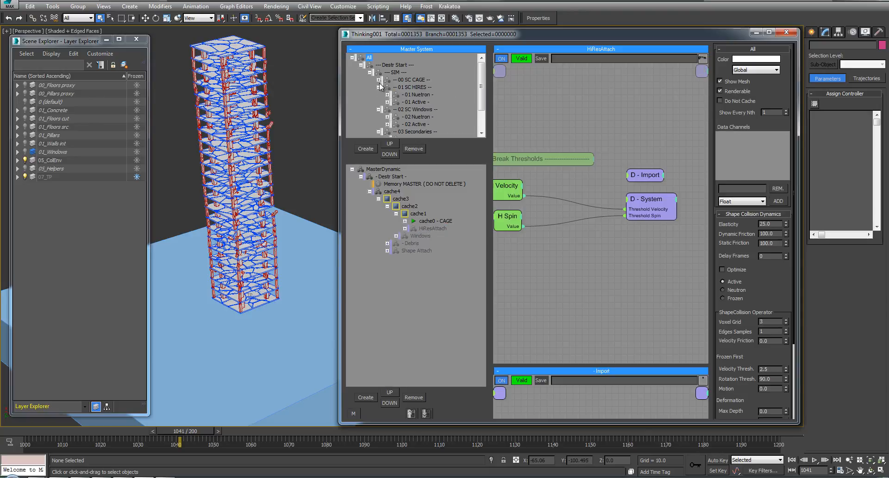
pyautogui.click(378, 87)
pyautogui.click(378, 95)
pyautogui.click(379, 102)
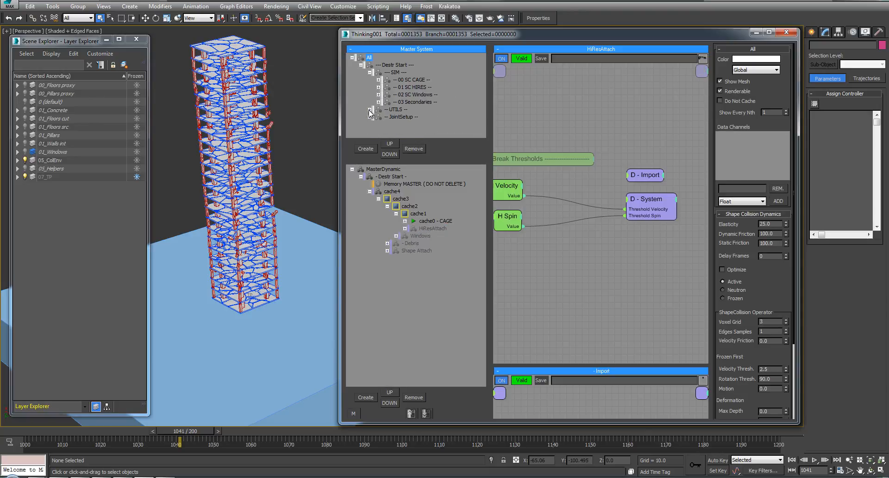
# Step: Look over the particle groups inside JointSetup and UTILS, and collapse both, leaving the JointSetup color alone
pyautogui.click(370, 116)
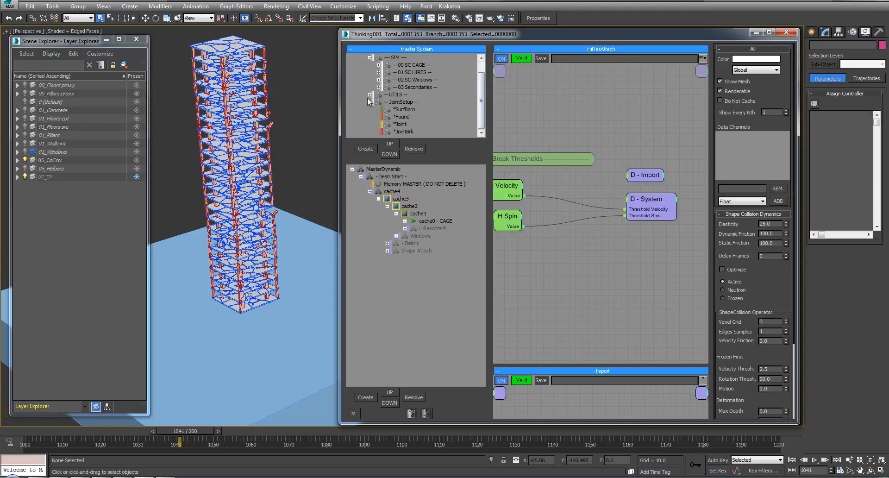
pyautogui.click(370, 95)
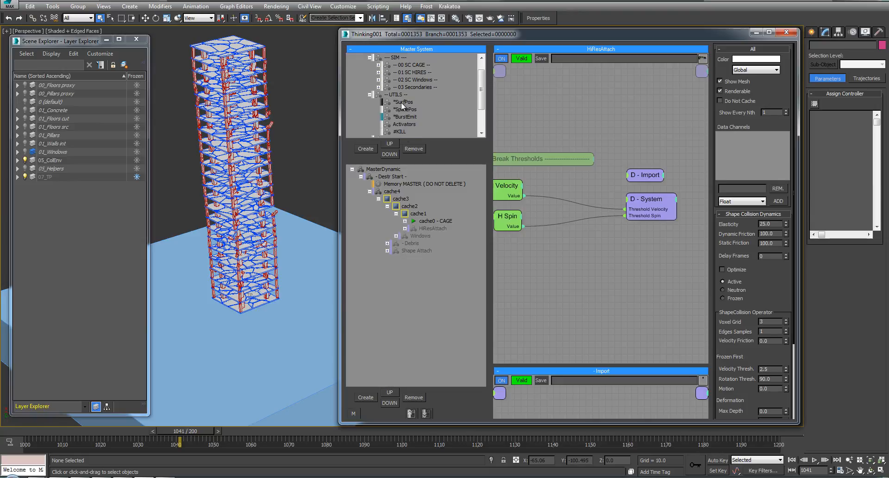
pyautogui.click(405, 117)
pyautogui.click(403, 124)
pyautogui.click(370, 95)
pyautogui.click(402, 117)
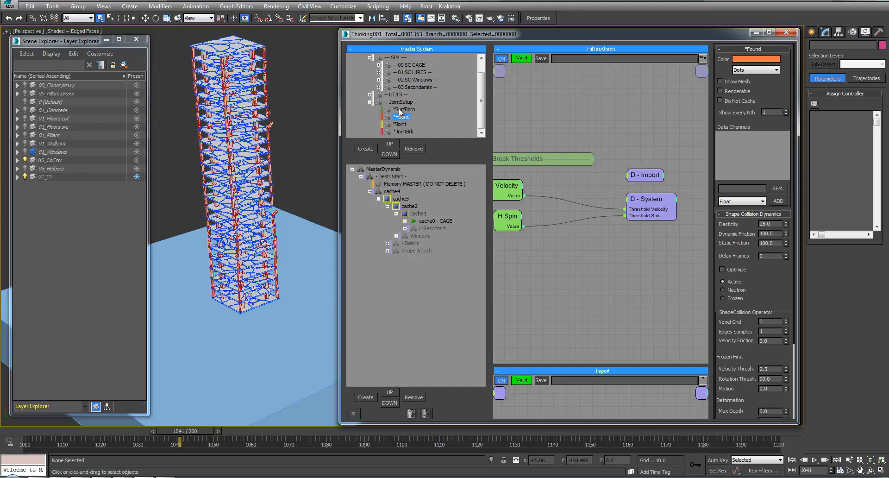
pyautogui.click(372, 103)
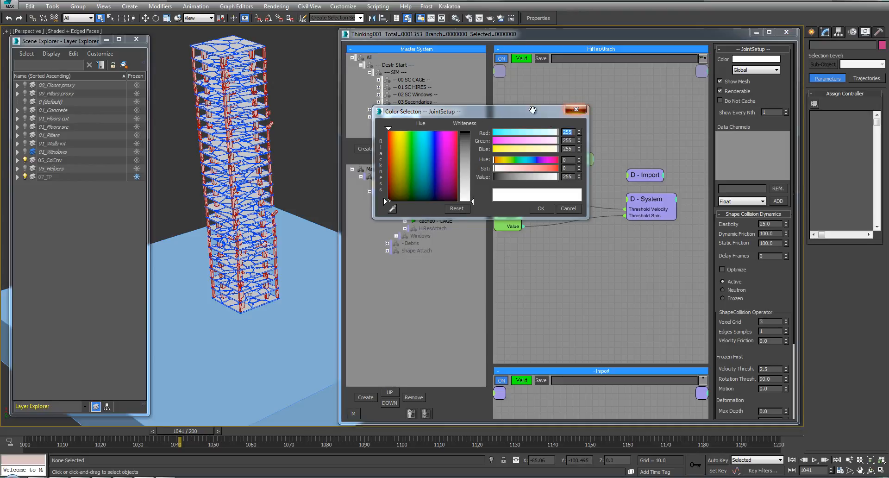
pyautogui.click(576, 110)
# Step: Show the MasterDynamic settings and look over the Import and System sets inside cache0 - CAGE
pyautogui.moveTo(285, 183)
pyautogui.keyDown('alt'); pyautogui.mouseDown(button='middle')
pyautogui.moveTo(292, 165)
pyautogui.moveTo(280, 196)
pyautogui.moveTo(277, 188)
pyautogui.mouseUp(button='middle'); pyautogui.keyUp('alt')
pyautogui.press('w')
pyautogui.press('q')
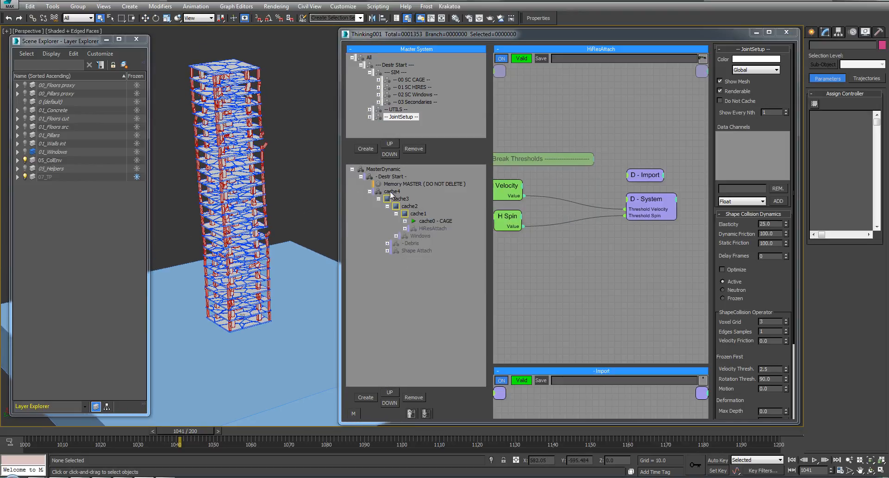
pyautogui.click(405, 221)
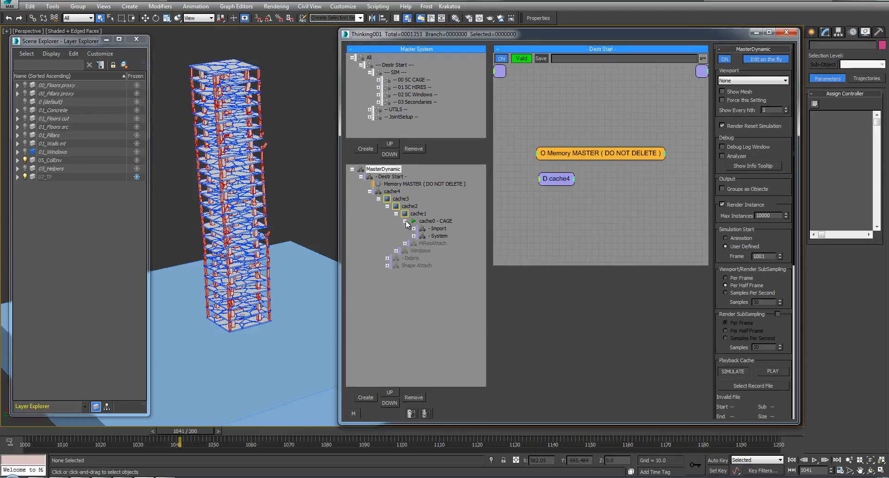
pyautogui.click(407, 222)
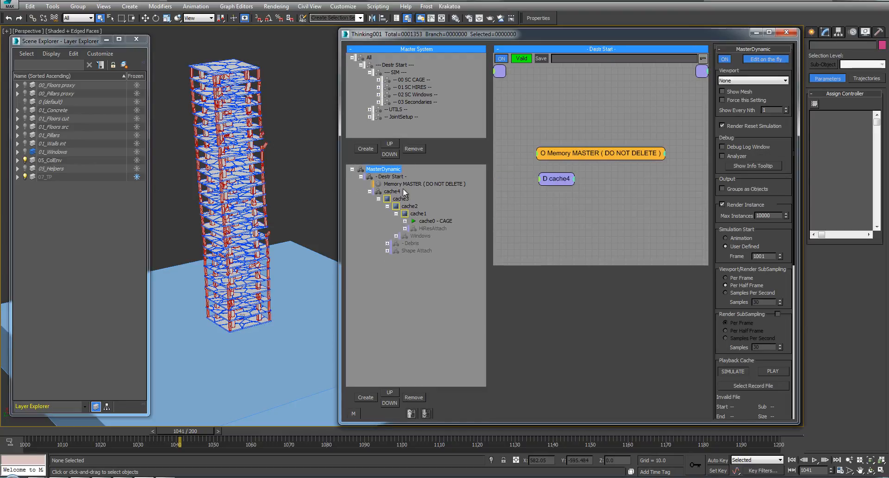
# Step: Select the Memory MASTER (DO NOT DELETE) operator and examine its list of memory entries
pyautogui.click(397, 184)
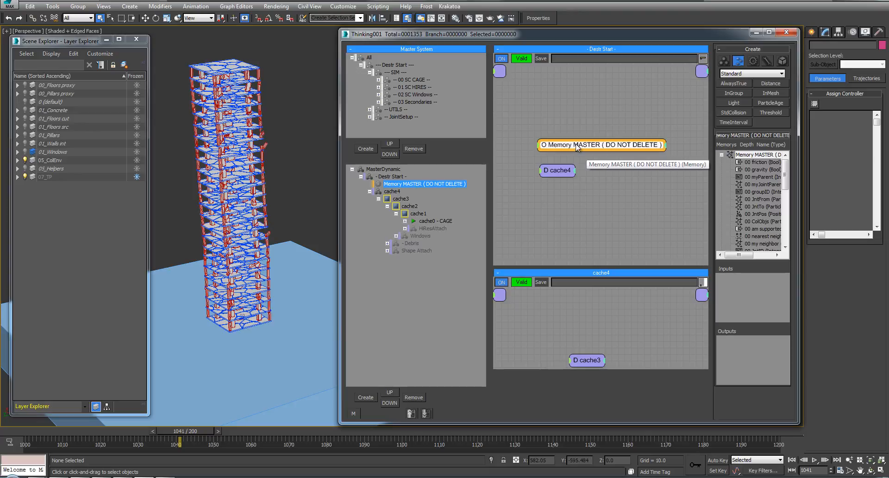
pyautogui.moveTo(787, 163)
pyautogui.mouseDown()
pyautogui.moveTo(787, 173)
pyautogui.moveTo(788, 163)
pyautogui.mouseUp()
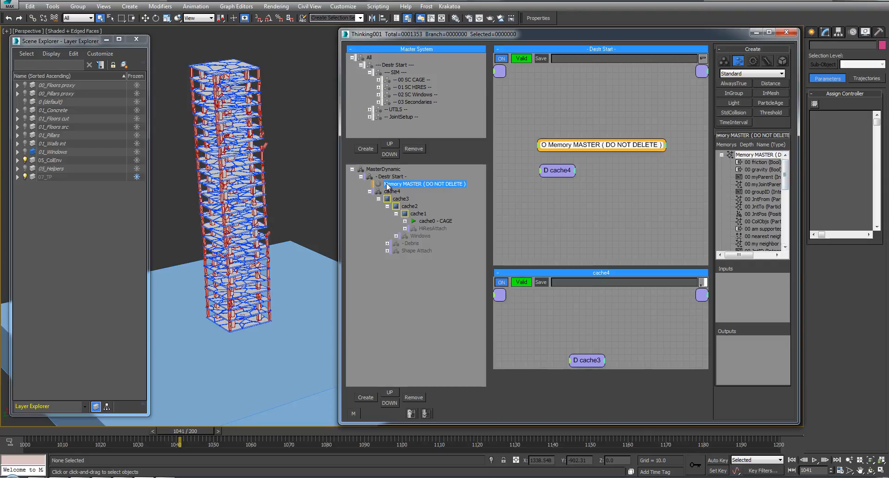
pyautogui.click(561, 141)
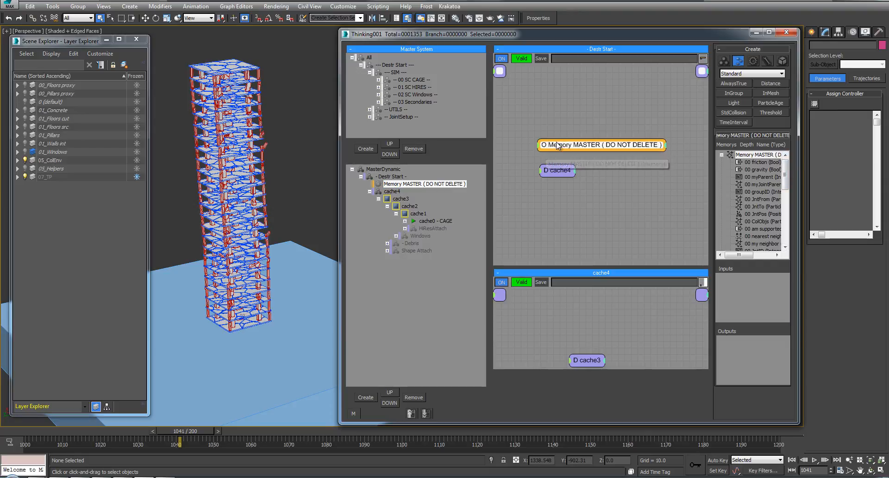
pyautogui.moveTo(558, 142); pyautogui.dragTo(560, 142)
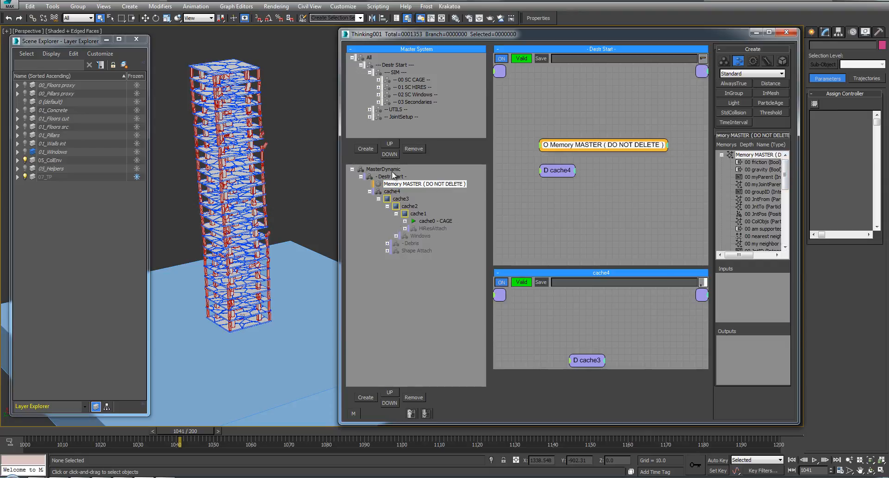
# Step: Close the Scene Explorer to clear the viewport around the tower
pyautogui.moveTo(310, 109); pyautogui.dragTo(291, 84, button='middle')
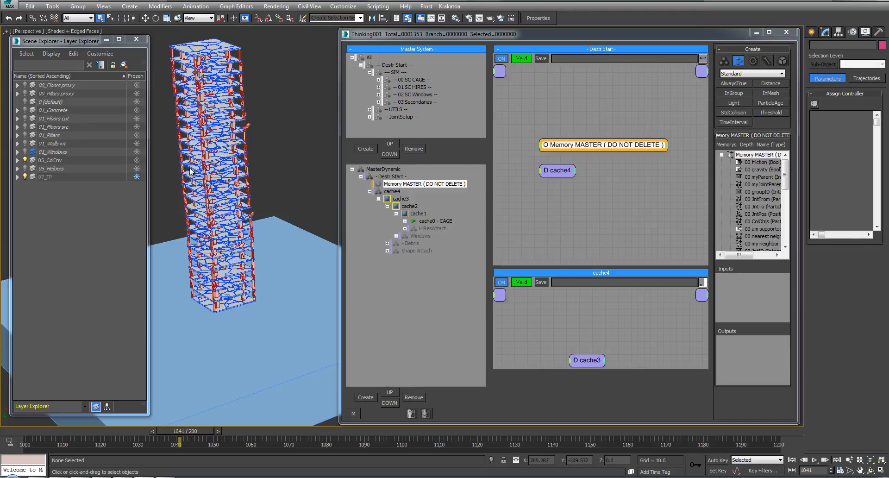
pyautogui.click(136, 39)
pyautogui.keyDown('alt'); pyautogui.moveTo(246, 99); pyautogui.dragTo(222, 120, button='middle'); pyautogui.keyUp('alt')
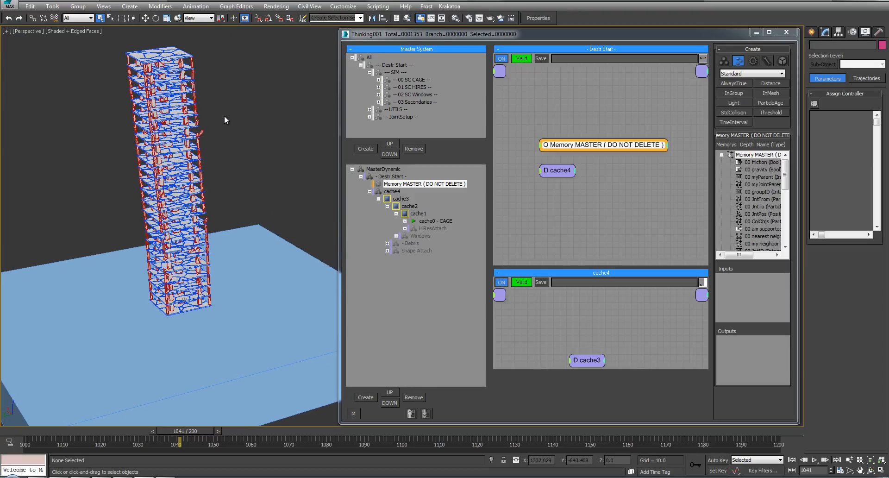